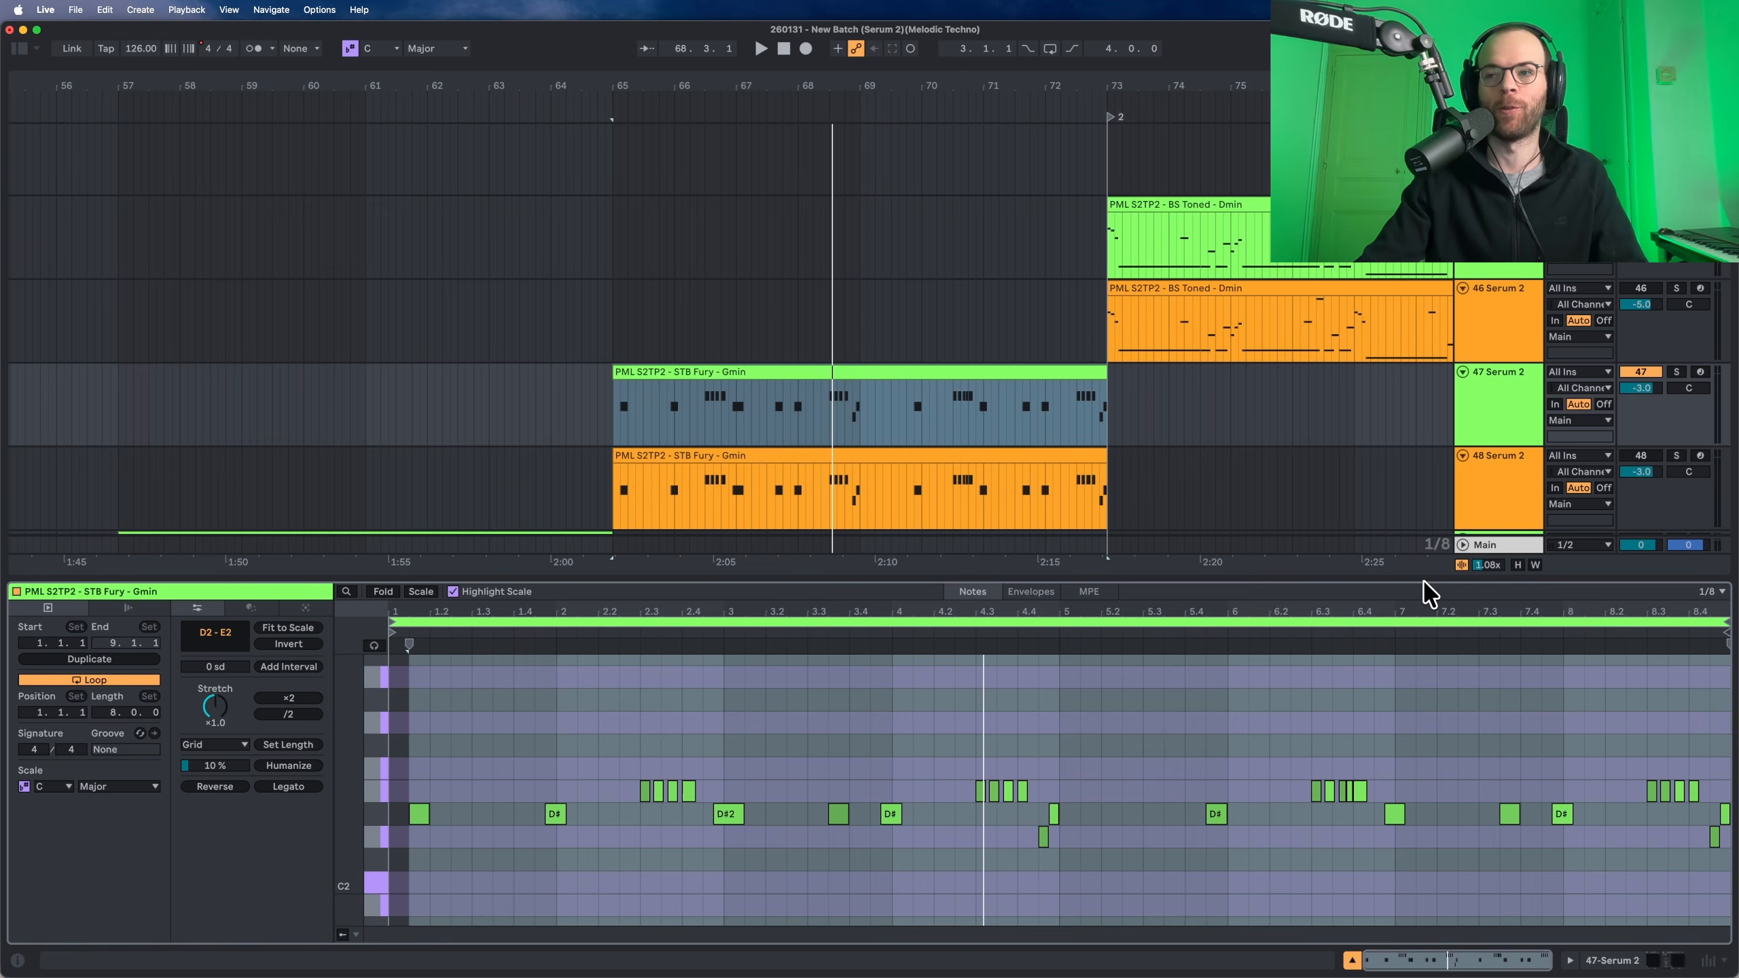
Solo the 47 Serum 2 track, play its STB Fury clip, and show the note velocities in the MIDI editor
{"action": "left_click", "coordinate": [1675, 373]}
{"action": "key", "text": "space"}
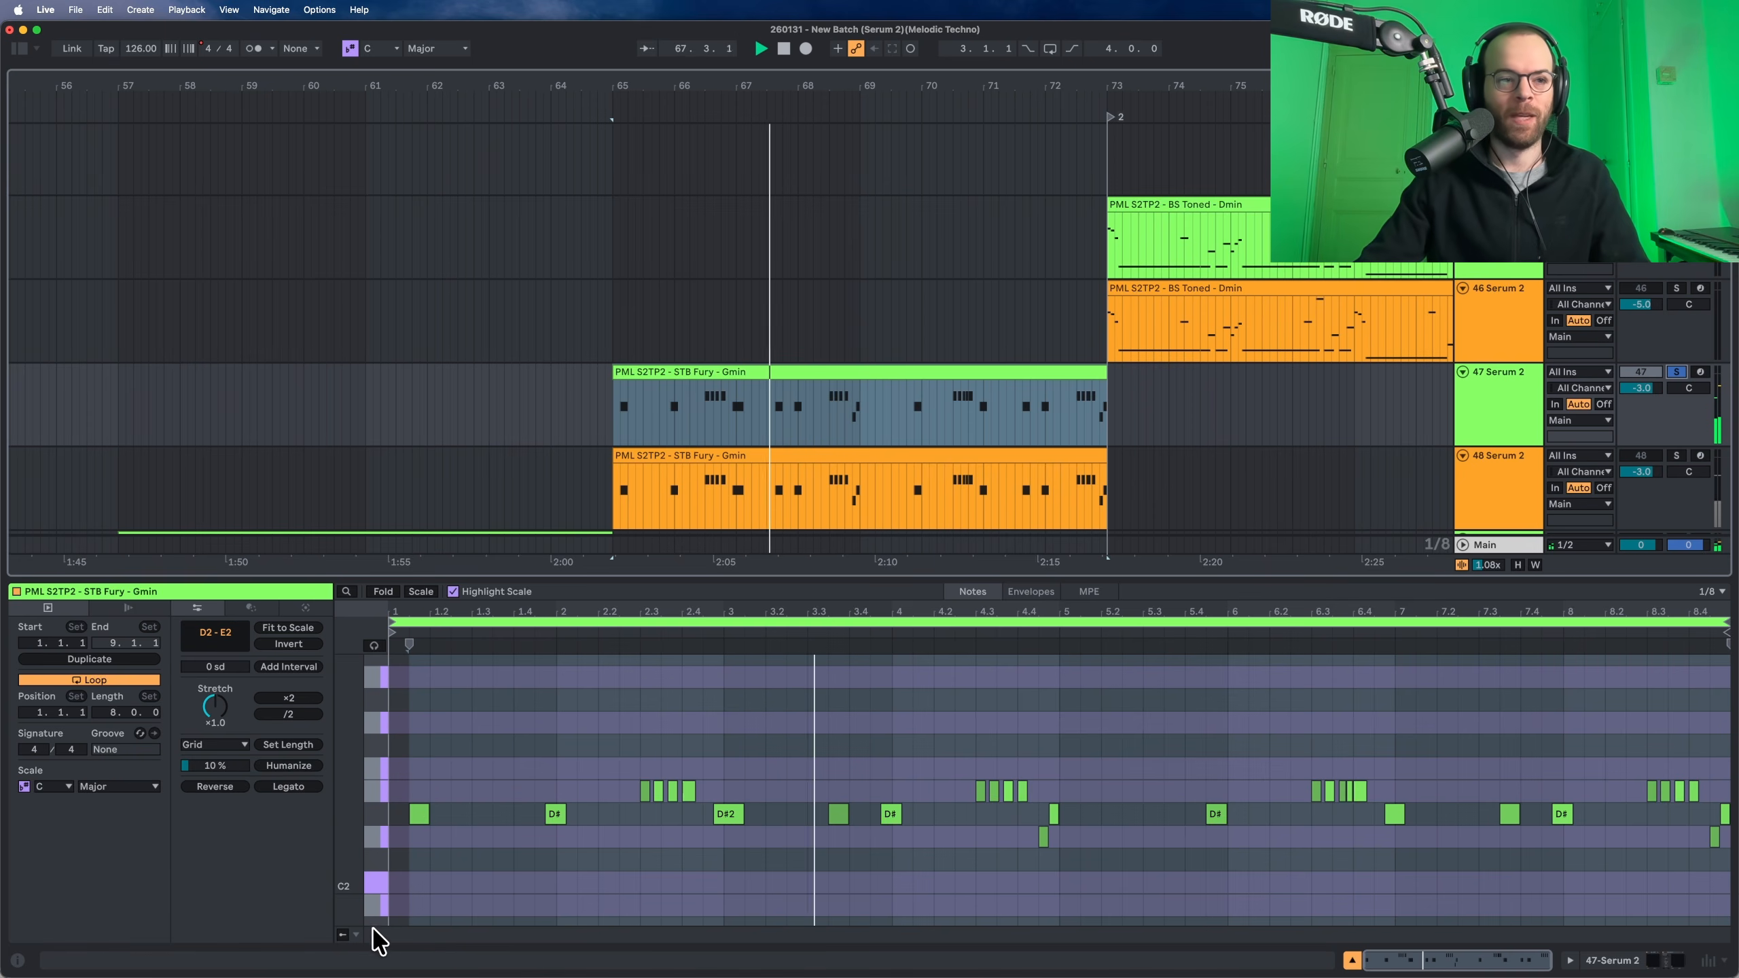
{"action": "left_click", "coordinate": [342, 934]}
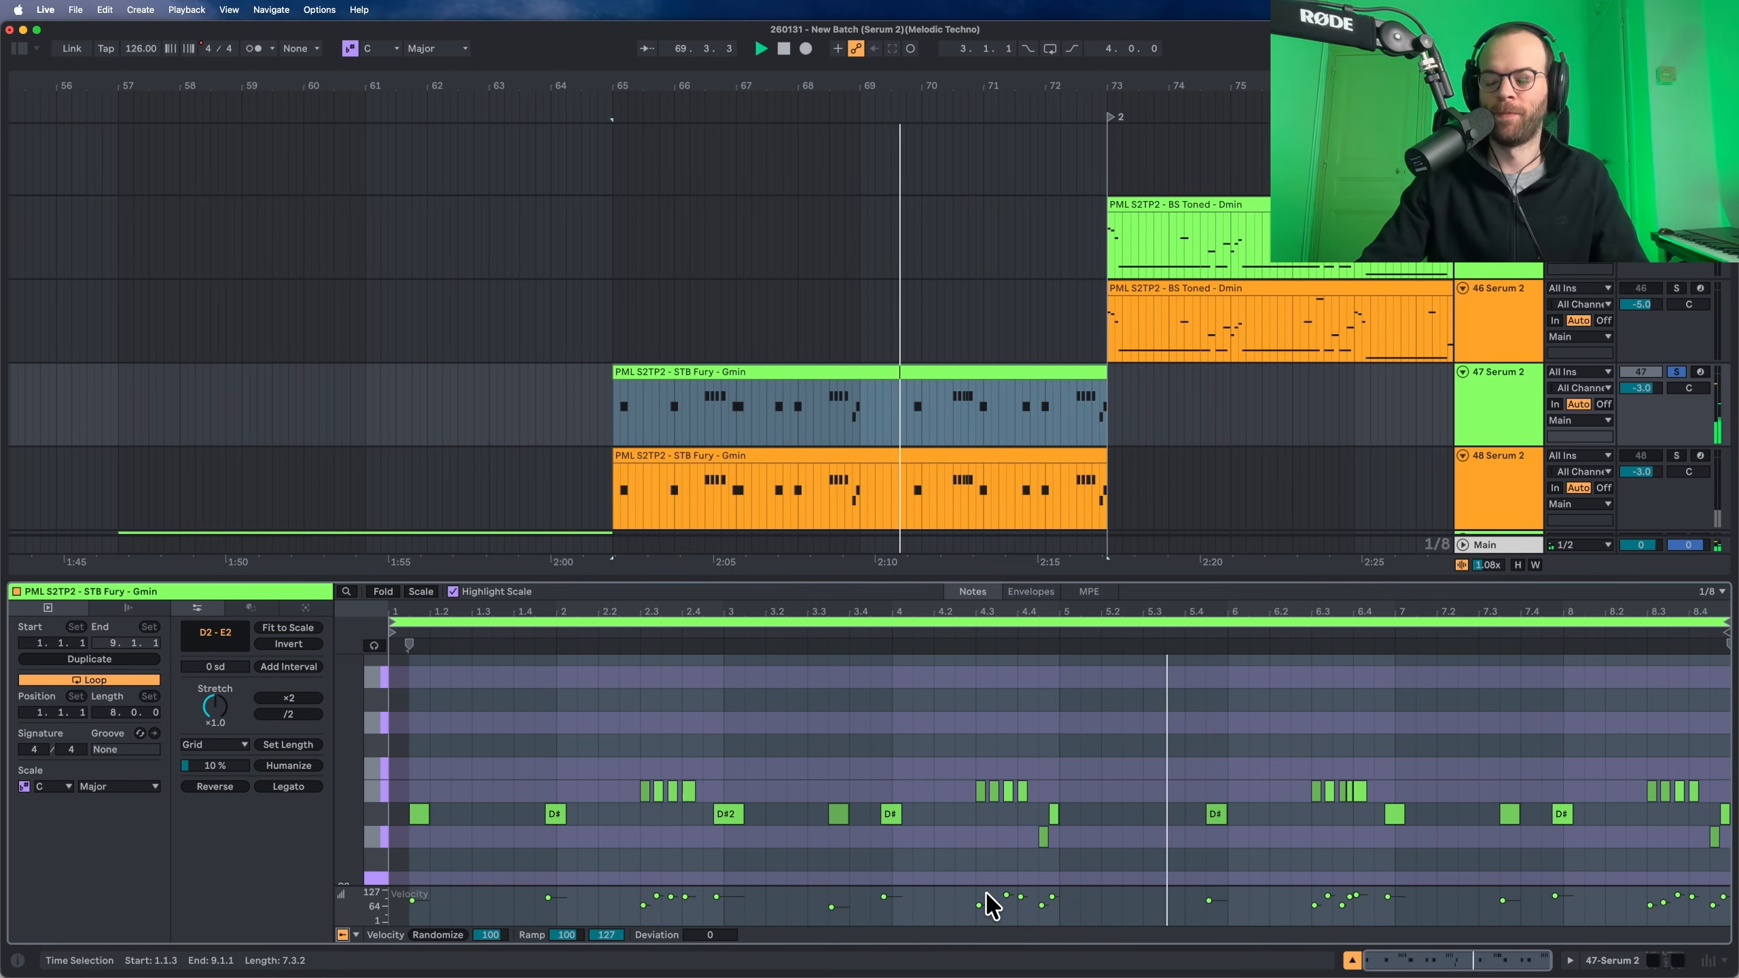
Turn on ShaperBox 3 on the 47 Serum 2 track, audition the clip, and unsolo the track to hear it in context
{"action": "left_click", "coordinate": [1530, 414]}
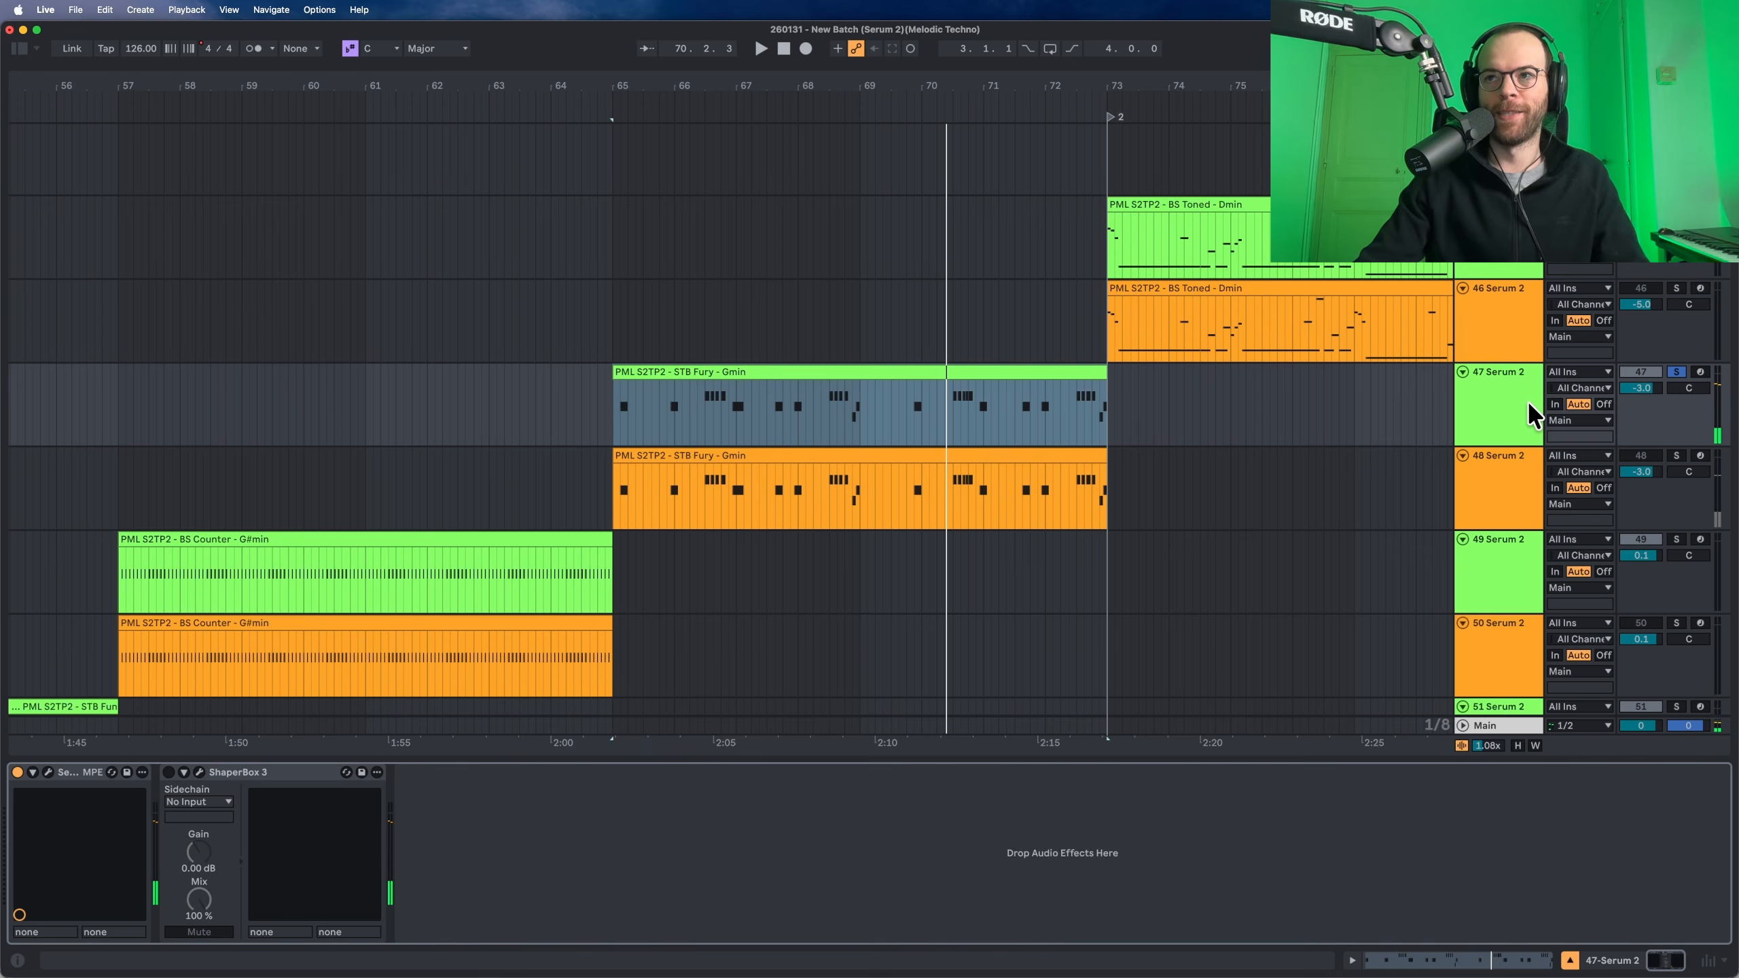
{"action": "left_click", "coordinate": [167, 771]}
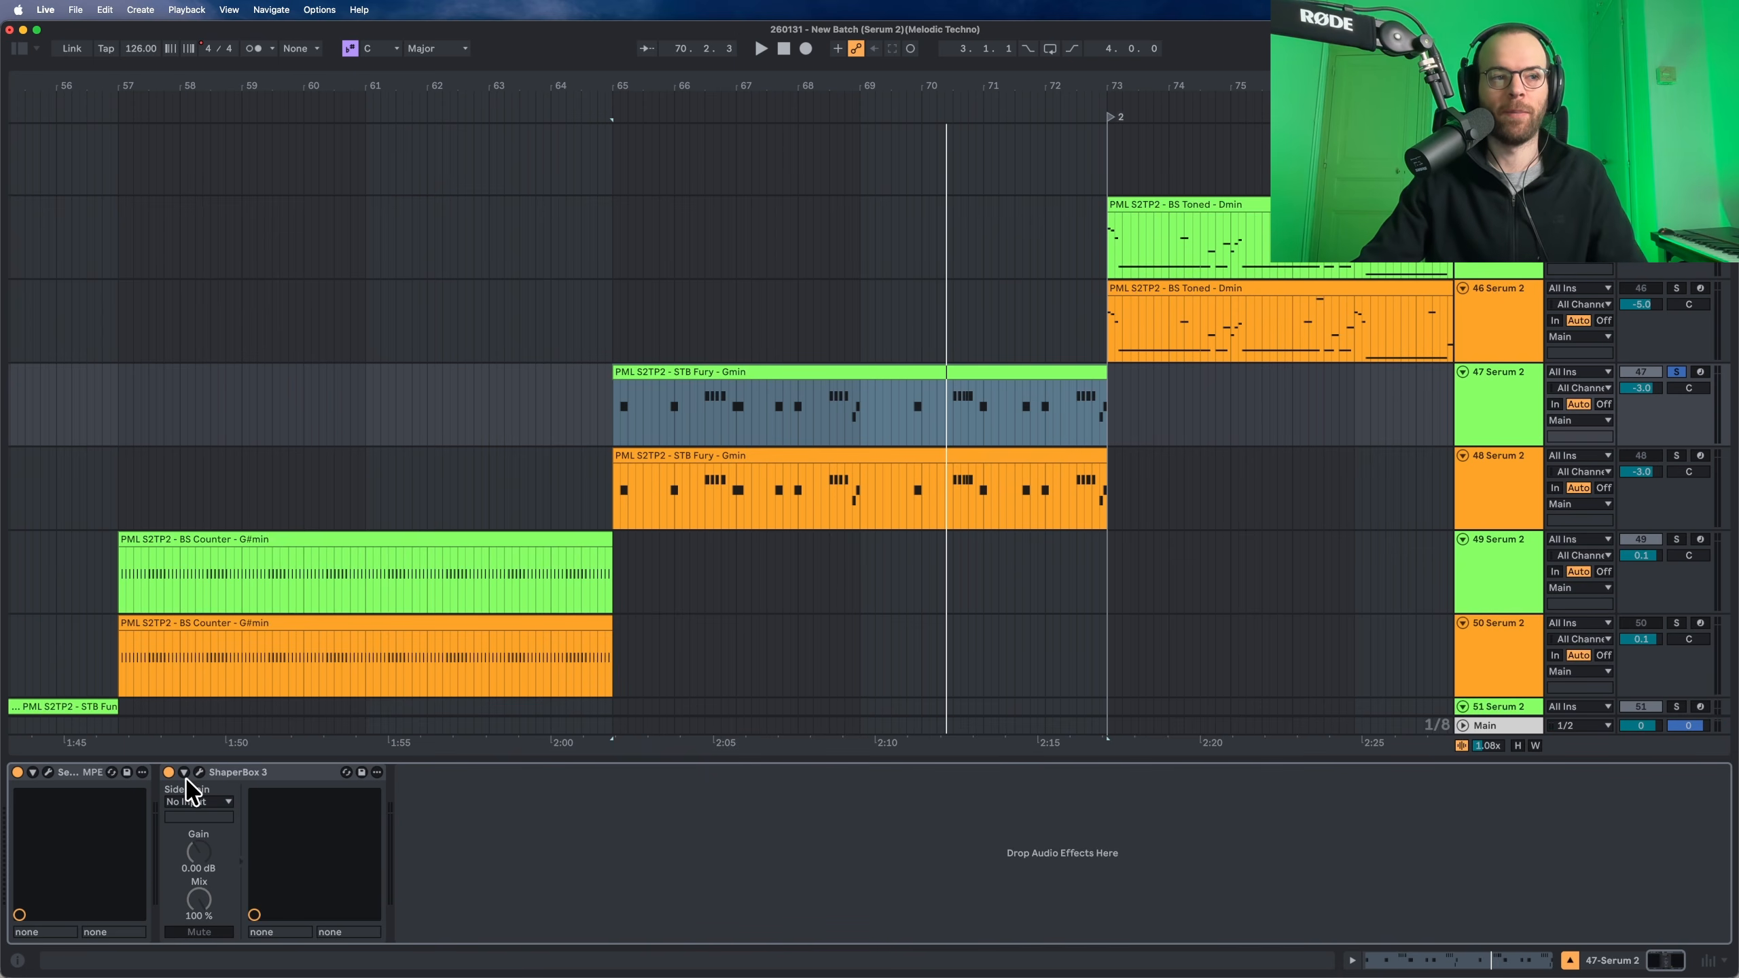
{"action": "key", "text": "space"}
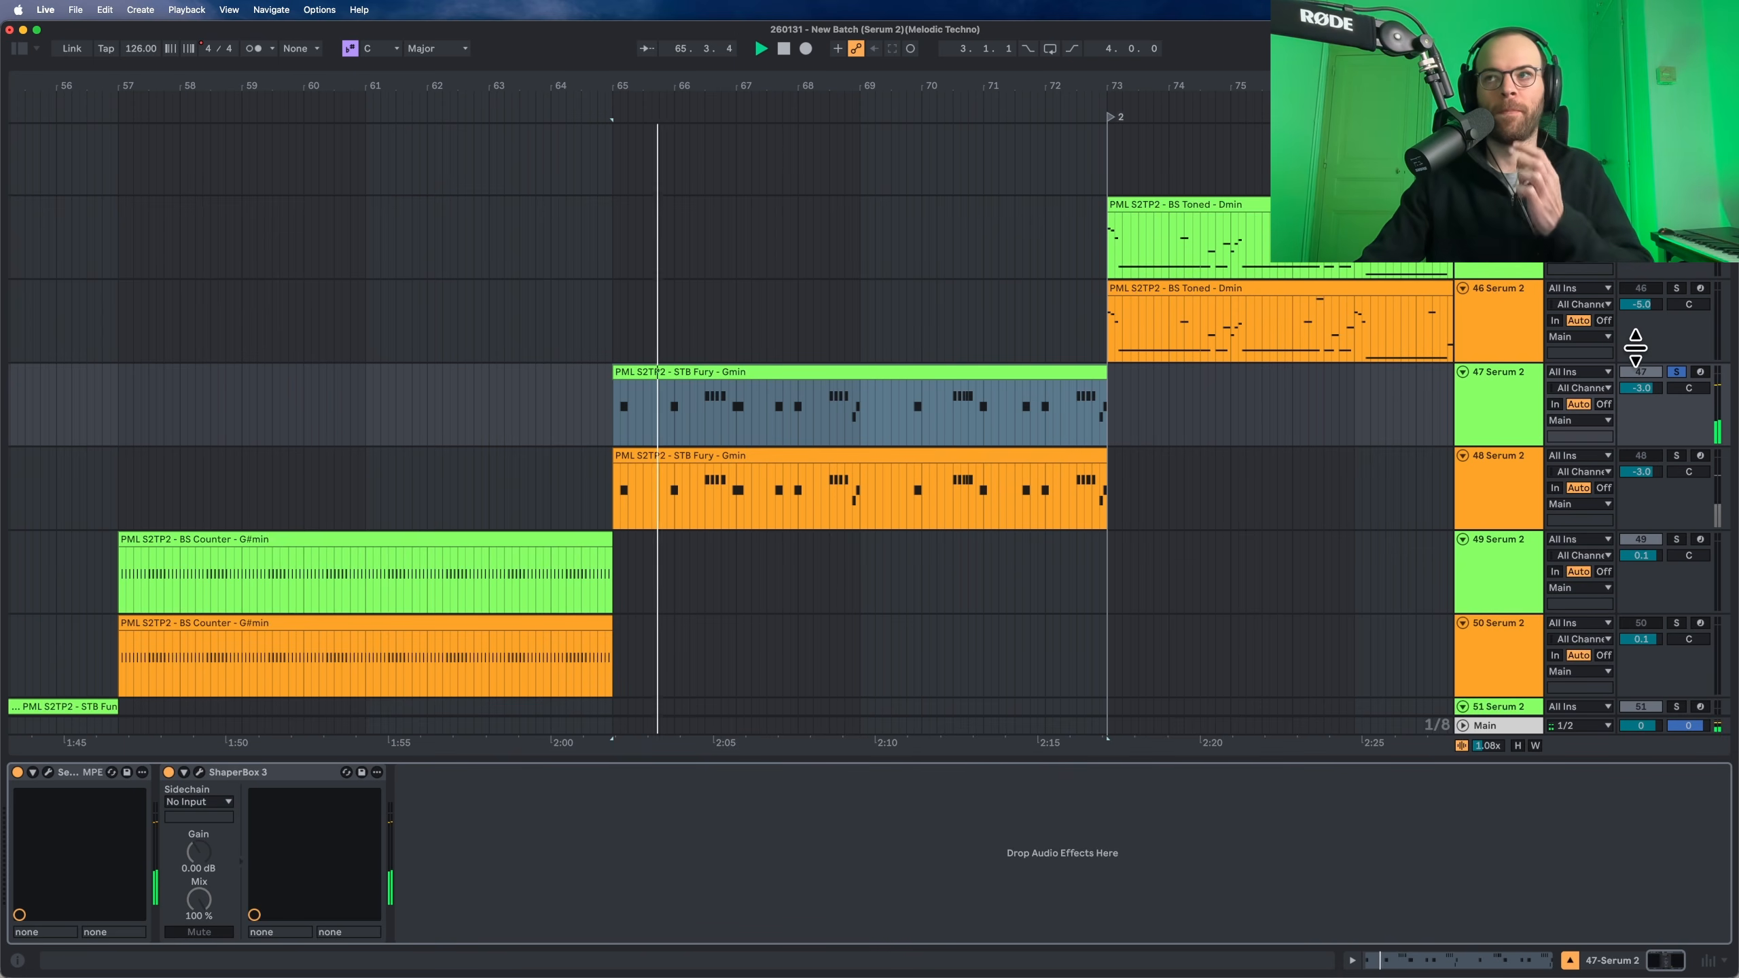
{"action": "left_click", "coordinate": [1676, 373]}
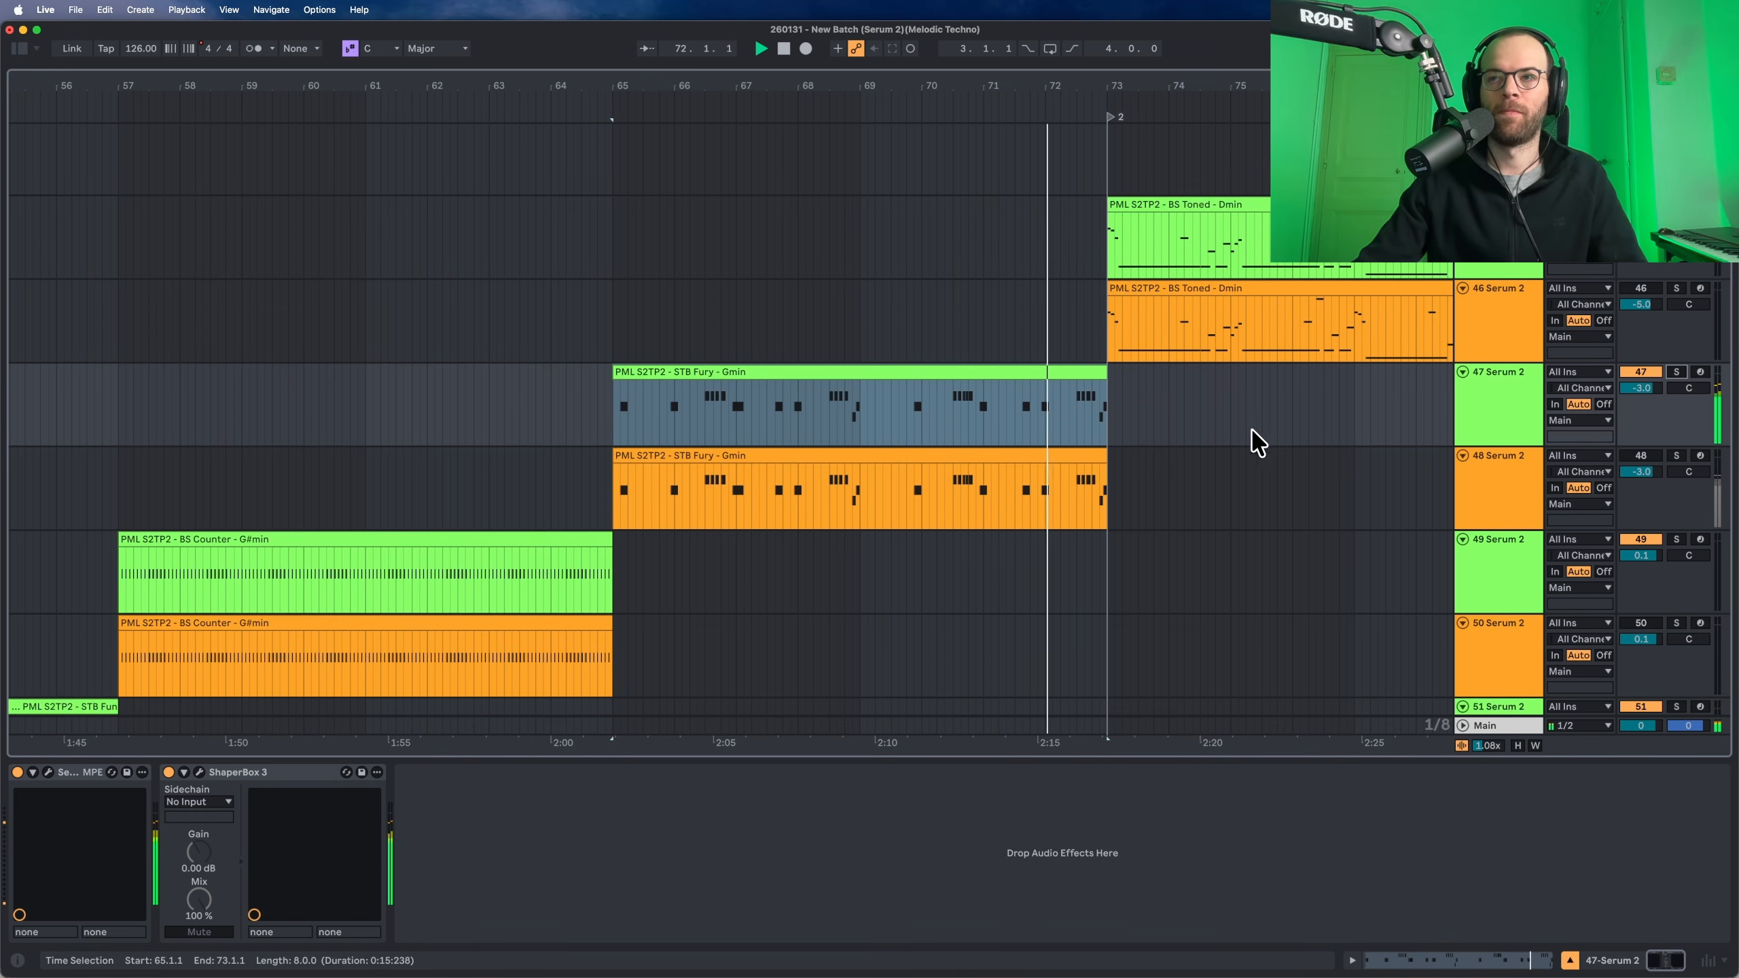
{"action": "key", "text": "space"}
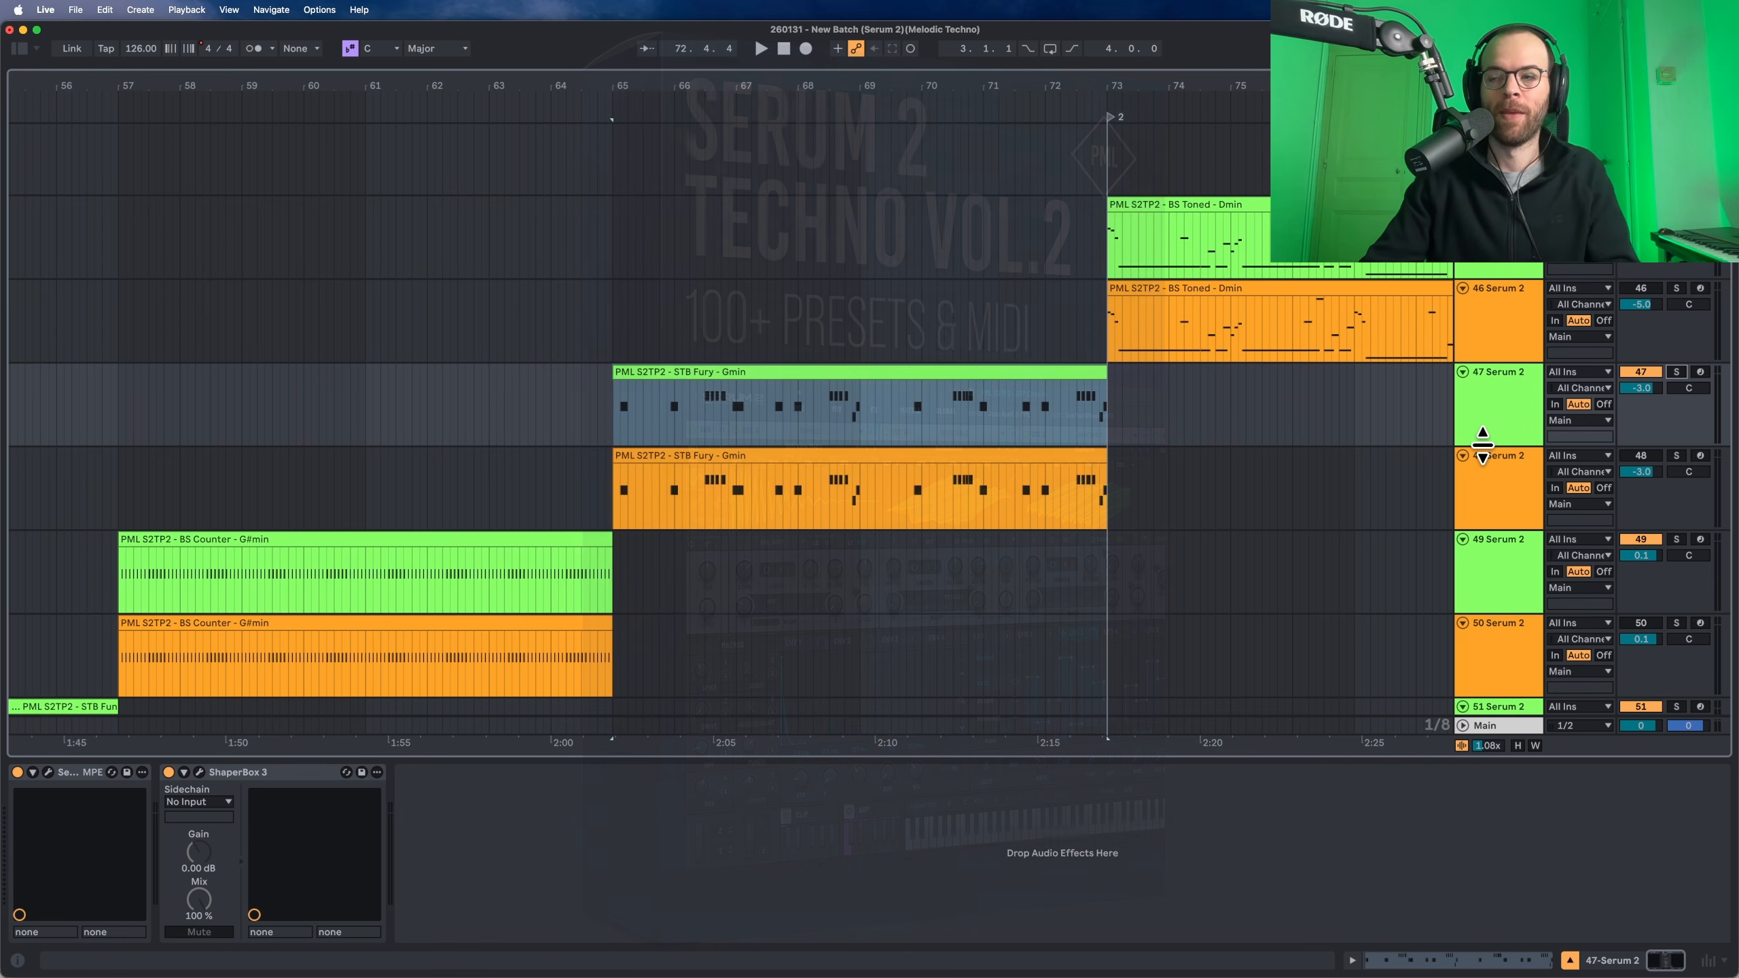
Activate and solo the 48 Serum 2 track instead of track 47, and open its Serum 2 plug-in window
{"action": "left_click", "coordinate": [1499, 480]}
{"action": "left_click", "coordinate": [1641, 456]}
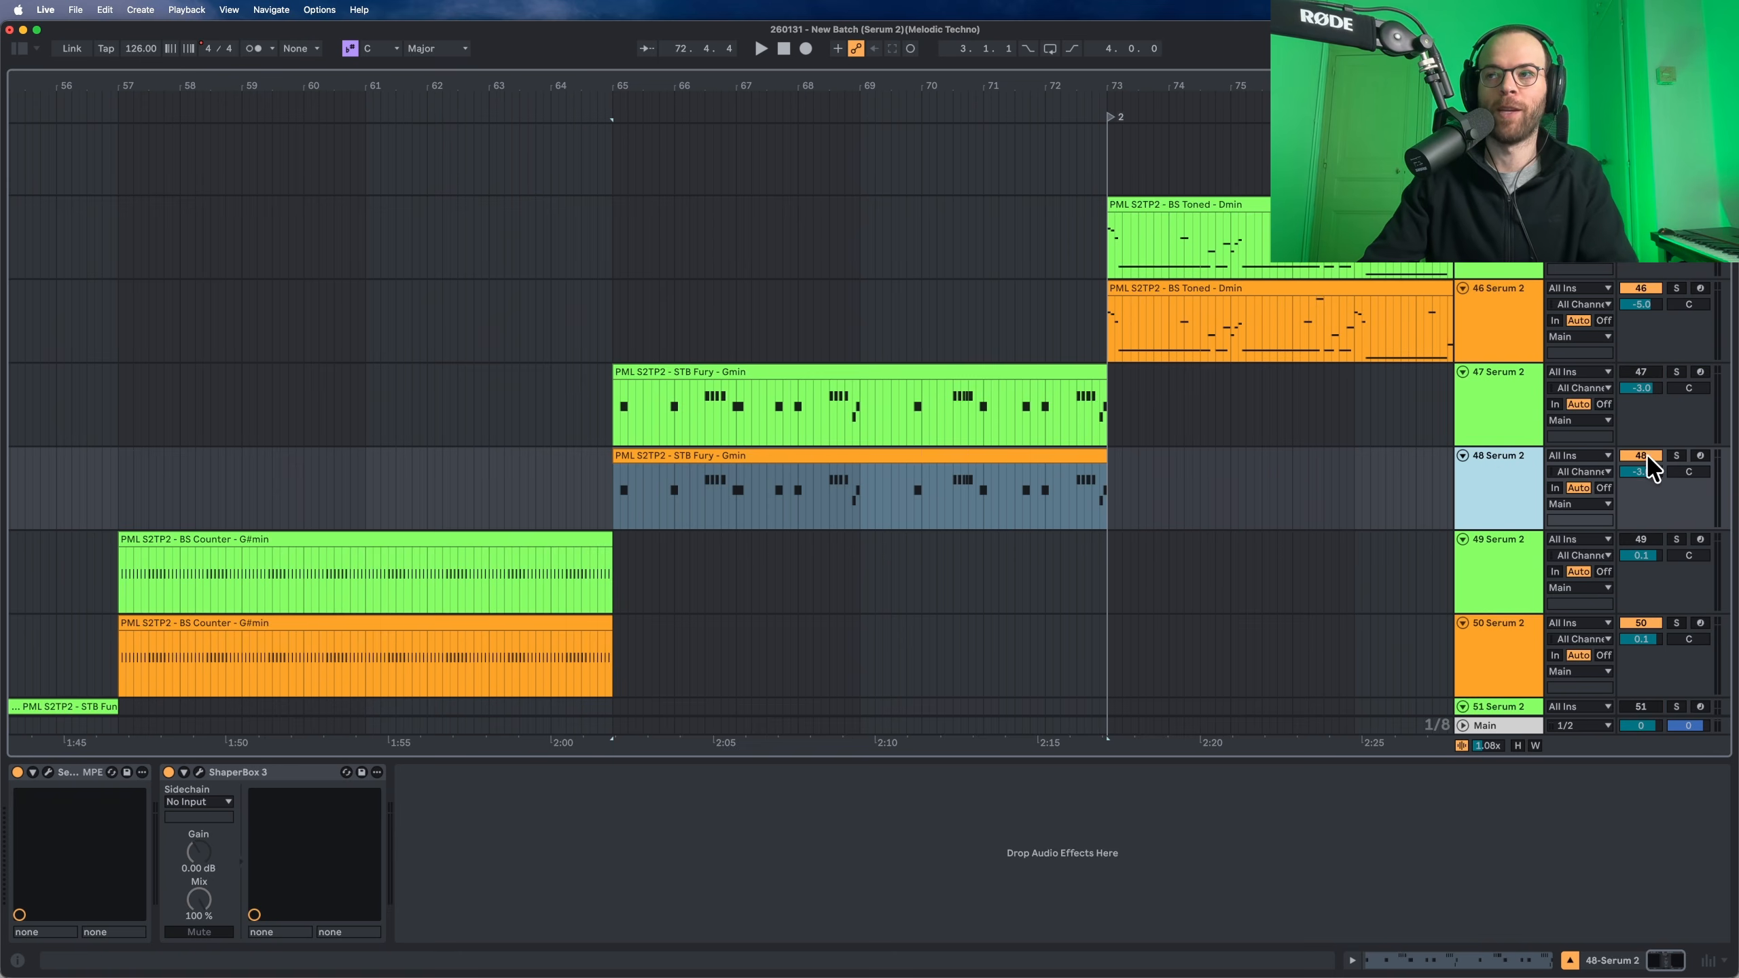
{"action": "left_click", "coordinate": [1675, 455]}
{"action": "left_click", "coordinate": [1492, 485]}
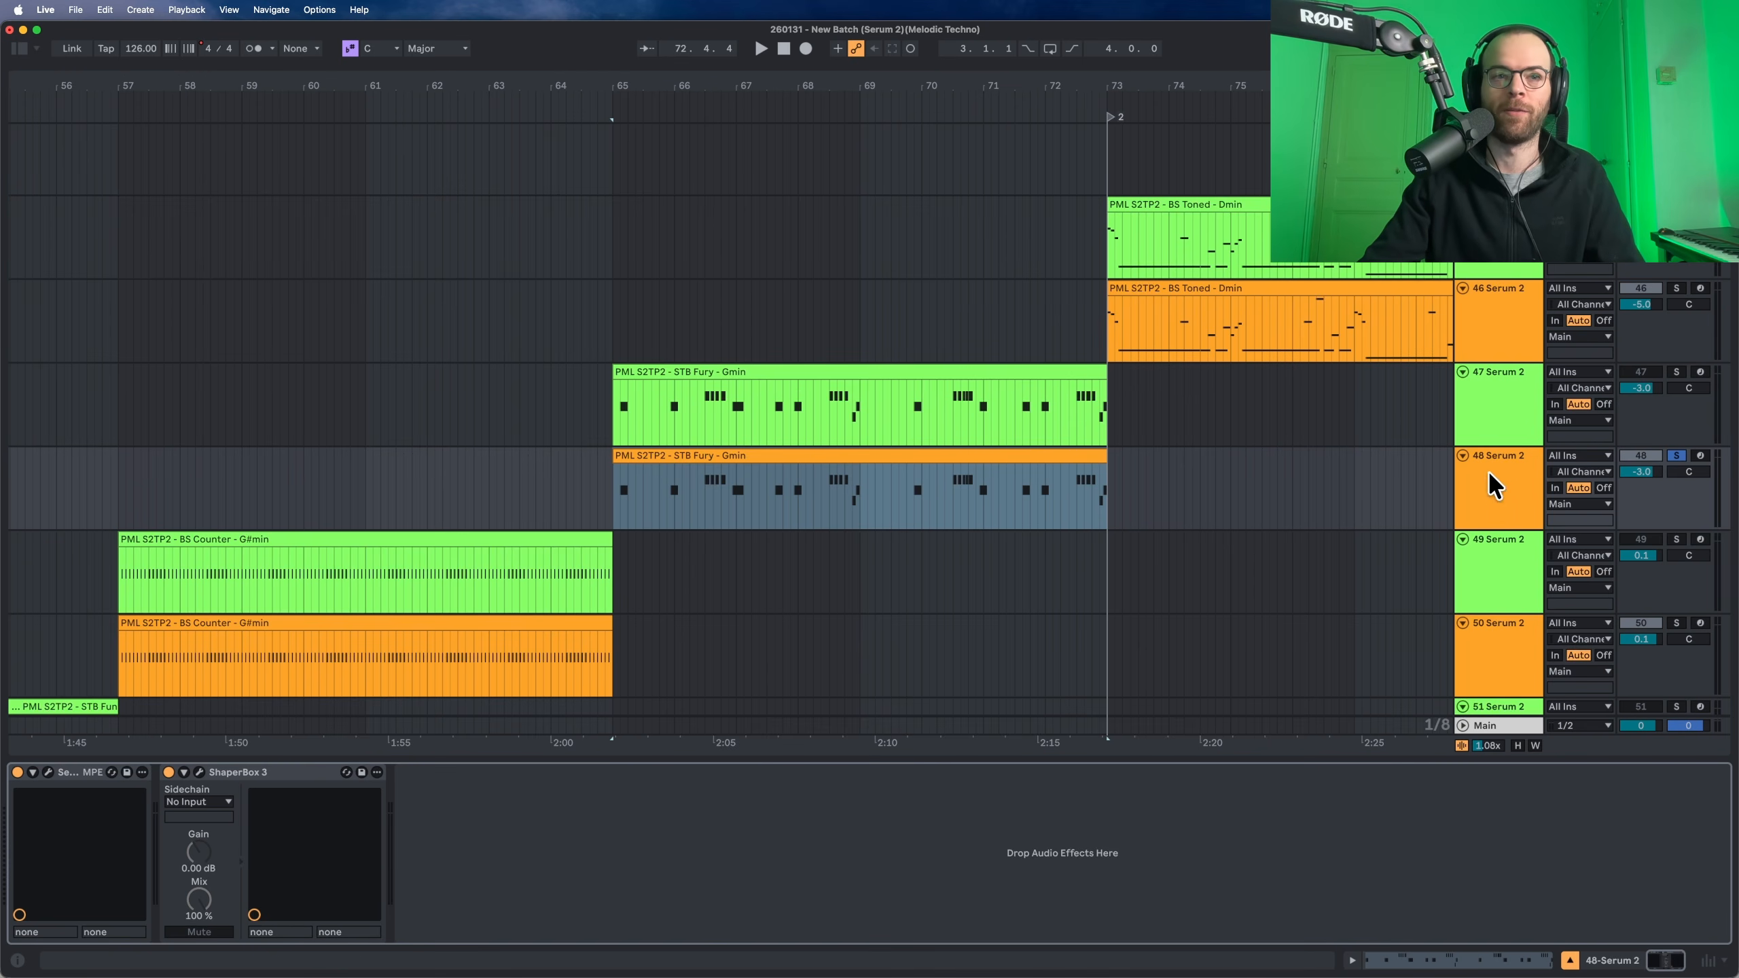
{"action": "left_click", "coordinate": [48, 773]}
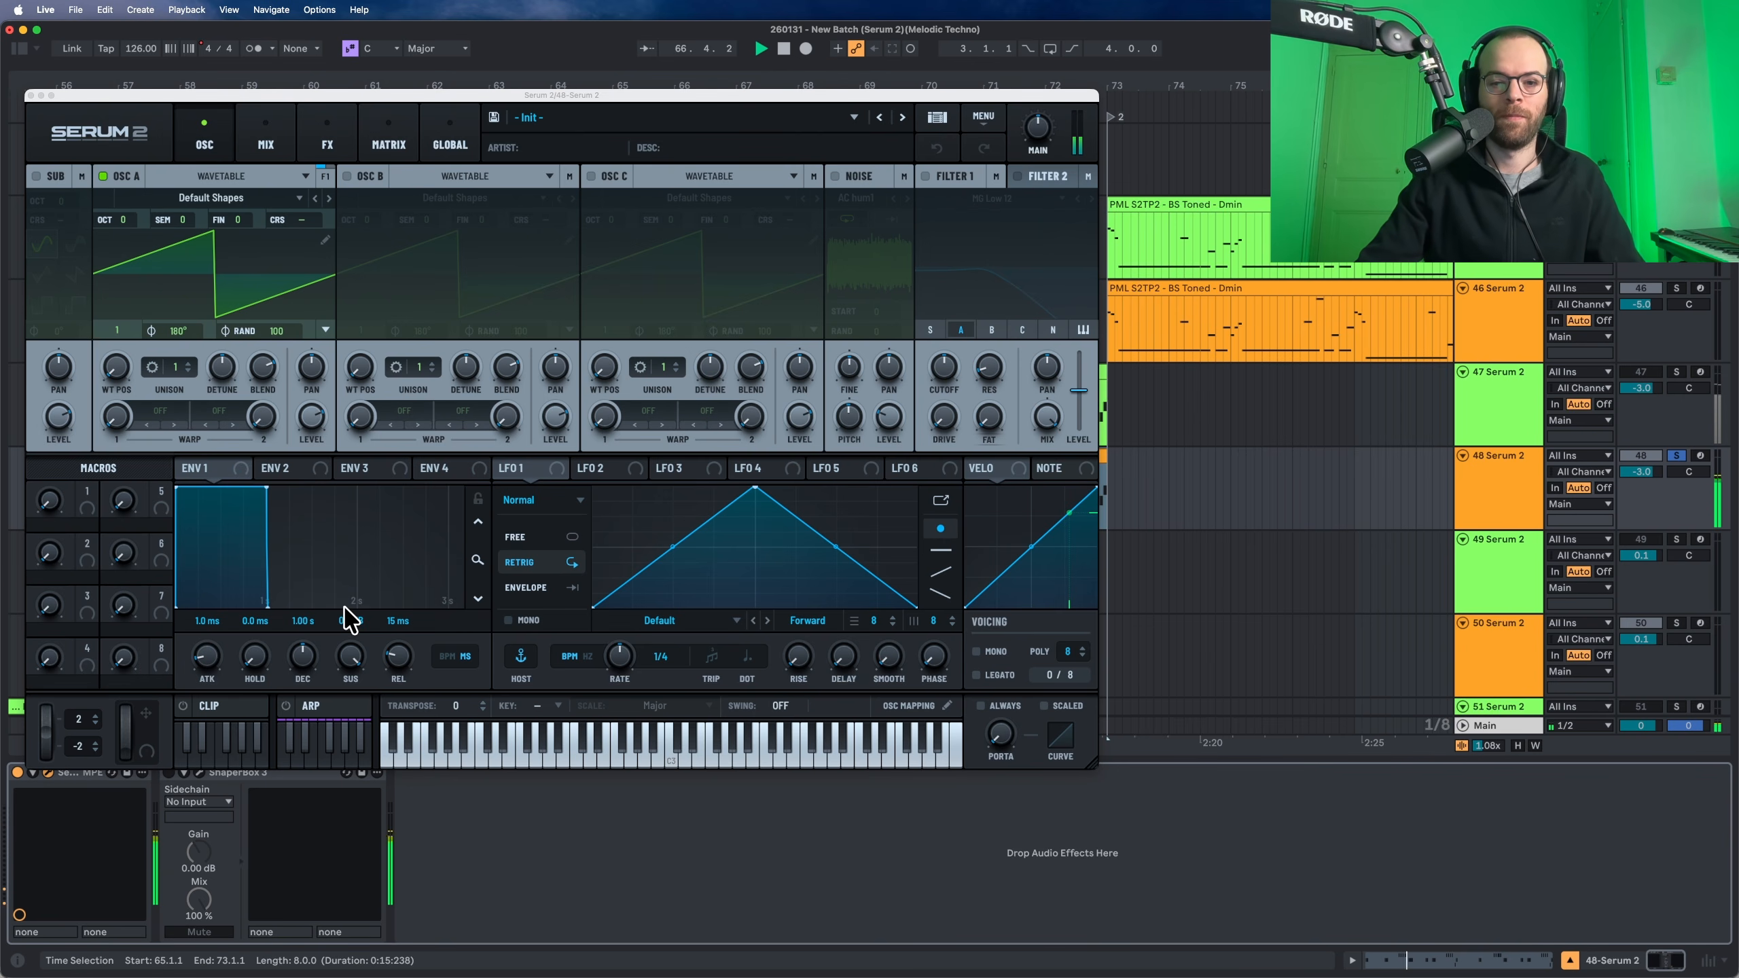
Load the Spectral wavetable Monster 4 [SL] into oscillator A and set its octave to -2
{"action": "left_click", "coordinate": [208, 197]}
{"action": "mouse_move", "coordinate": [168, 298]}
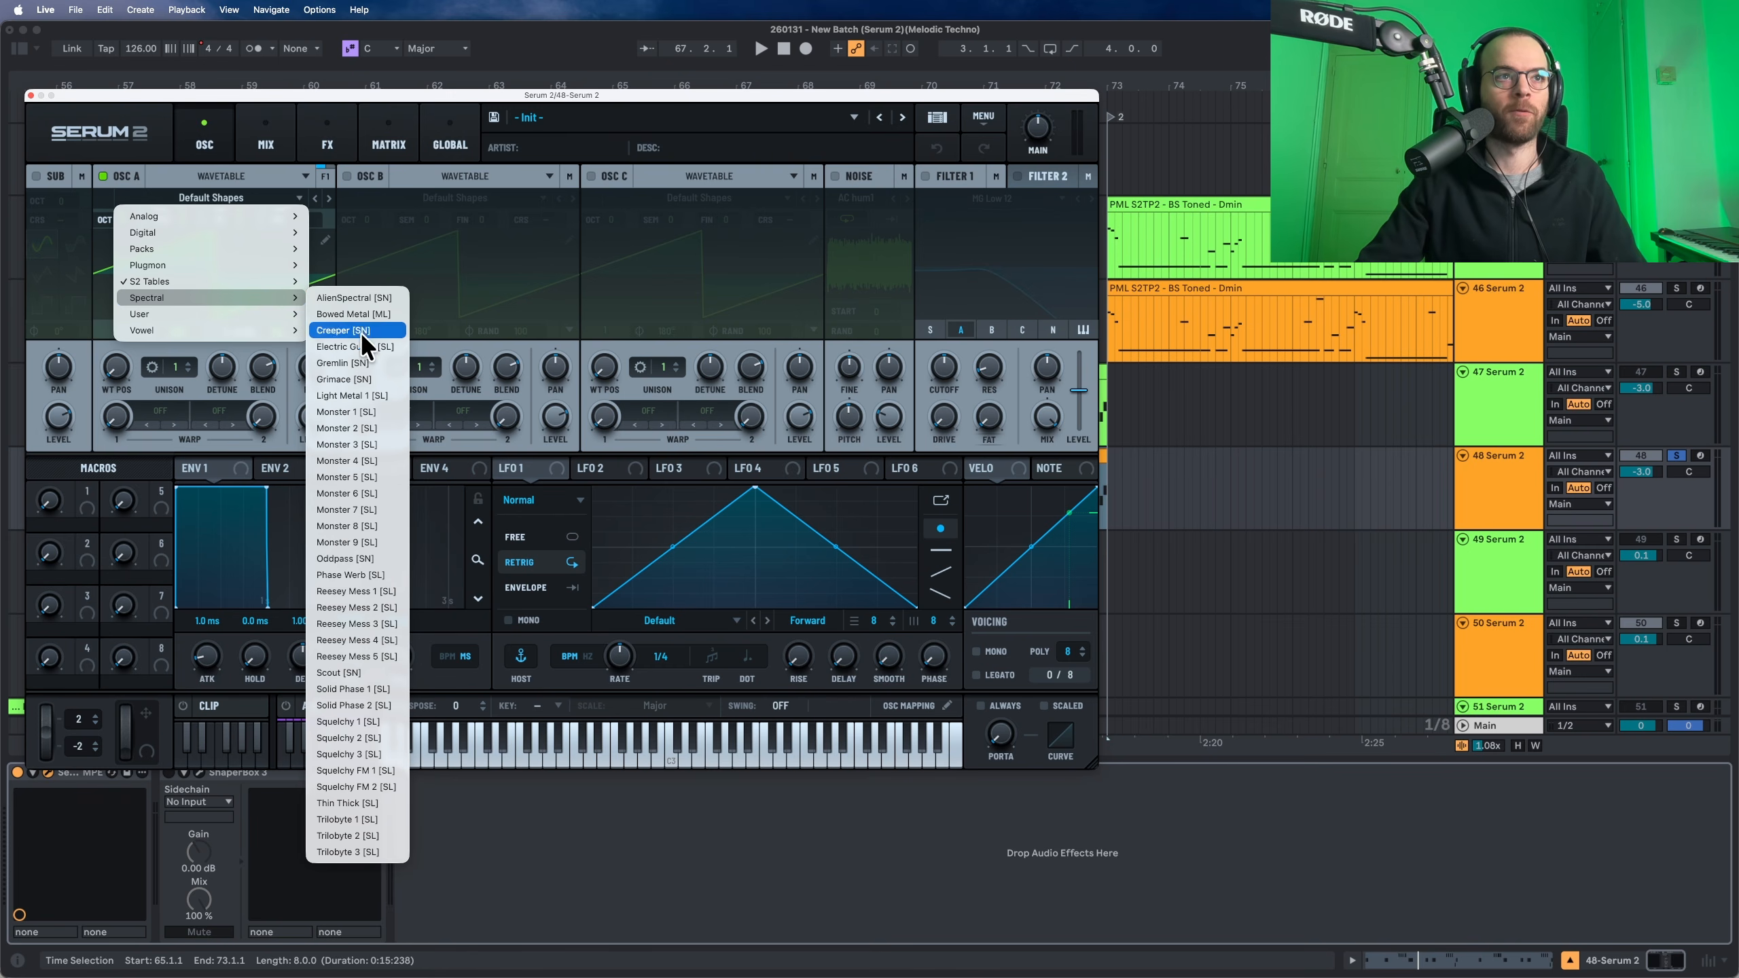
{"action": "left_click", "coordinate": [359, 462]}
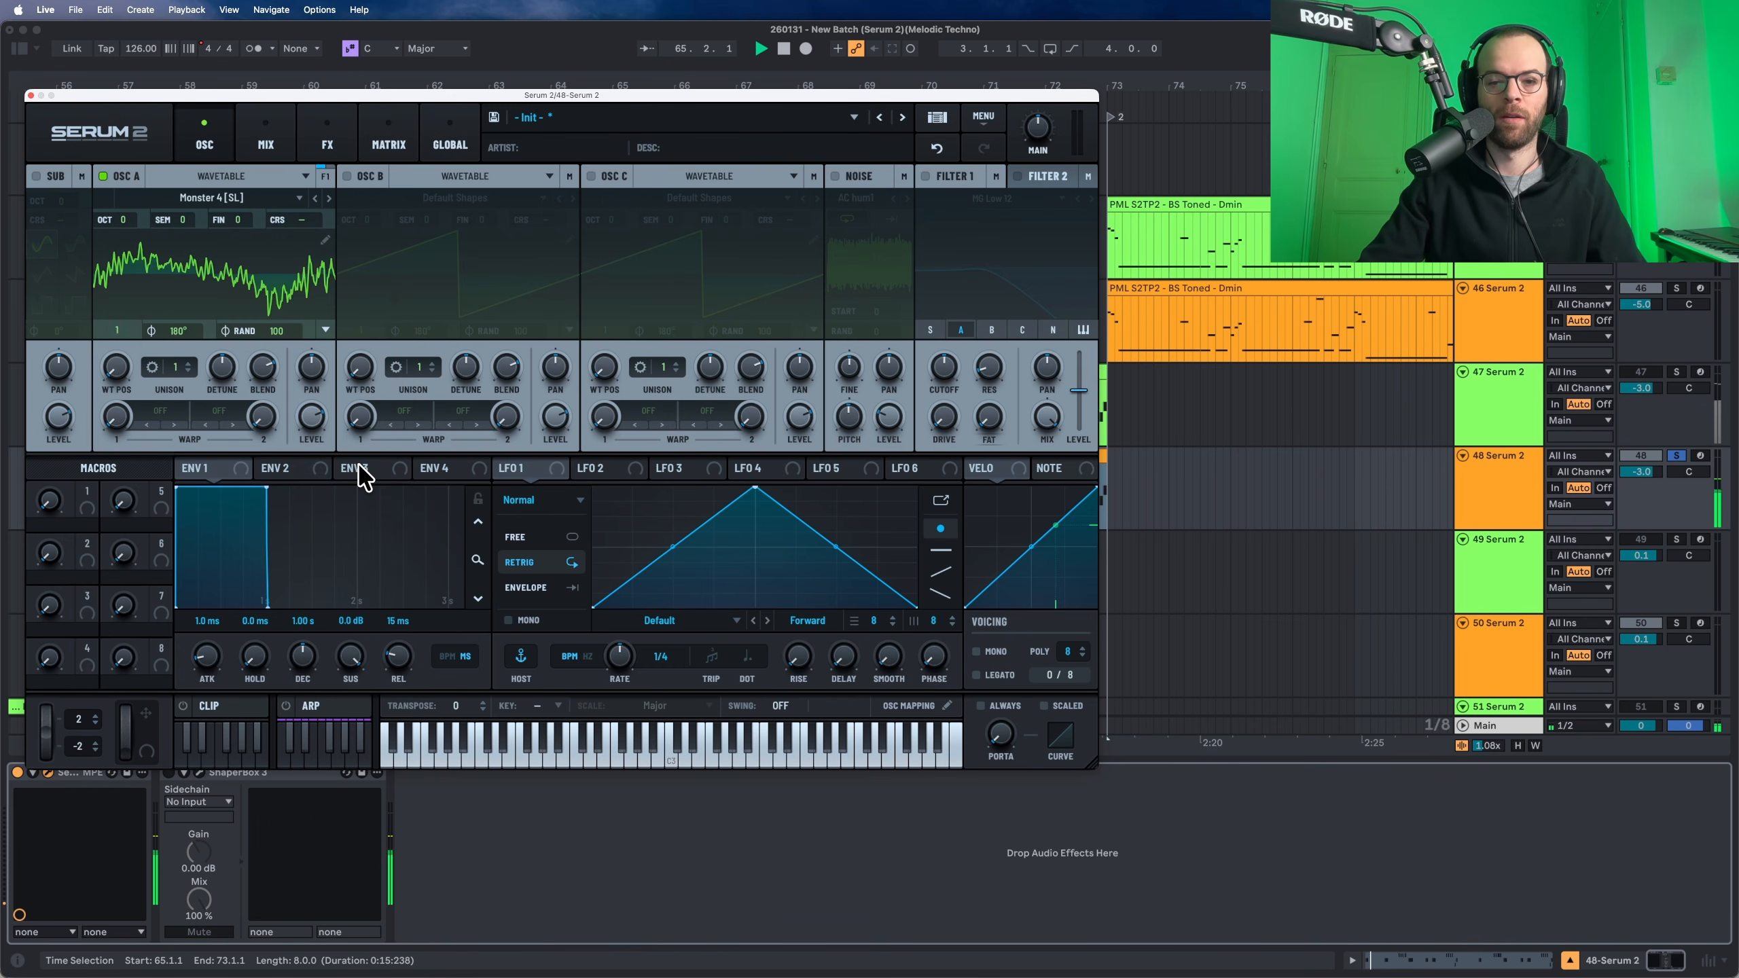
{"action": "left_click_drag", "start_coordinate": [124, 220], "coordinate": [130, 271]}
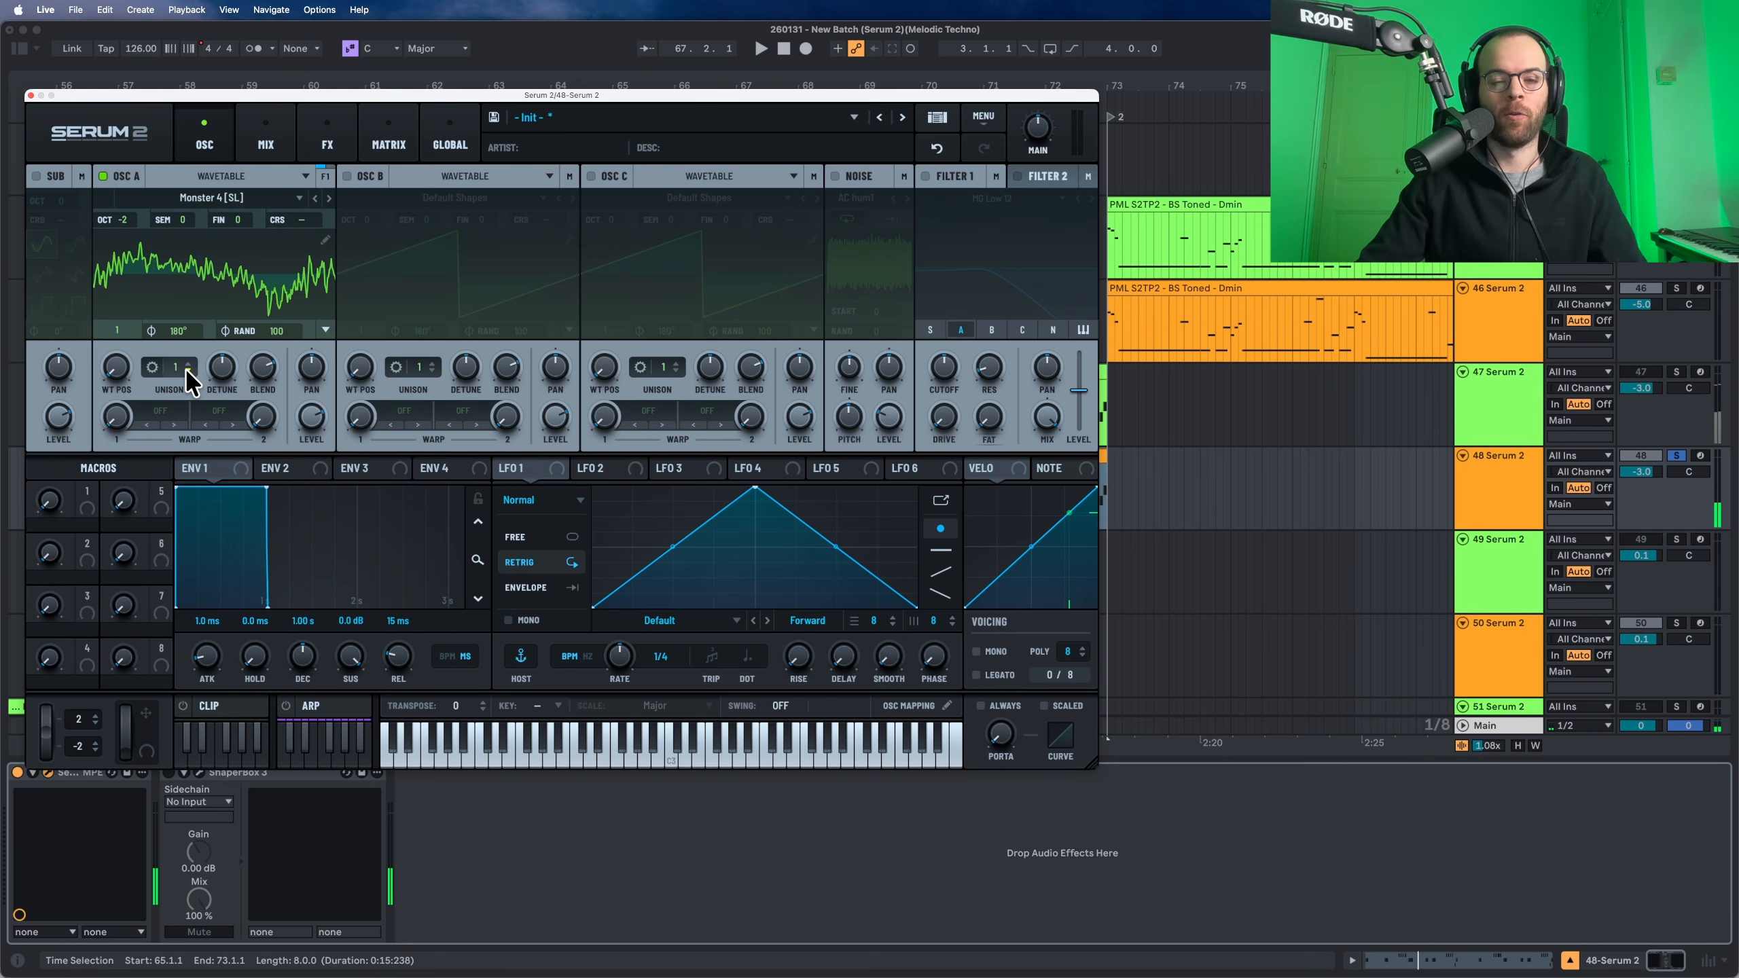
Set oscillator A's unison to 4 voices and adjust its detune and blend while auditioning the clip
{"action": "left_click_drag", "start_coordinate": [185, 365], "coordinate": [183, 320]}
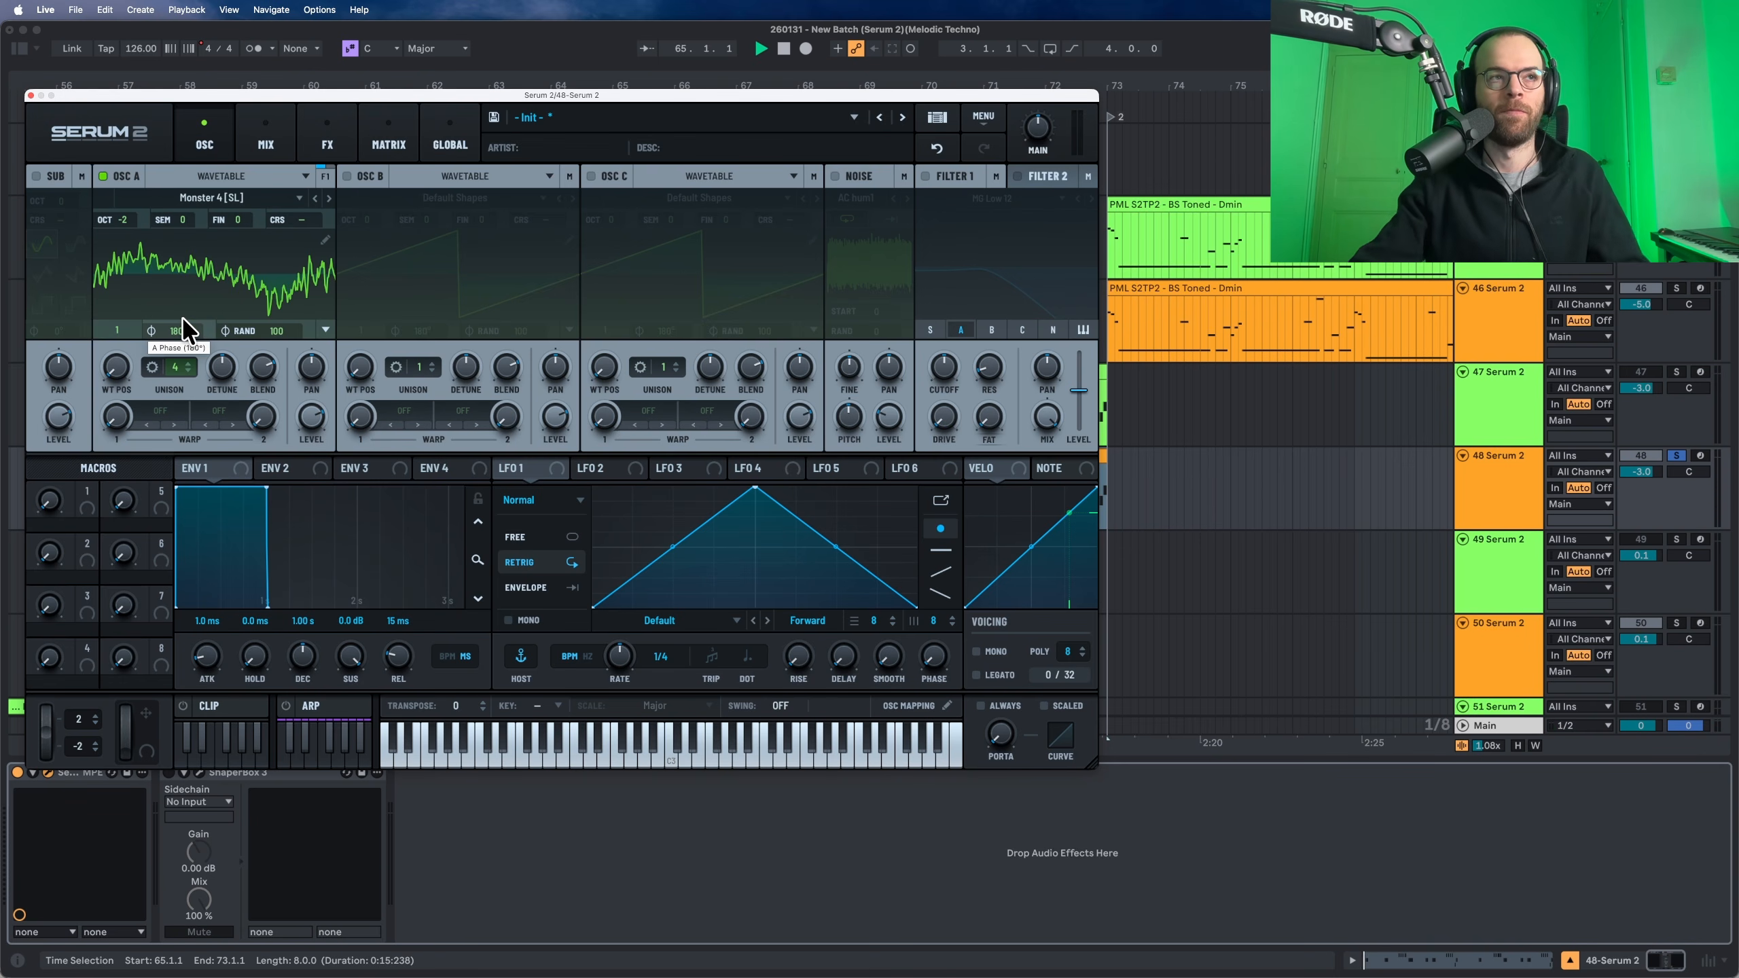
{"action": "left_click_drag", "start_coordinate": [221, 369], "coordinate": [220, 337]}
{"action": "key", "text": "space"}
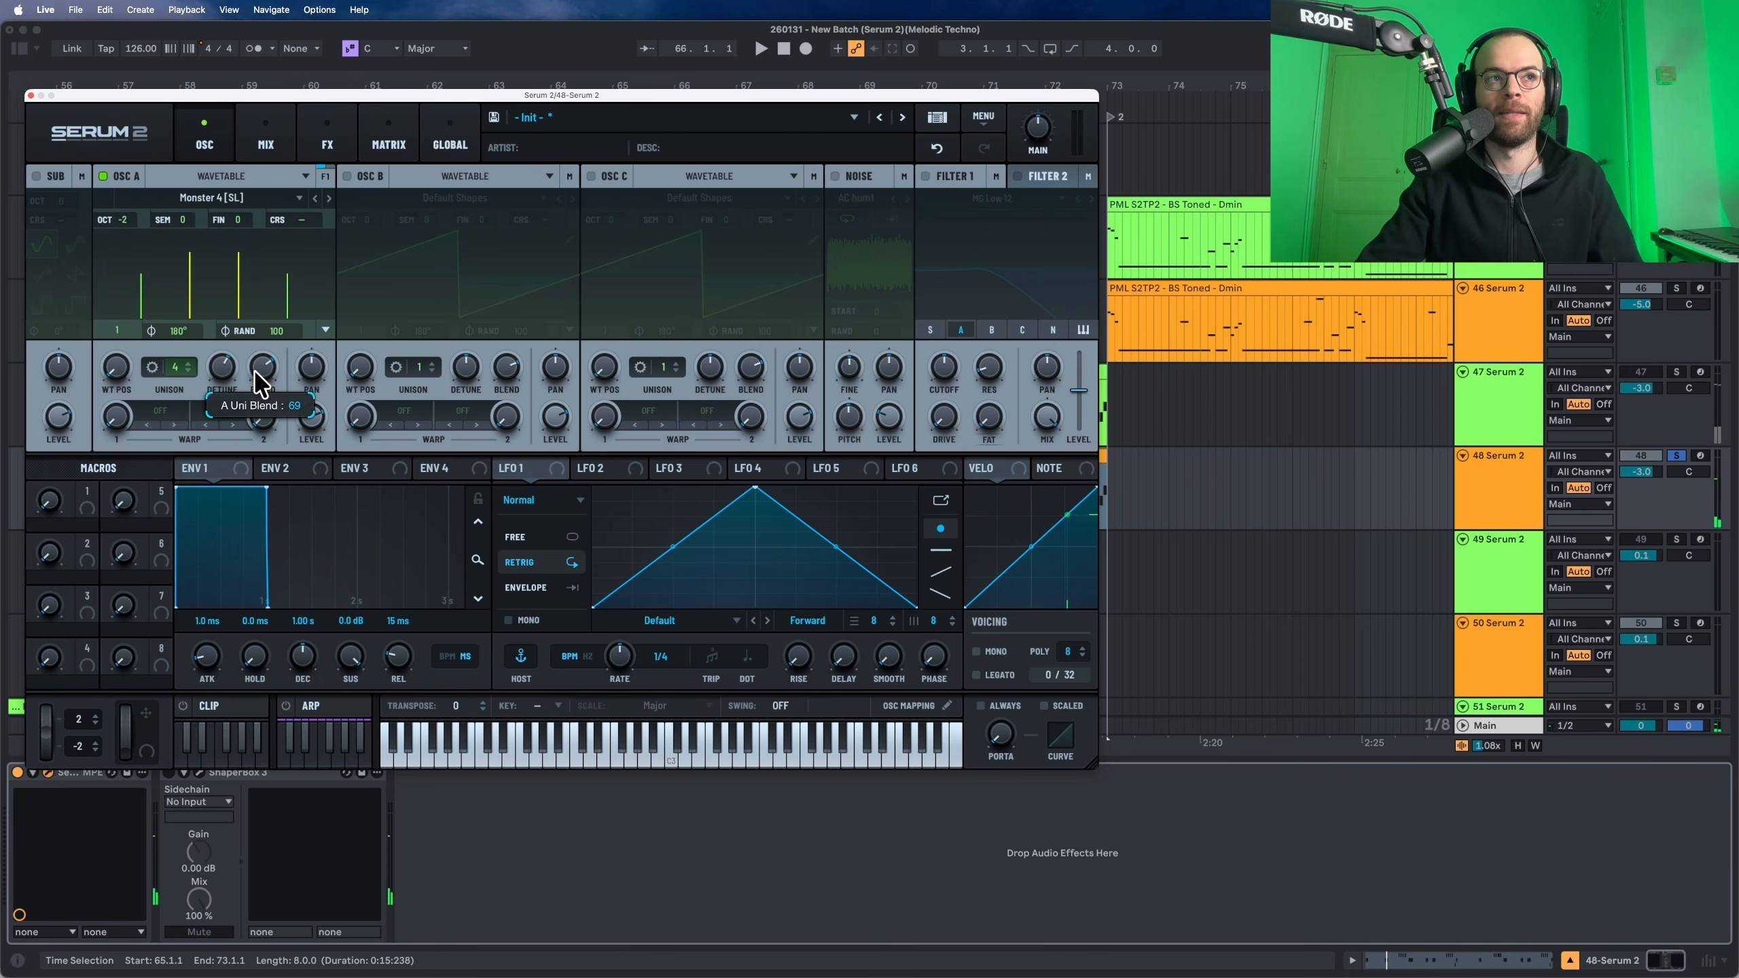
{"action": "left_click_drag", "start_coordinate": [259, 384], "coordinate": [259, 382]}
{"action": "key", "text": "space"}
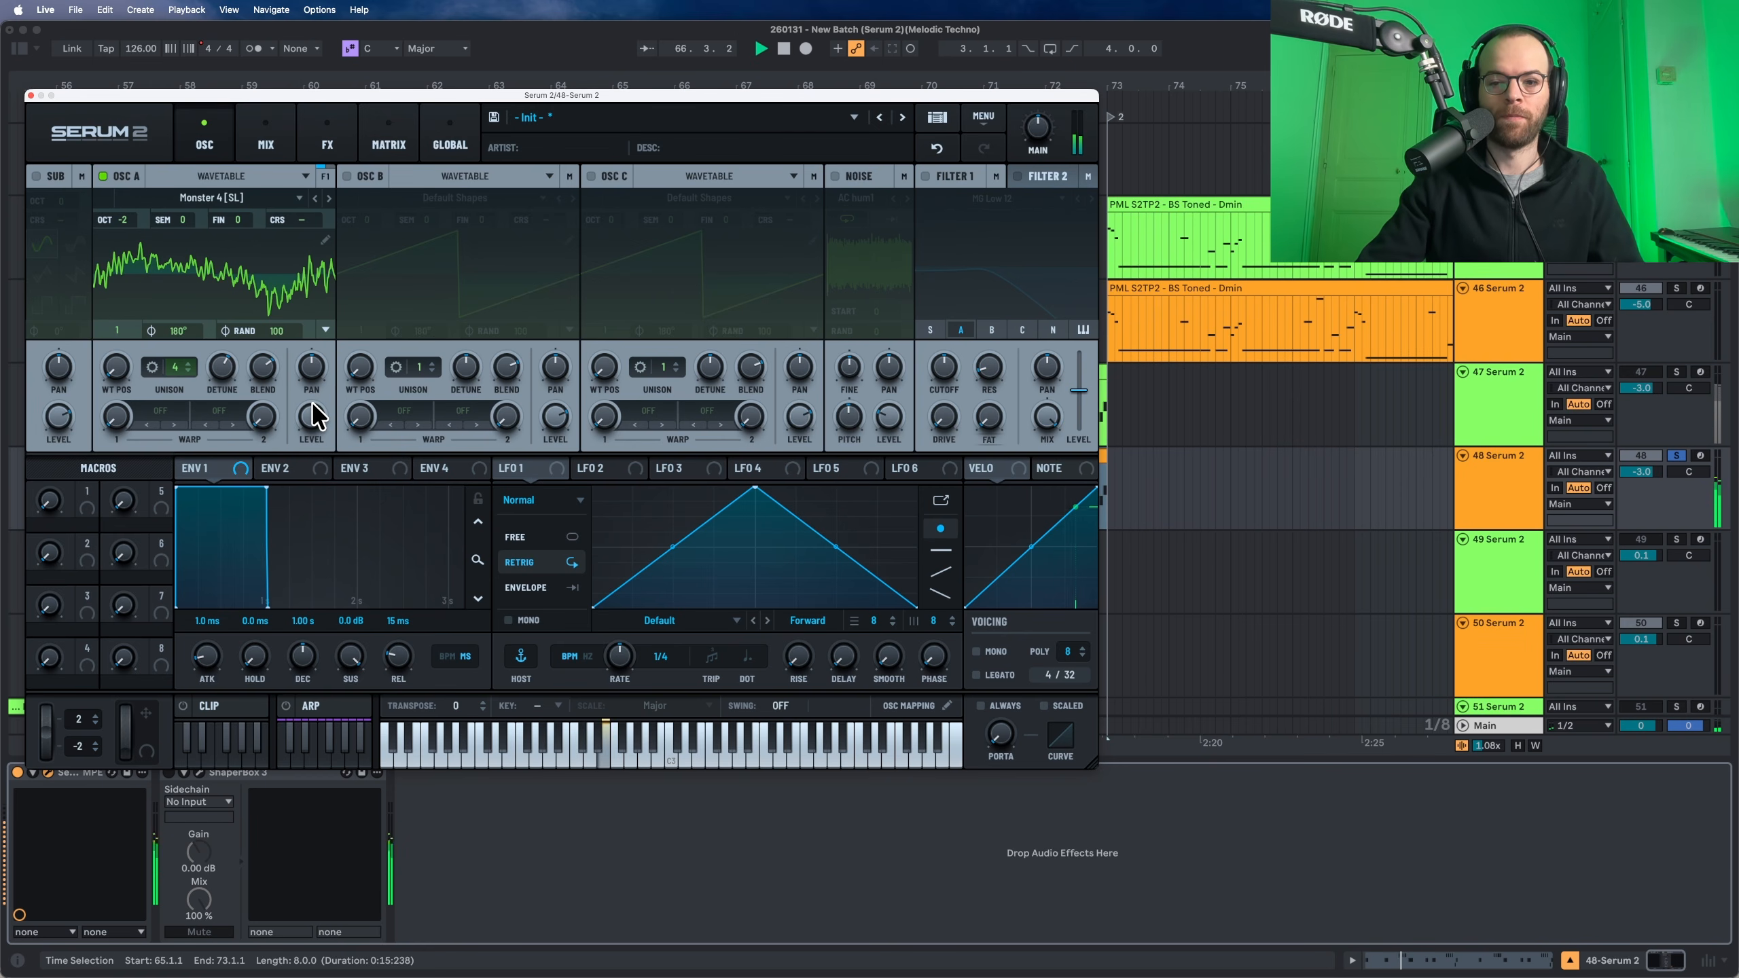
{"action": "key", "text": "space"}
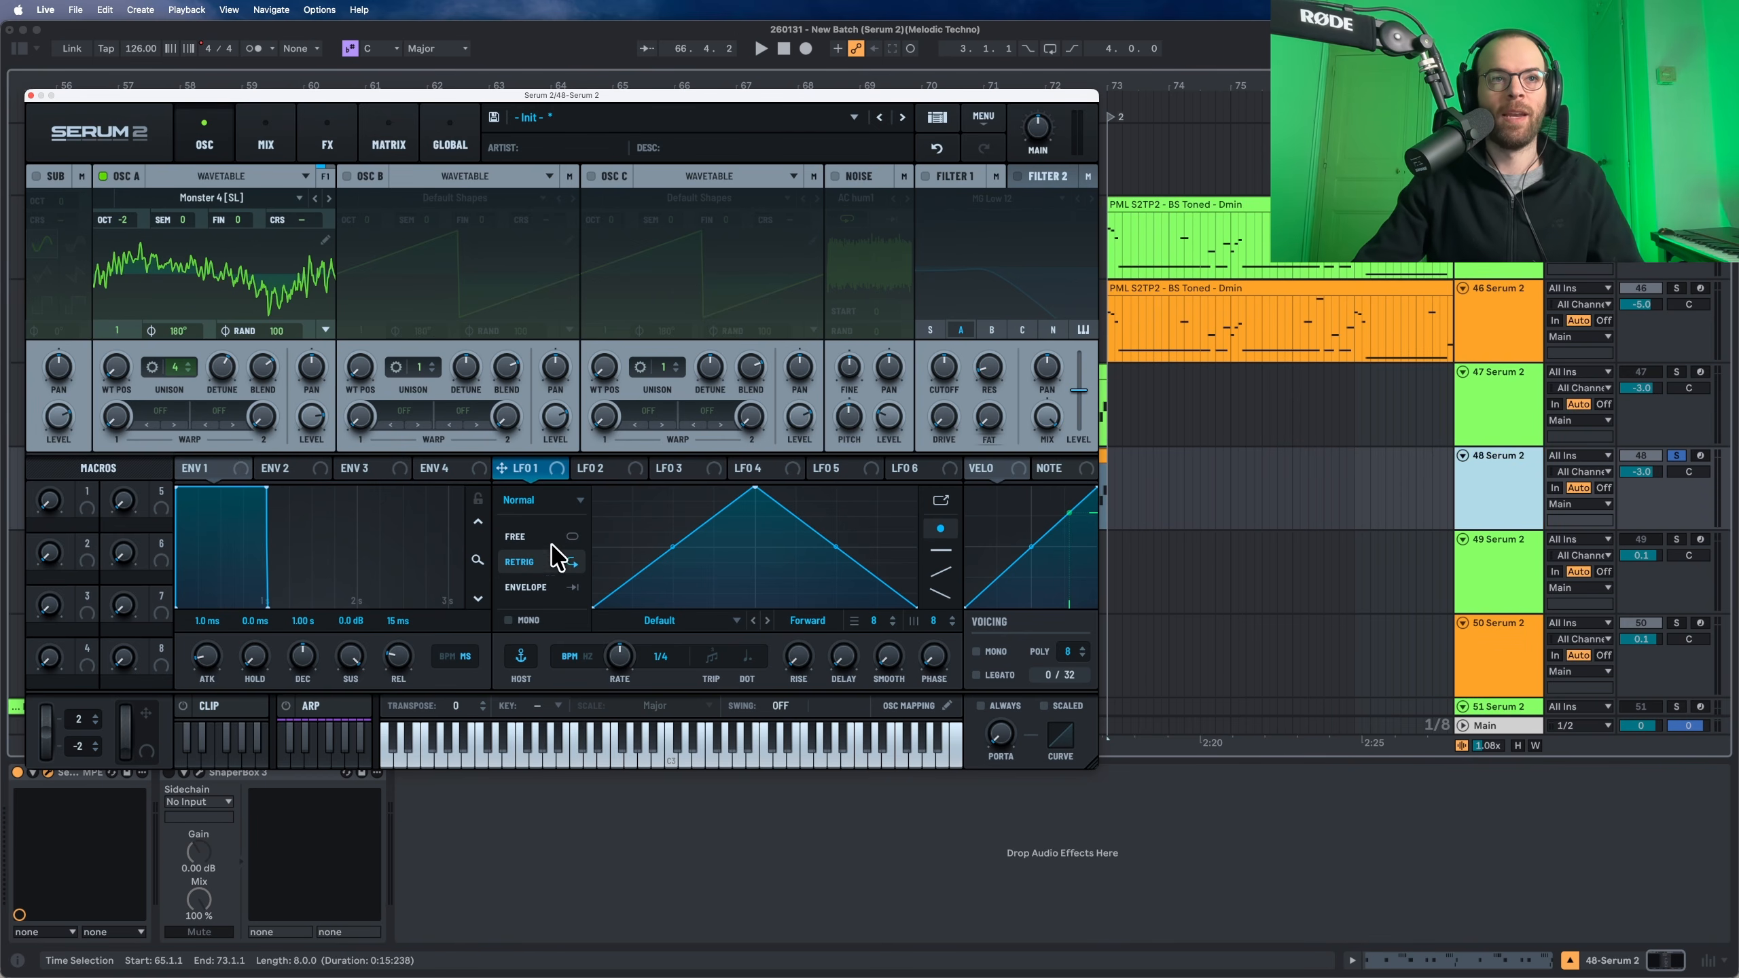
Set LFO 1 to S&H in Retrig mode at a 1/8 rate and assign it to oscillator A's level
{"action": "left_click", "coordinate": [539, 500]}
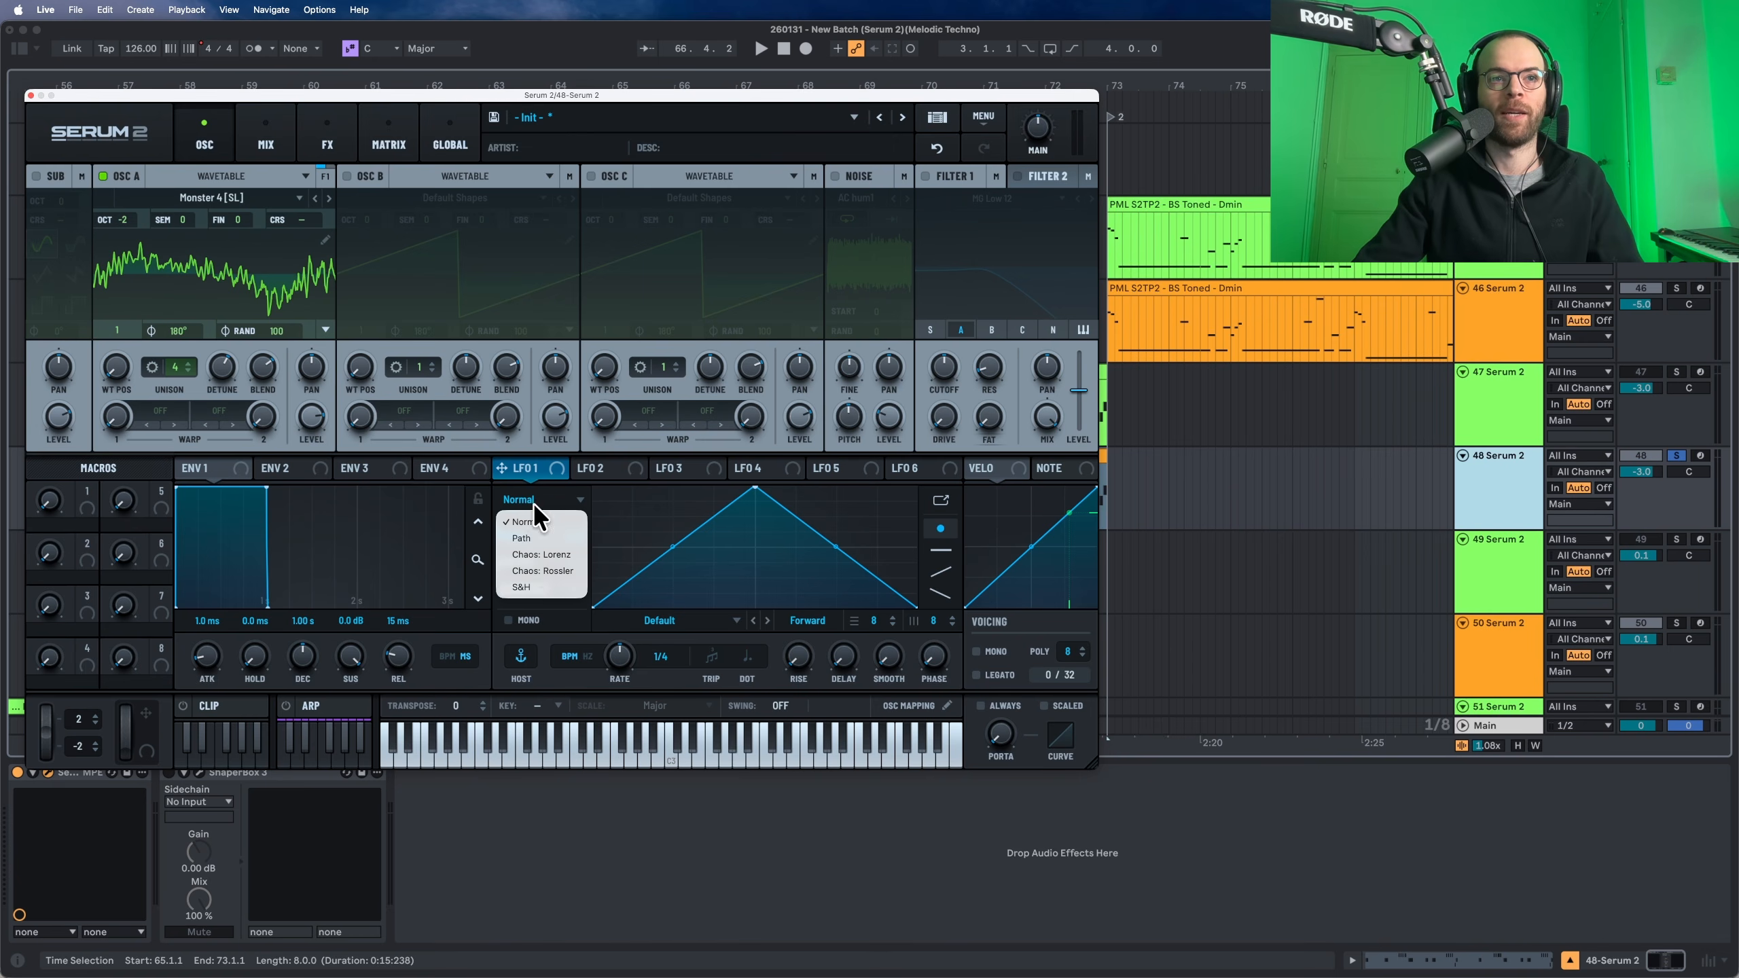
{"action": "left_click", "coordinate": [539, 587]}
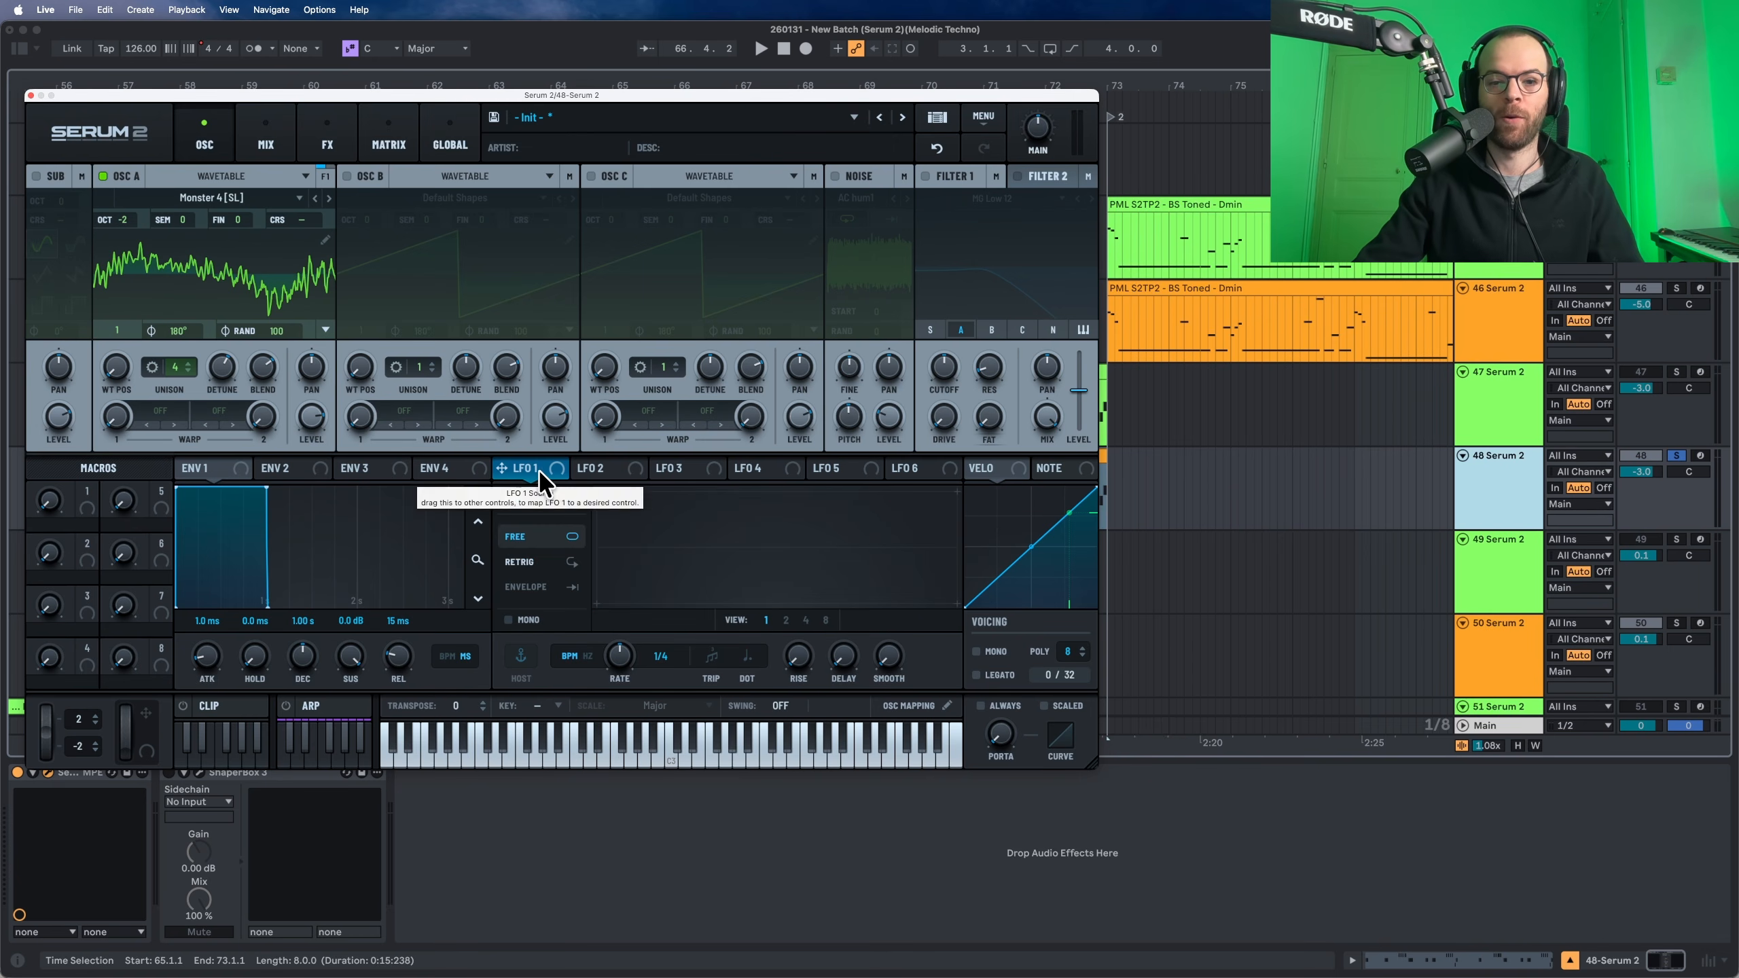
{"action": "left_click_drag", "start_coordinate": [529, 471], "coordinate": [296, 438]}
{"action": "key", "text": "space"}
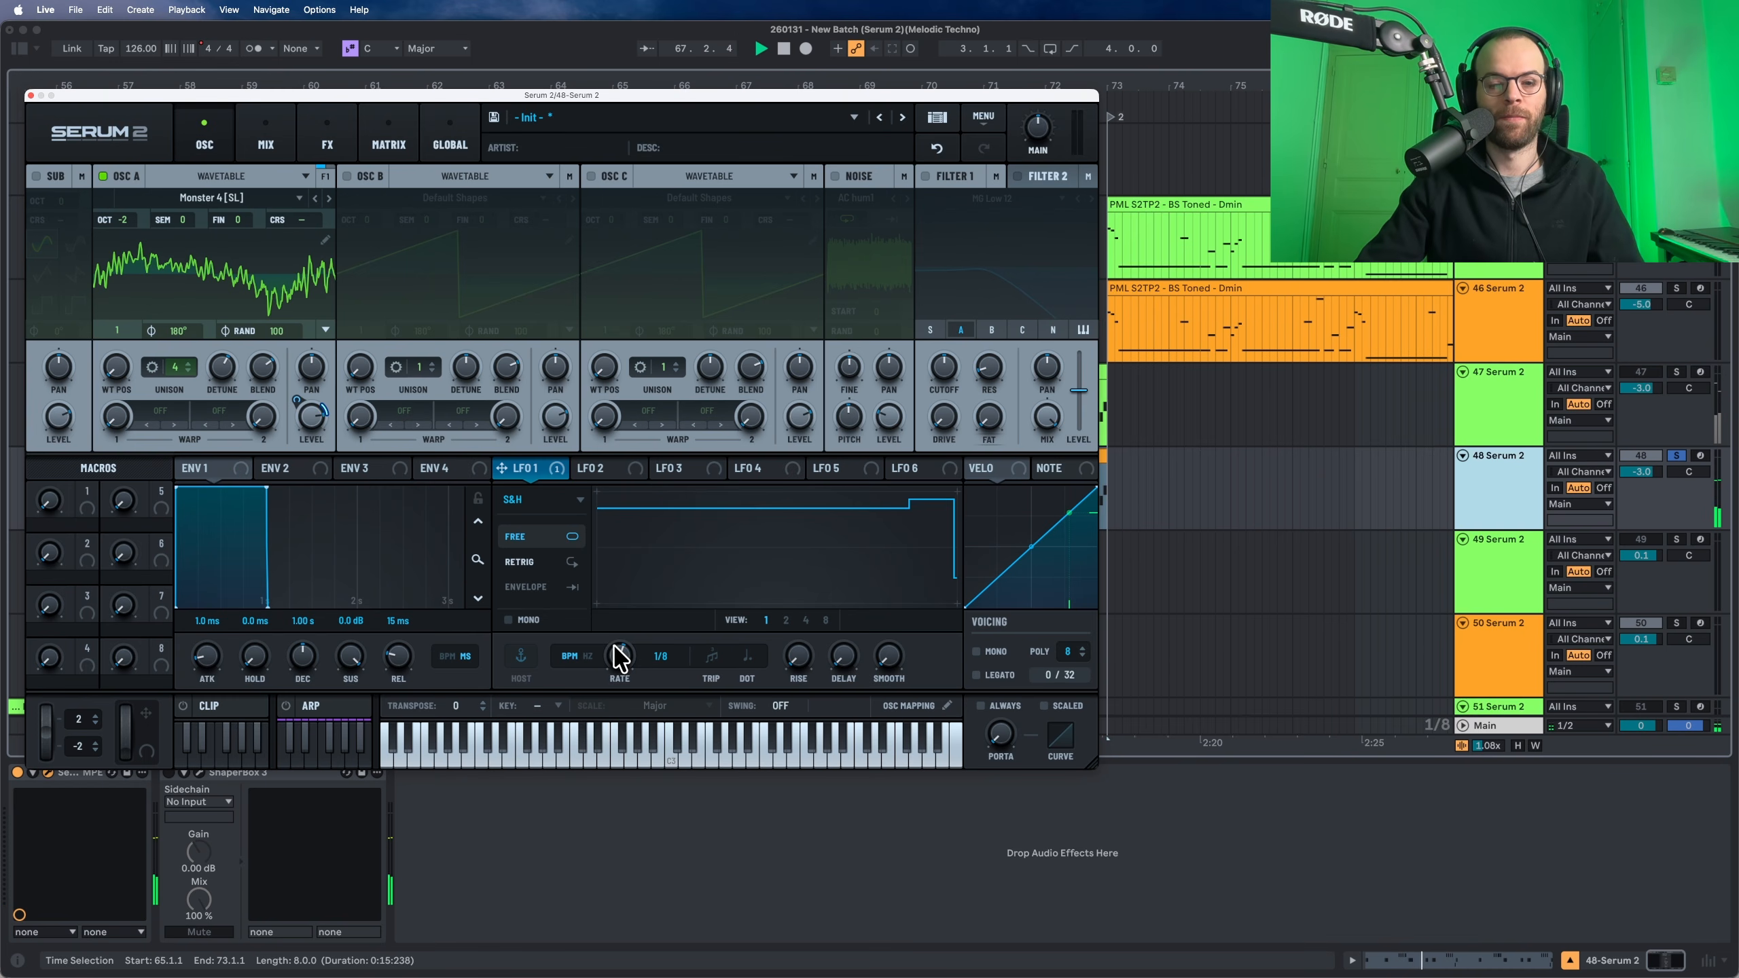
{"action": "left_click", "coordinate": [537, 565]}
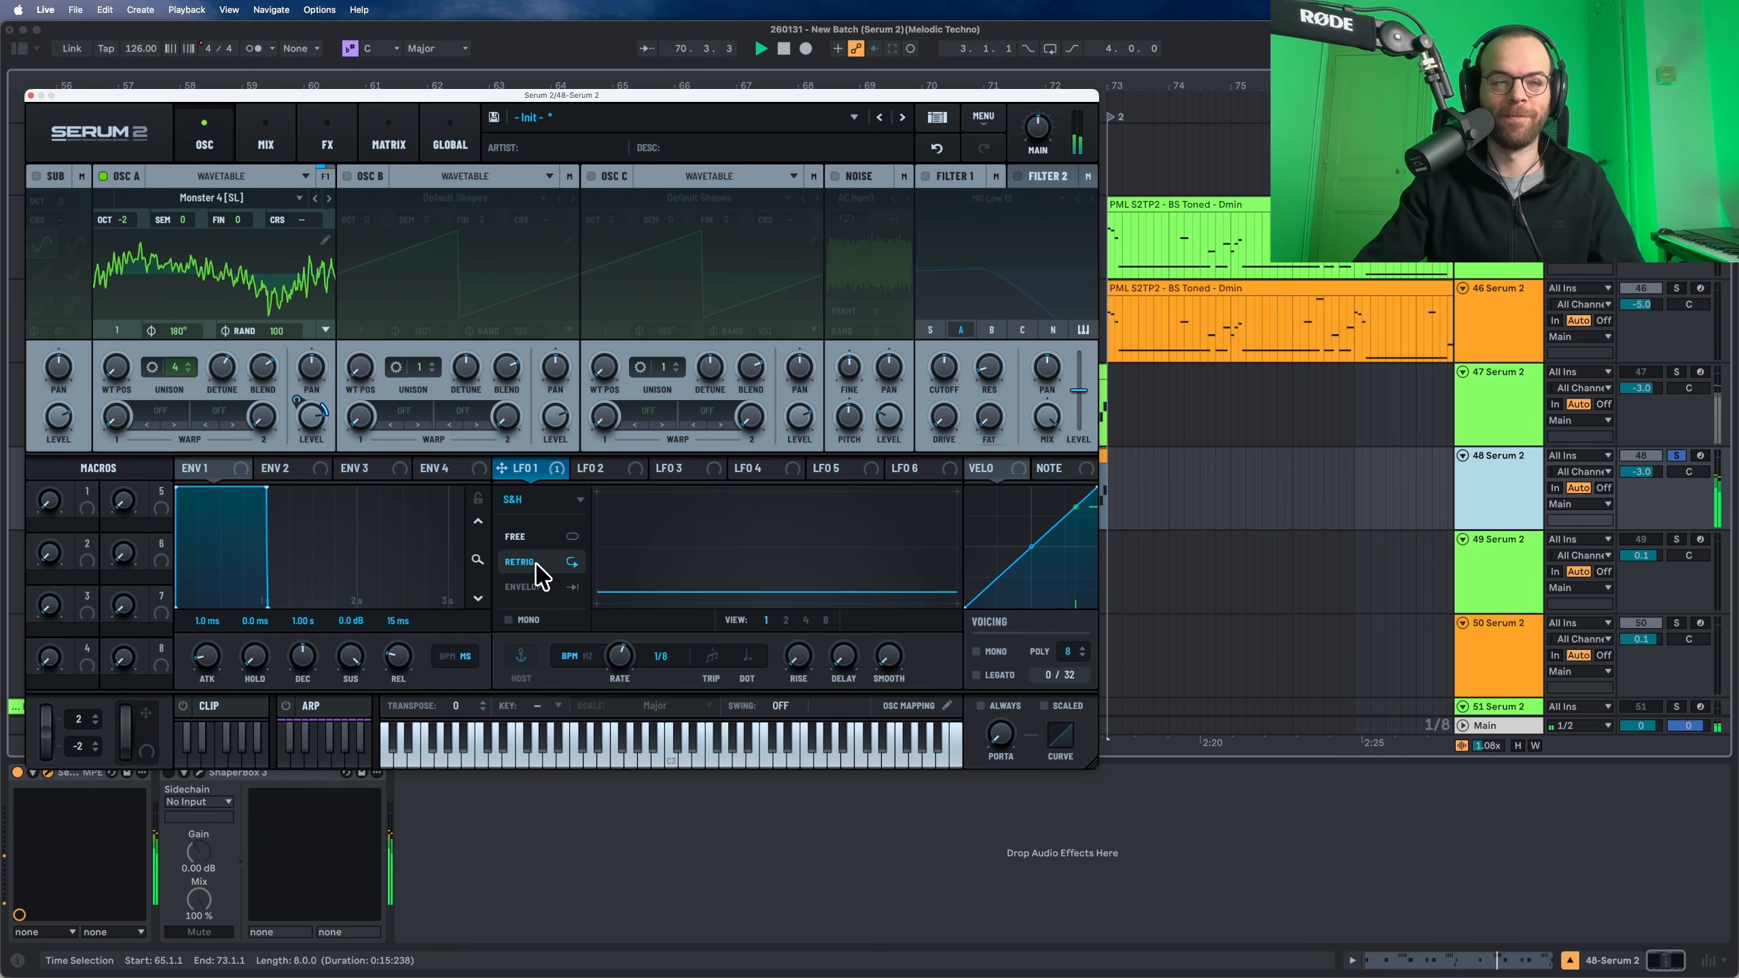
Set oscillator A's first warp mode to PD (B) and its second to Asym distortion, and raise the Asym amount
{"action": "left_click", "coordinate": [161, 411]}
{"action": "mouse_move", "coordinate": [165, 476]}
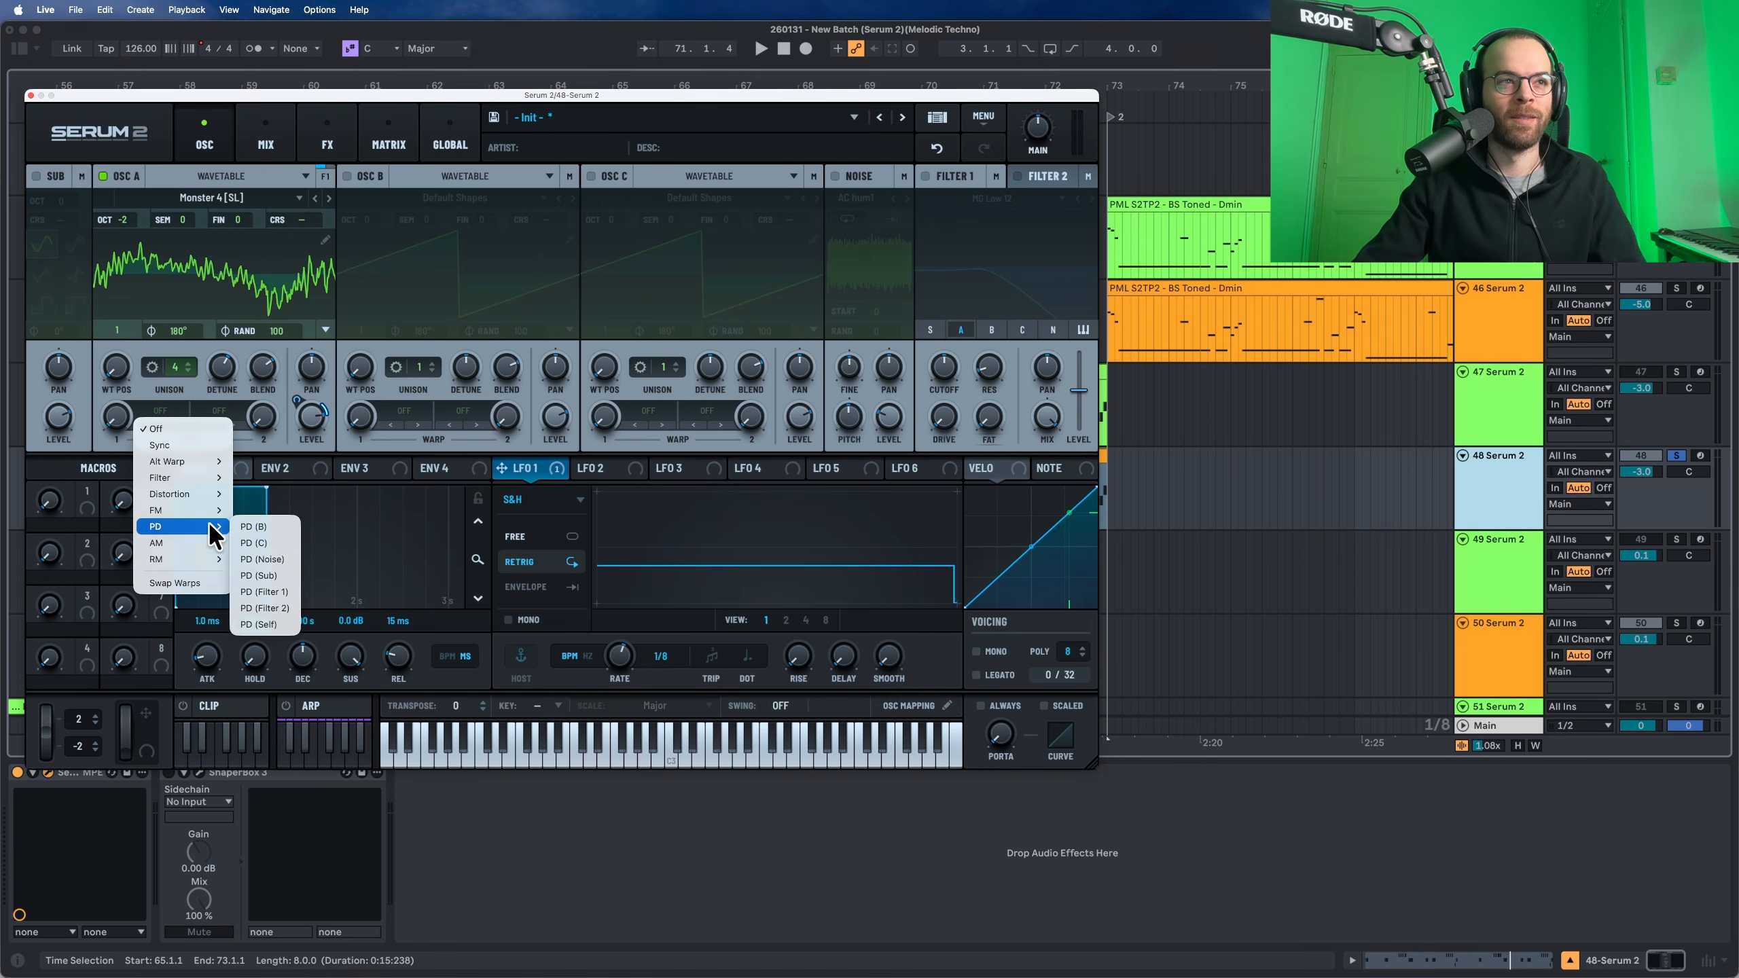
{"action": "left_click", "coordinate": [252, 526]}
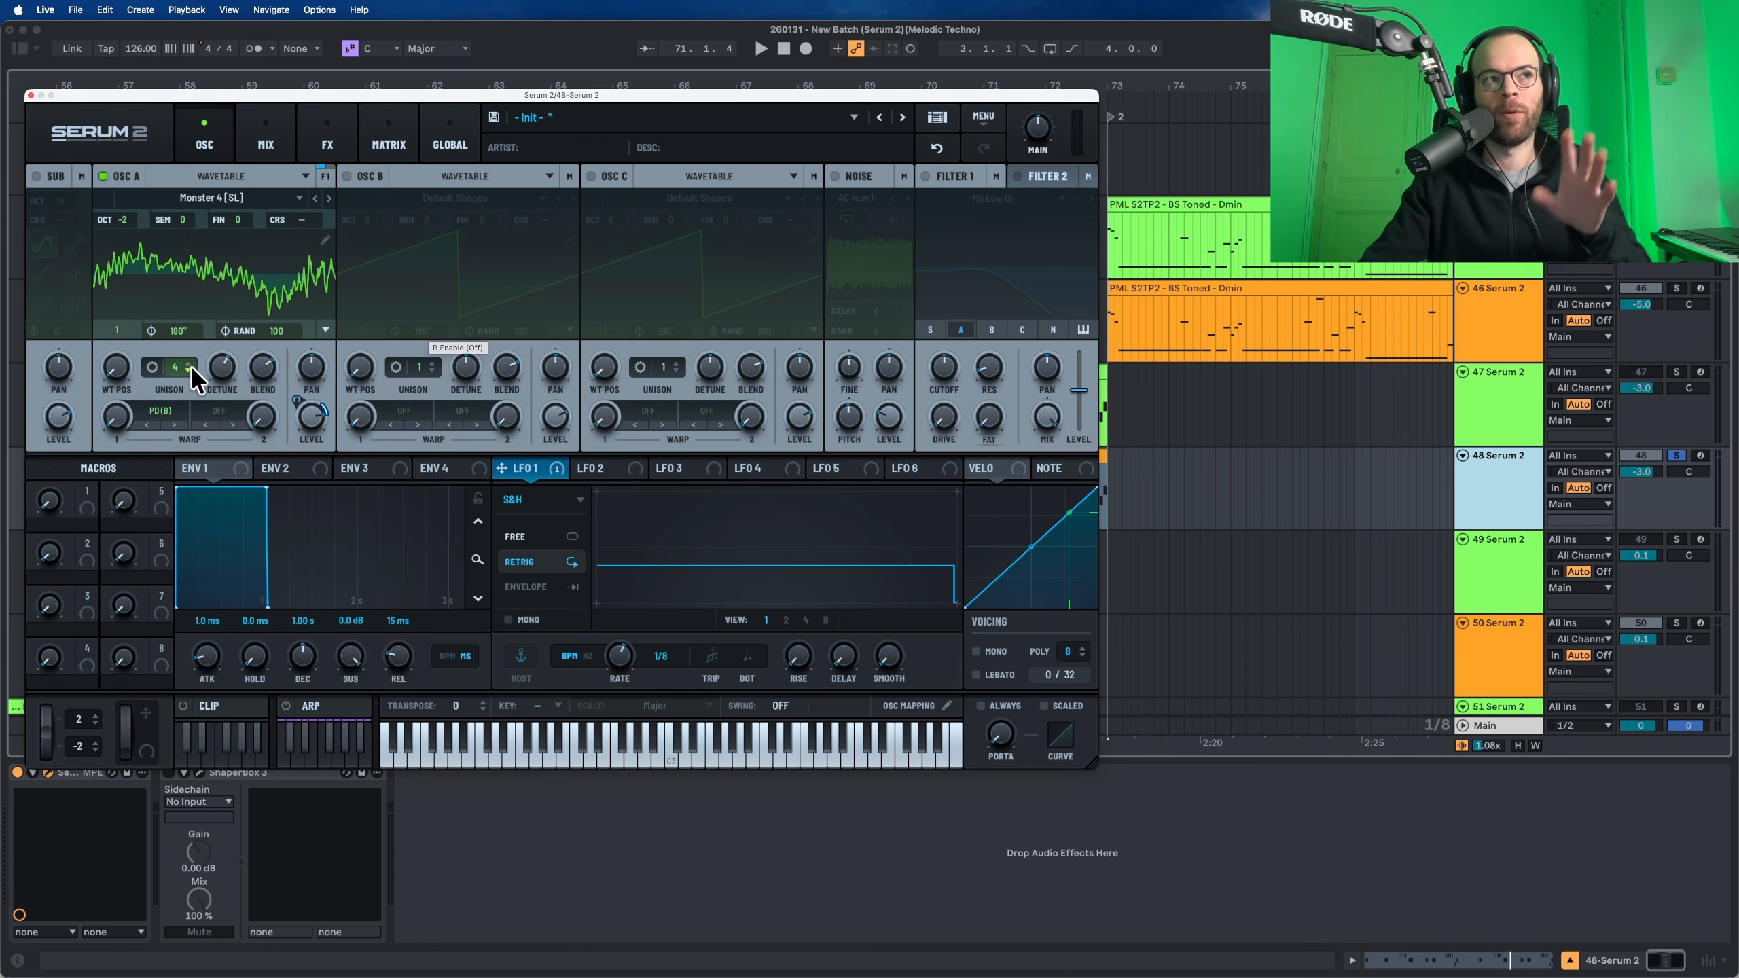
{"action": "left_click", "coordinate": [219, 413]}
{"action": "mouse_move", "coordinate": [236, 494]}
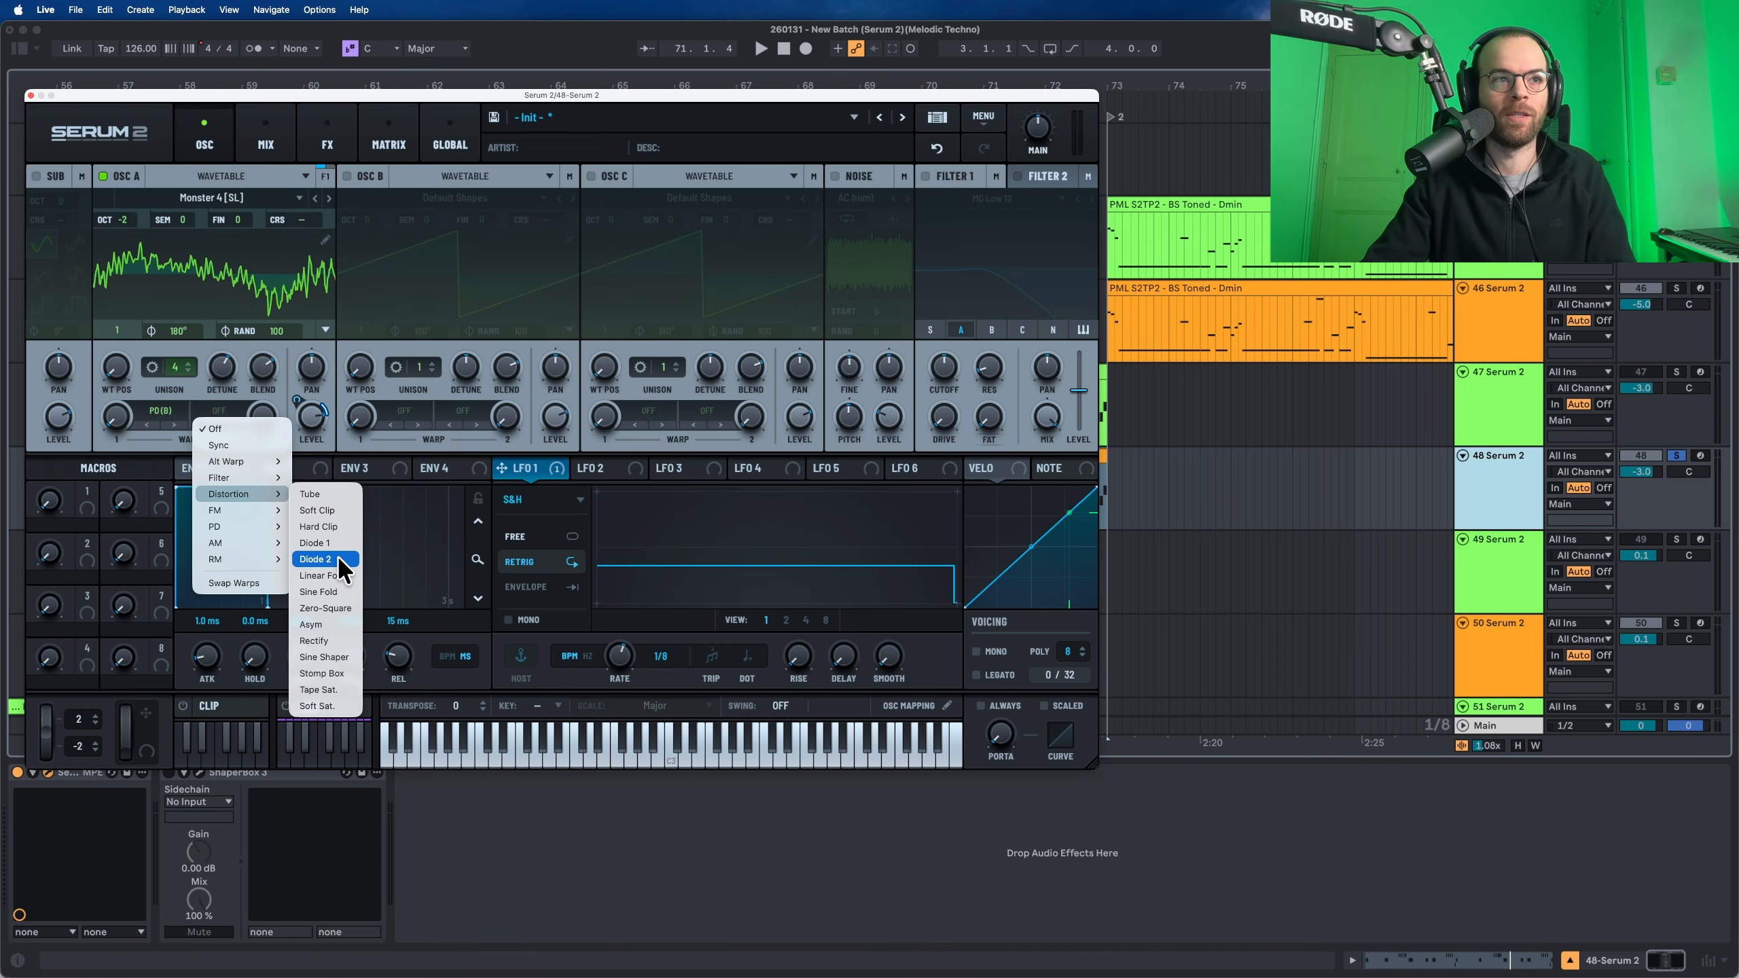
{"action": "left_click", "coordinate": [331, 637]}
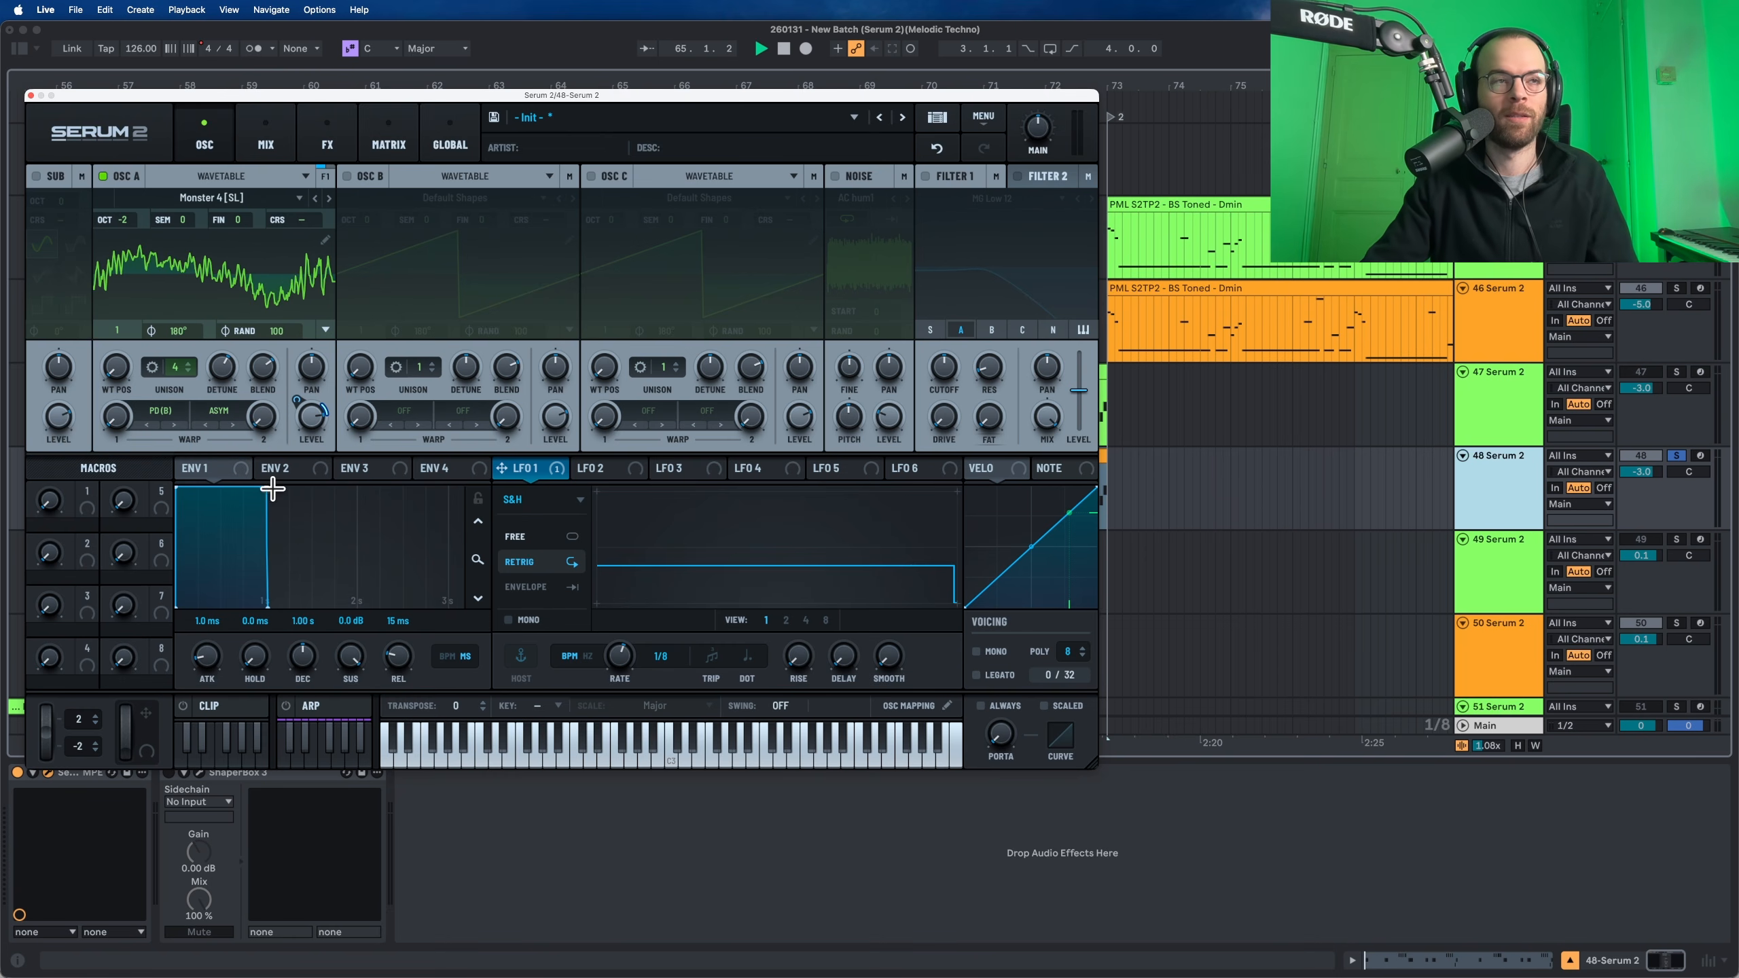
{"action": "left_click_drag", "start_coordinate": [264, 415], "coordinate": [276, 367]}
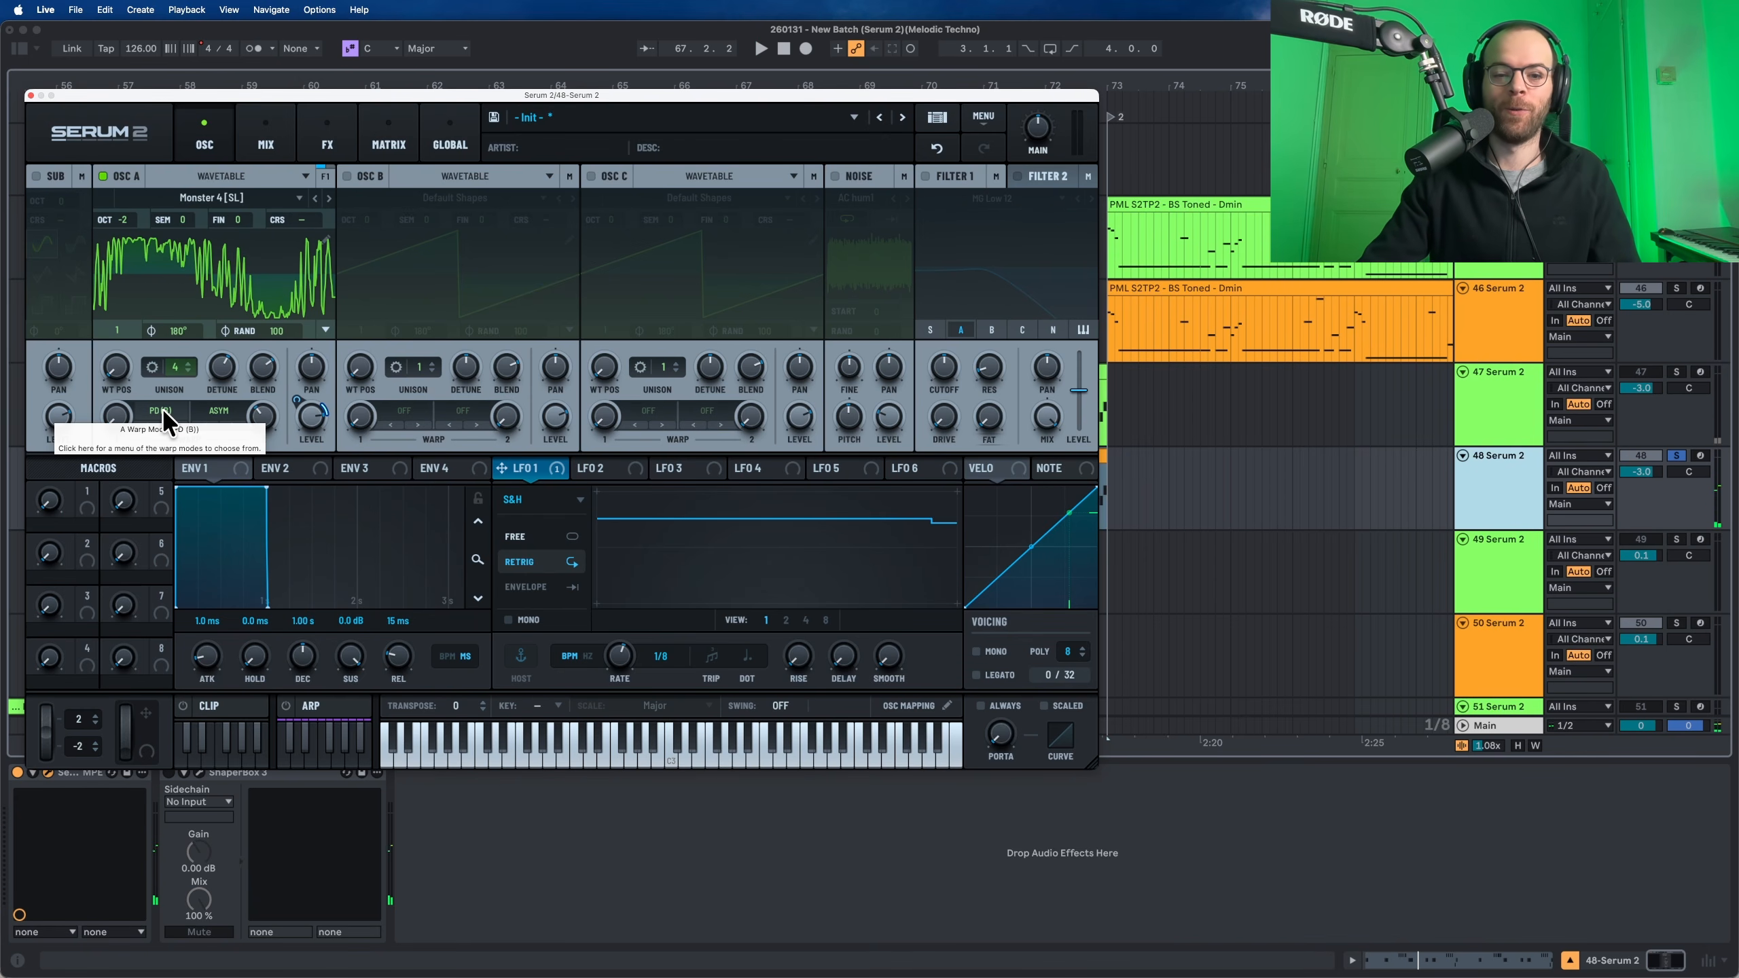
Enable oscillator B and adjust oscillator A's PD (B) warp amount while auditioning the clip
{"action": "left_click", "coordinate": [347, 176]}
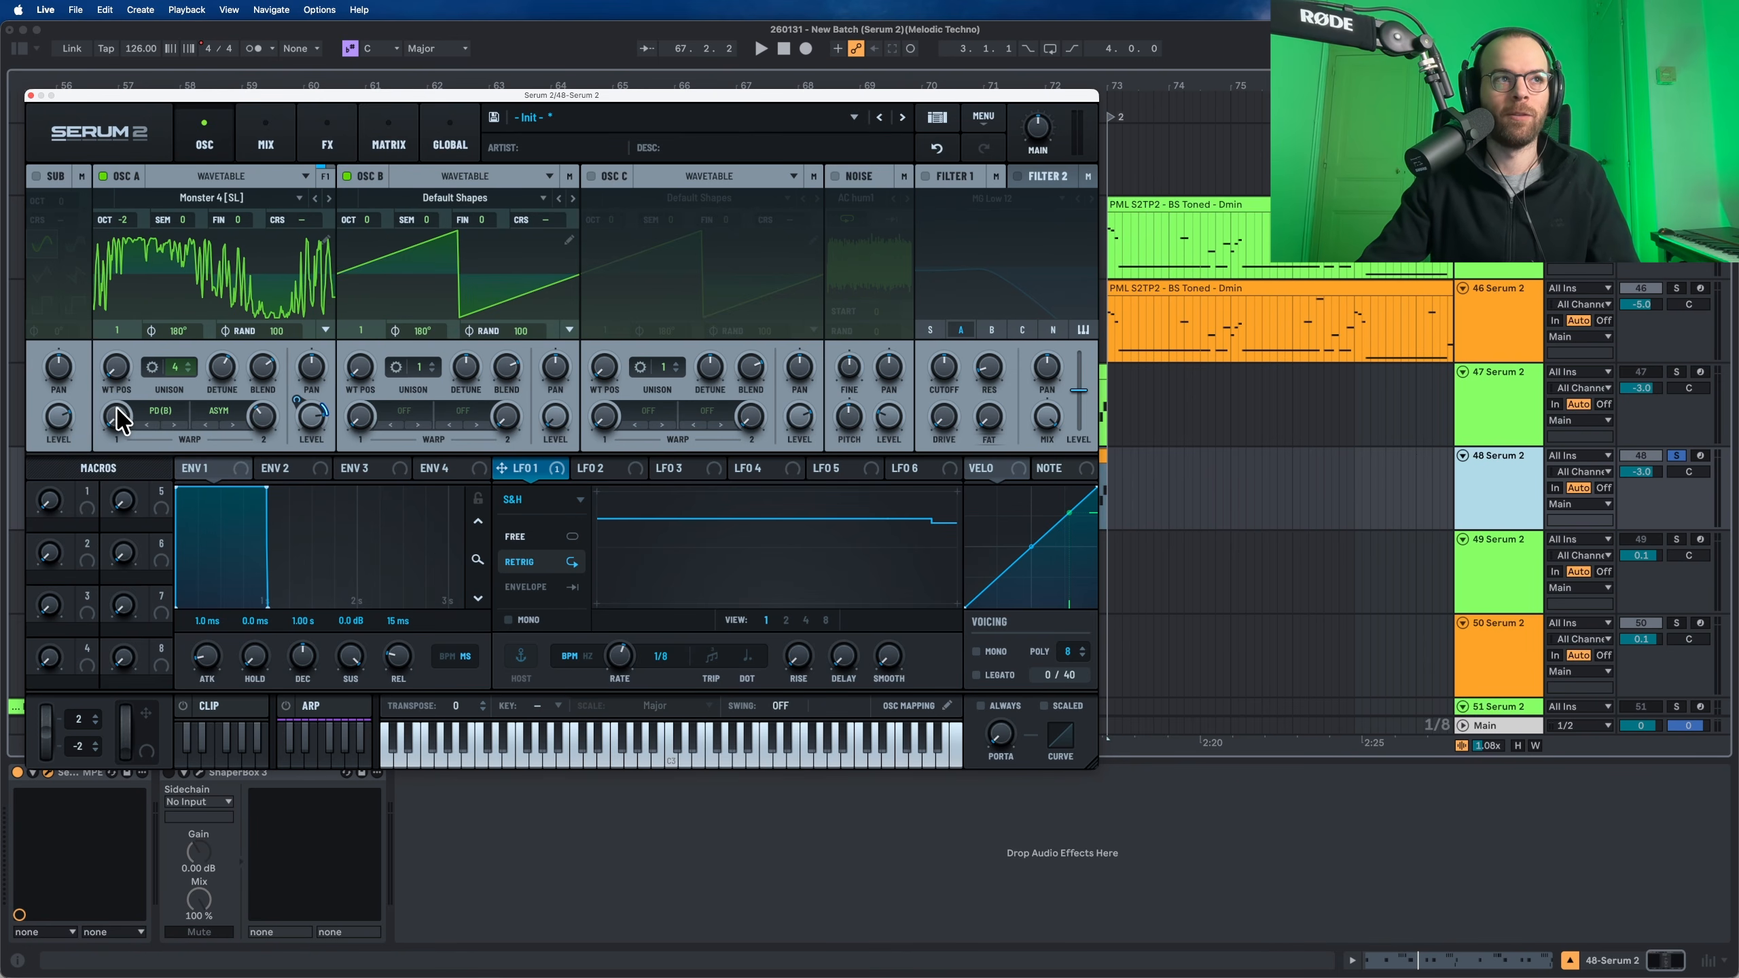
{"action": "key", "text": "space"}
{"action": "left_click_drag", "start_coordinate": [117, 411], "coordinate": [142, 293]}
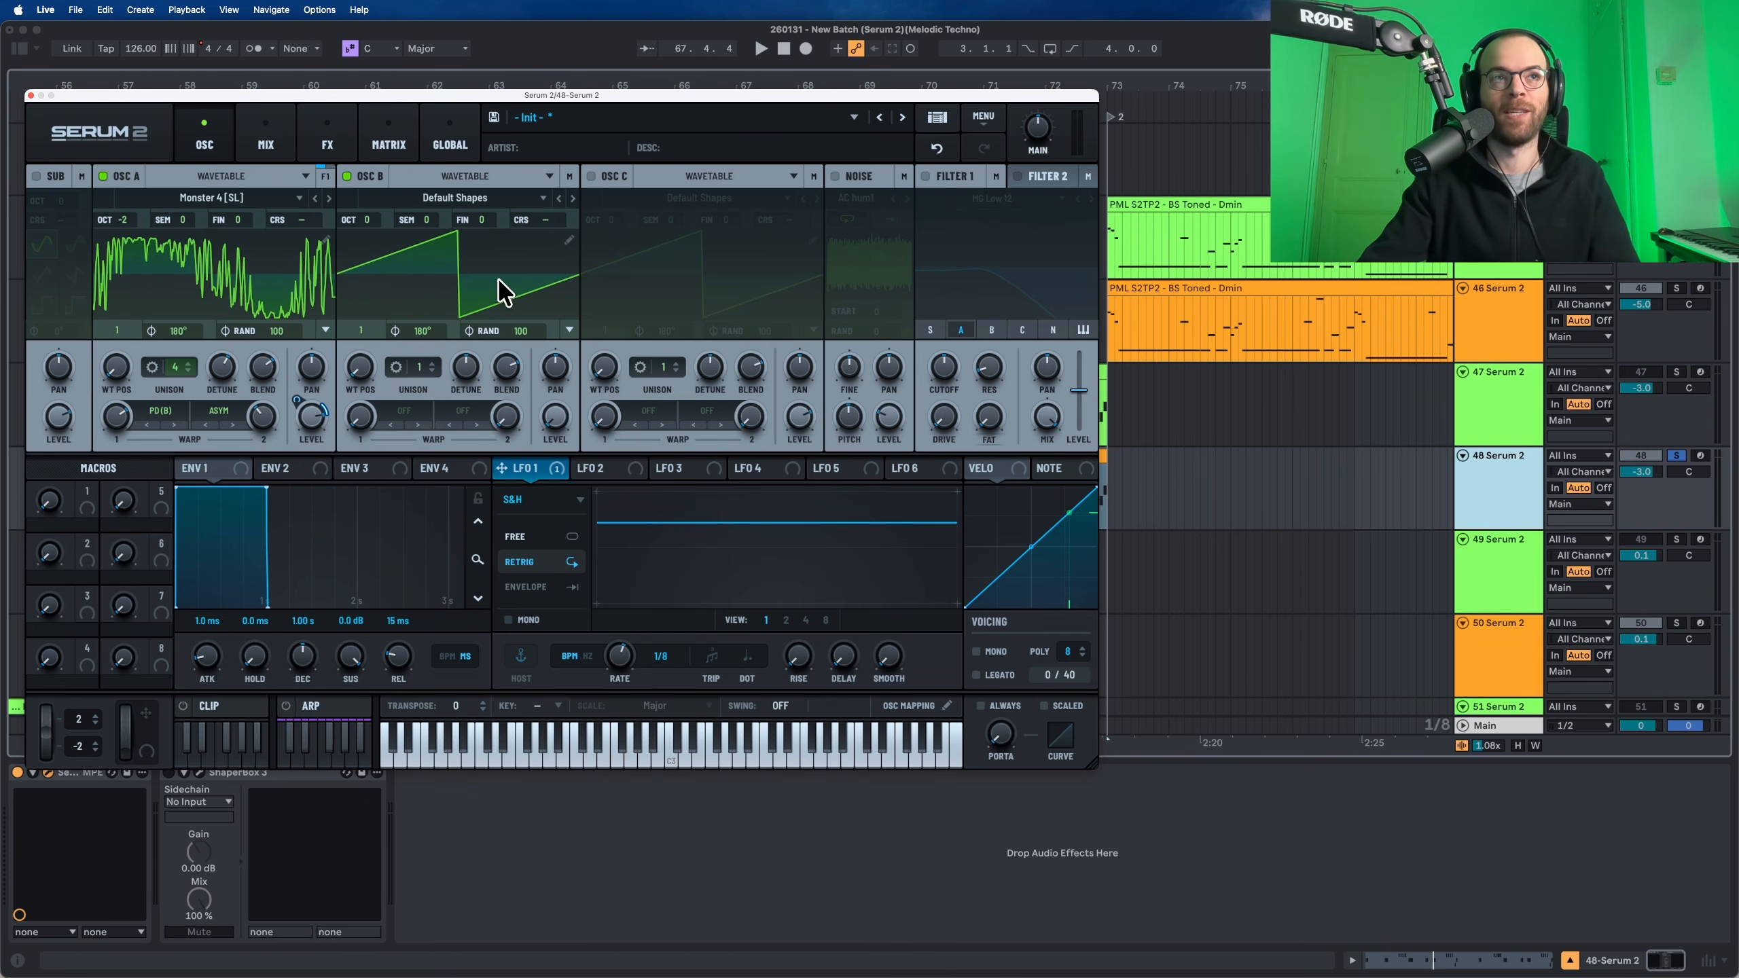
Load the Analog wavetable MB Triangle (Metal) into oscillator B and set its octave to -2
{"action": "left_click", "coordinate": [443, 199]}
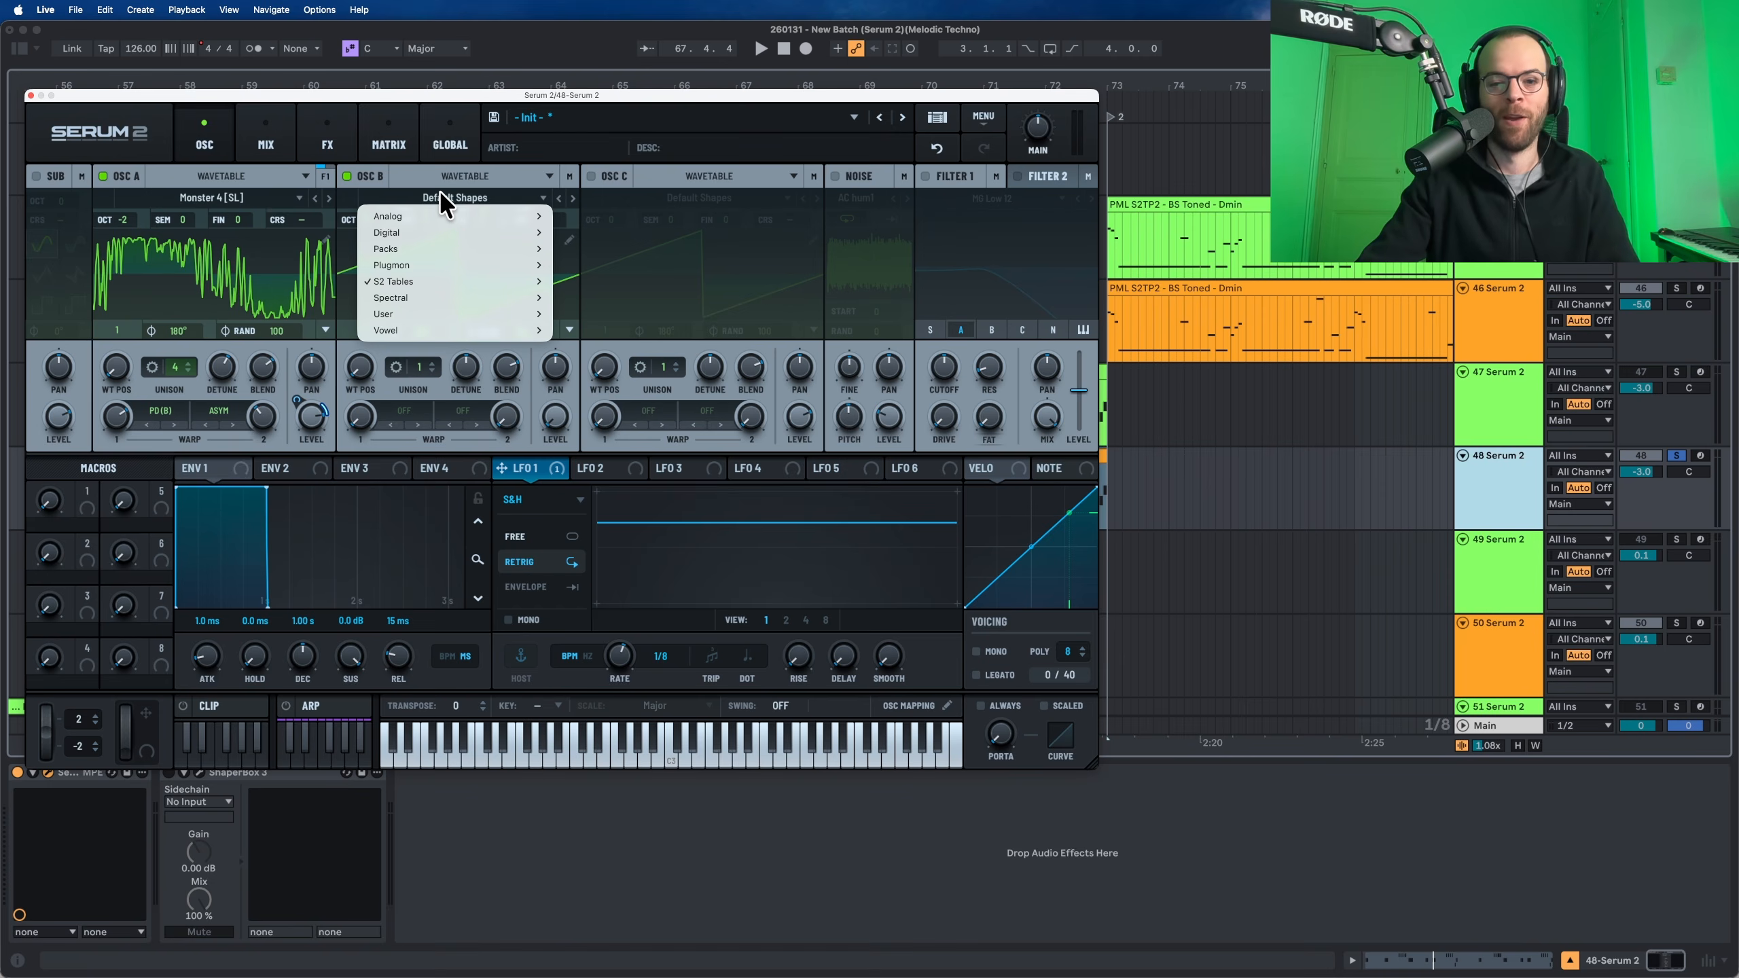
{"action": "mouse_move", "coordinate": [428, 213]}
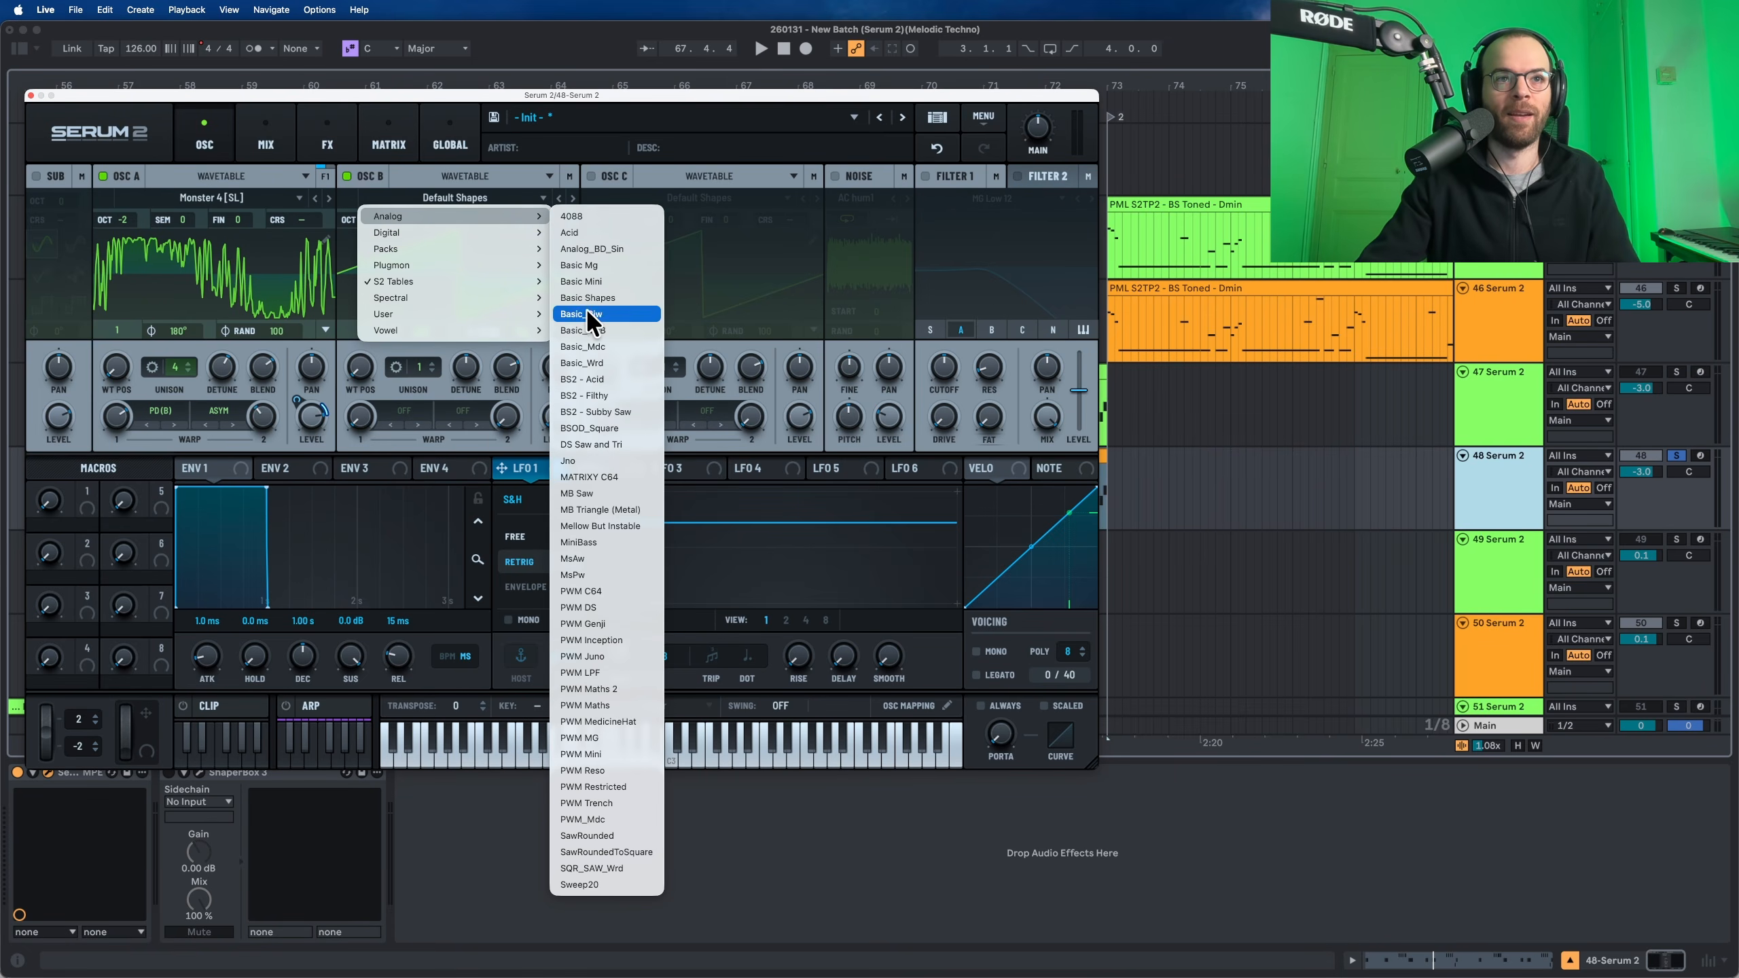
{"action": "left_click", "coordinate": [592, 508]}
{"action": "key", "text": "space"}
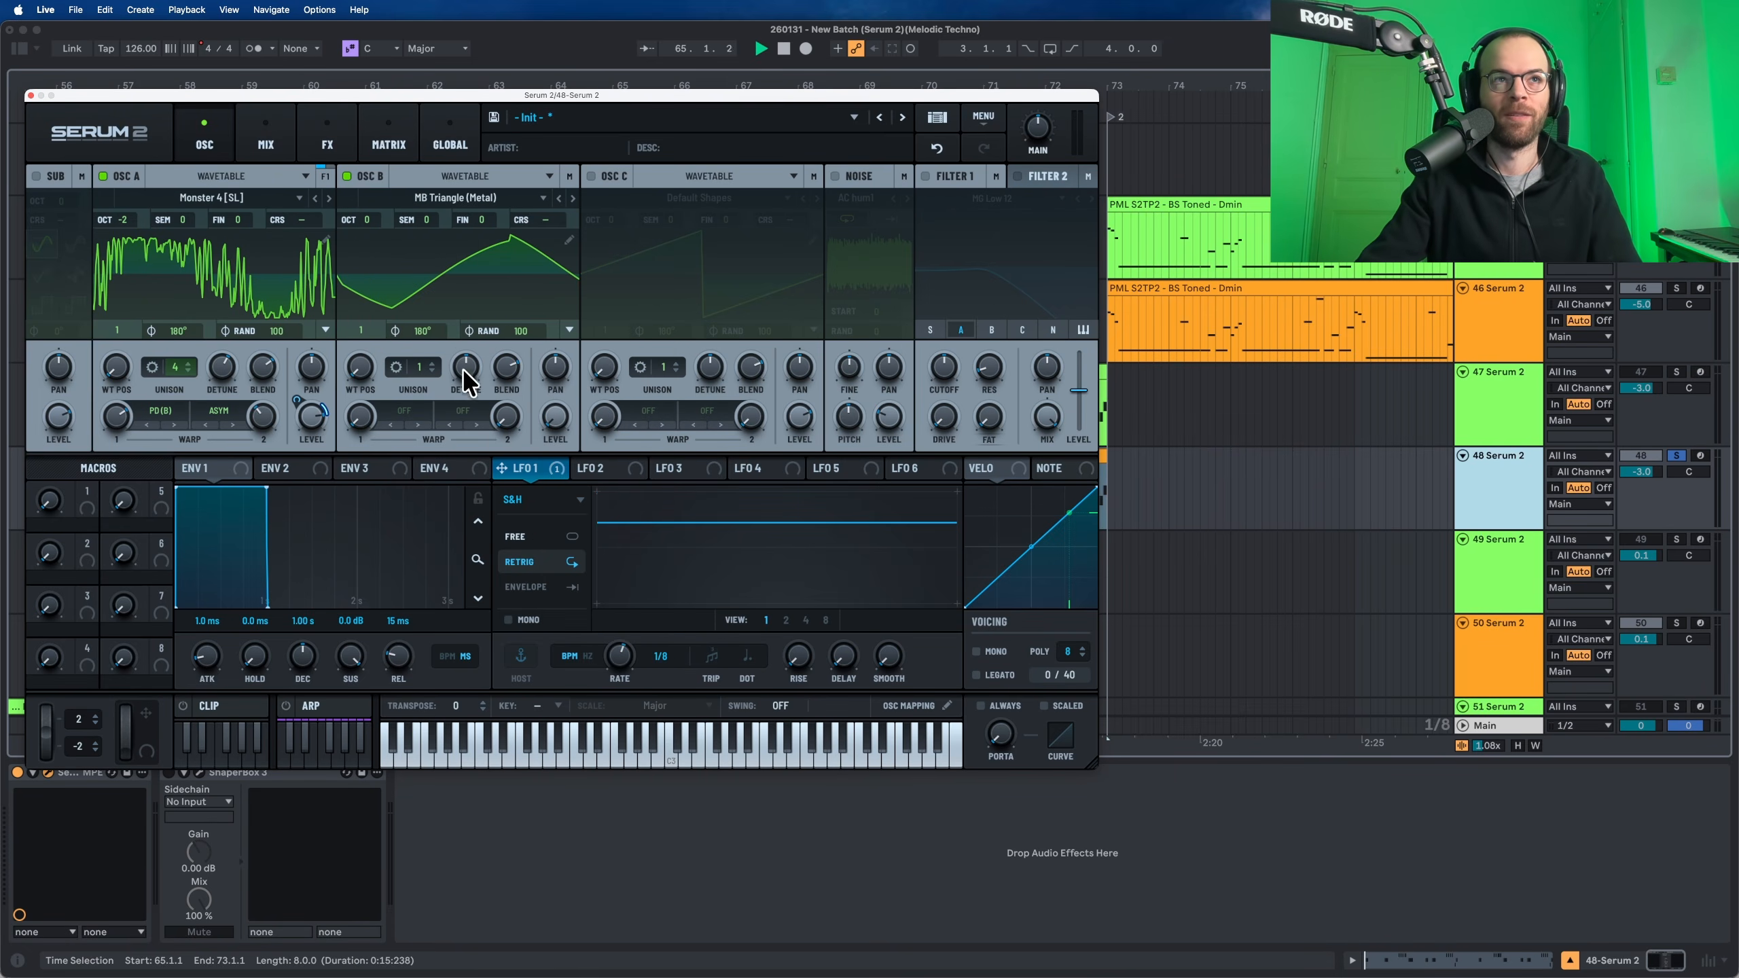
{"action": "left_click_drag", "start_coordinate": [375, 229], "coordinate": [368, 260]}
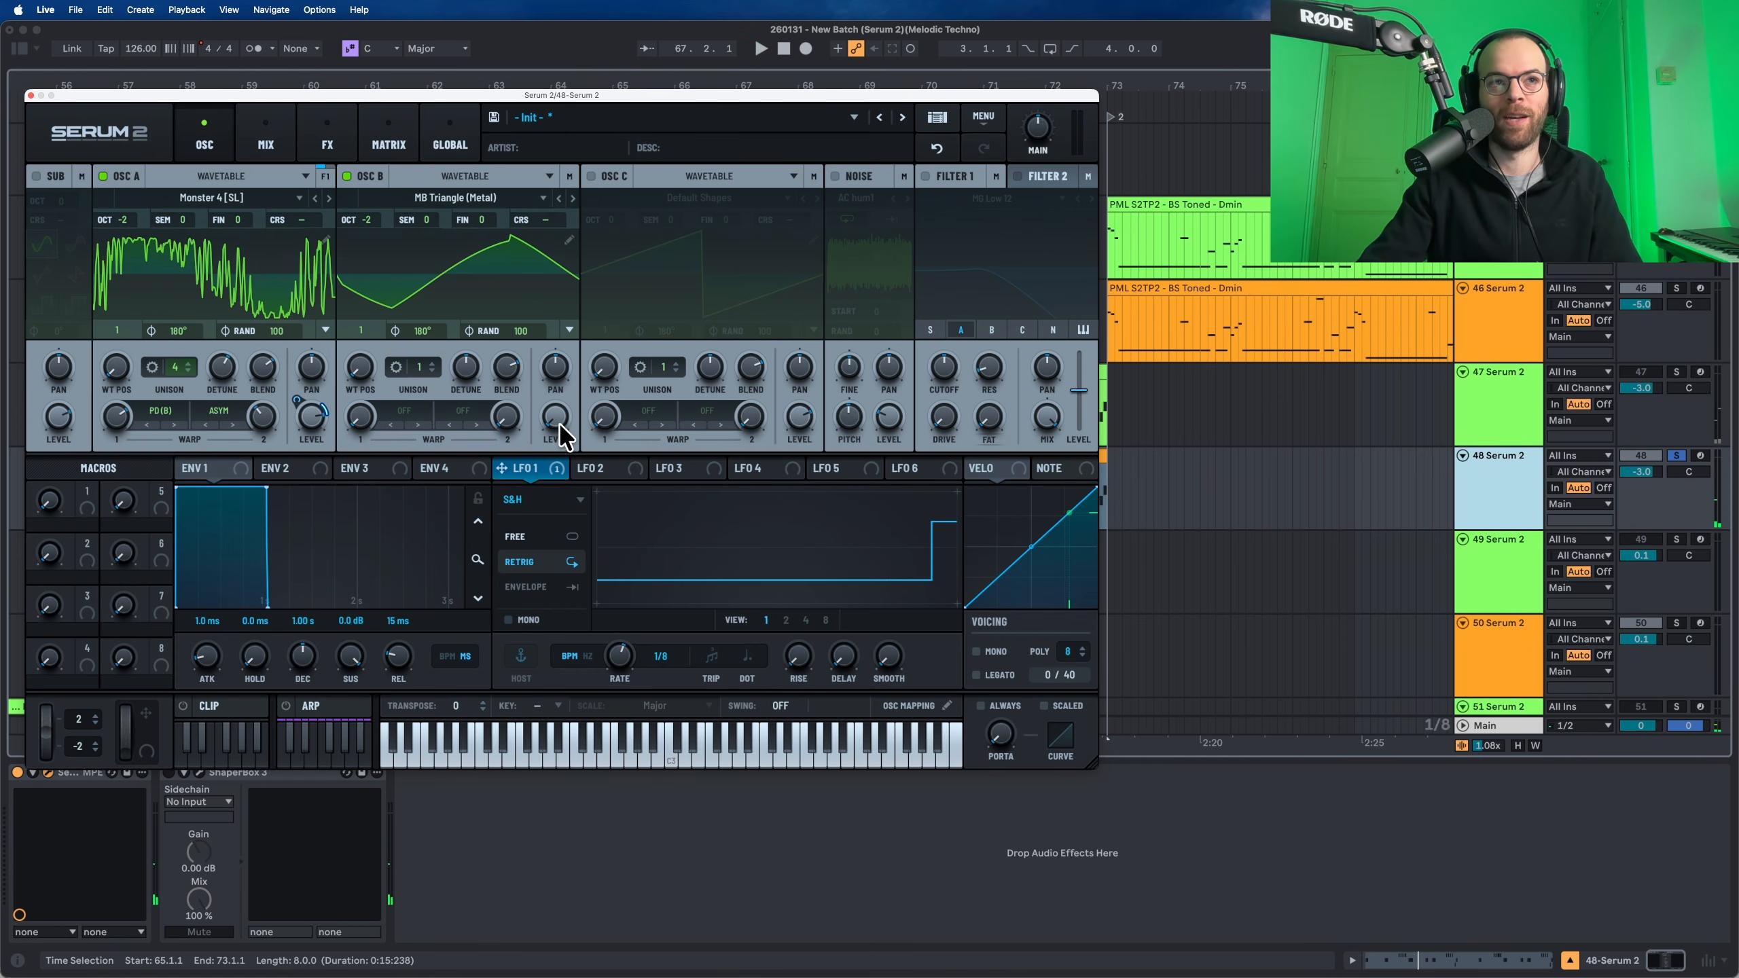
Audition the patch and adjust oscillator B's output level
{"action": "mouse_move", "coordinate": [562, 436]}
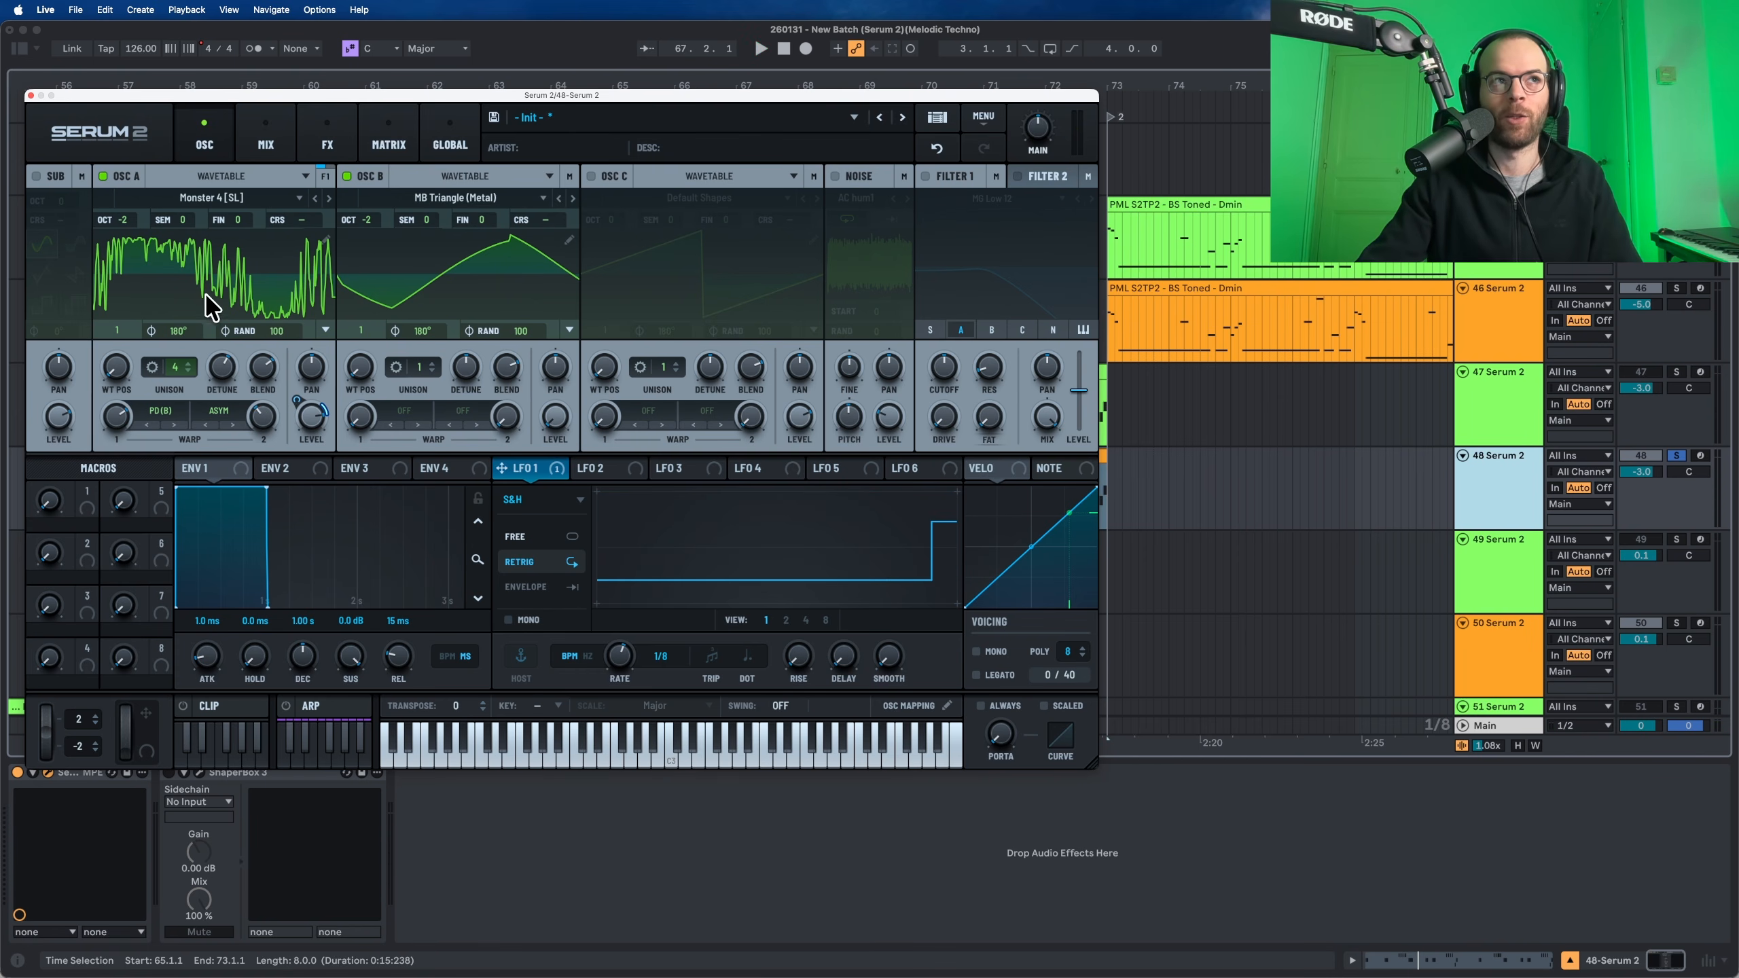
{"action": "key", "text": "space"}
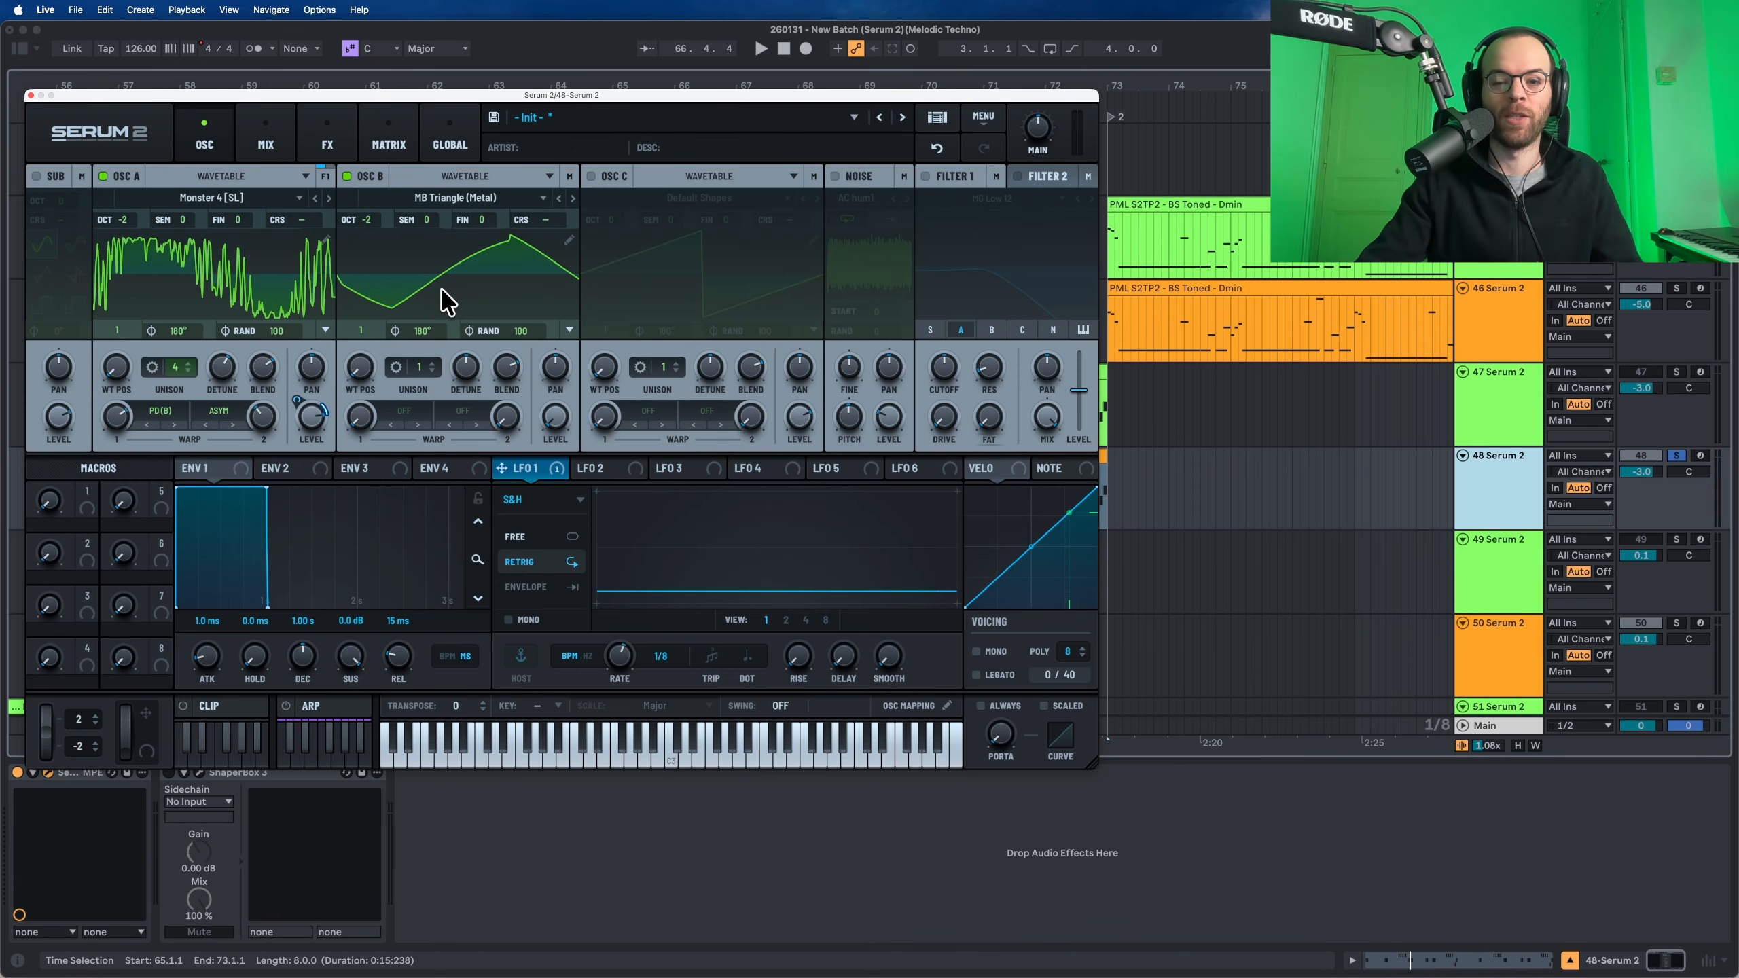
{"action": "left_click_drag", "start_coordinate": [554, 423], "coordinate": [575, 283]}
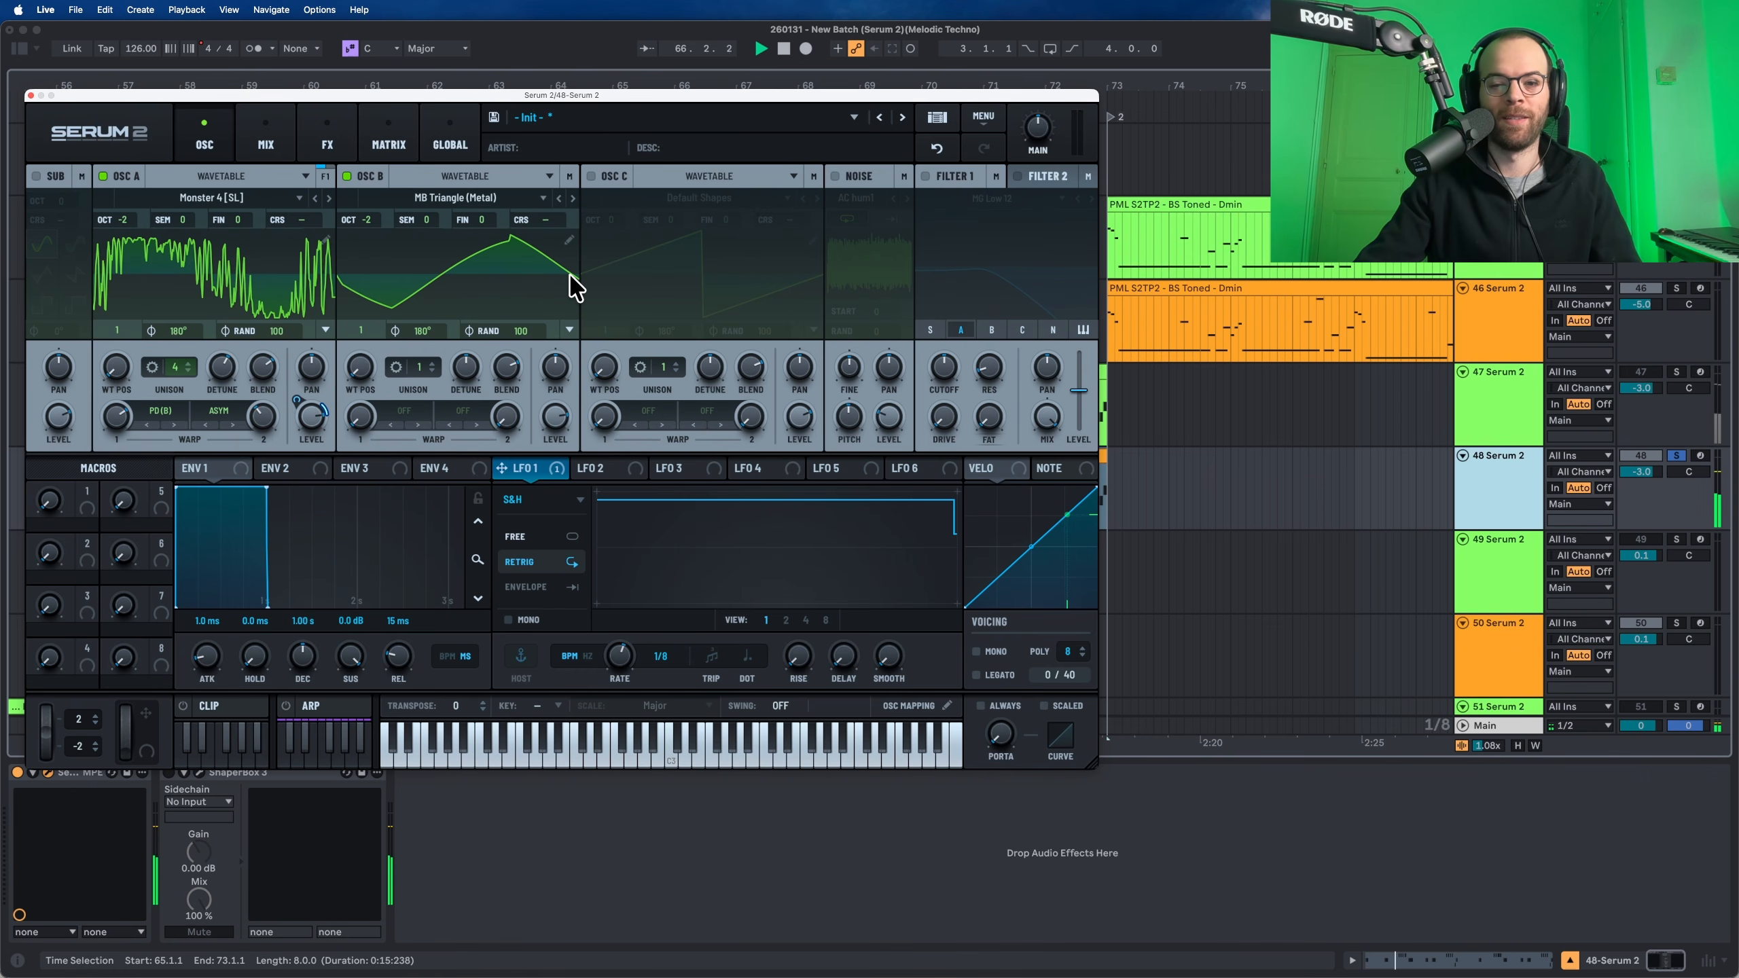
Set oscillator B to wavetable position 143 with 5 unison voices, adjust its detune, and set blend to 30 and random phase to 0
{"action": "left_click_drag", "start_coordinate": [359, 374], "coordinate": [420, 313]}
{"action": "left_click", "coordinate": [416, 351]}
{"action": "key", "text": "space"}
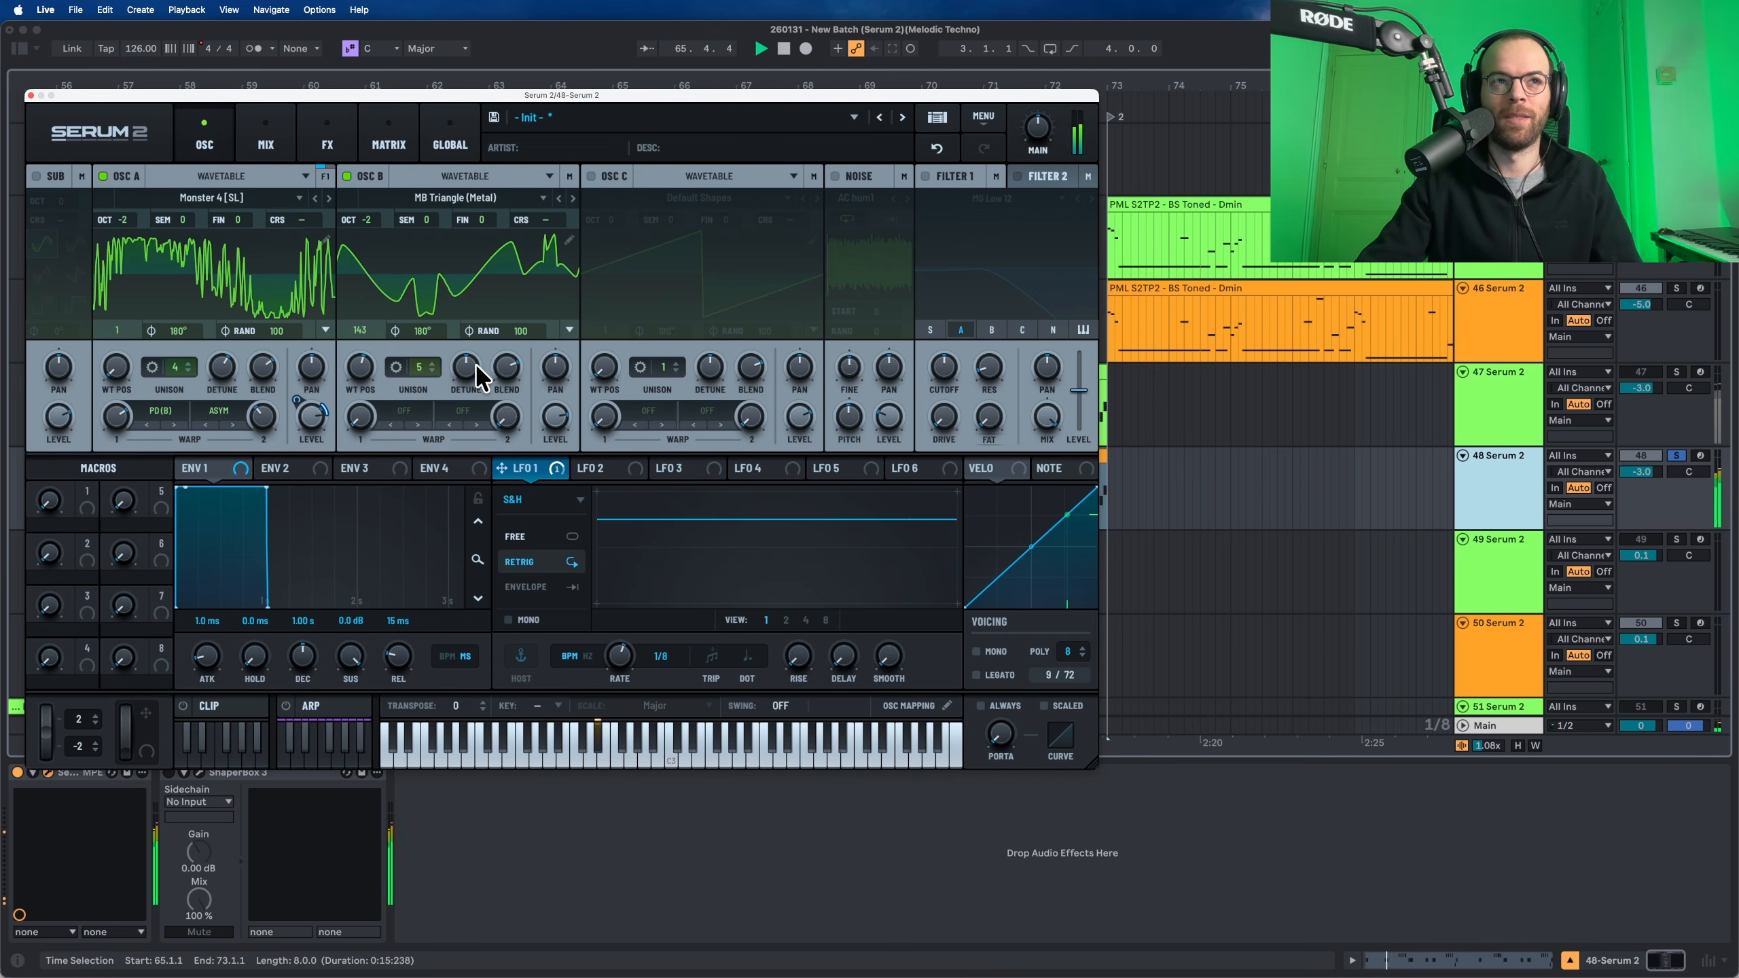
{"action": "left_click_drag", "start_coordinate": [471, 378], "coordinate": [500, 384]}
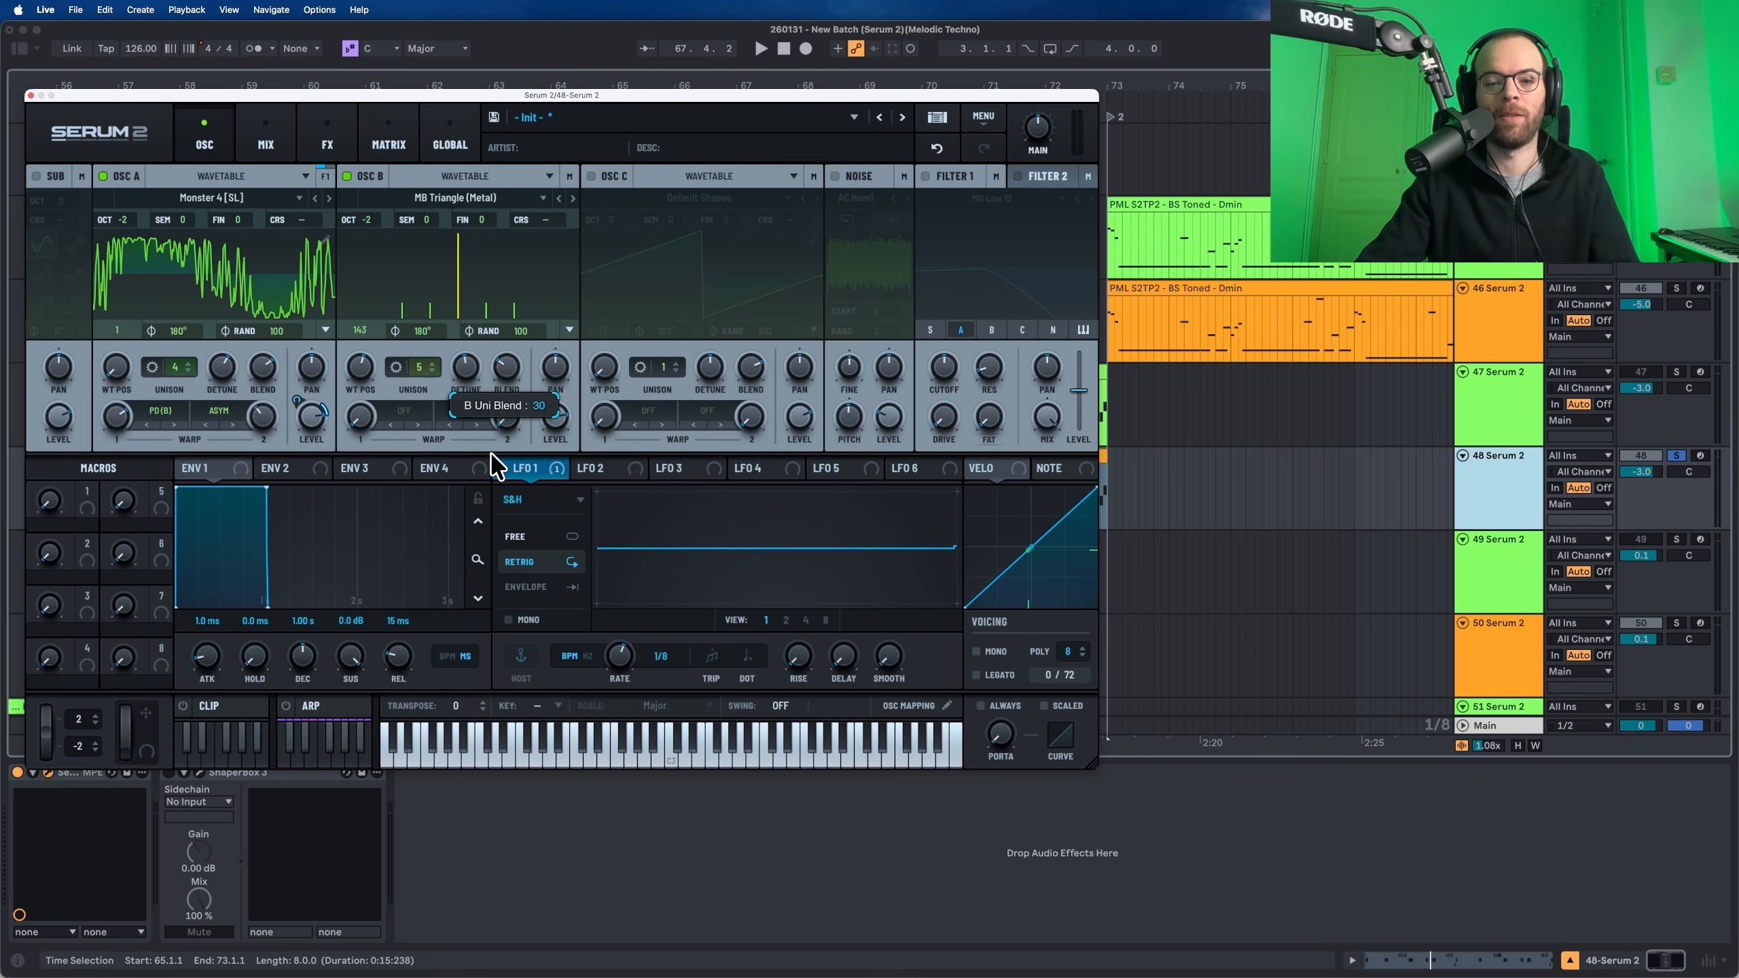
{"action": "key", "text": "space"}
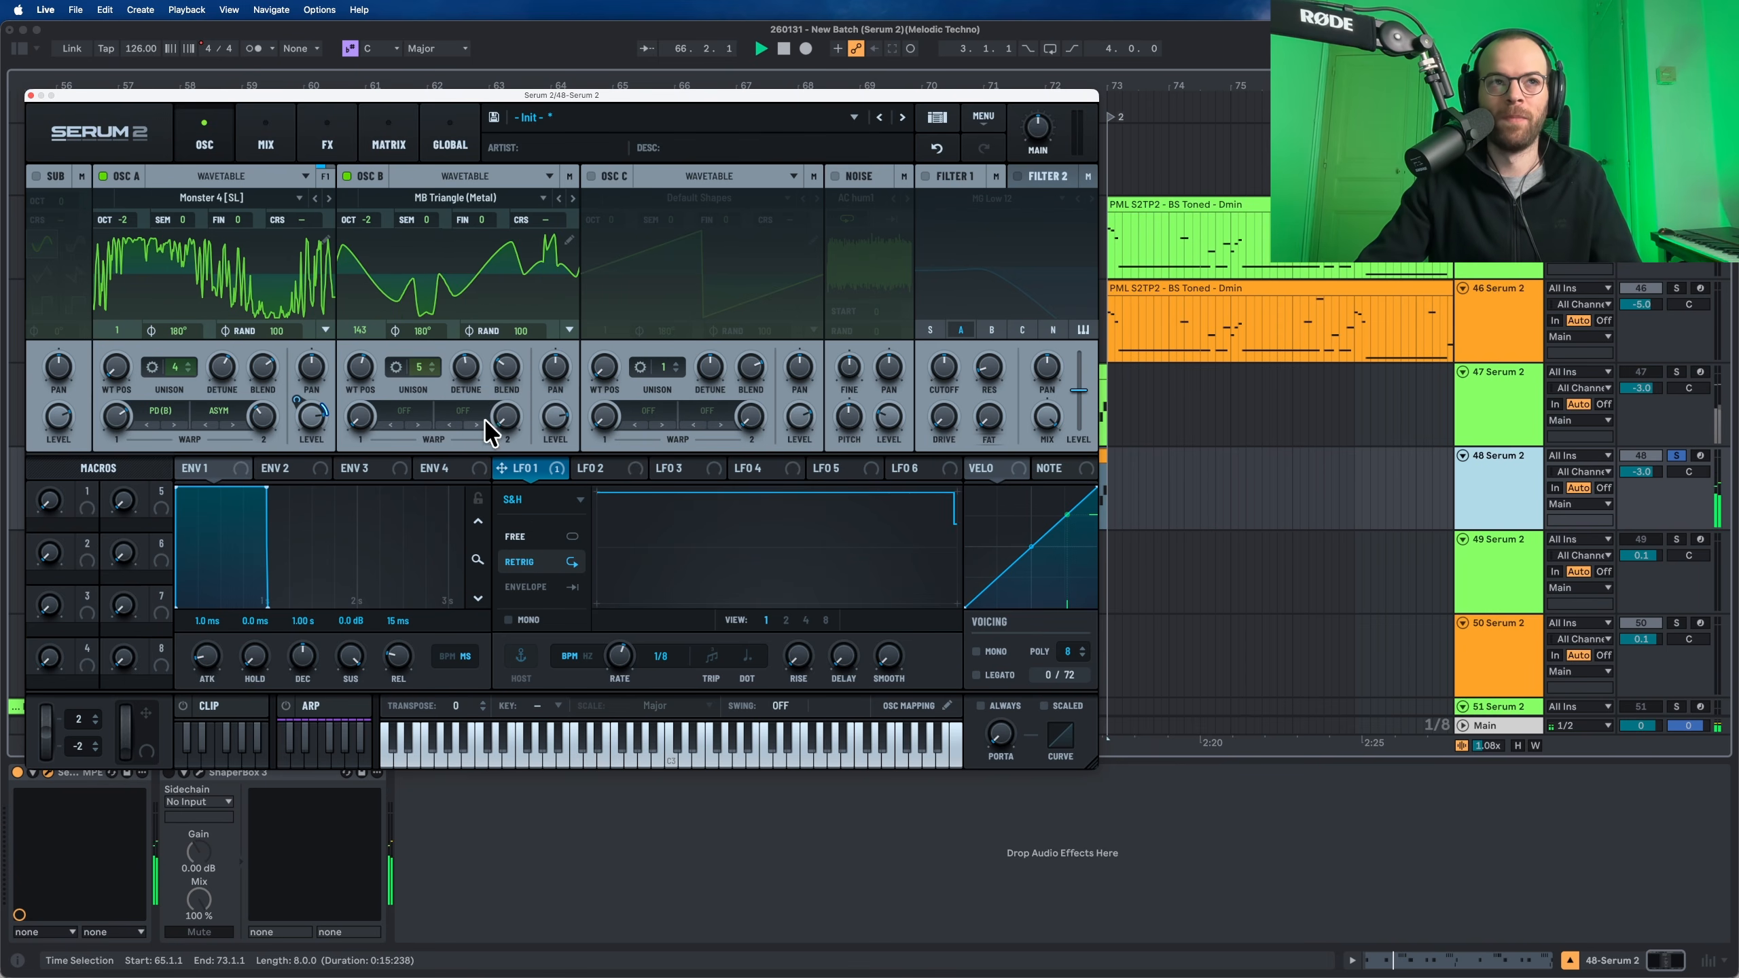
{"action": "left_click_drag", "start_coordinate": [522, 331], "coordinate": [521, 570]}
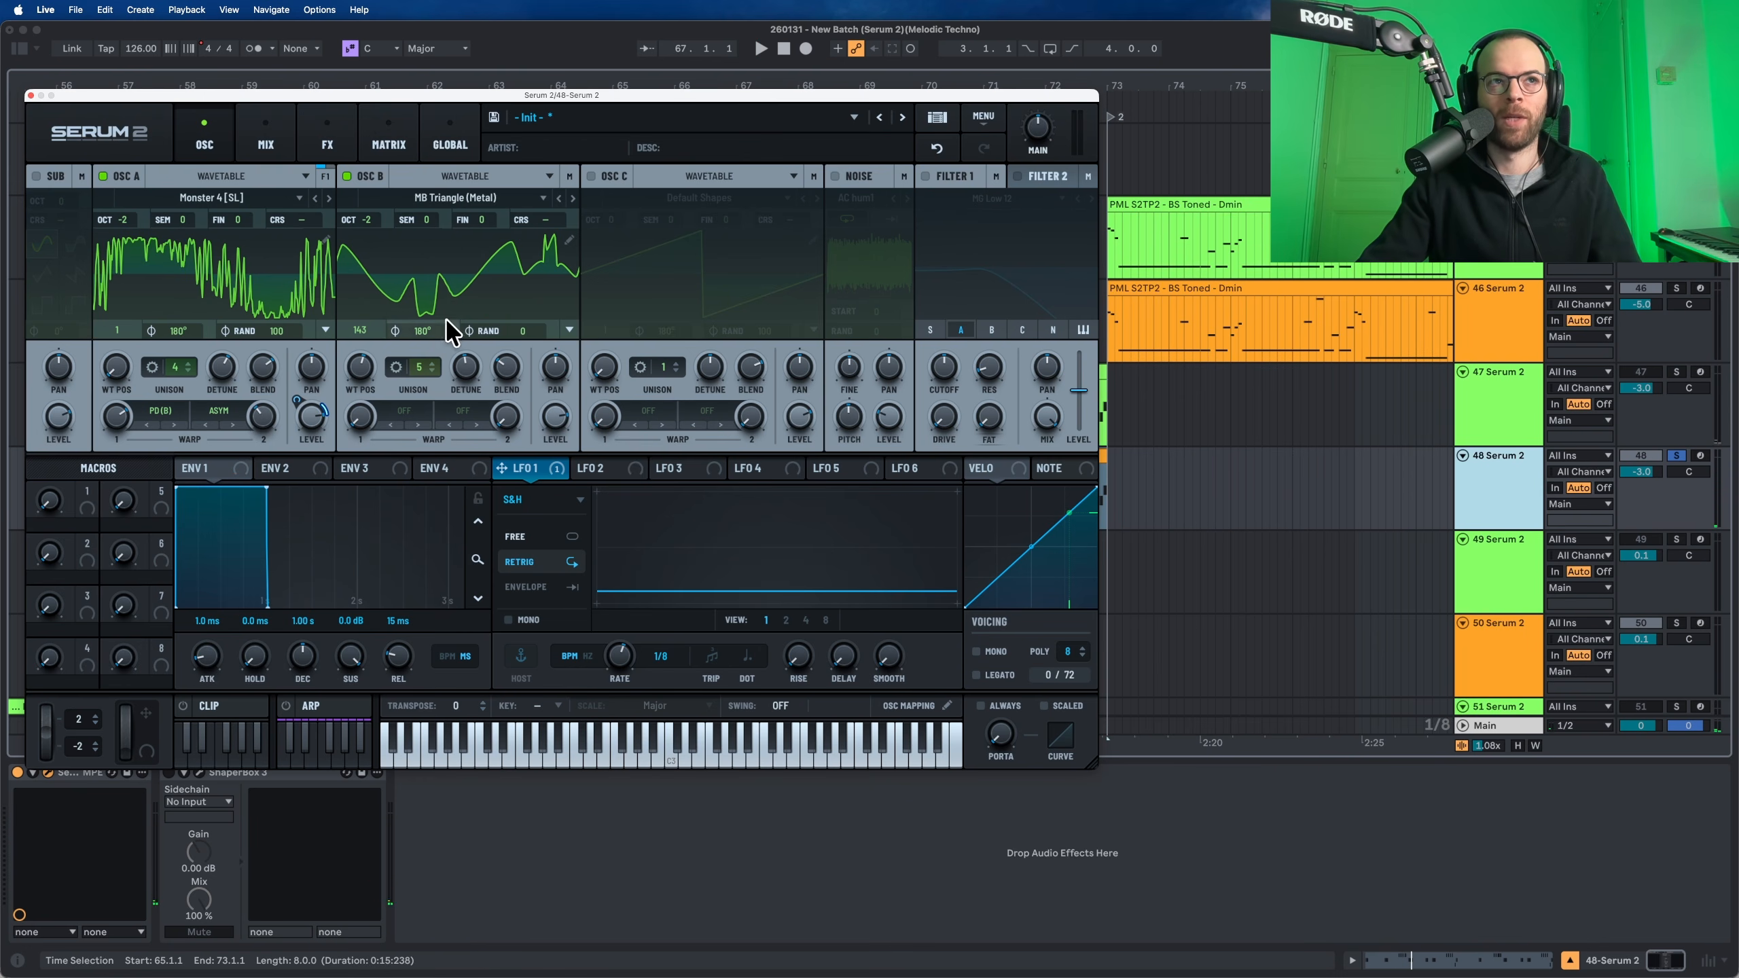
{"action": "key", "text": "space"}
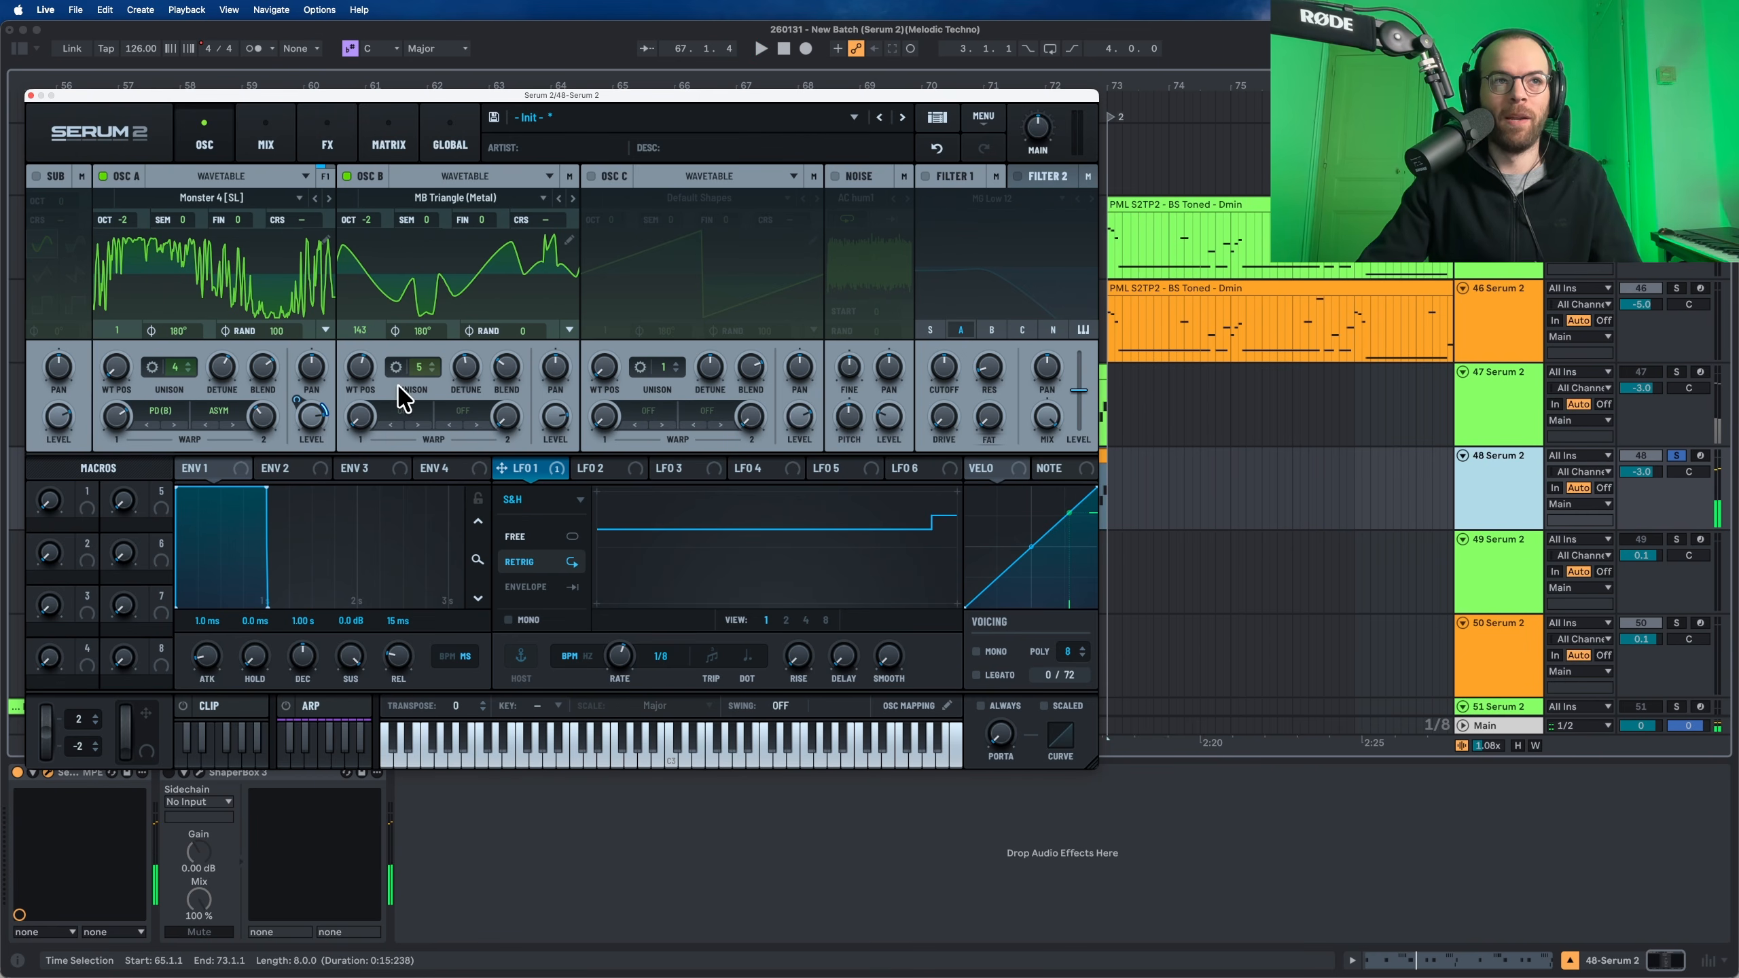
Set oscillator B's first warp mode to PD (Sub), enable the sub oscillator with its level turned down, and raise the warp amount
{"action": "left_click", "coordinate": [396, 404]}
{"action": "mouse_move", "coordinate": [419, 523]}
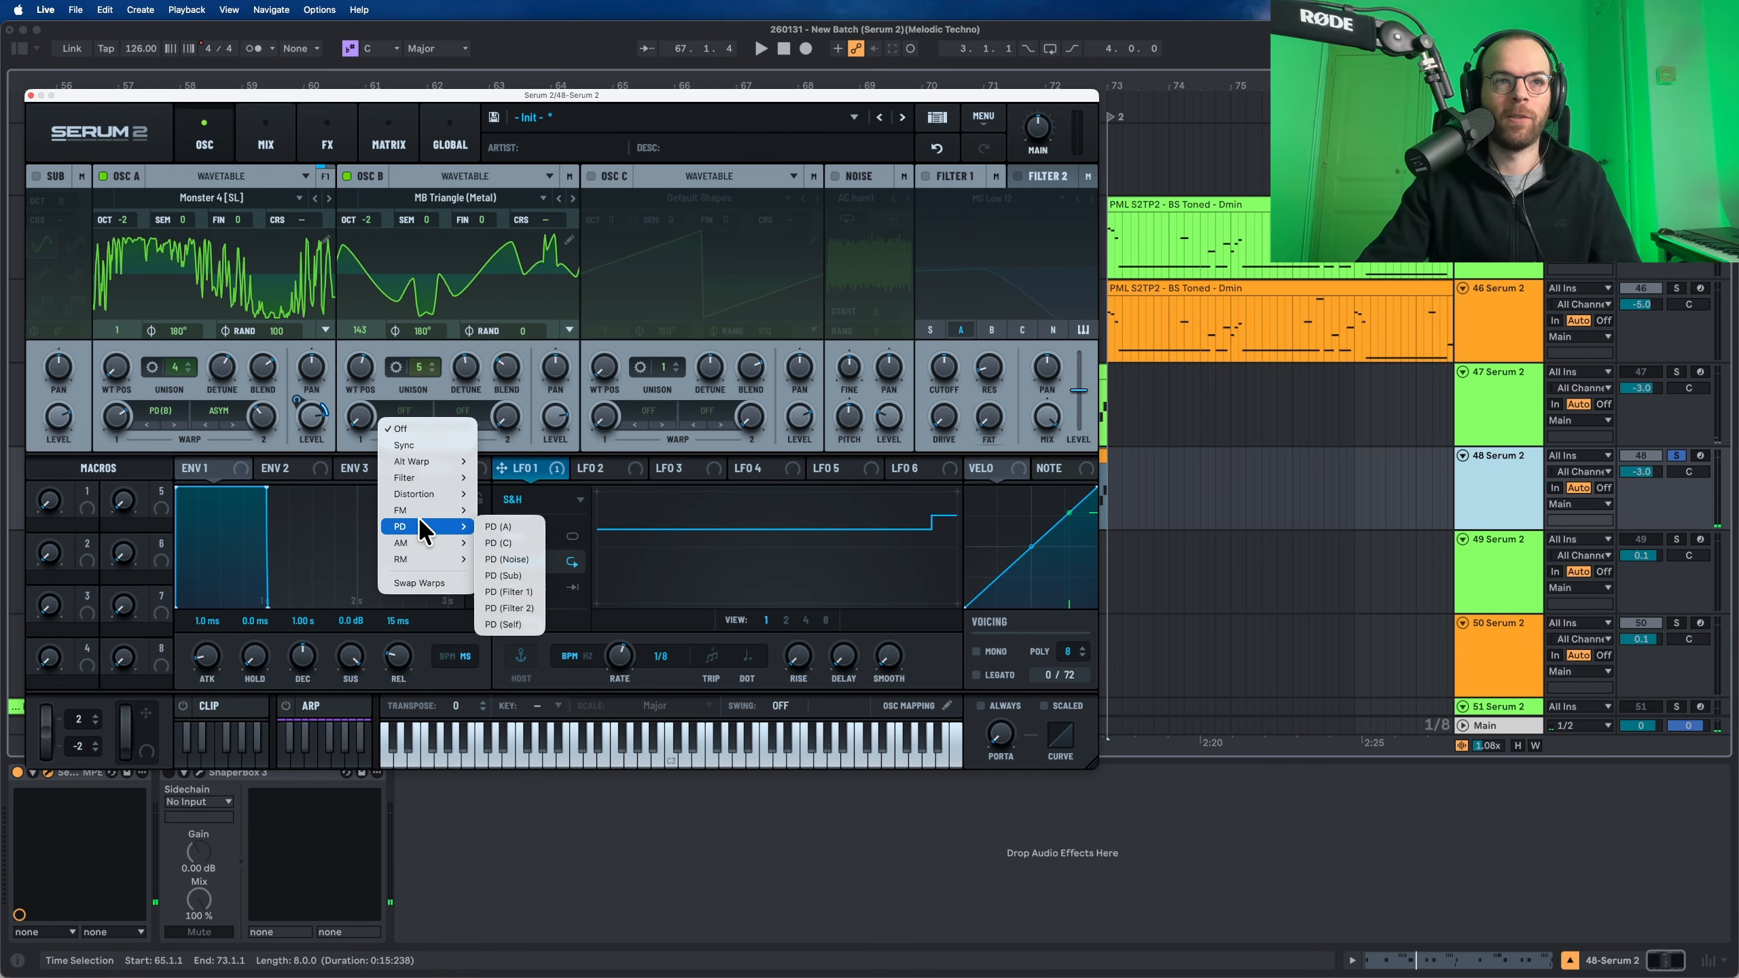
{"action": "left_click", "coordinate": [506, 575]}
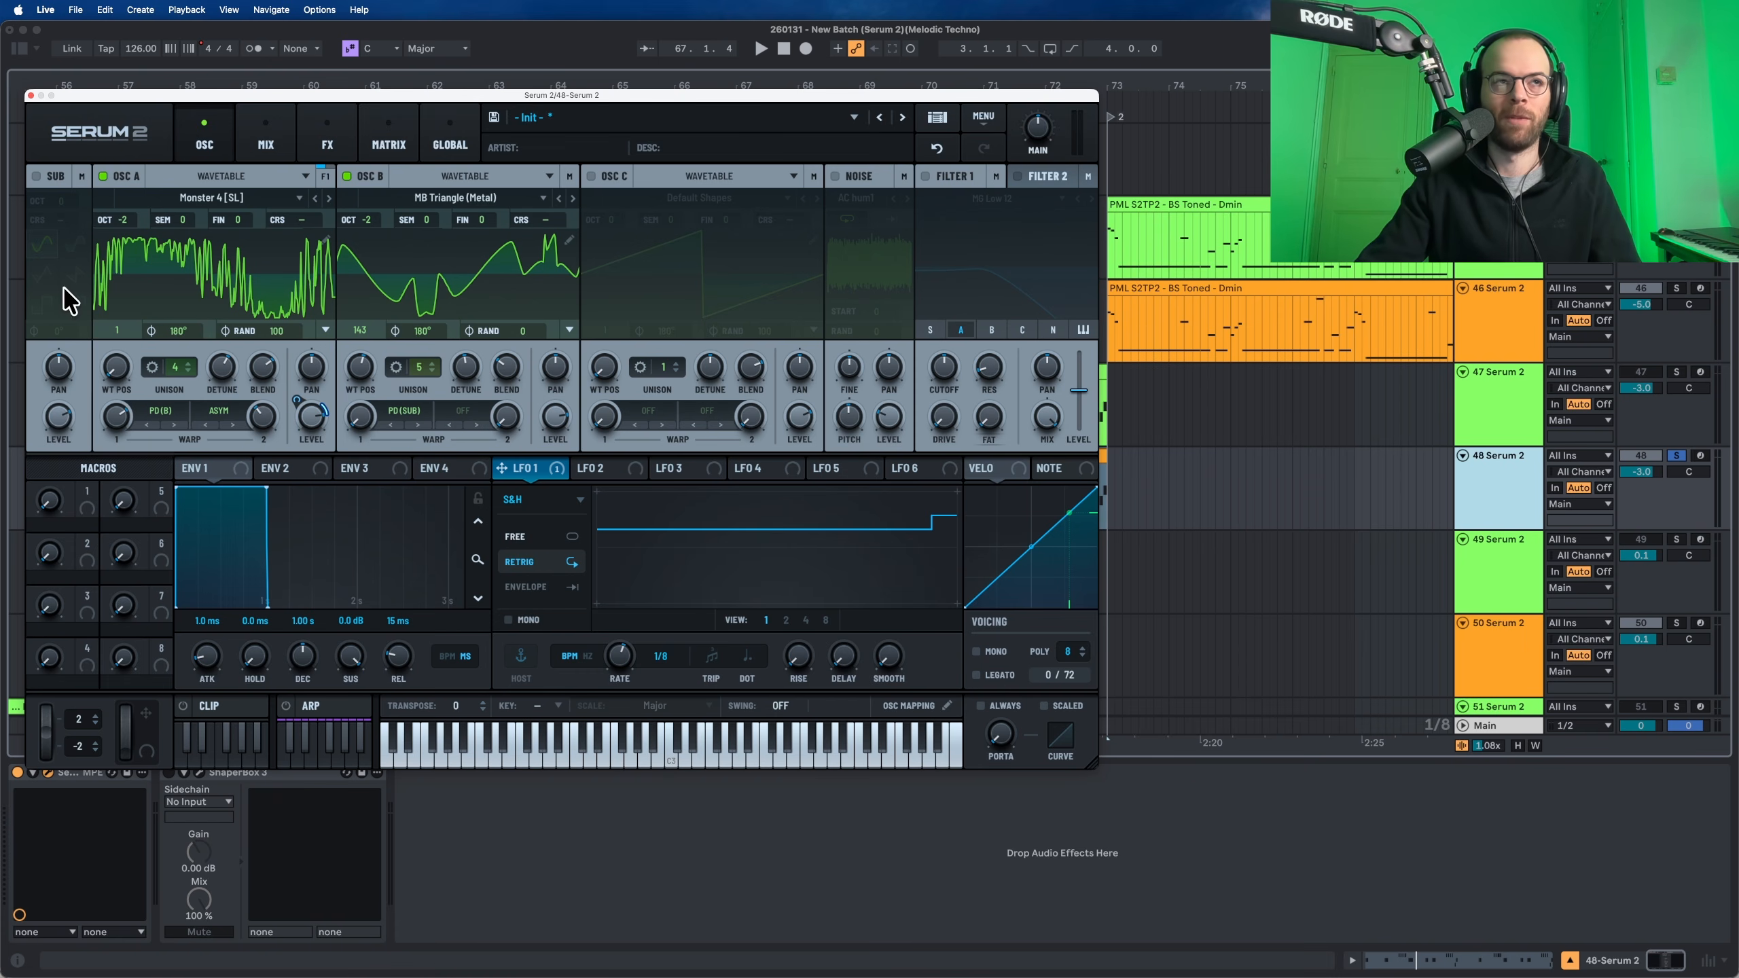
{"action": "left_click", "coordinate": [37, 176]}
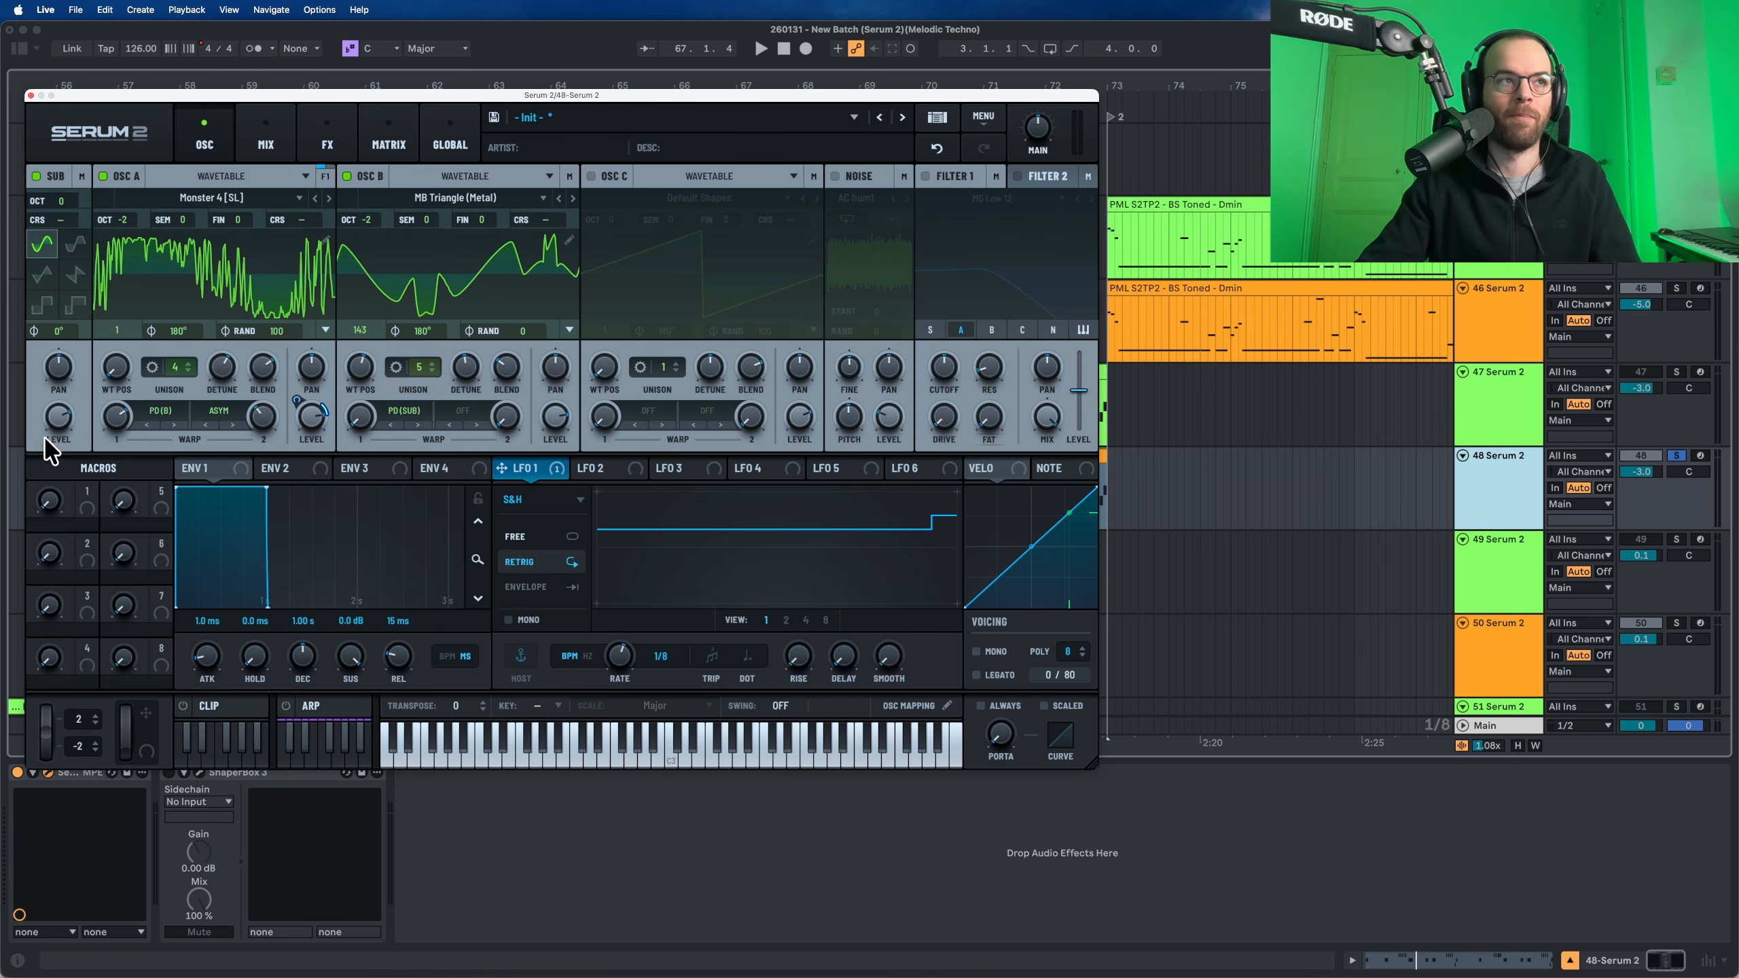
{"action": "left_click_drag", "start_coordinate": [50, 428], "coordinate": [52, 712]}
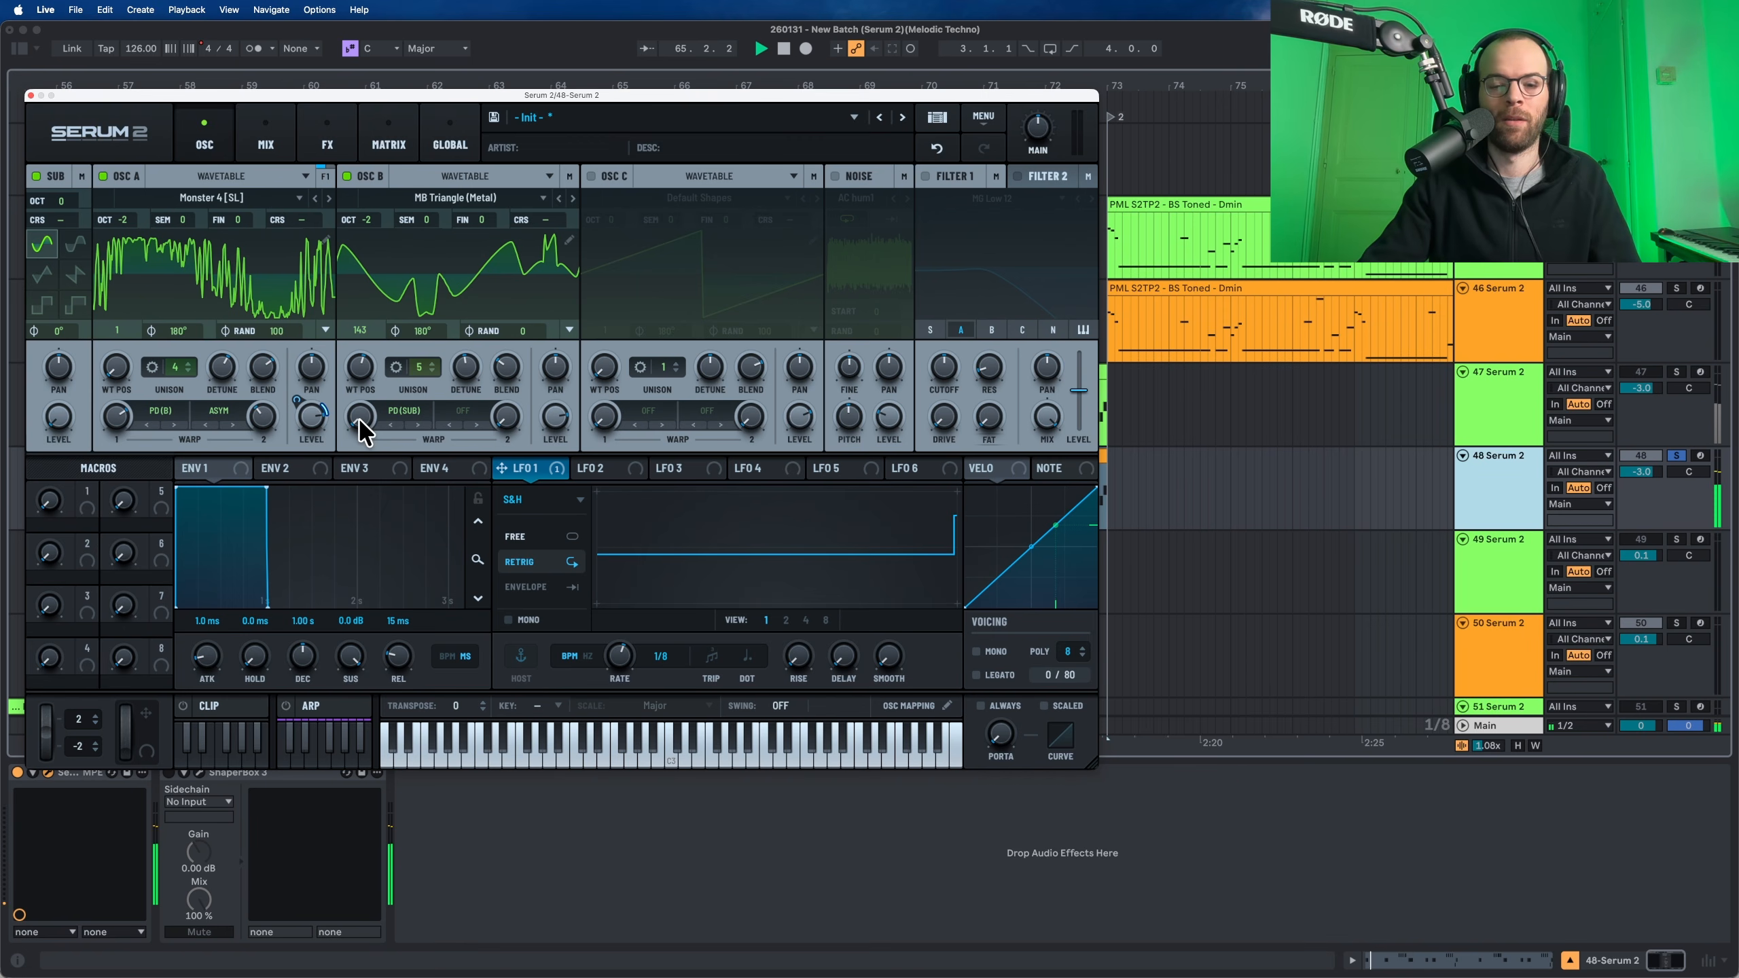
{"action": "left_click_drag", "start_coordinate": [360, 408], "coordinate": [362, 381]}
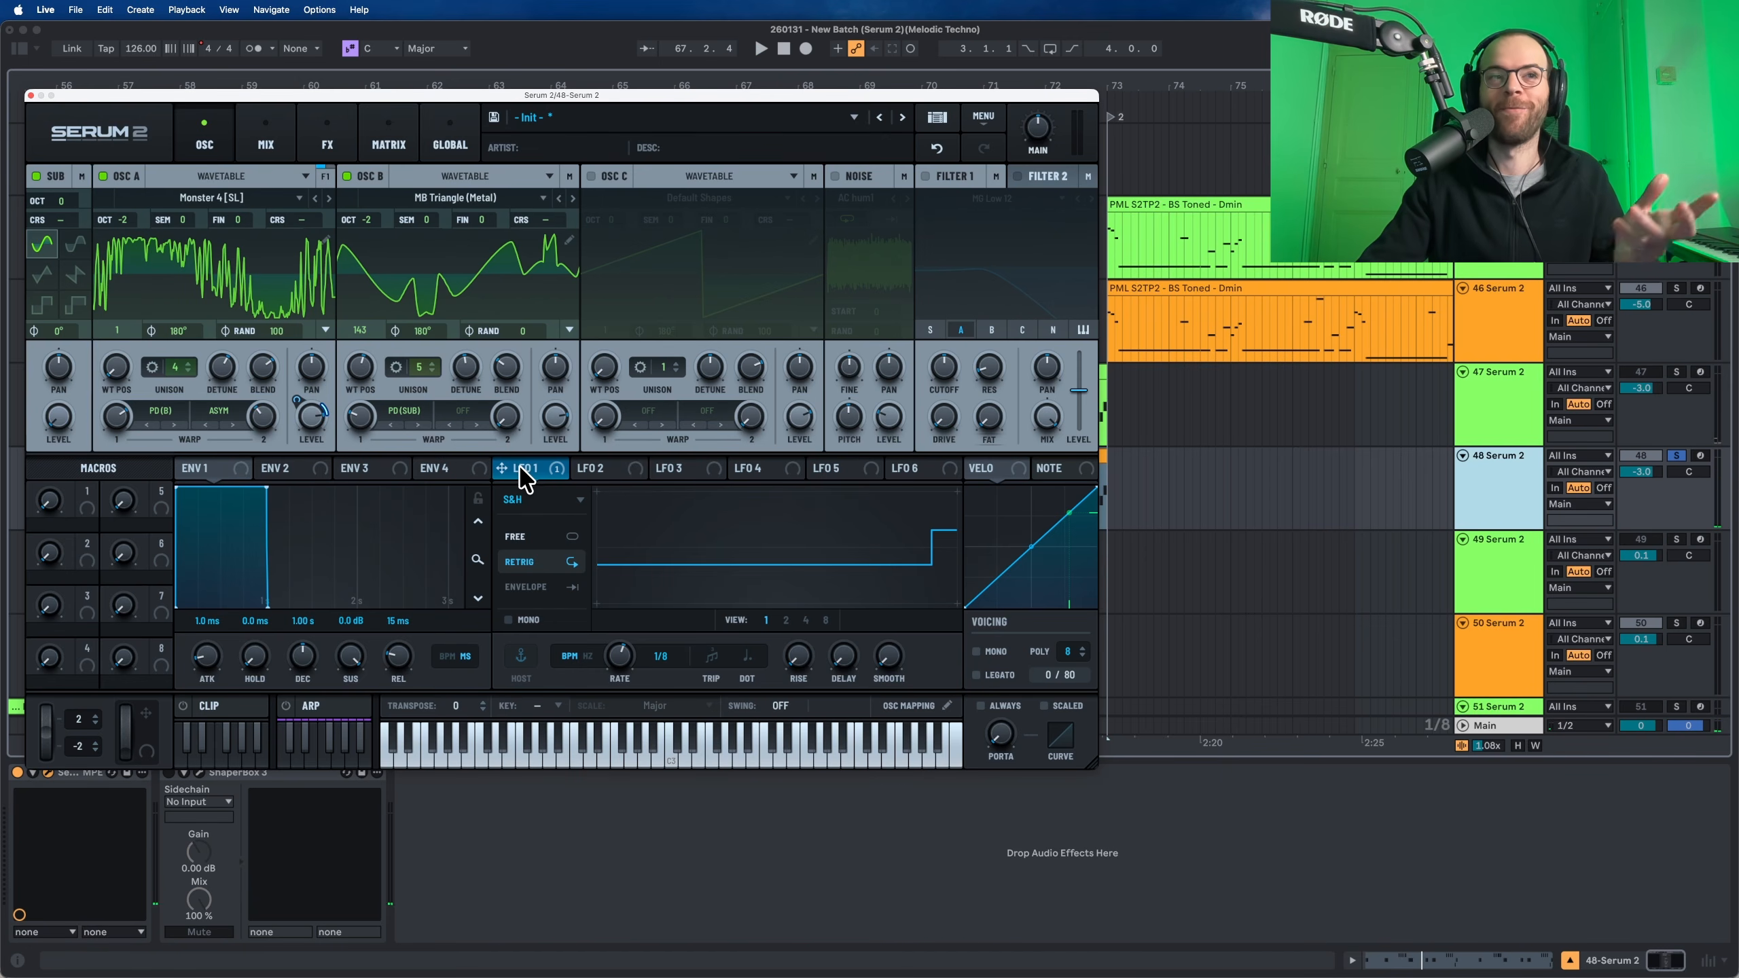
Assign LFO 1 to modulate oscillator B's level and audition the patch
{"action": "left_click_drag", "start_coordinate": [518, 471], "coordinate": [553, 424]}
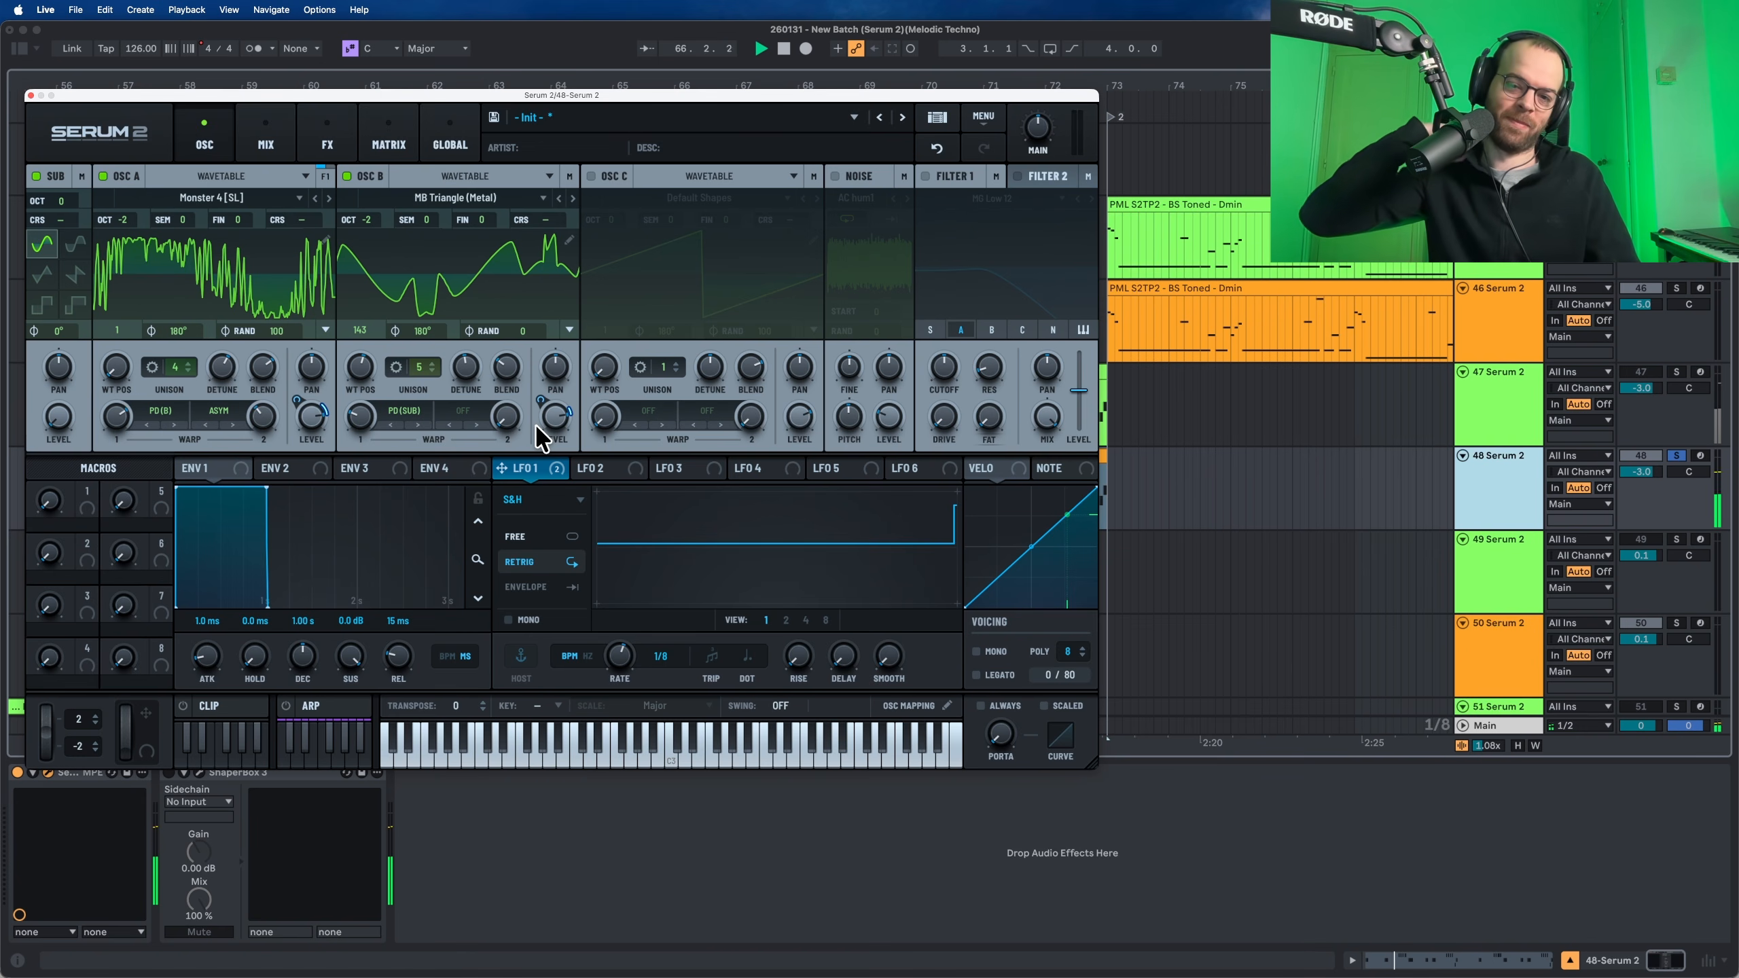
{"action": "key", "text": "space"}
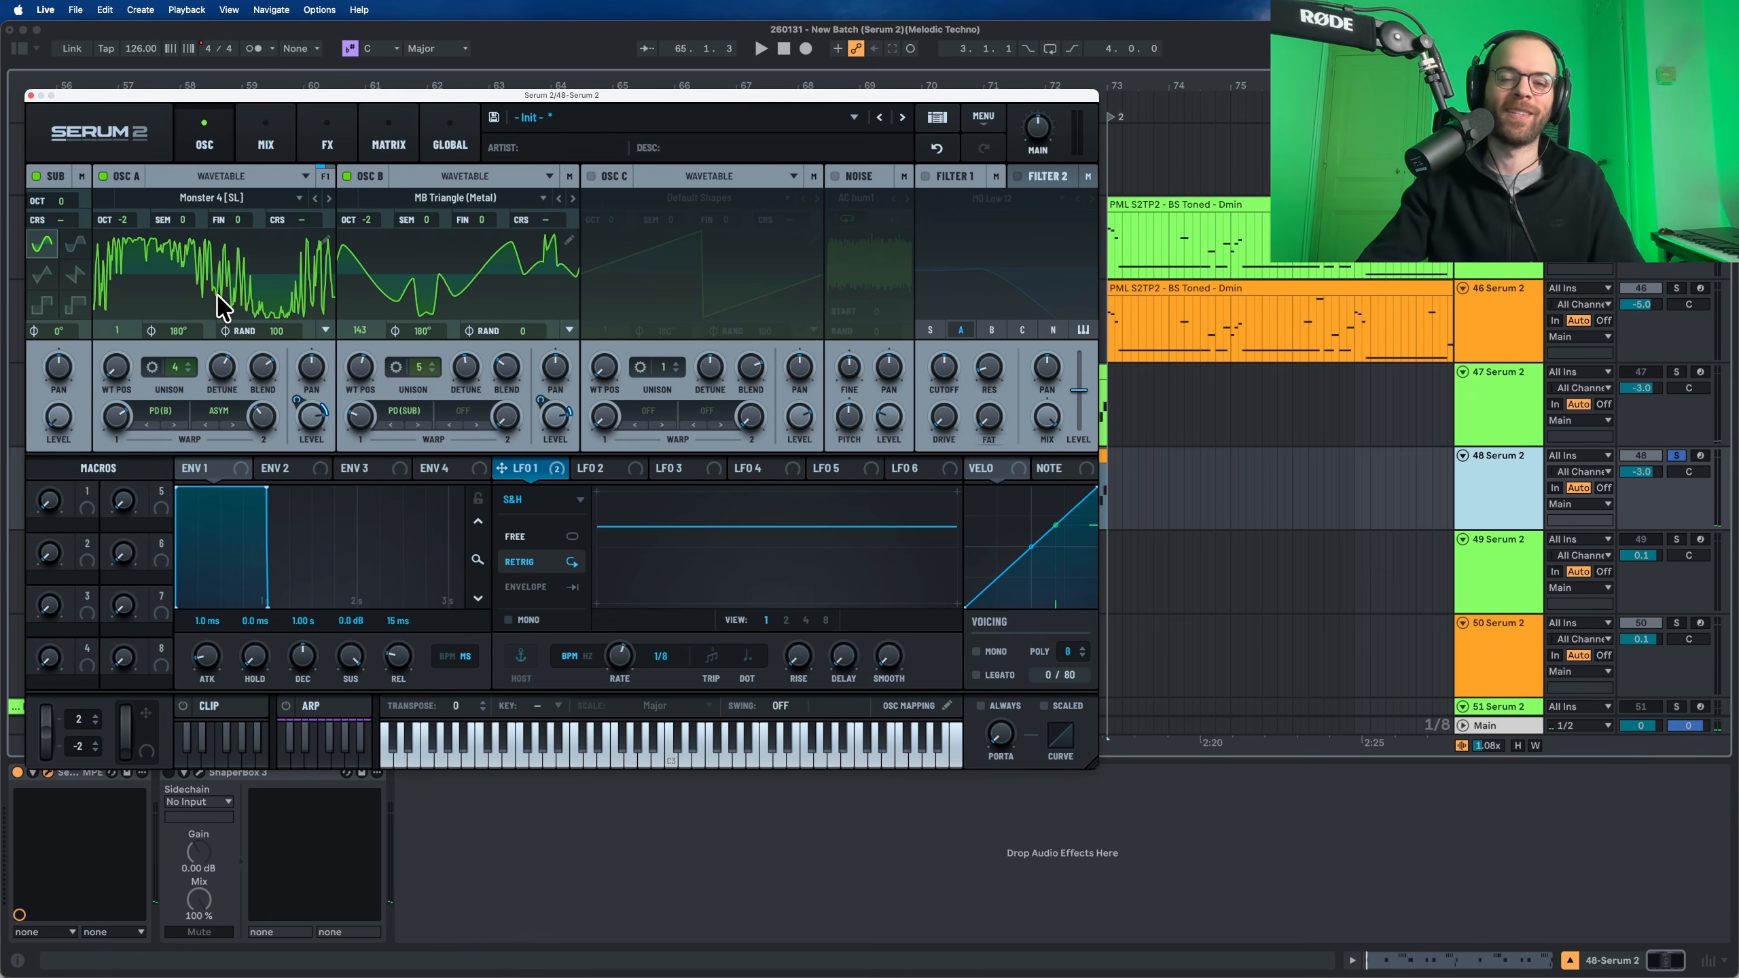
{"action": "key", "text": "space"}
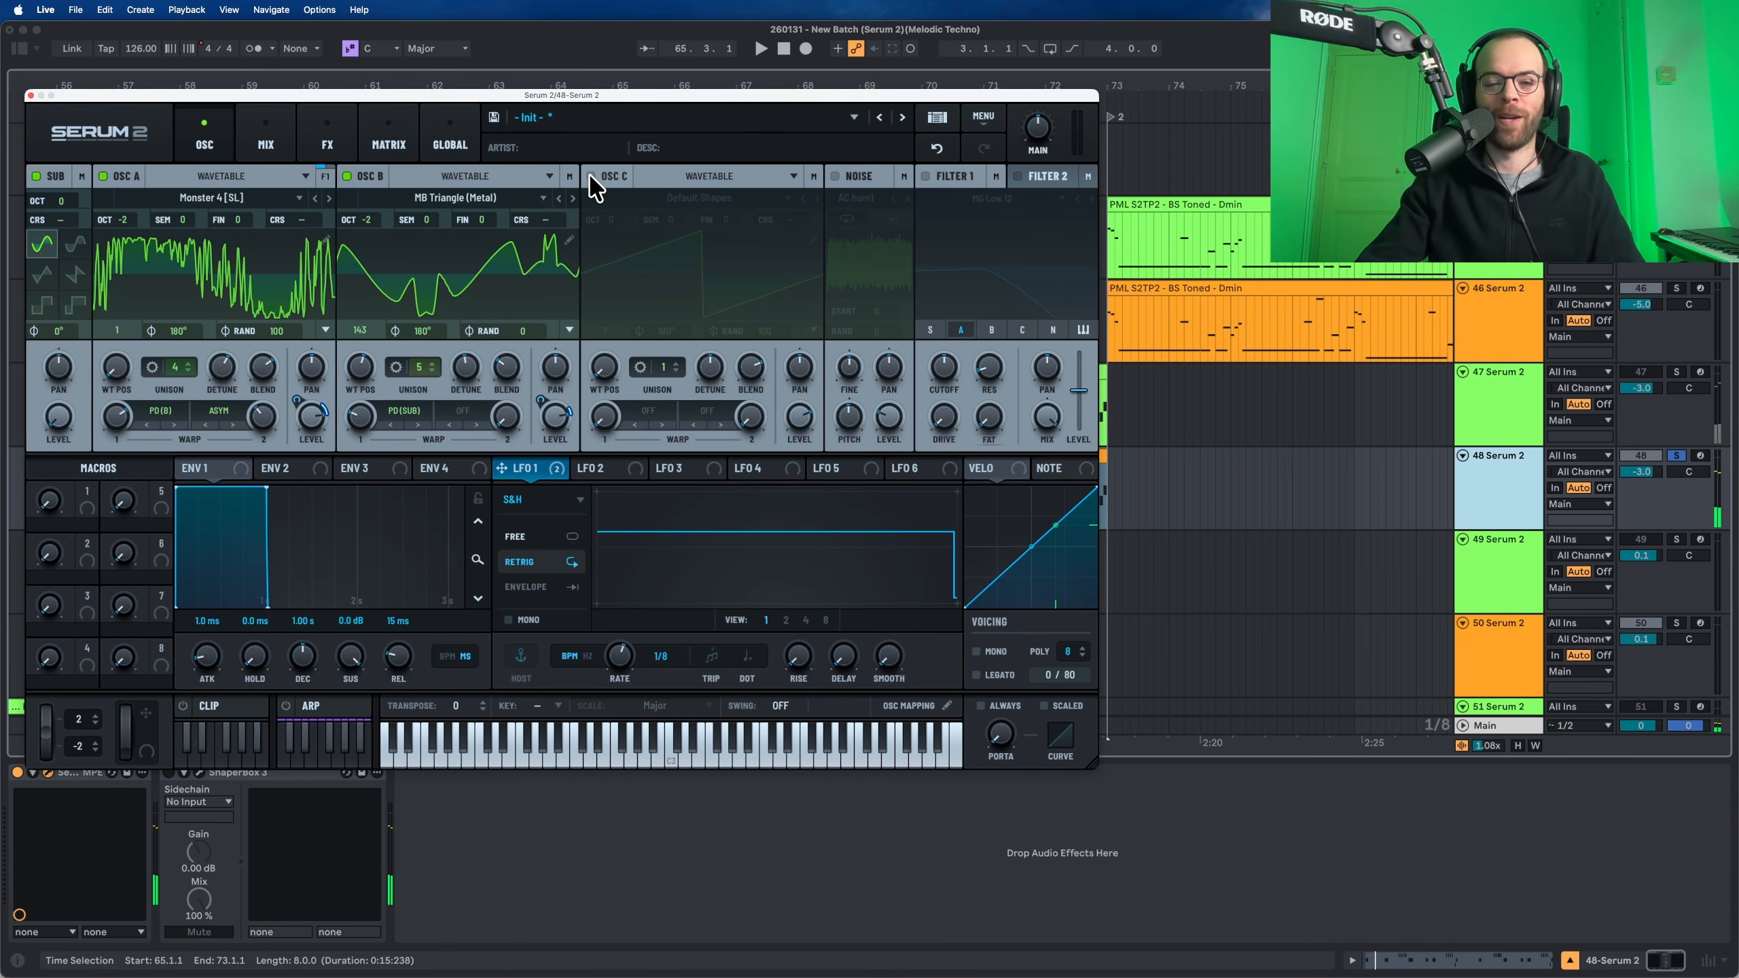
Enable oscillator C with the Default Shapes wavetable at octave +1 and 10 unison voices, and adjust its detune
{"action": "left_click", "coordinate": [591, 177]}
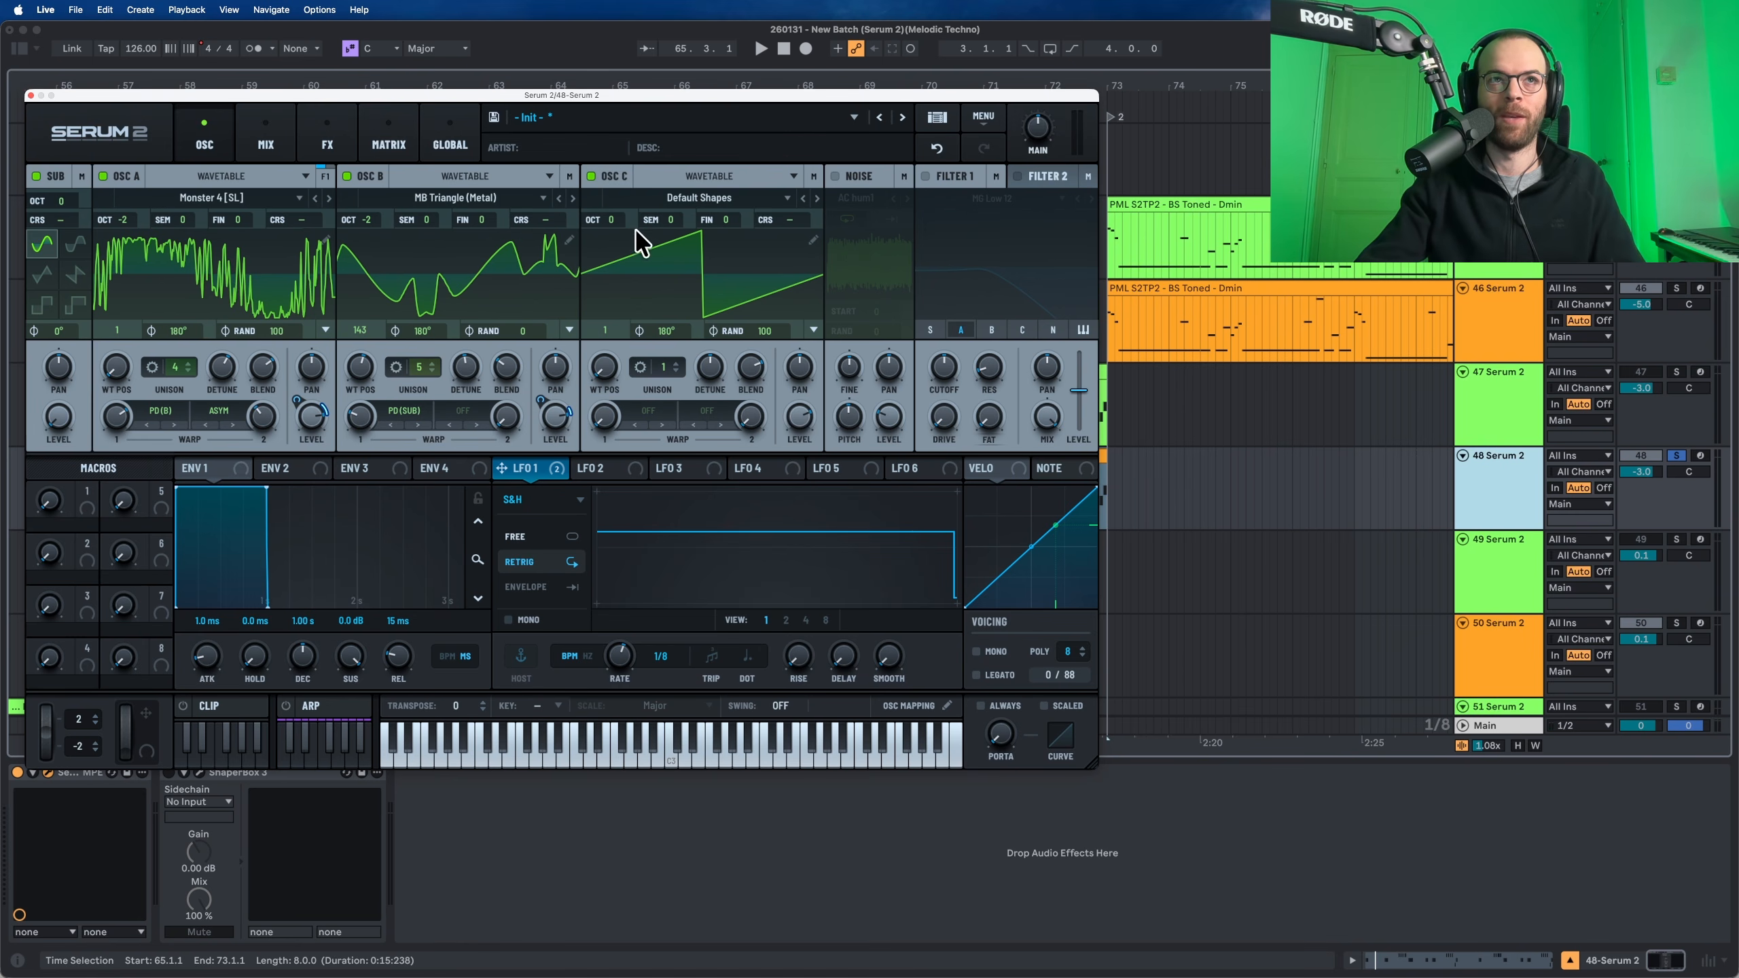
{"action": "left_click_drag", "start_coordinate": [621, 220], "coordinate": [619, 210]}
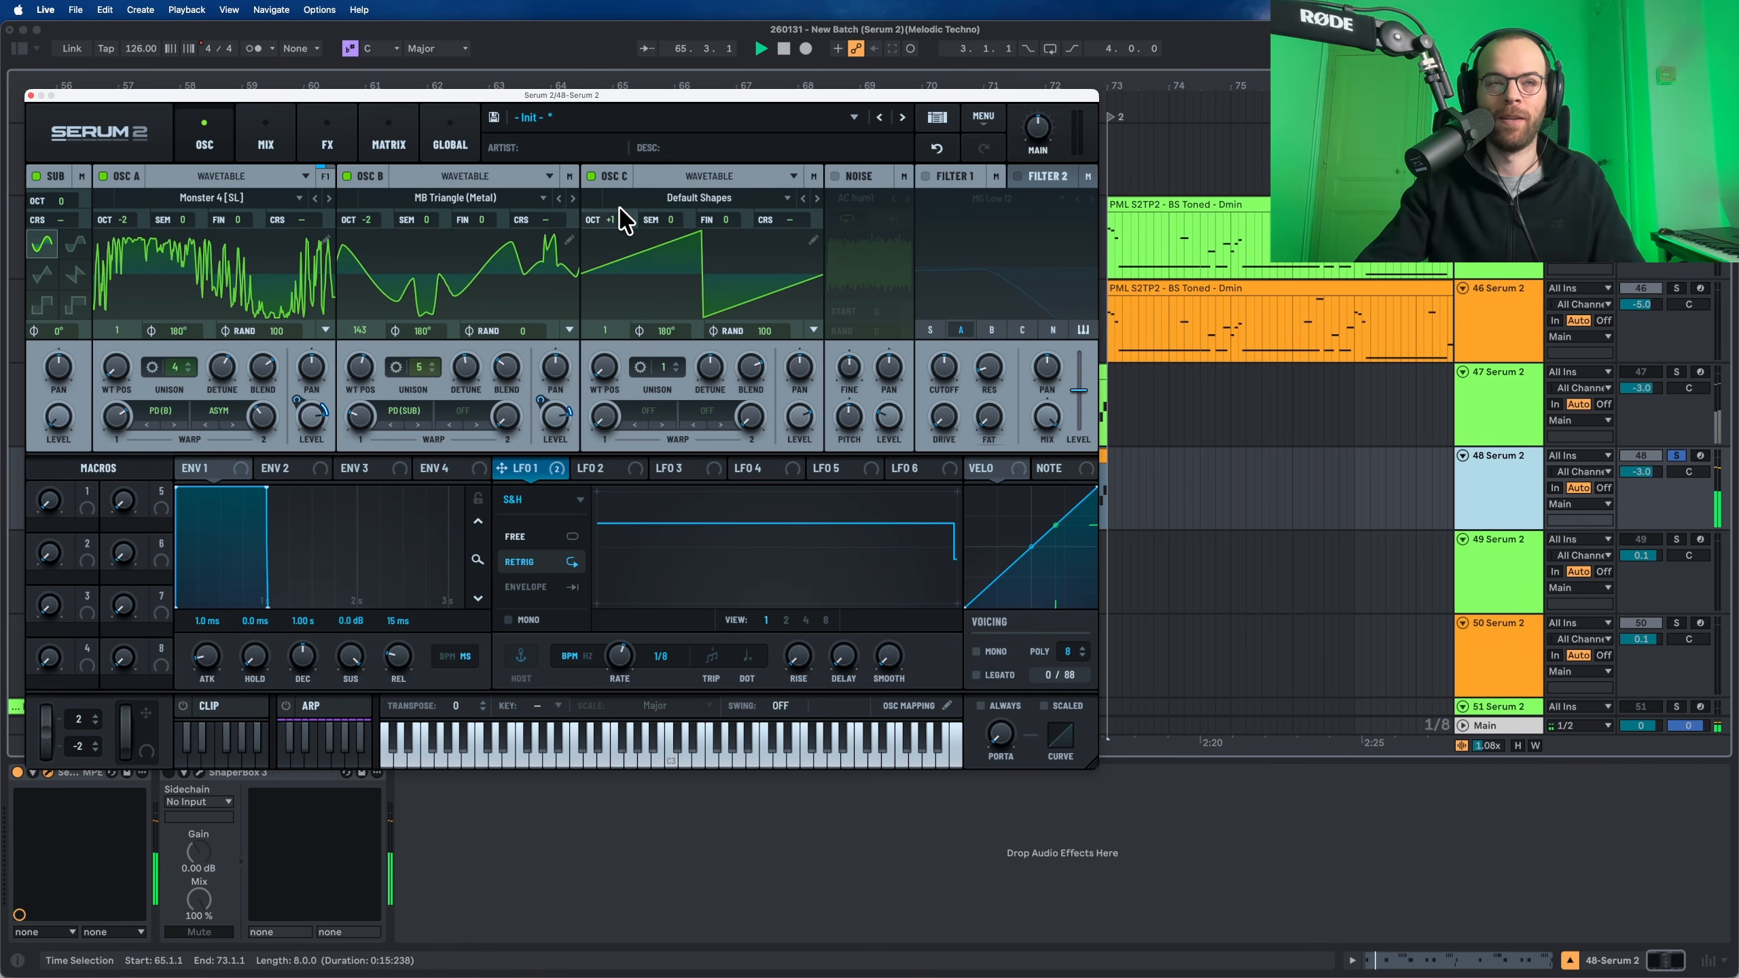
{"action": "left_click_drag", "start_coordinate": [663, 370], "coordinate": [681, 253]}
{"action": "key", "text": "space"}
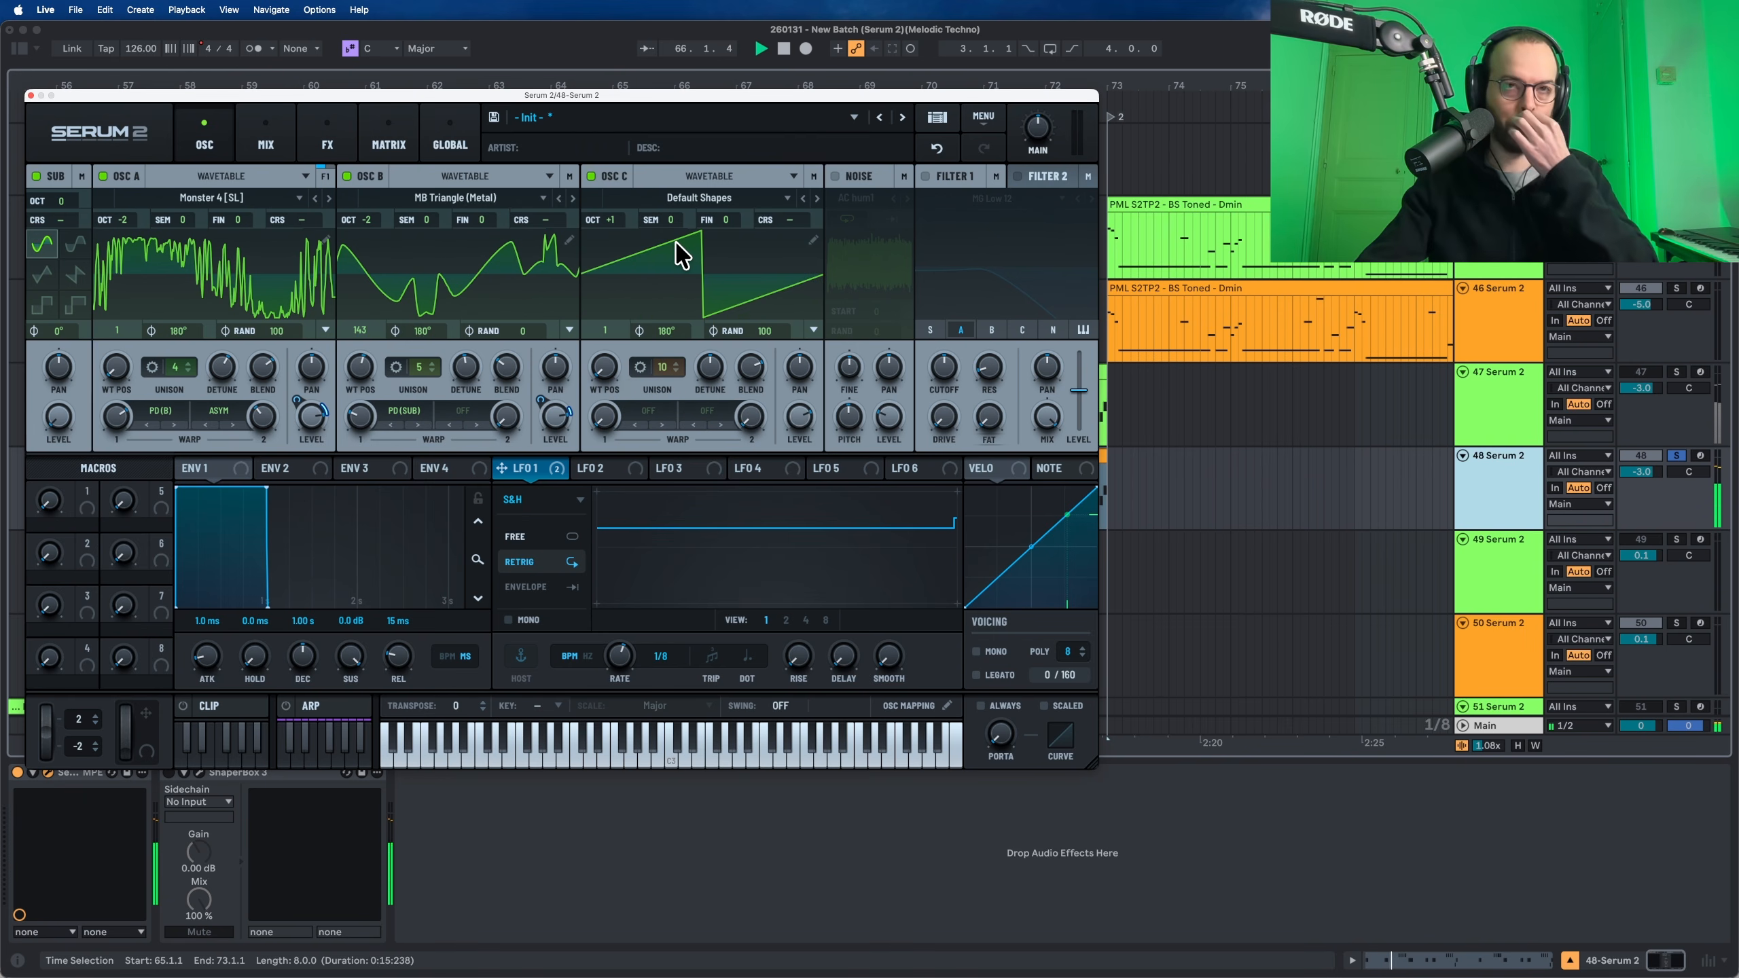
{"action": "left_click_drag", "start_coordinate": [711, 361], "coordinate": [715, 332]}
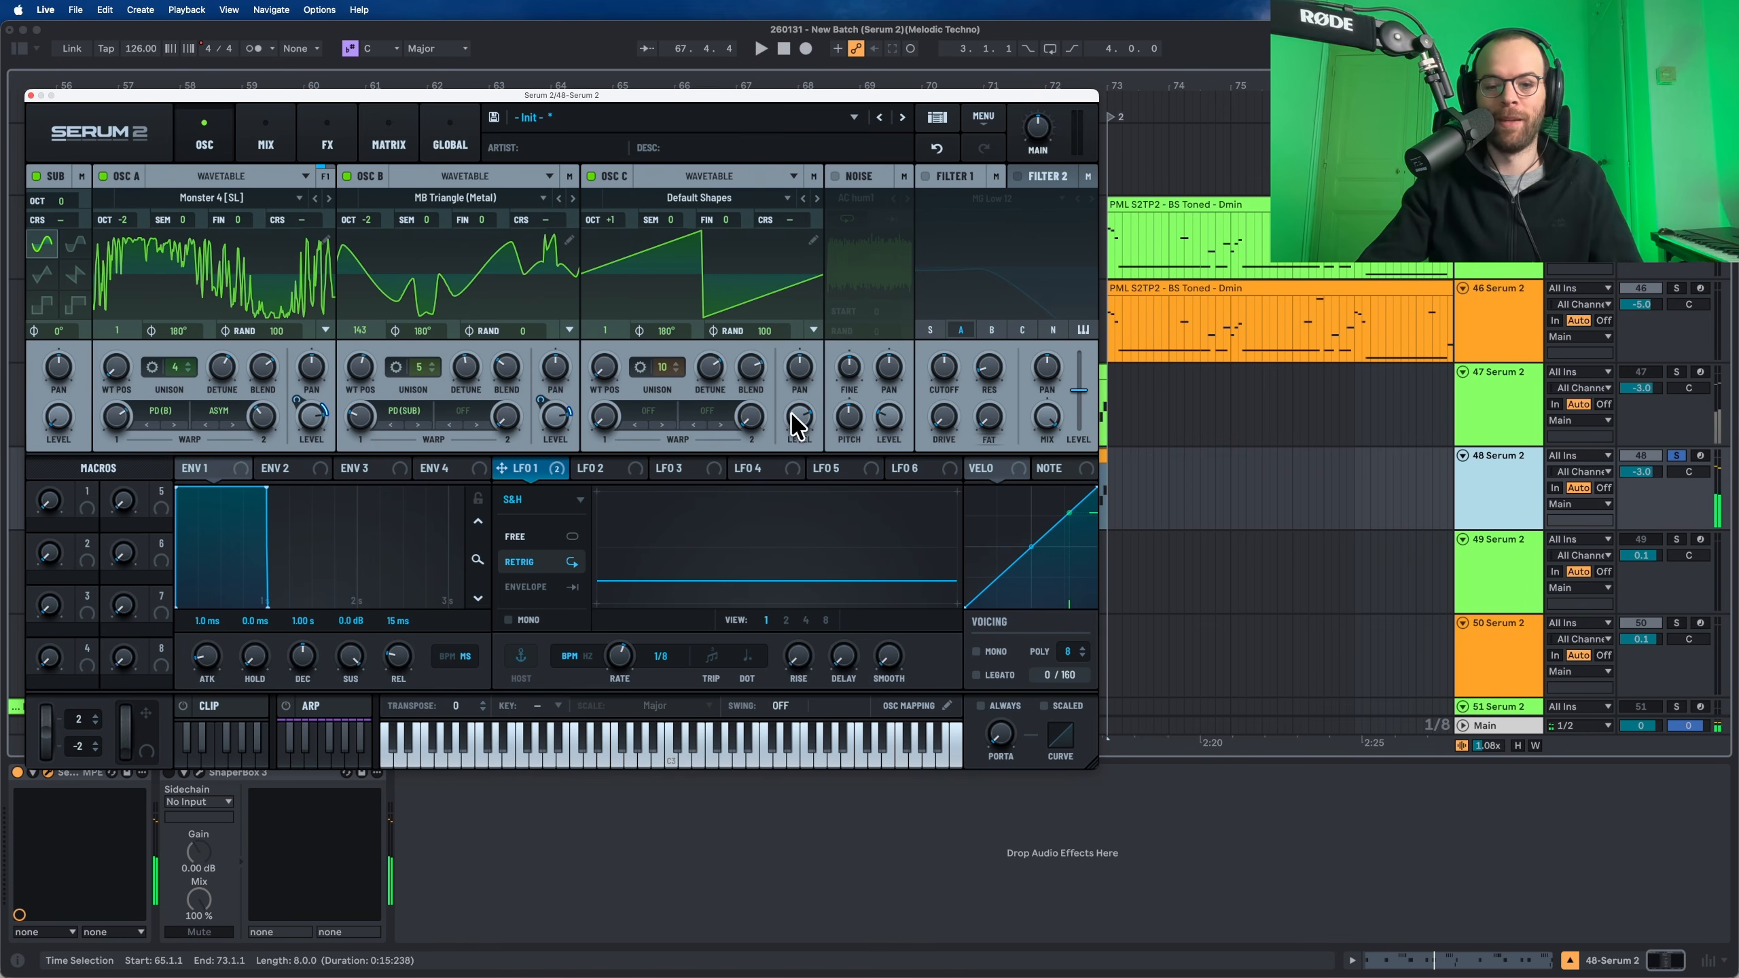
Turn down oscillator C's level, assign LFO 1 to modulate it, and audition the patch
{"action": "left_click_drag", "start_coordinate": [800, 424], "coordinate": [793, 597]}
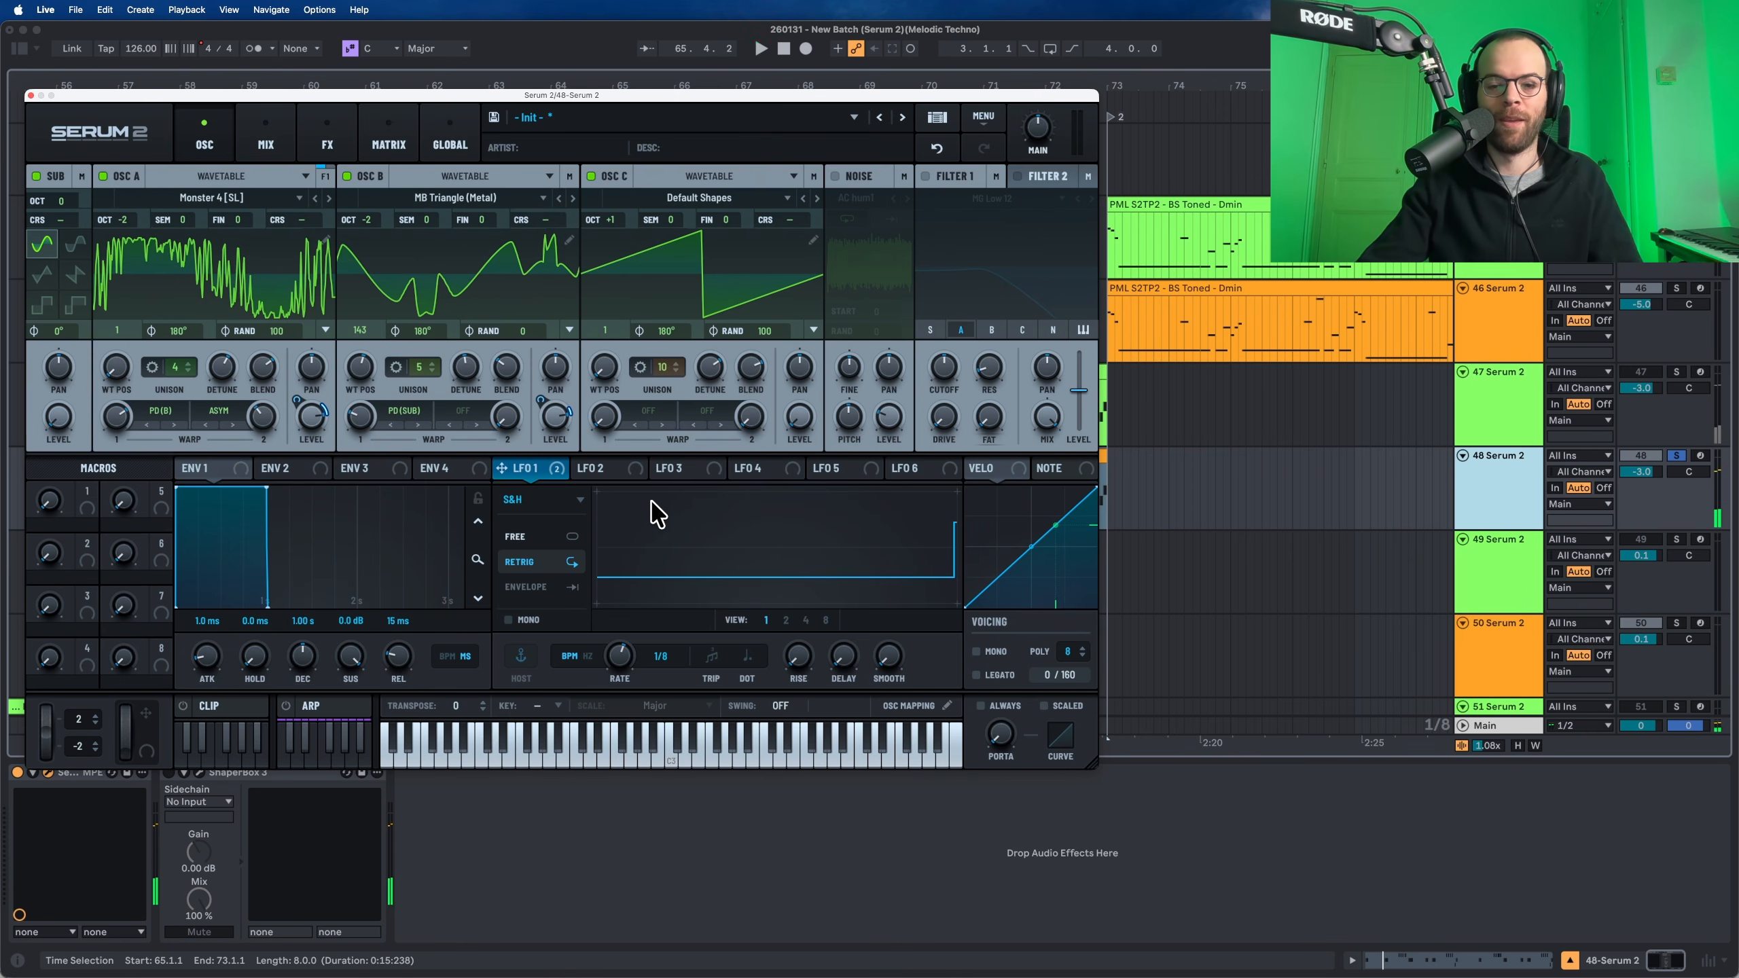
{"action": "left_click_drag", "start_coordinate": [555, 473], "coordinate": [783, 440]}
{"action": "key", "text": "space"}
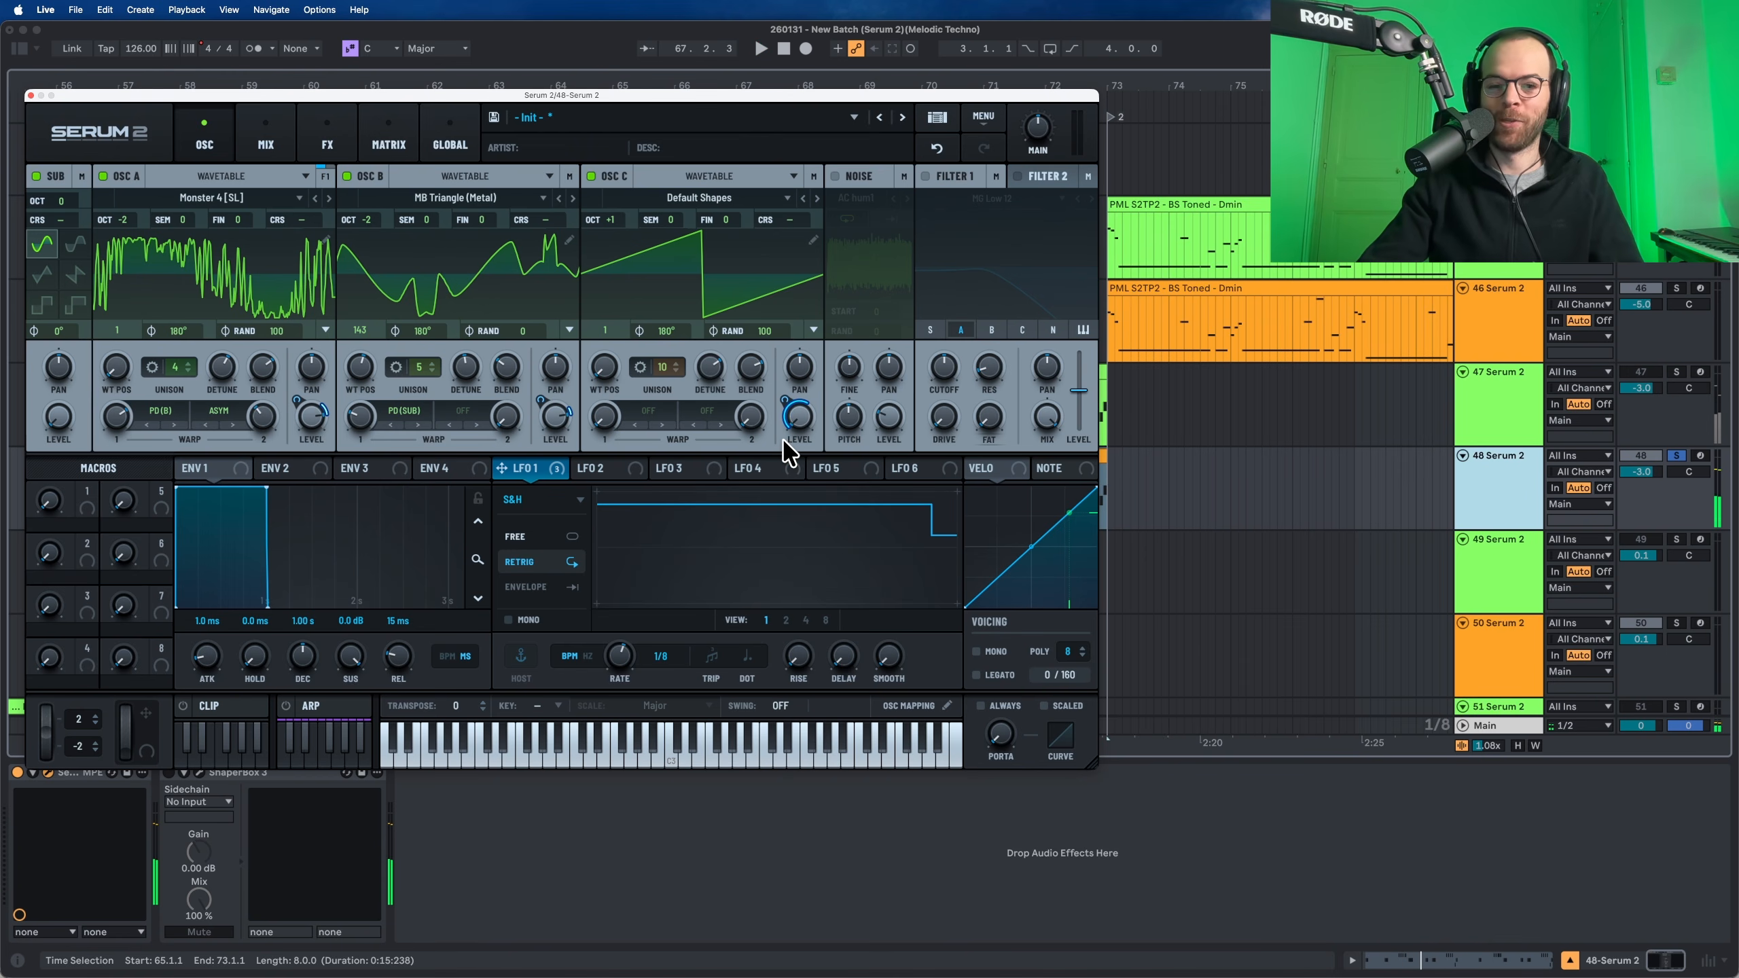
{"action": "key", "text": "space"}
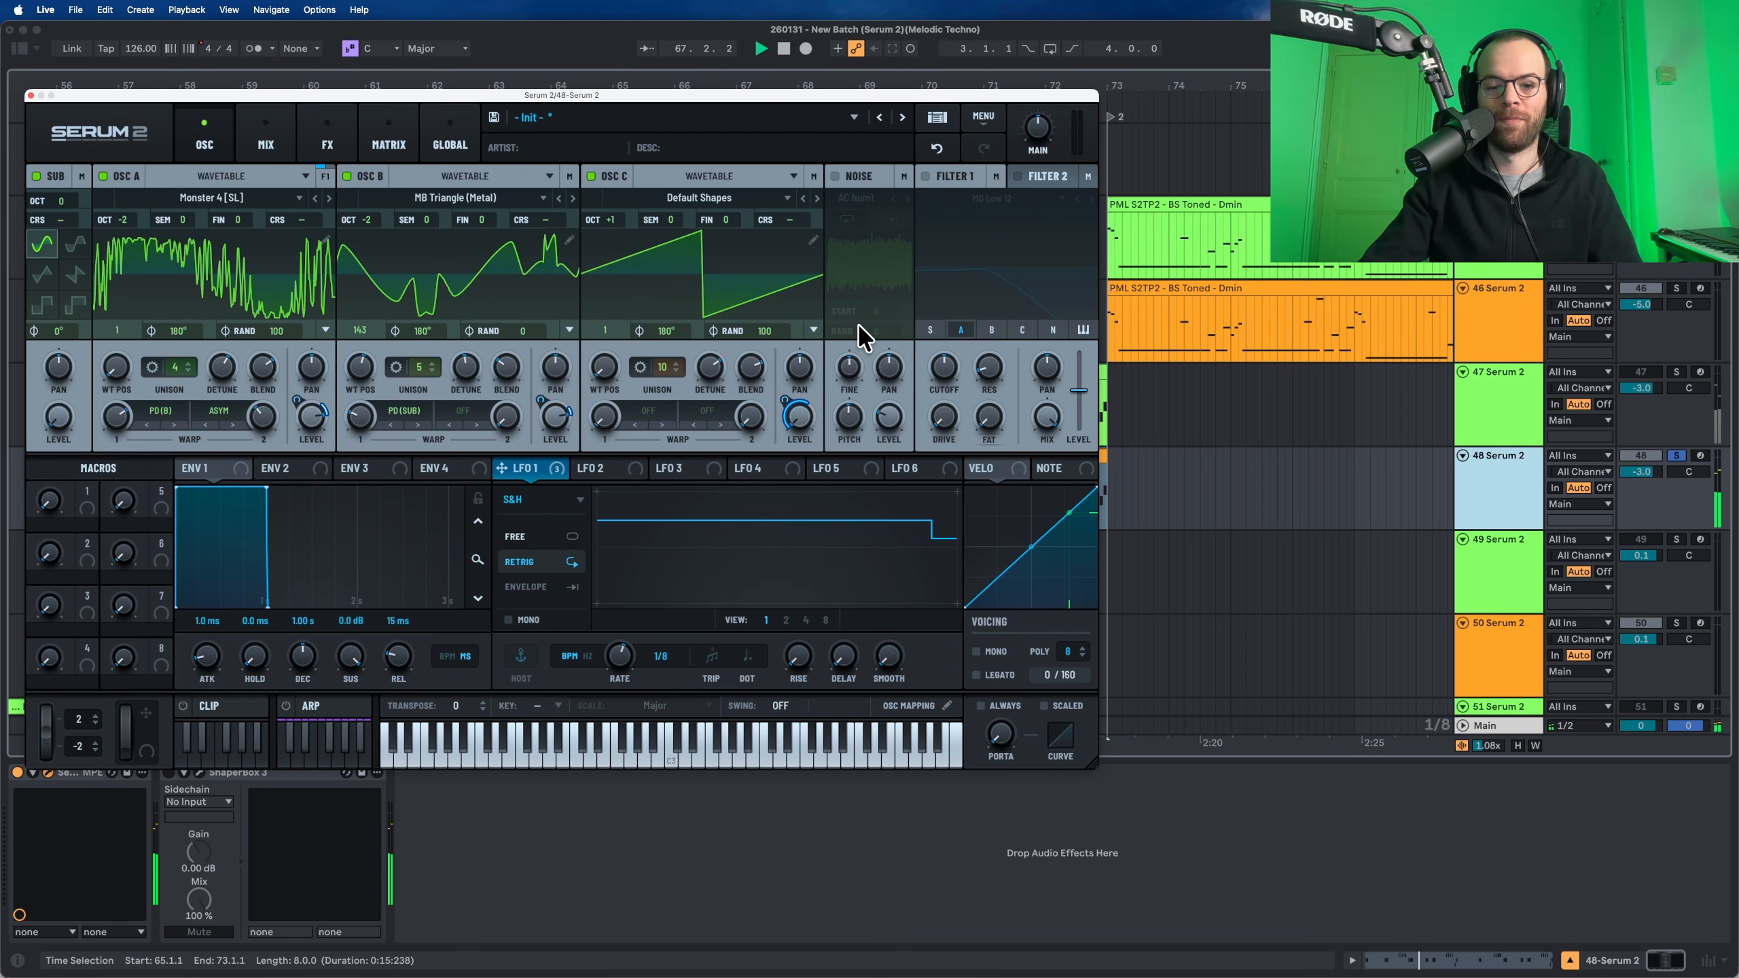
{"action": "key", "text": "space"}
Enable the noise oscillator, load the ARP white noise sample, and lower the noise level to 5%
{"action": "left_click", "coordinate": [835, 176]}
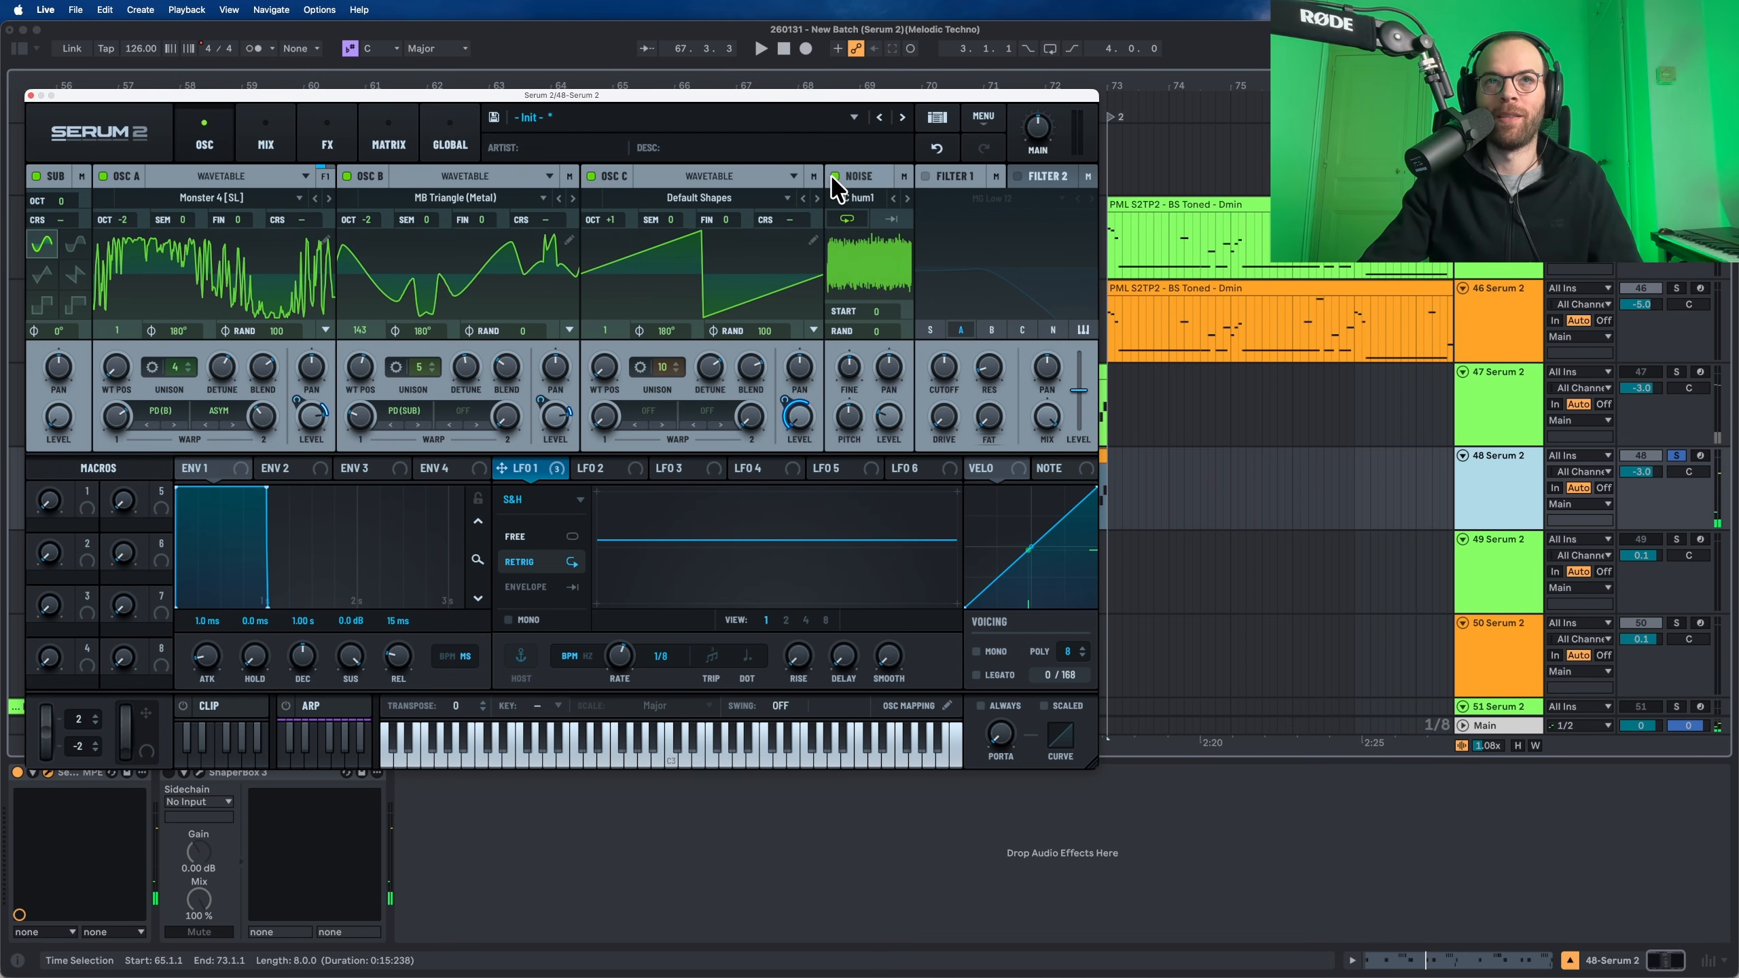
{"action": "left_click", "coordinate": [856, 199]}
{"action": "mouse_move", "coordinate": [856, 218]}
{"action": "left_click", "coordinate": [995, 265]}
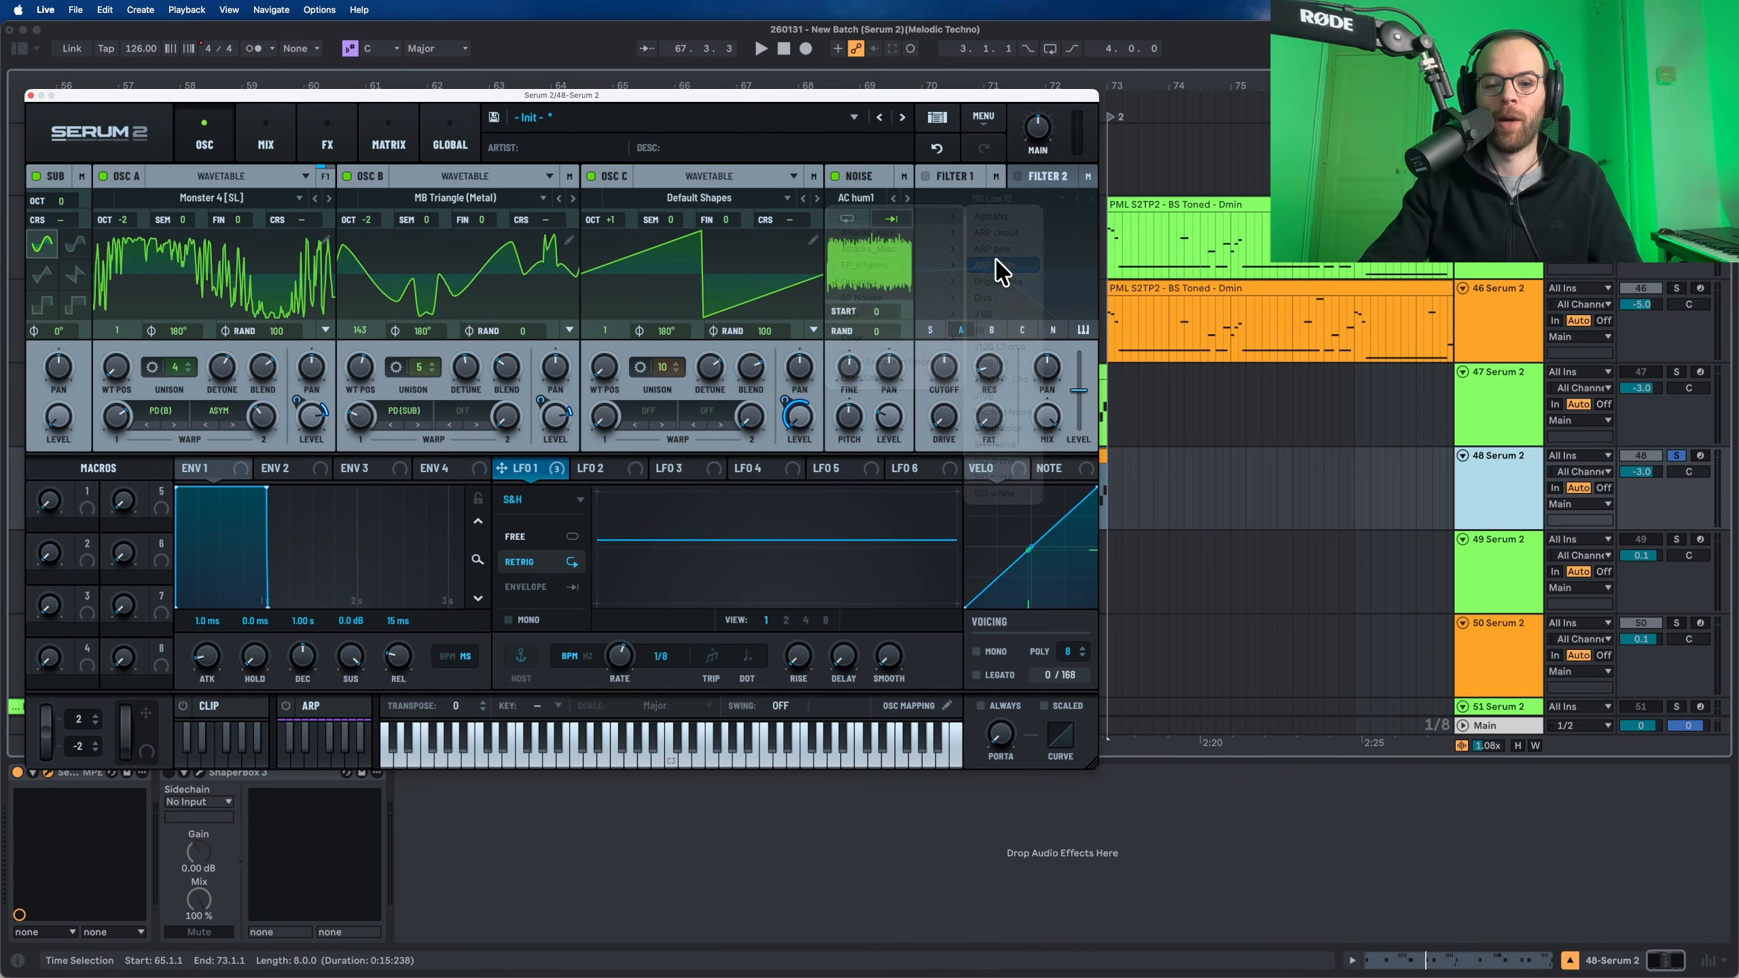
{"action": "key", "text": "space"}
{"action": "mouse_move", "coordinate": [888, 416]}
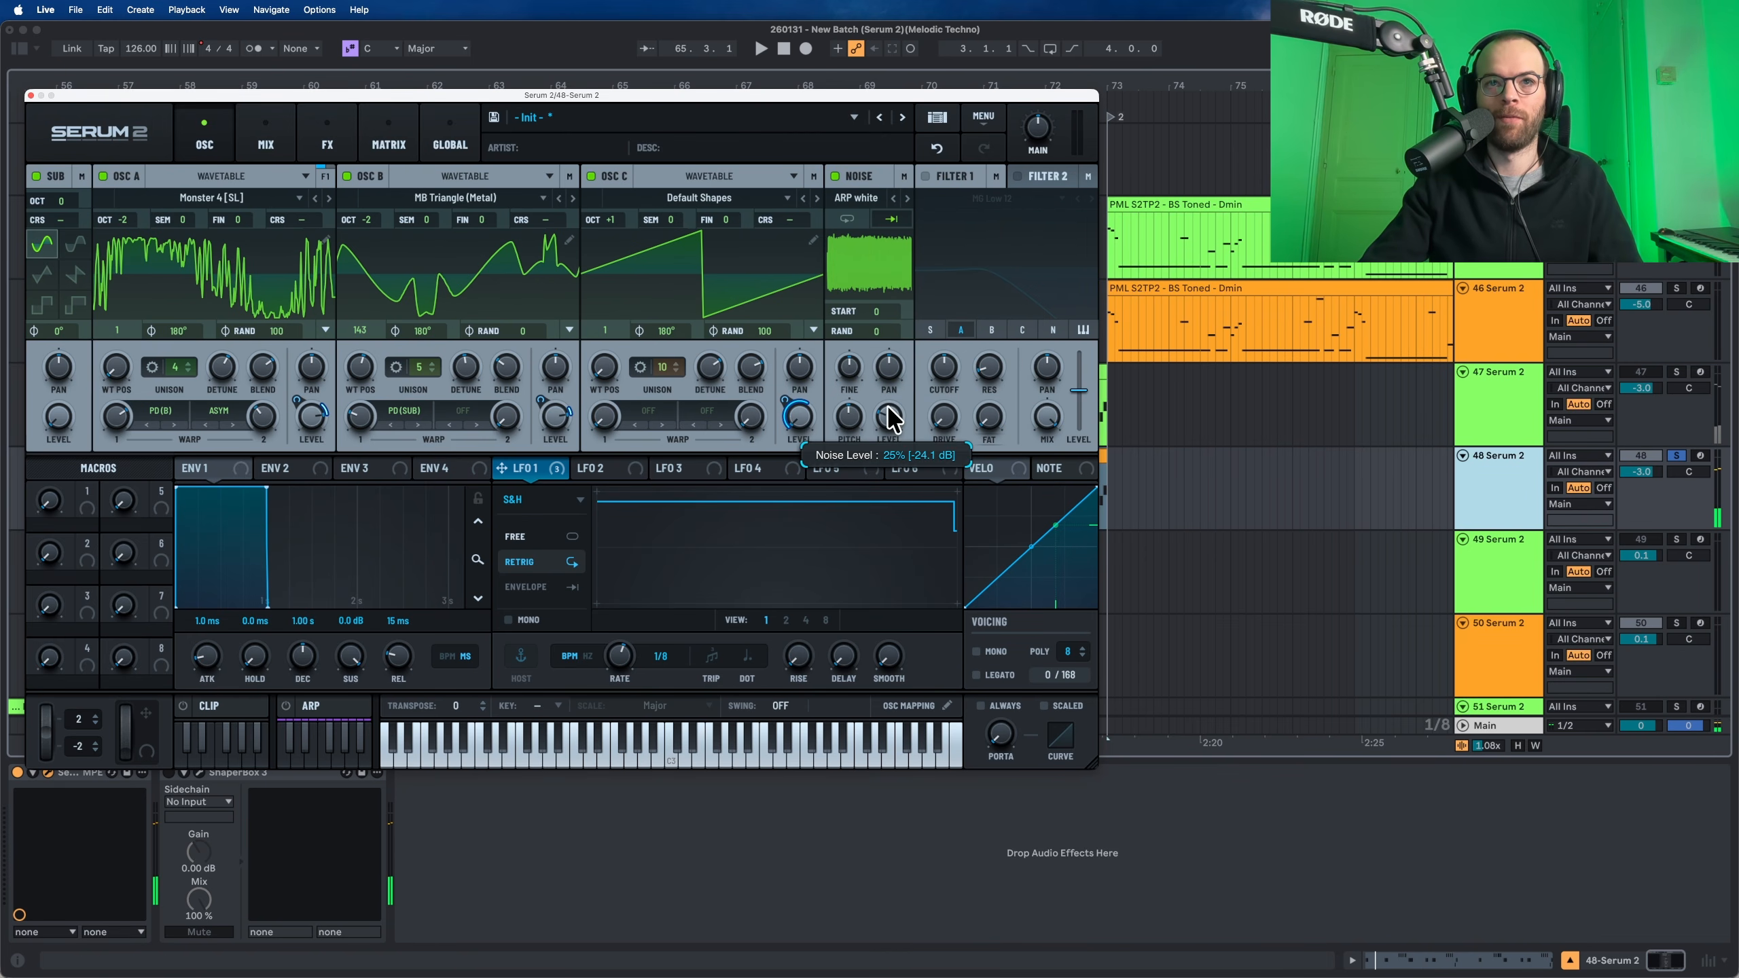
{"action": "left_click_drag", "start_coordinate": [887, 436], "coordinate": [890, 455]}
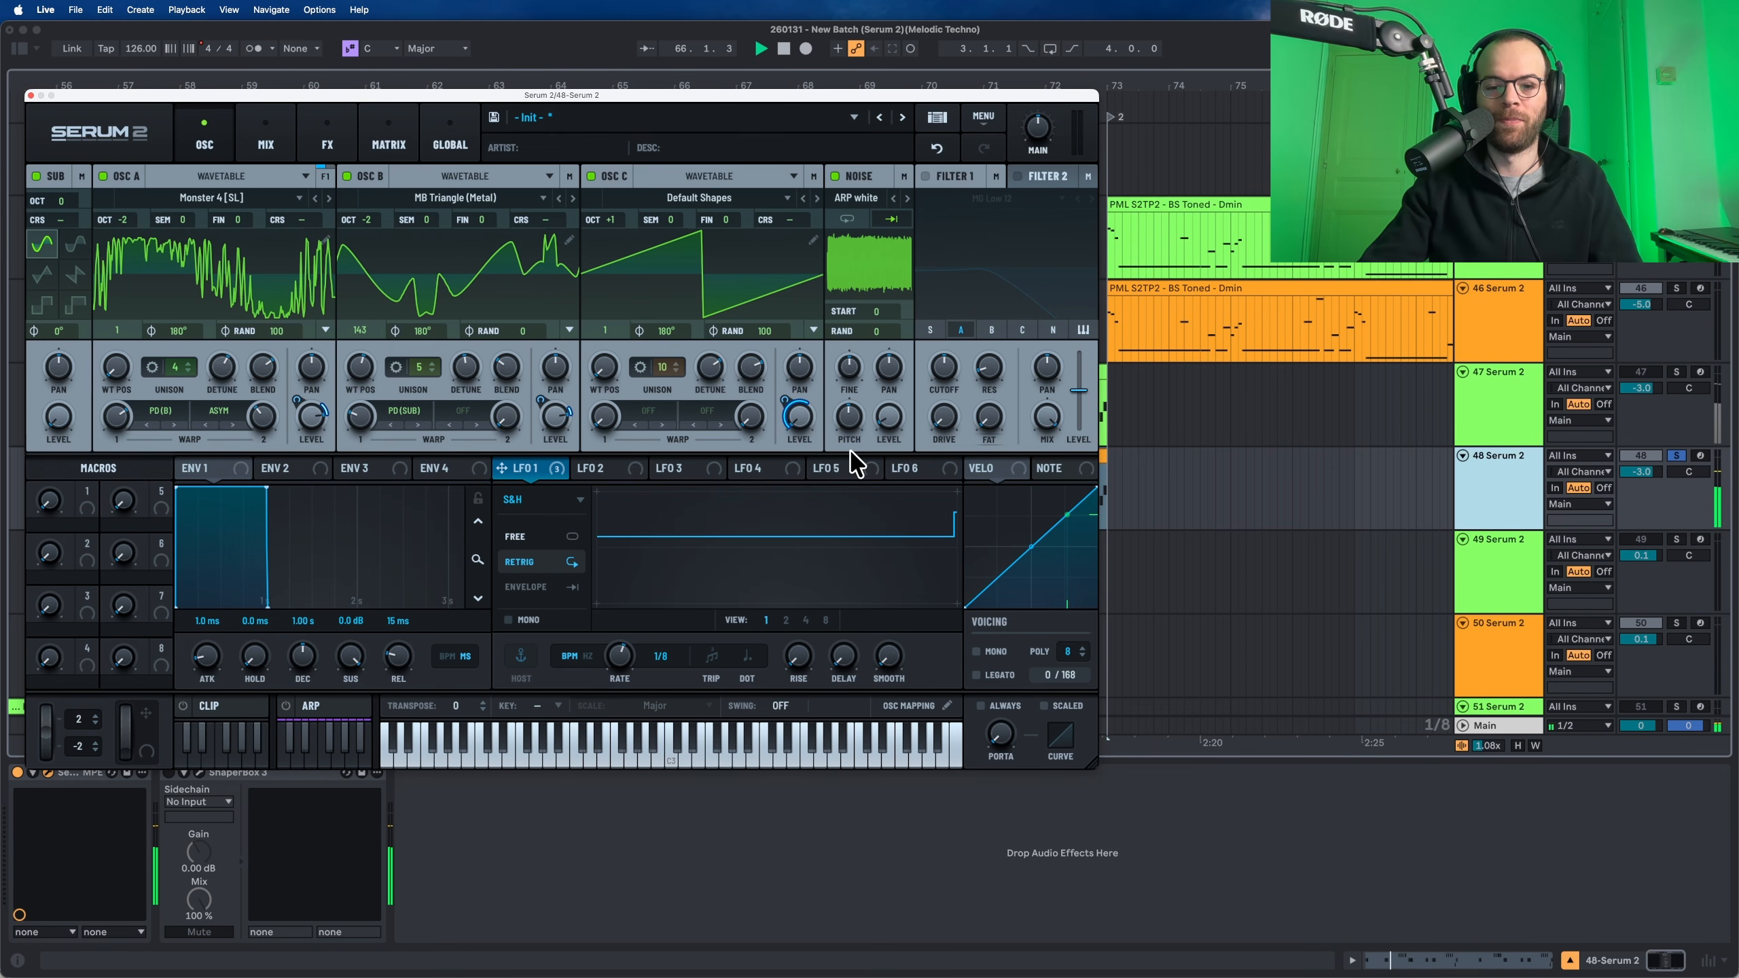
Shape Env 2 with zero sustain and a 330 ms decay, and assign it to the noise level at 58%
{"action": "left_click", "coordinate": [309, 469]}
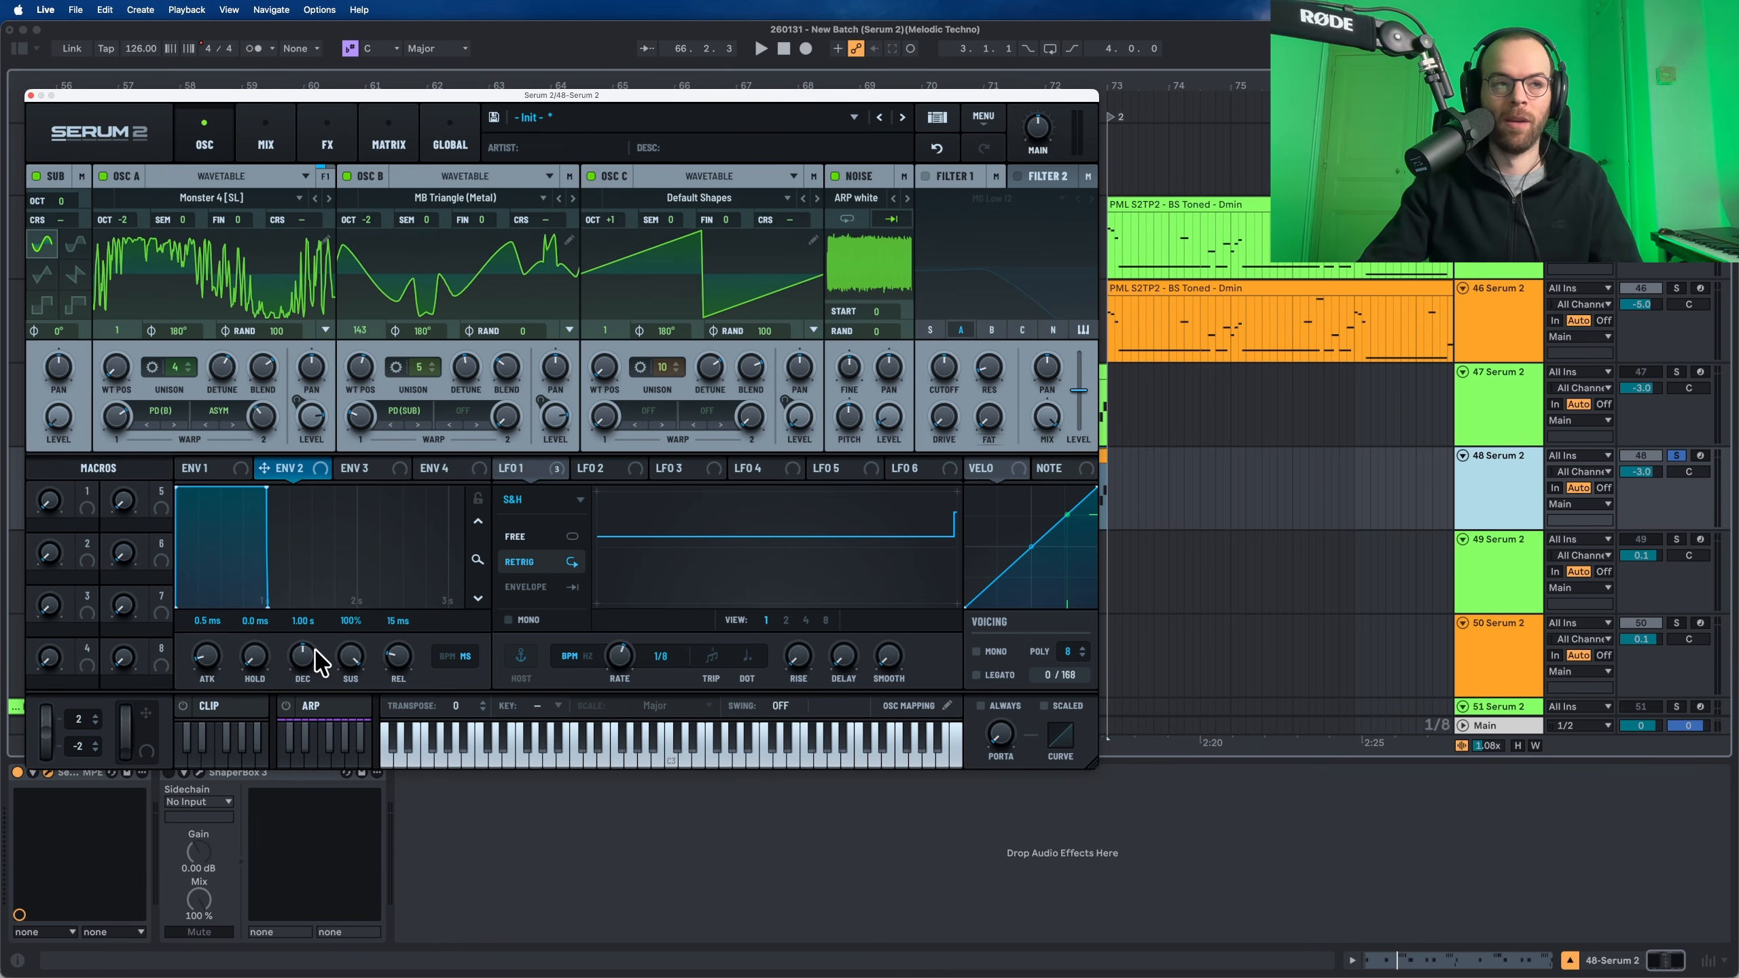
{"action": "left_click_drag", "start_coordinate": [348, 658], "coordinate": [349, 932]}
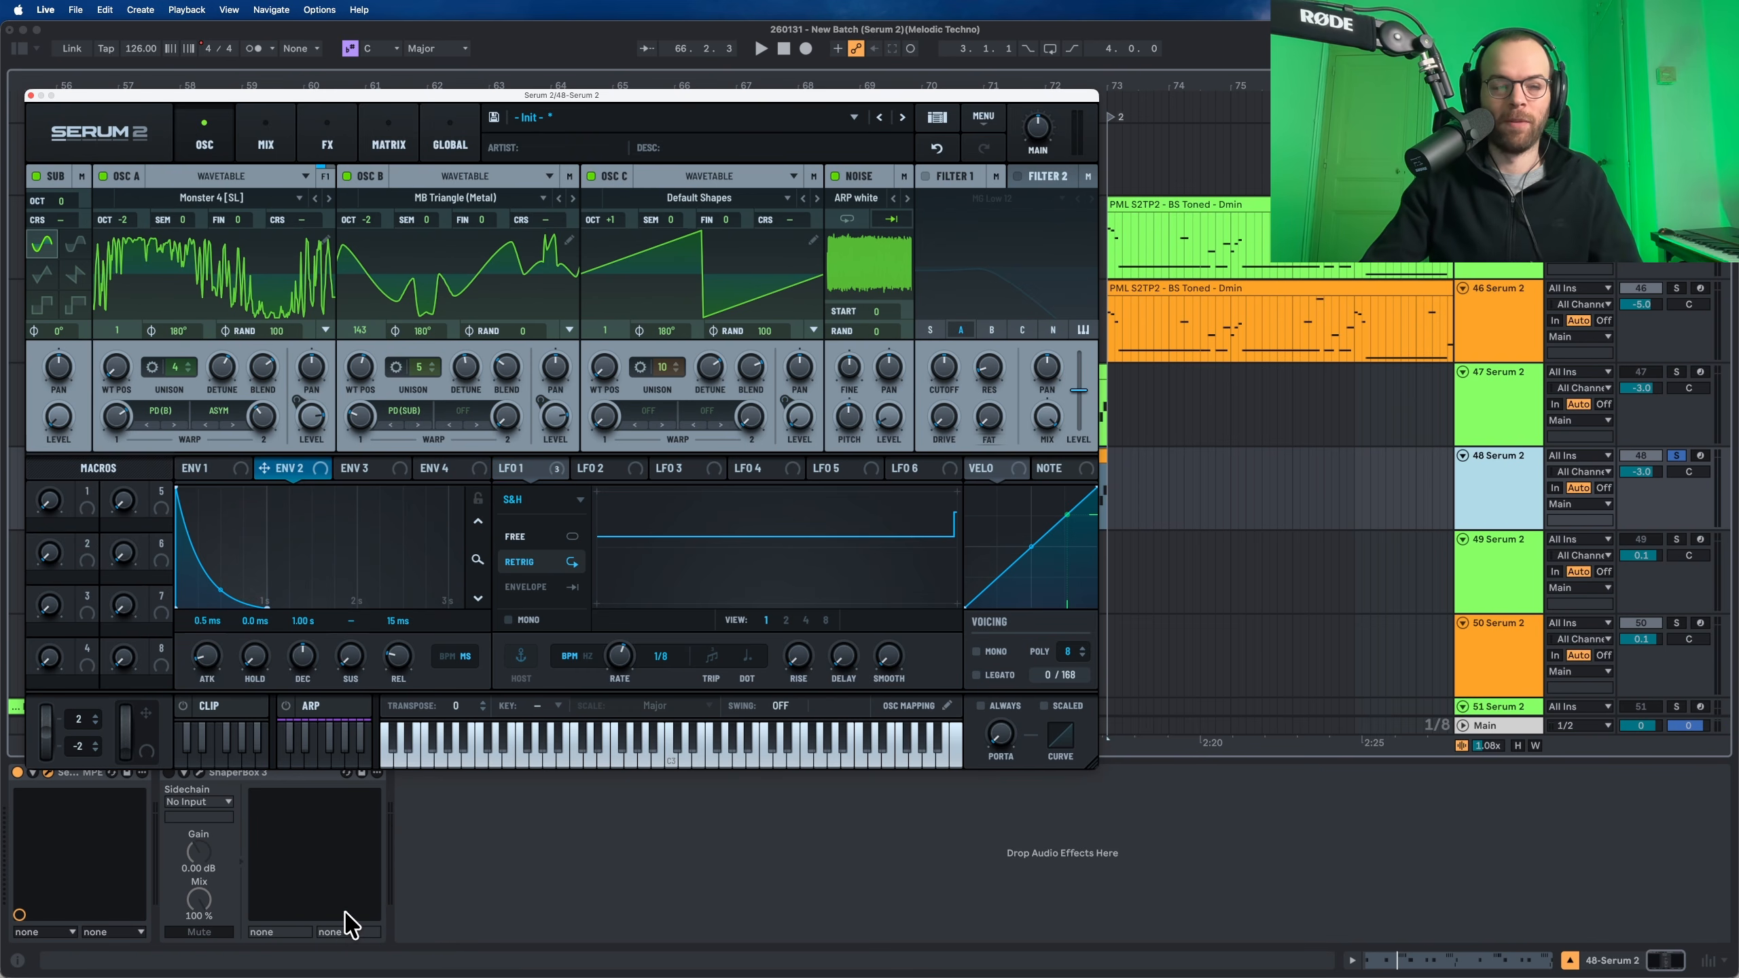
{"action": "left_click_drag", "start_coordinate": [303, 668], "coordinate": [303, 685]}
{"action": "key", "text": "space"}
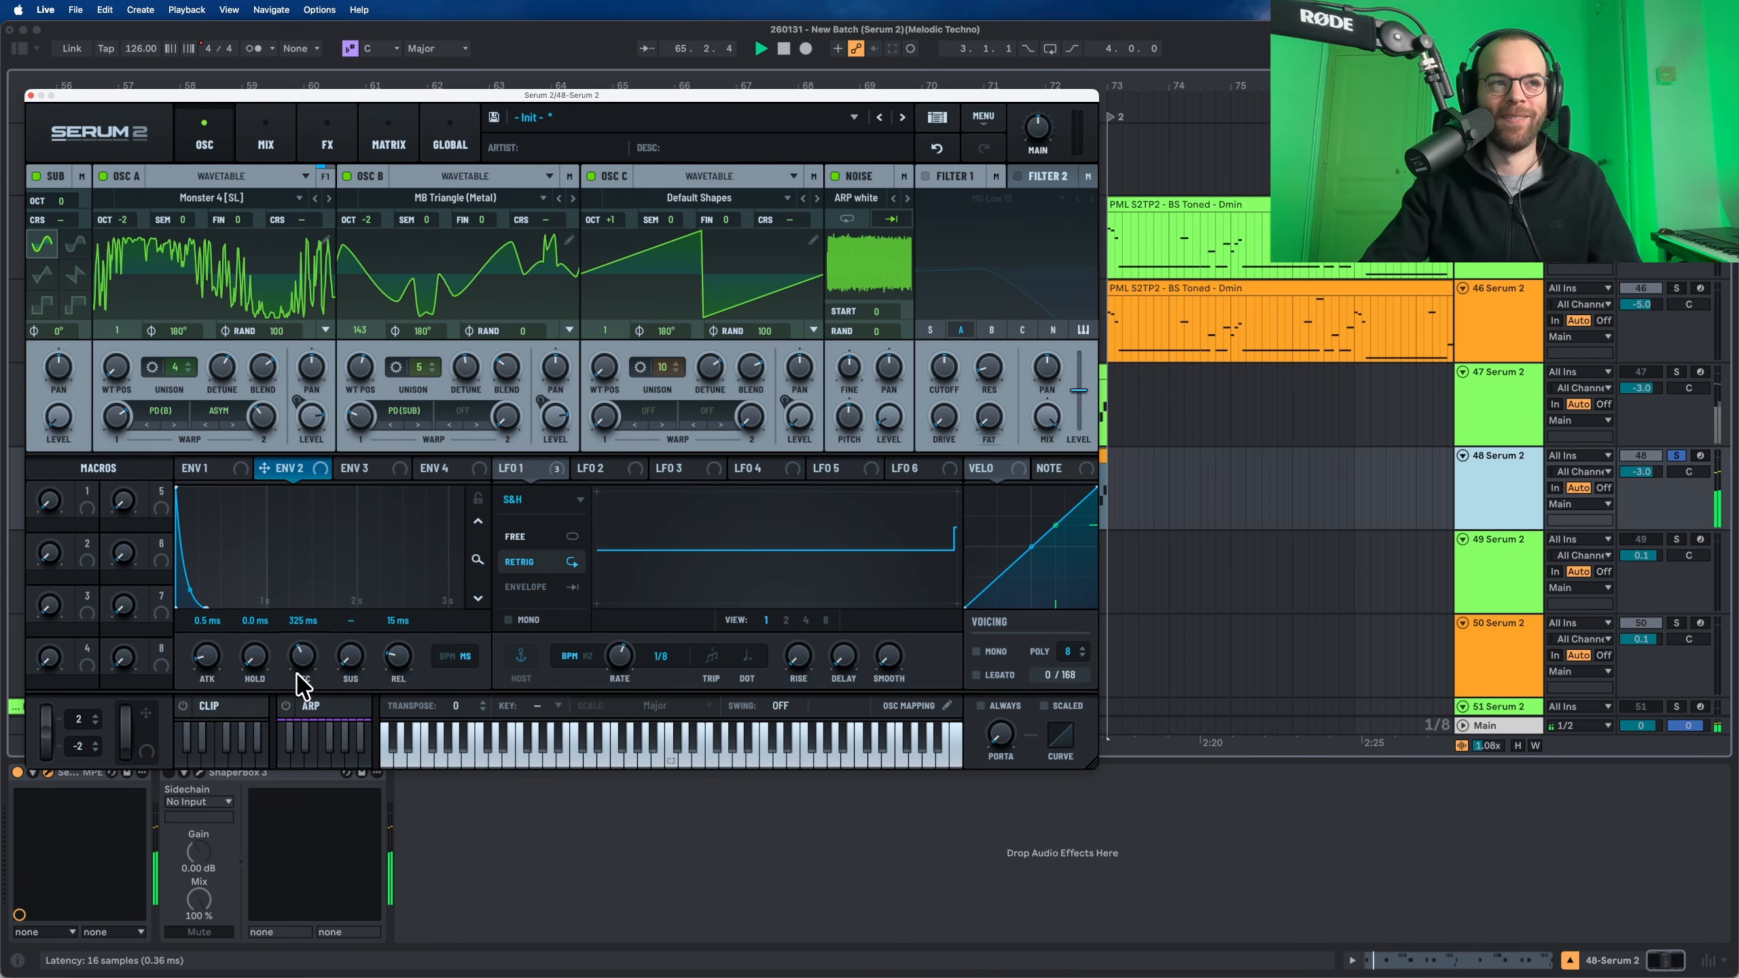
{"action": "left_click_drag", "start_coordinate": [296, 472], "coordinate": [875, 427]}
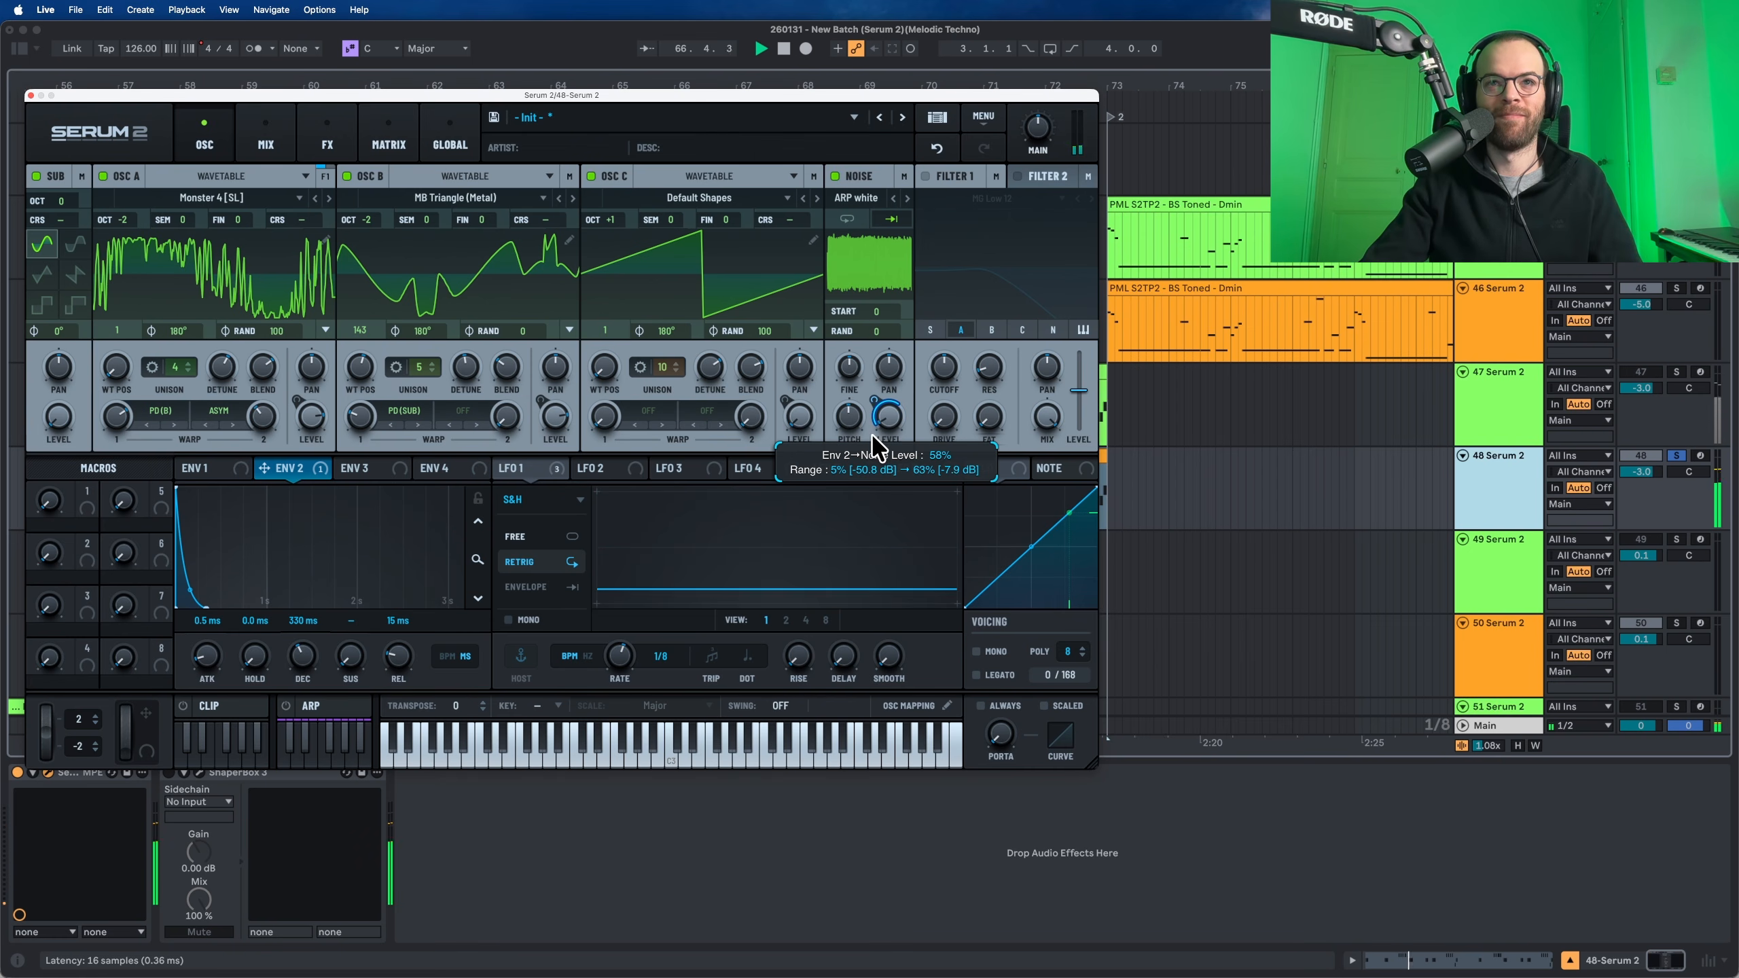
Audition the noise layer with oscillators A, B and C switched off, re-enabling them one by one to compare
{"action": "left_click", "coordinate": [592, 175]}
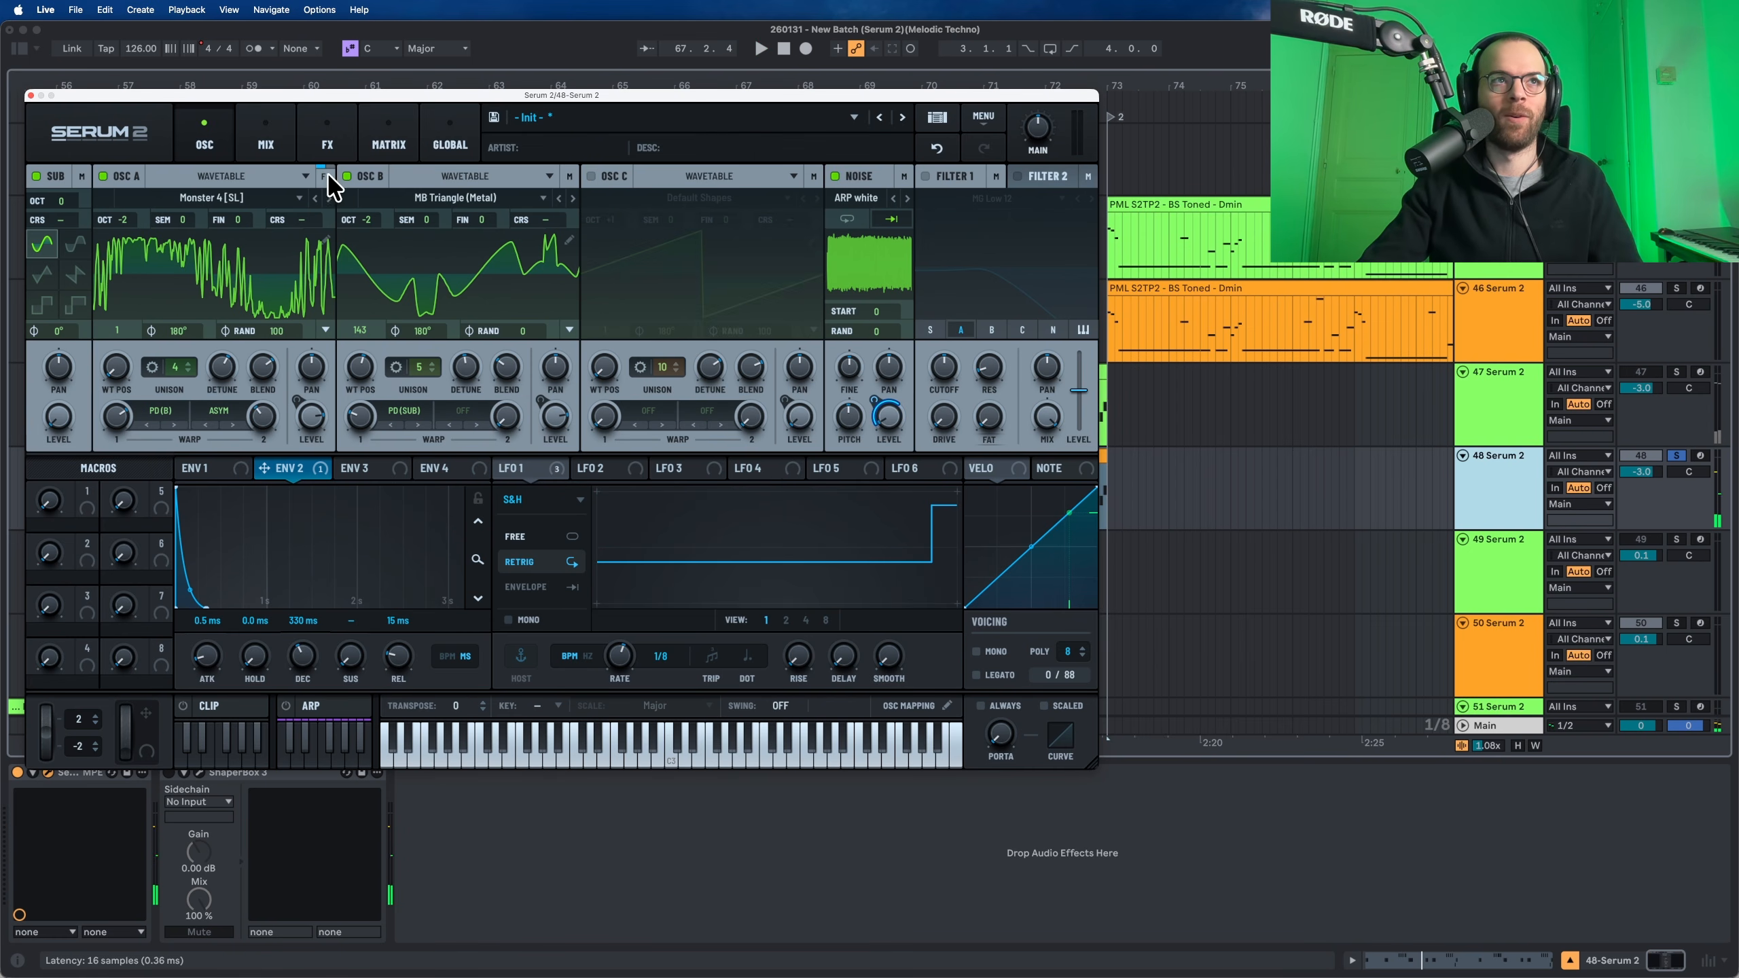
{"action": "left_click", "coordinate": [347, 176]}
{"action": "left_click", "coordinate": [106, 175]}
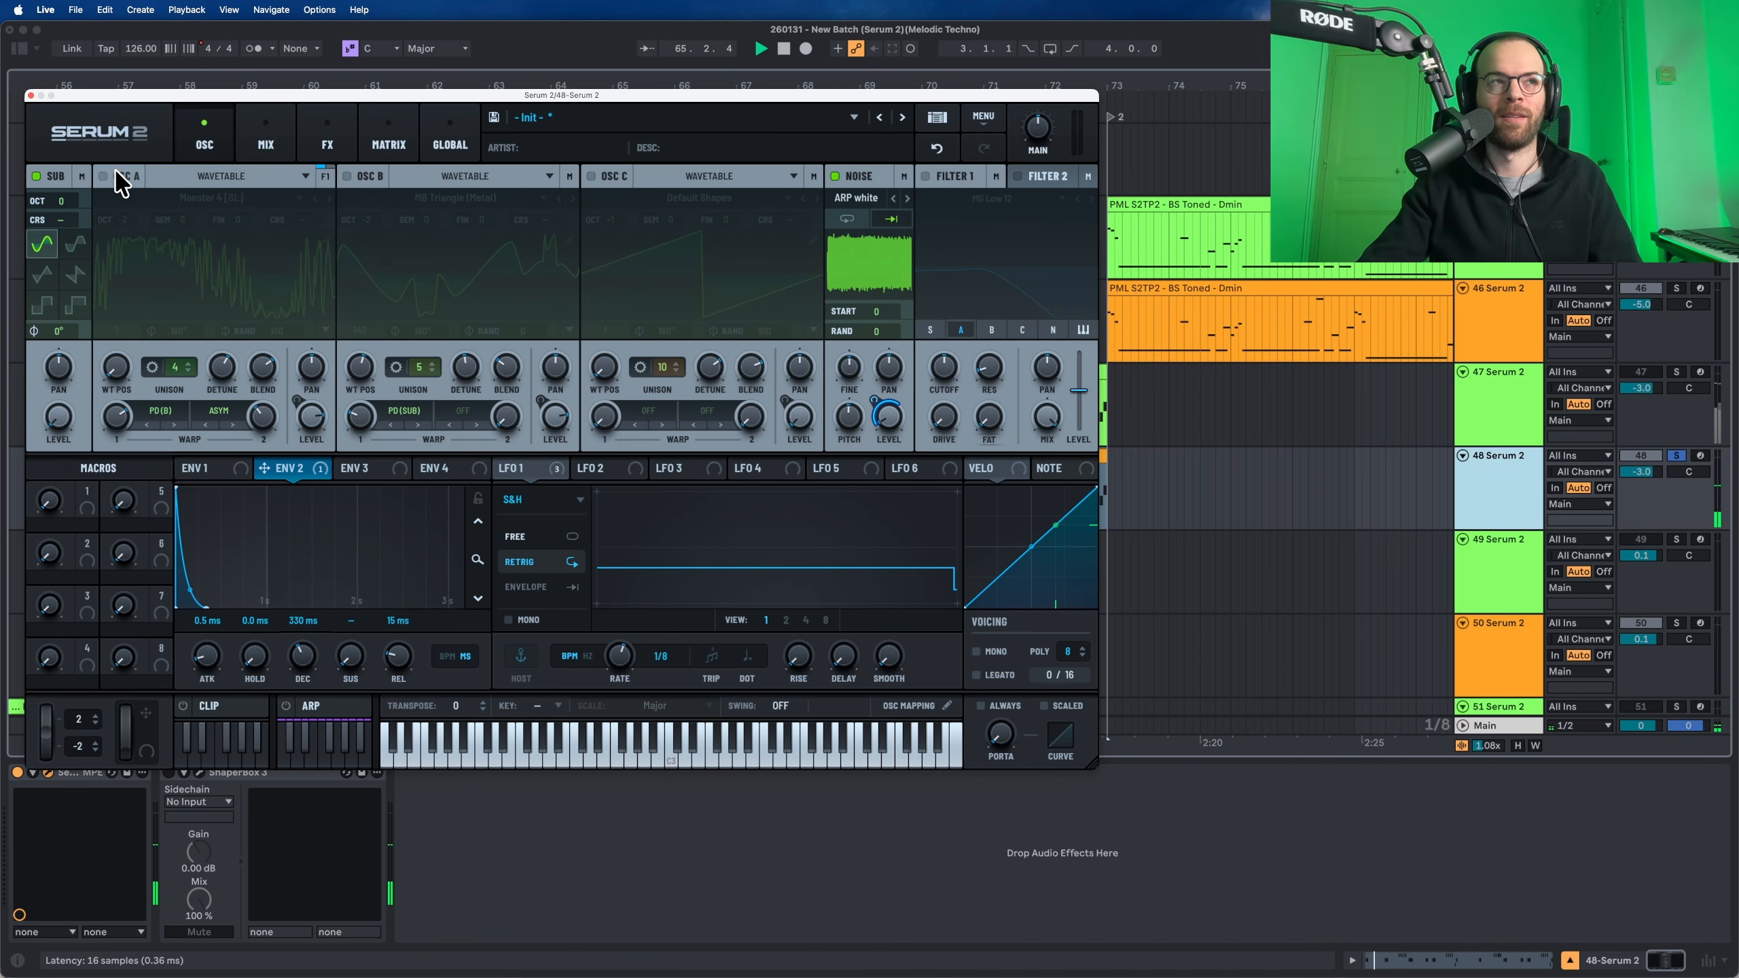
{"action": "left_click", "coordinate": [347, 176]}
{"action": "left_click", "coordinate": [591, 176]}
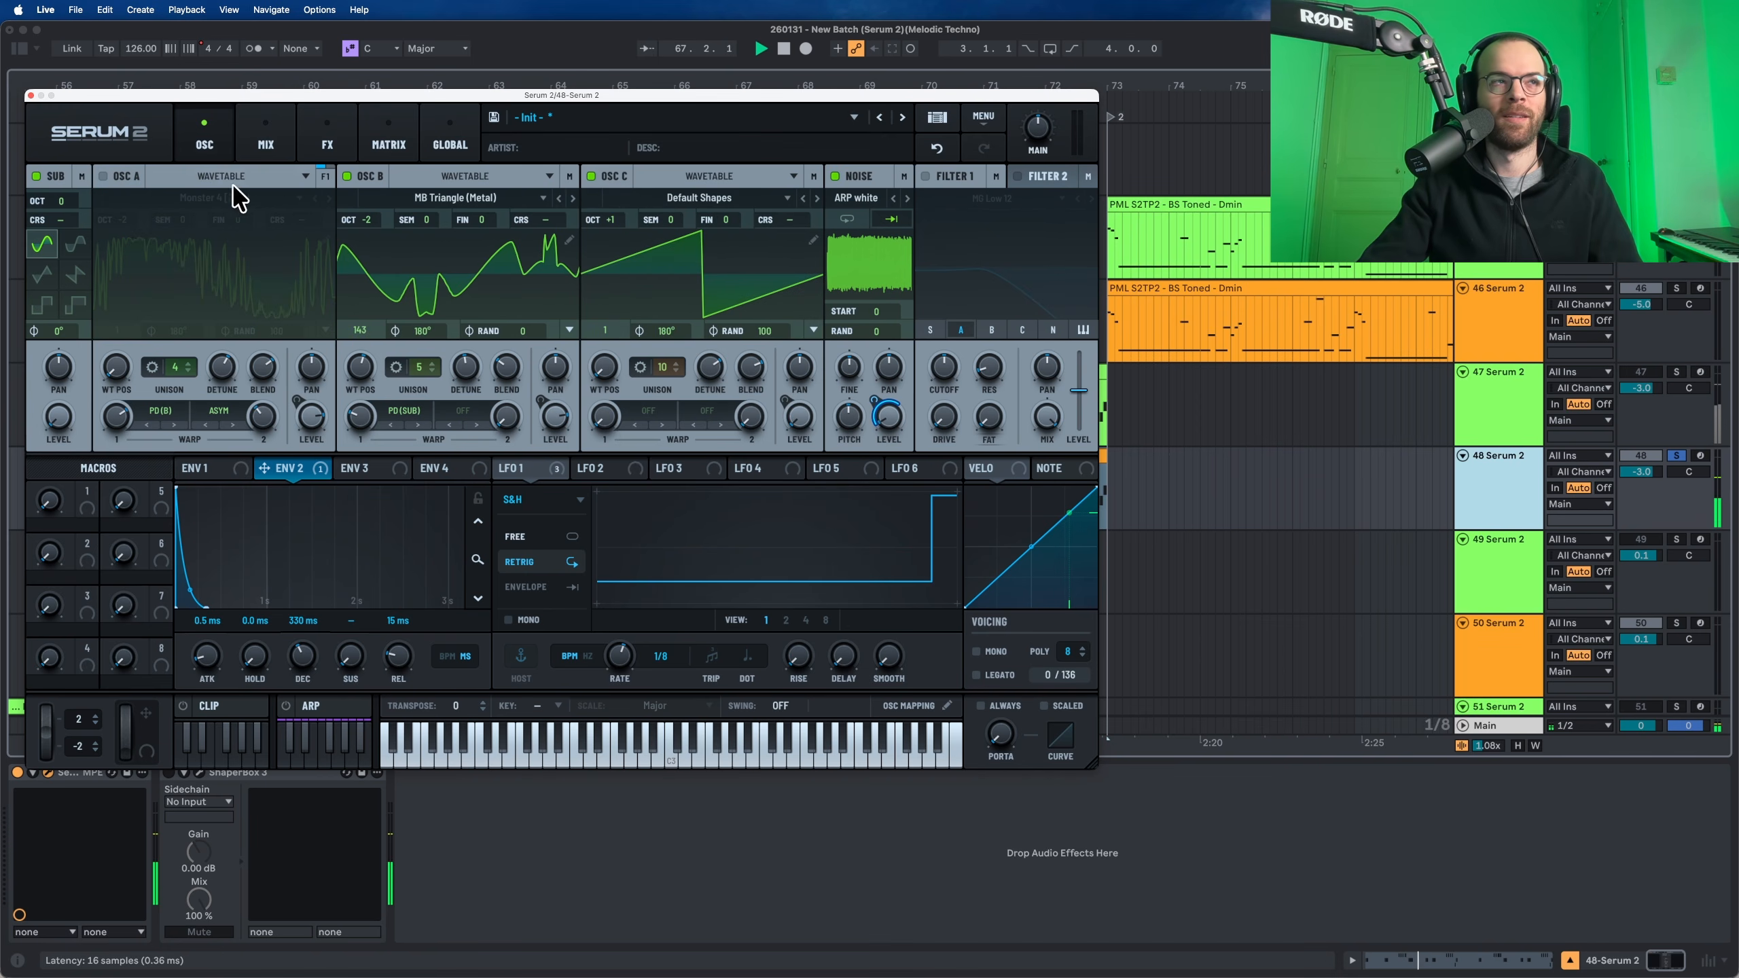
{"action": "left_click", "coordinate": [103, 176]}
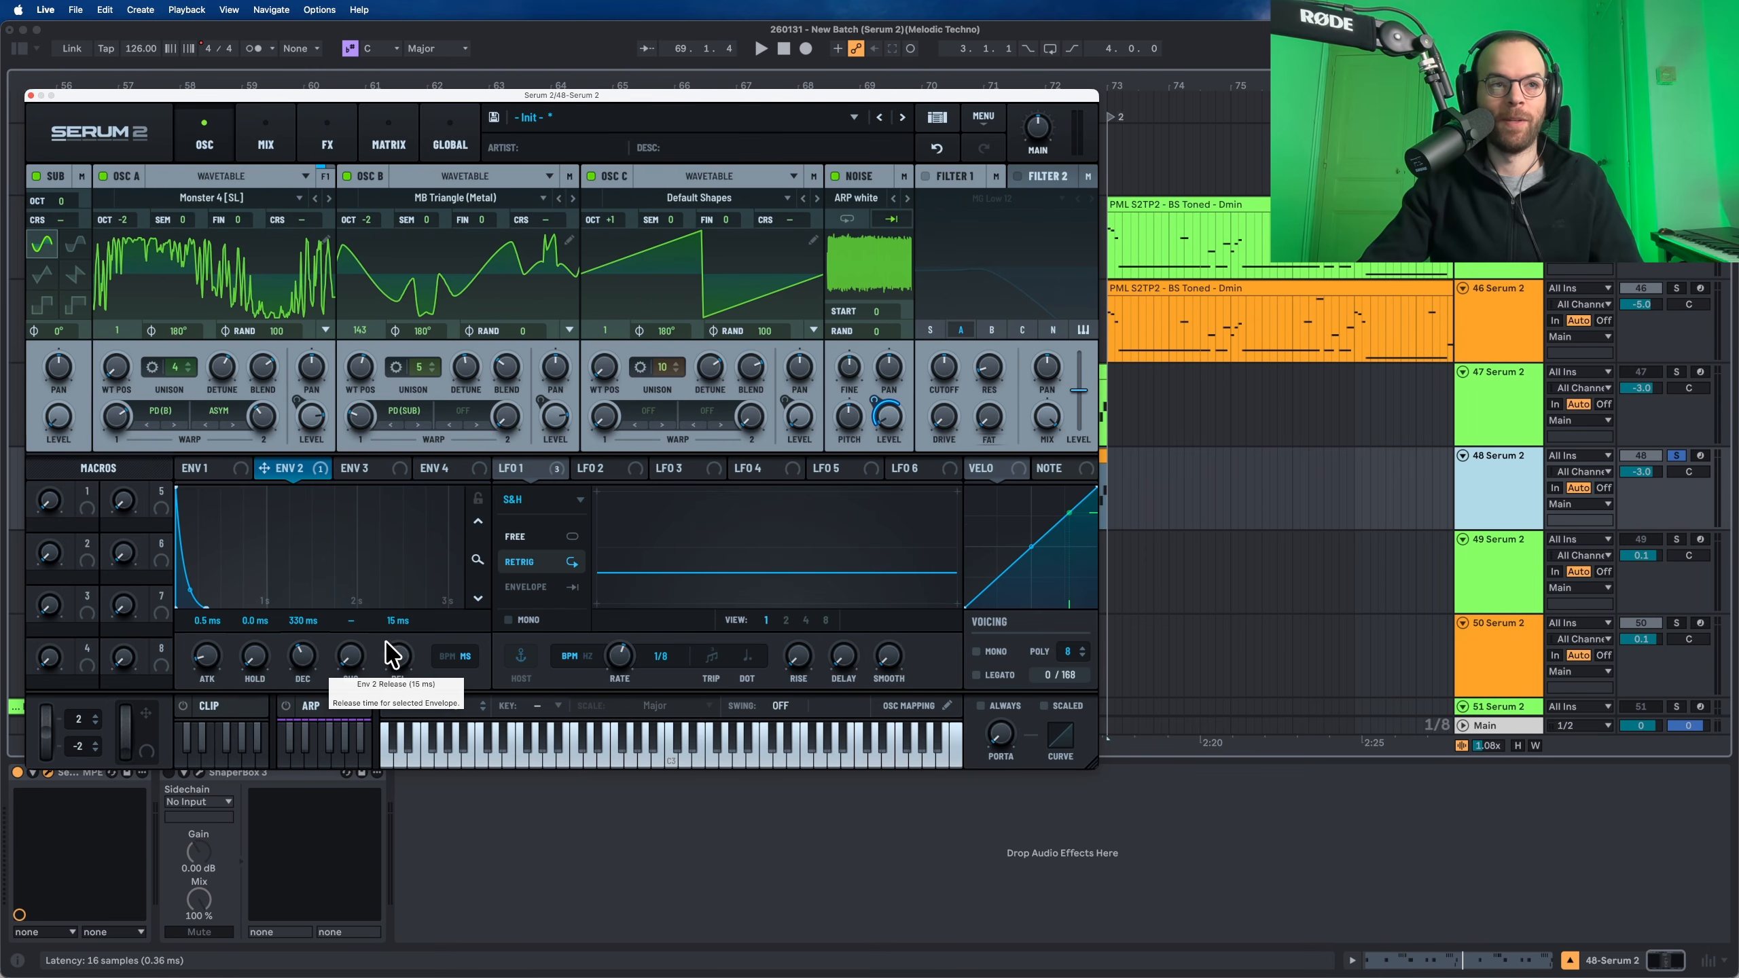
Set Env 2's release to 217 ms and its decay to 264 ms while auditioning the noise
{"action": "left_click_drag", "start_coordinate": [411, 658], "coordinate": [414, 627]}
{"action": "key", "text": "space"}
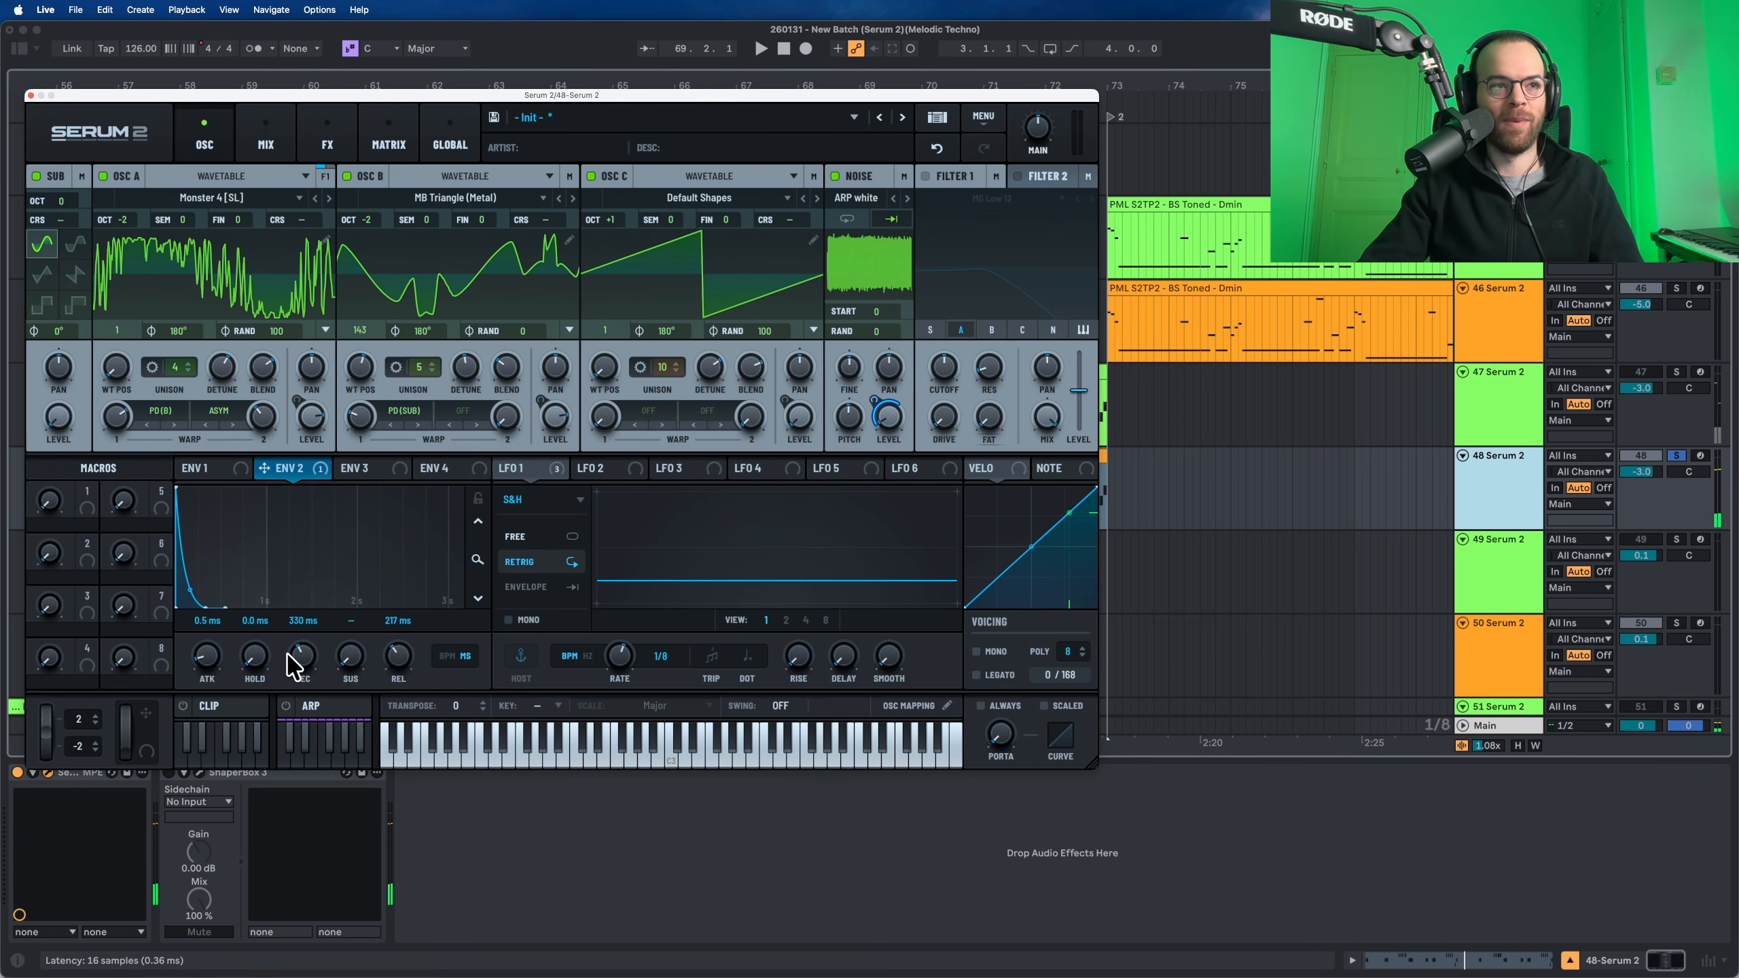
{"action": "left_click_drag", "start_coordinate": [287, 657], "coordinate": [287, 658]}
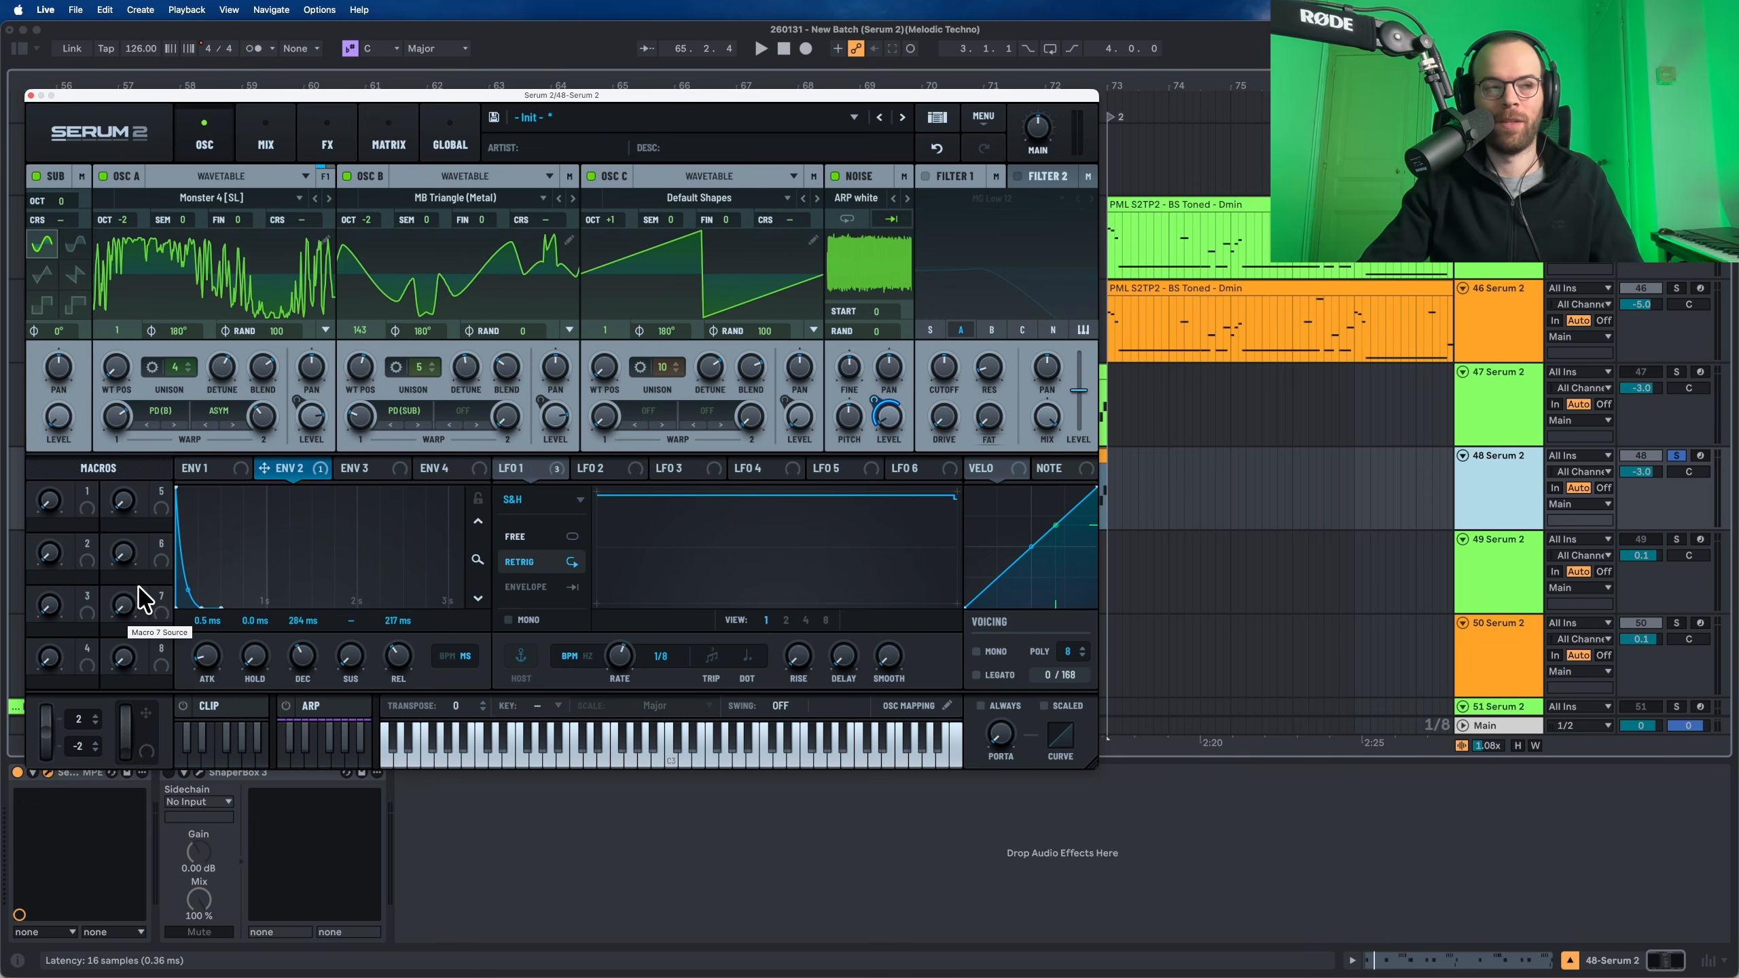
{"action": "key", "text": "space"}
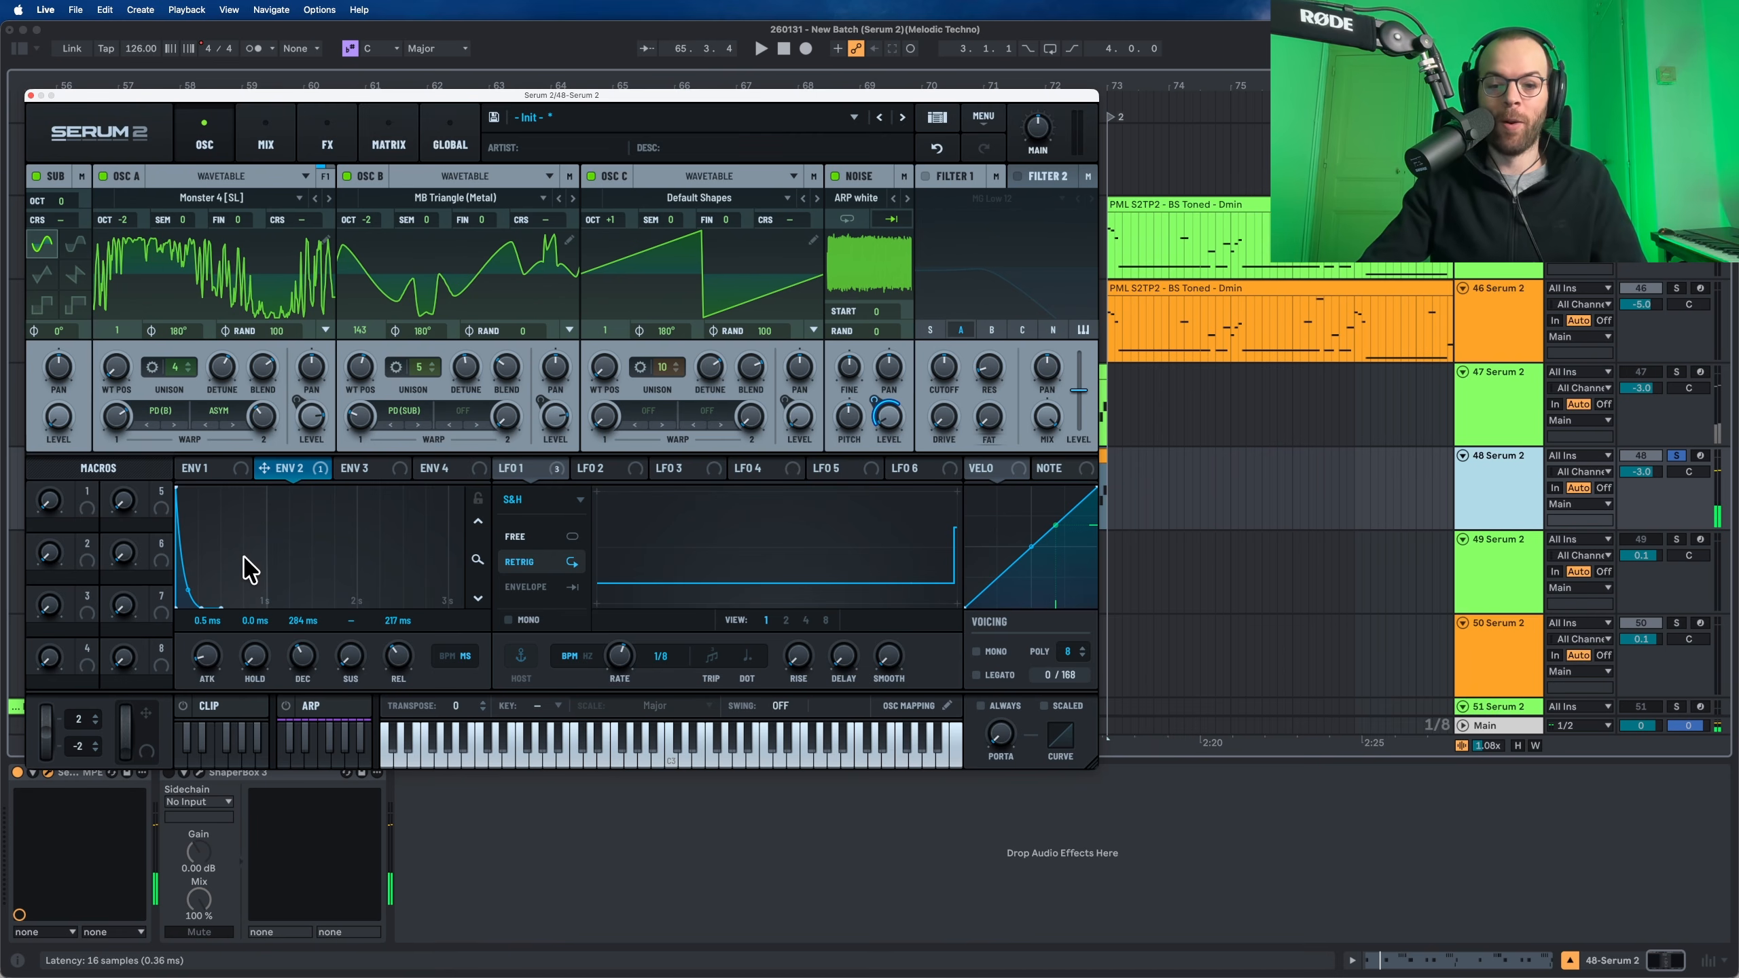
Shape Env 1 with 2.4 ms attack, 529 ms decay, -12 dB sustain and 218 ms release while auditioning the sound
{"action": "left_click", "coordinate": [216, 470]}
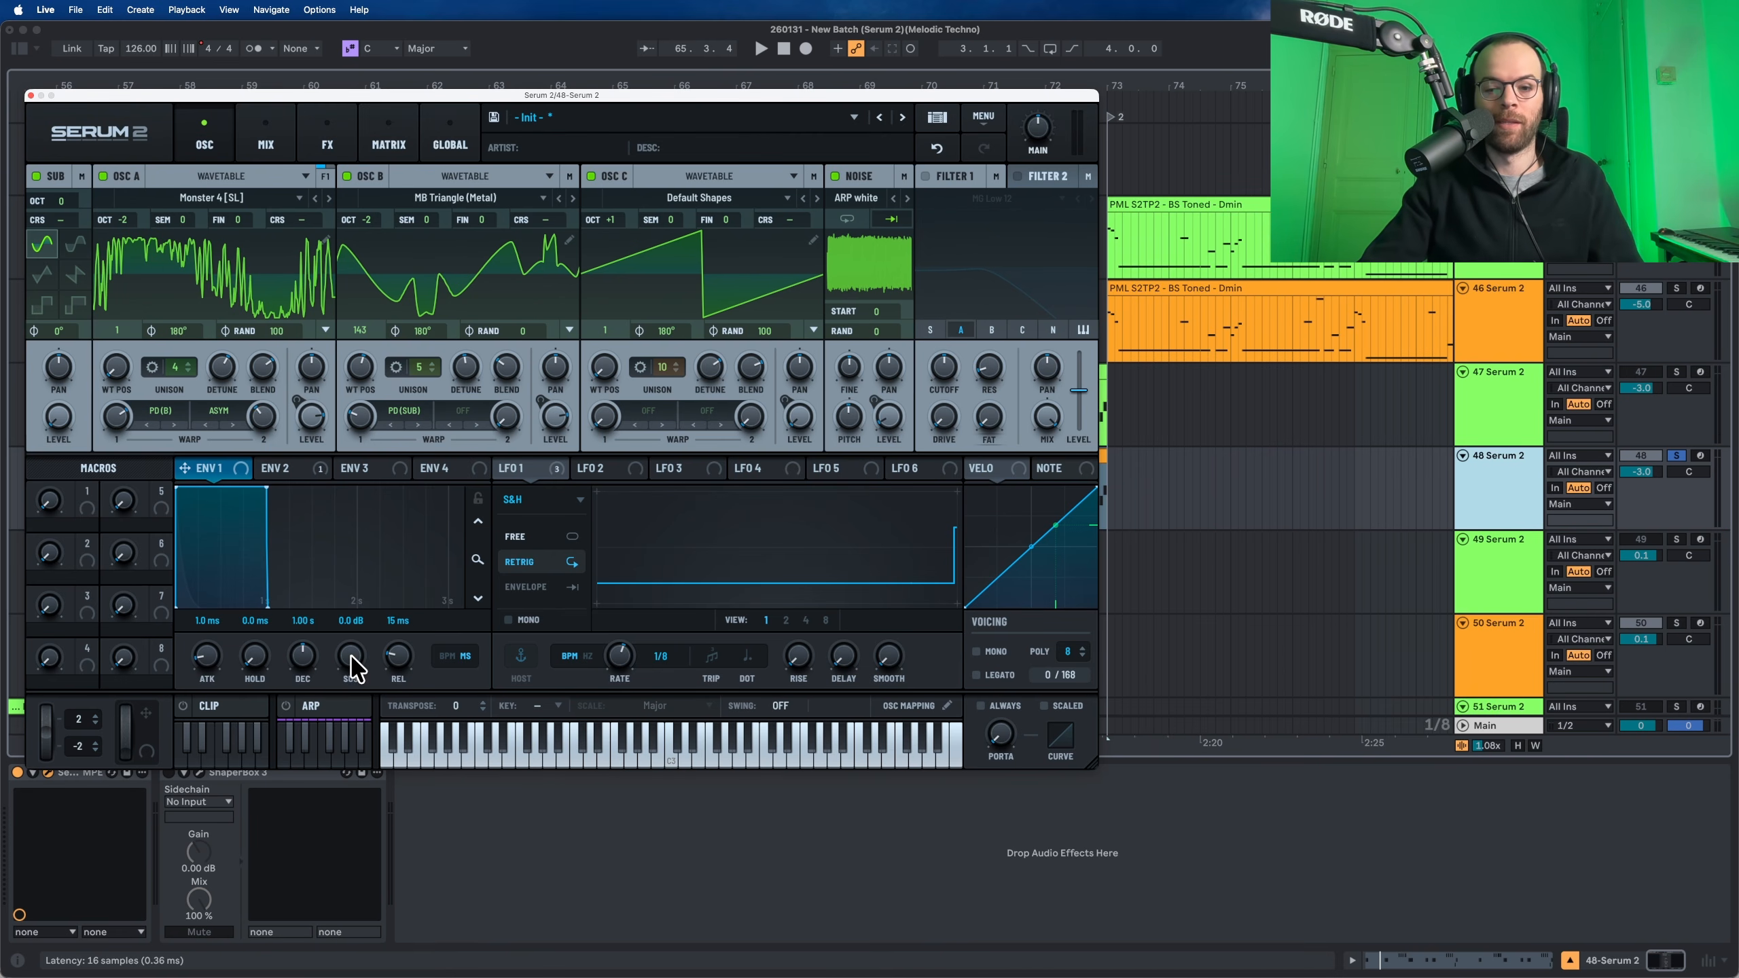
{"action": "left_click_drag", "start_coordinate": [350, 656], "coordinate": [345, 752]}
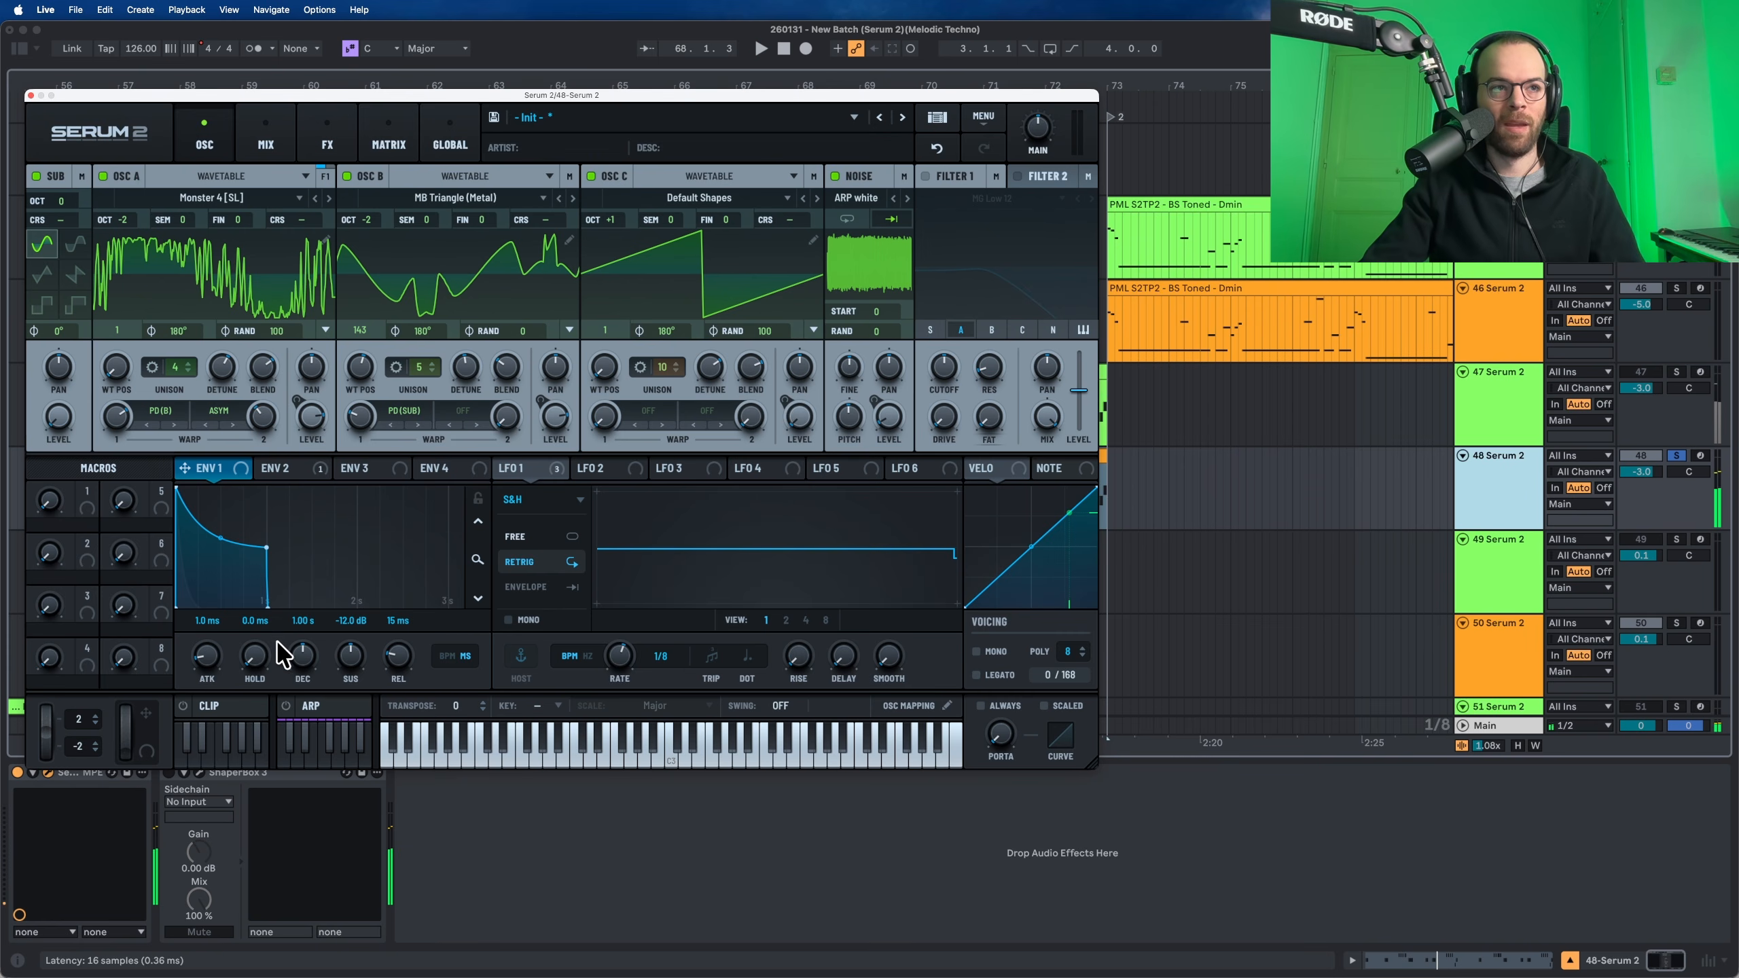
{"action": "left_click_drag", "start_coordinate": [288, 650], "coordinate": [293, 677]}
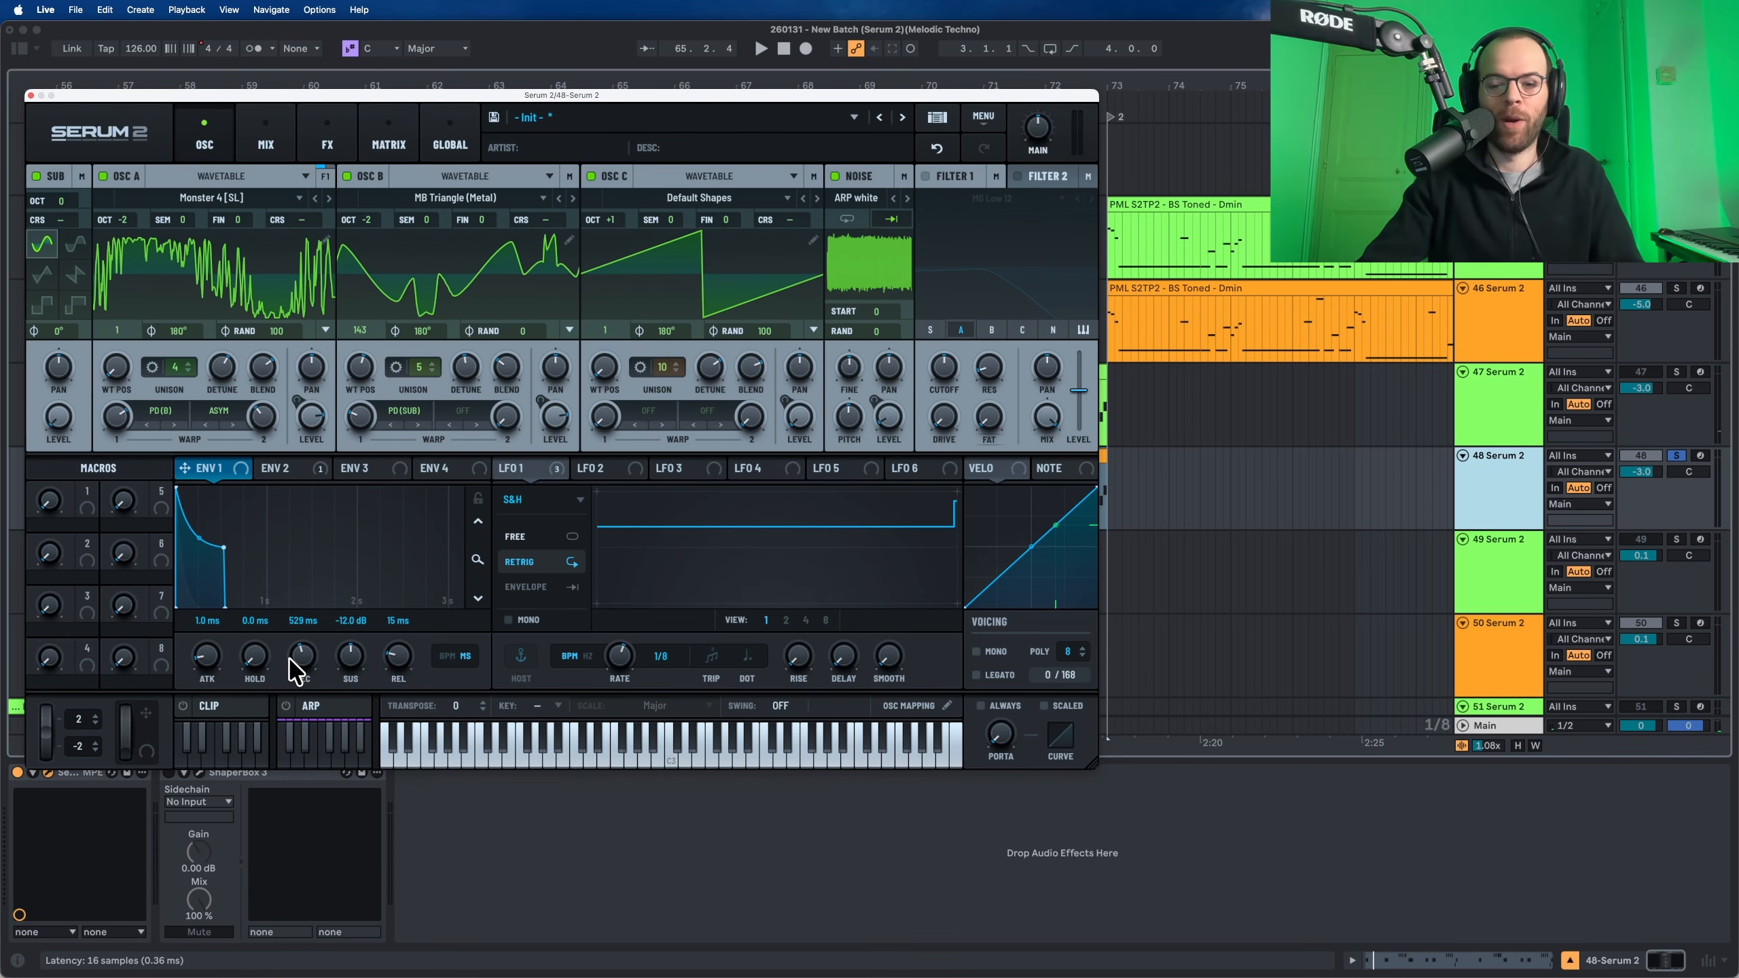
{"action": "left_click_drag", "start_coordinate": [400, 655], "coordinate": [404, 624]}
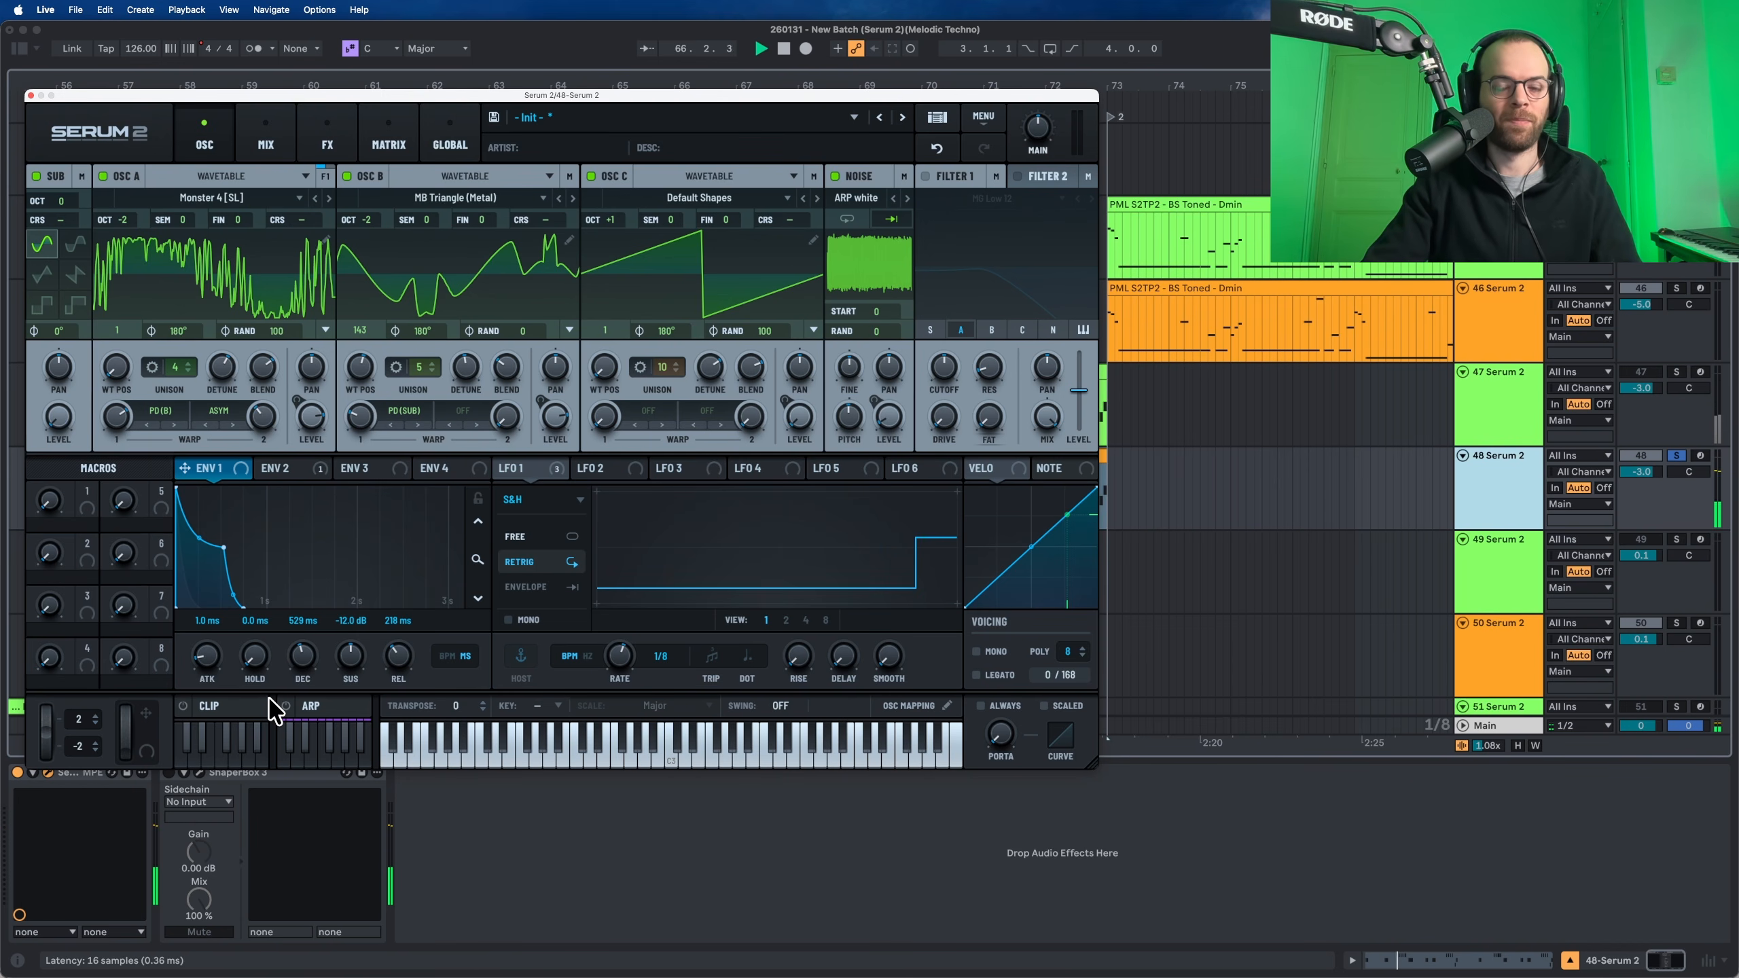
{"action": "key", "text": "space"}
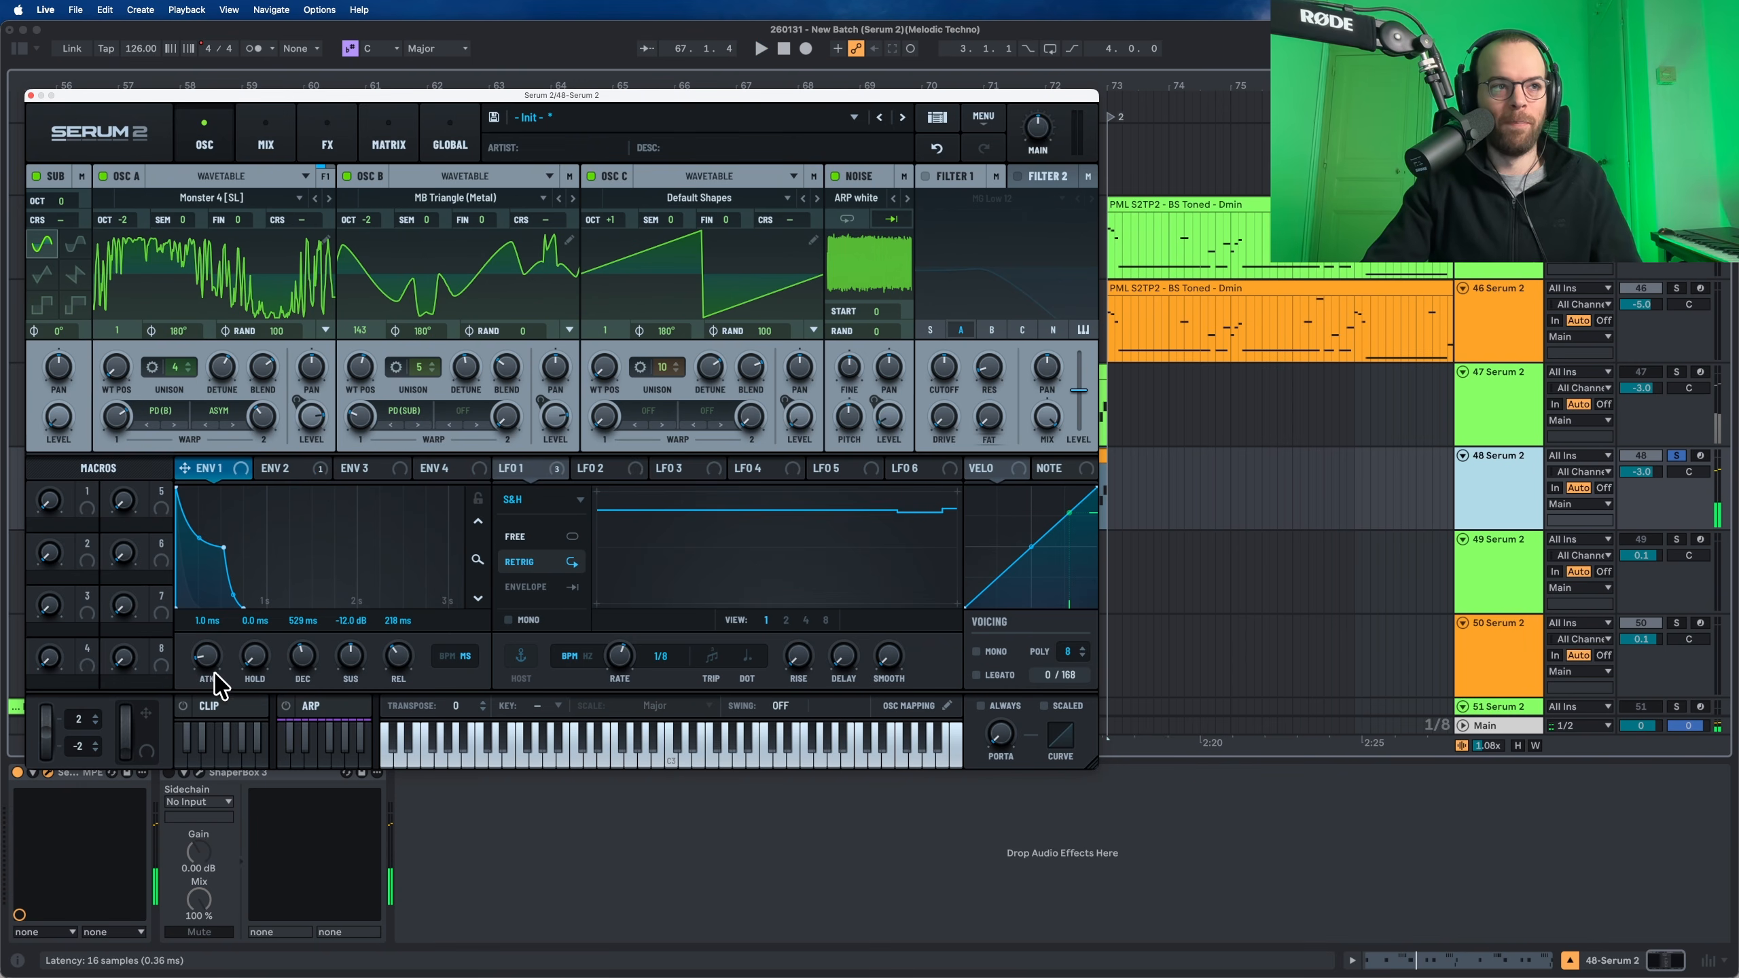
{"action": "scroll", "coordinate": [205, 656], "scroll_direction": "up", "scroll_amount": 1}
{"action": "key", "text": "space"}
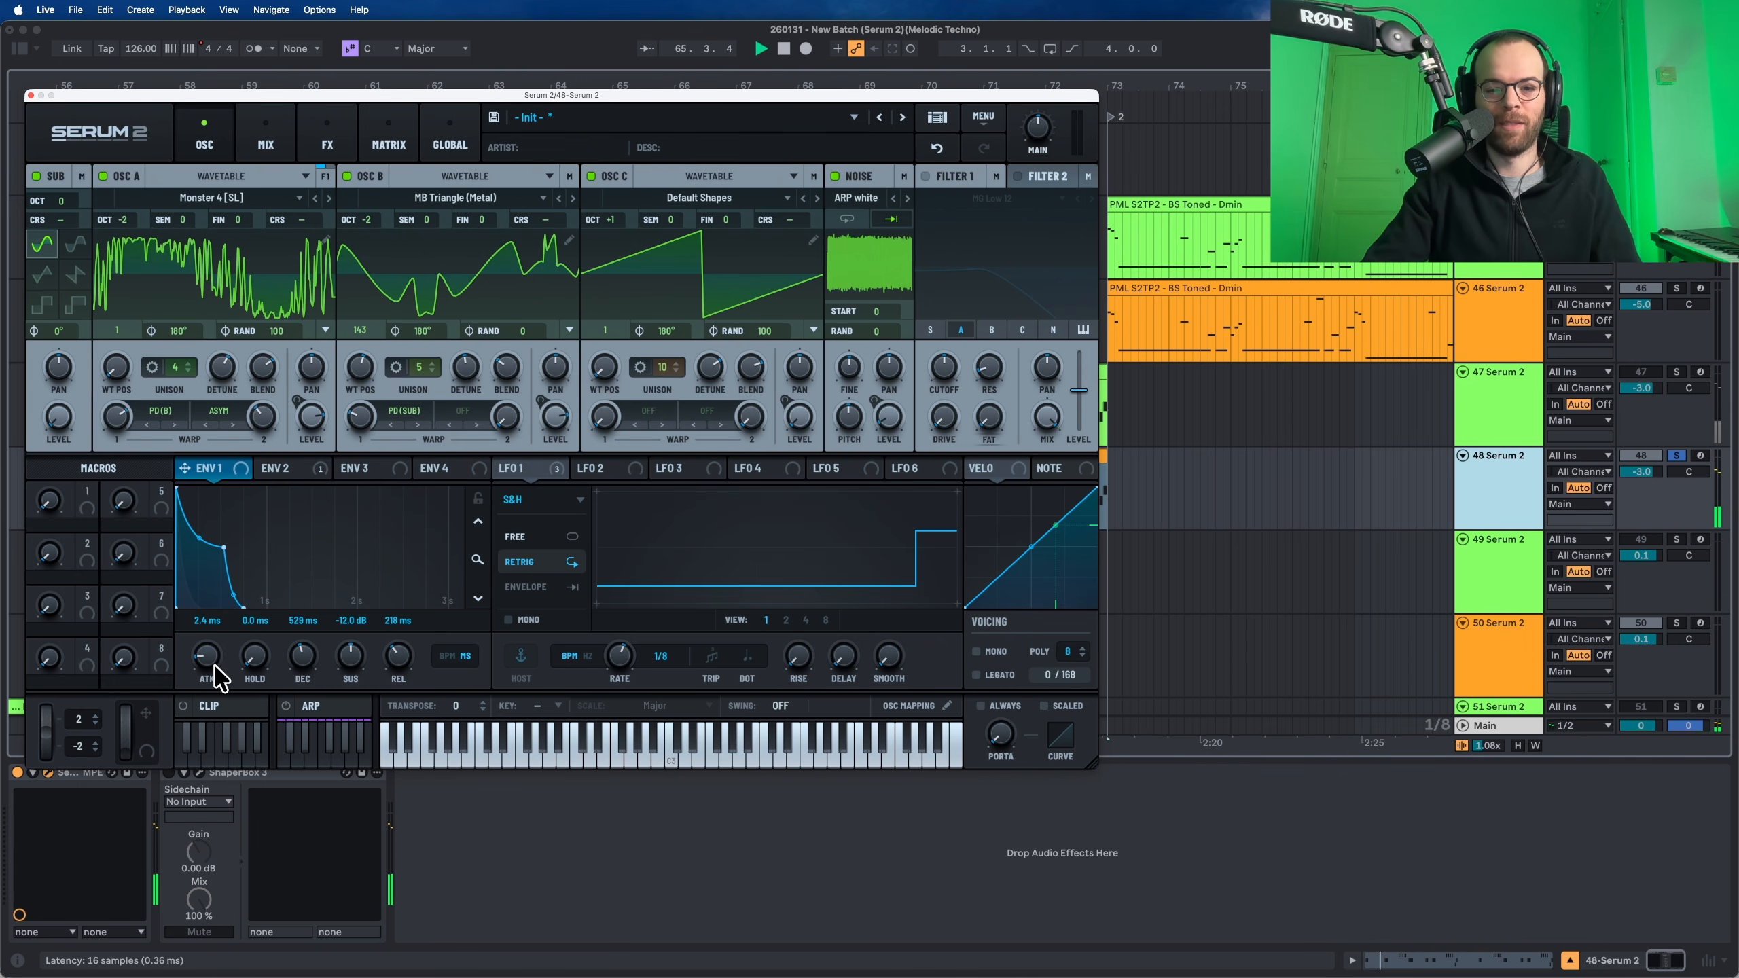
{"action": "key", "text": "space"}
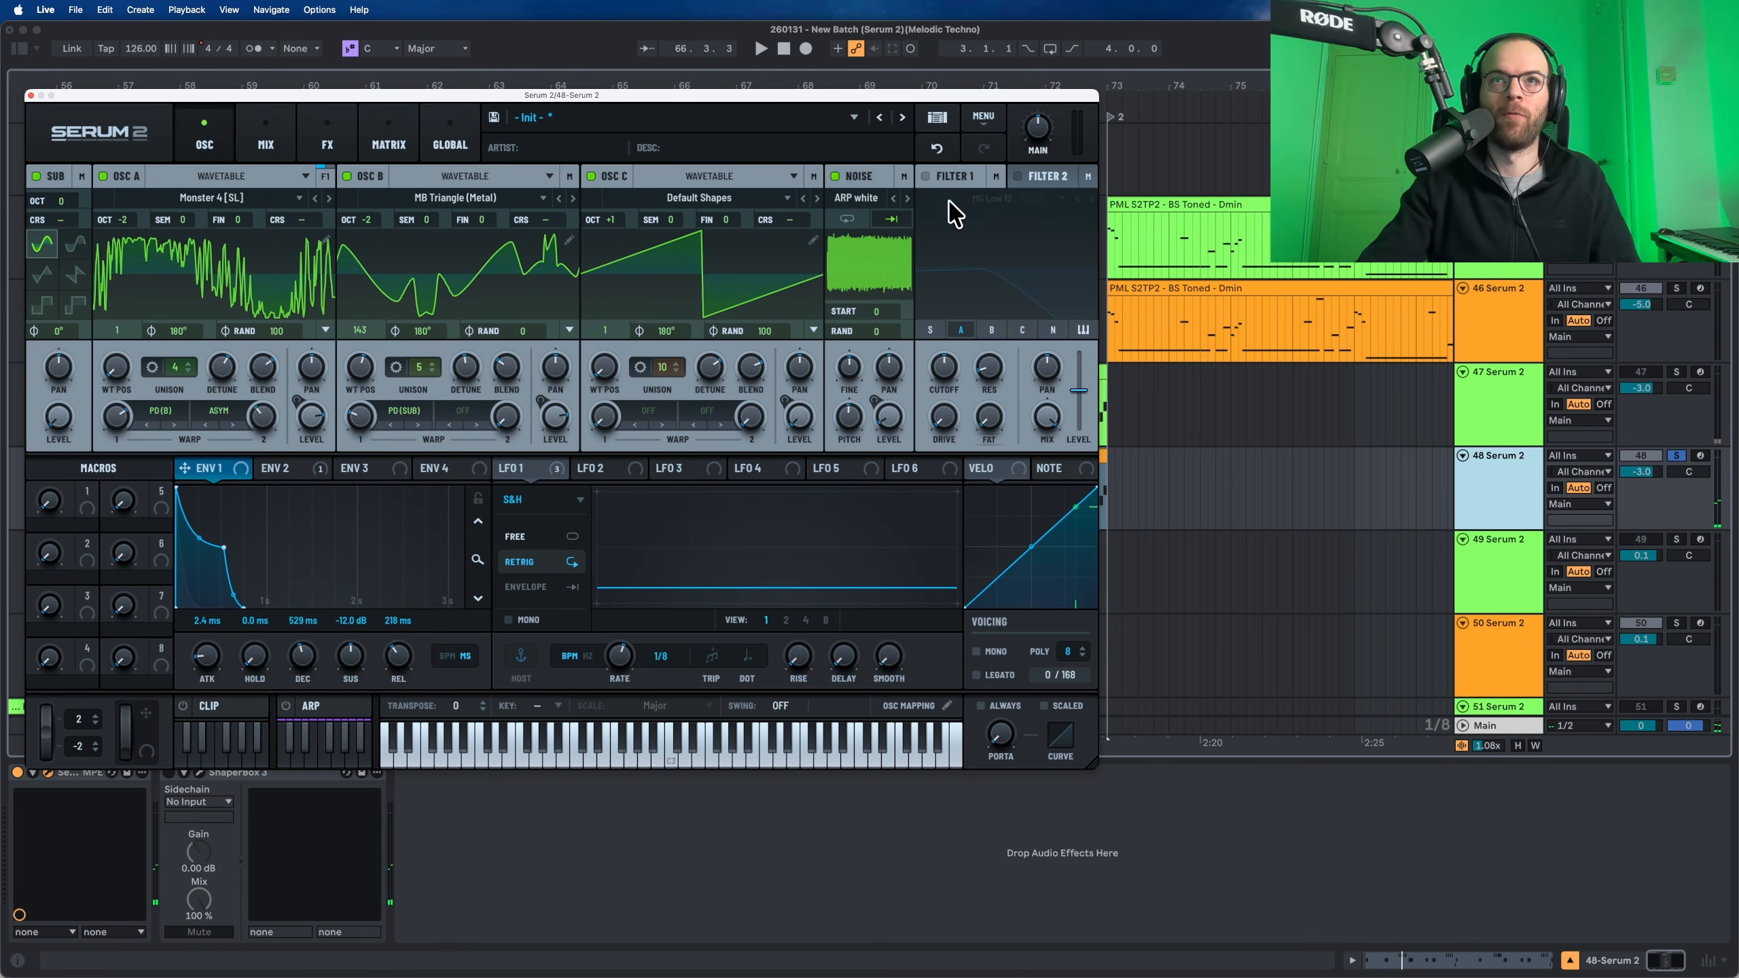
Enable Filter 1 as MG Low 12, route the sub, all three oscillators and noise through it, and lower its cutoff to minimum
{"action": "left_click", "coordinate": [925, 176]}
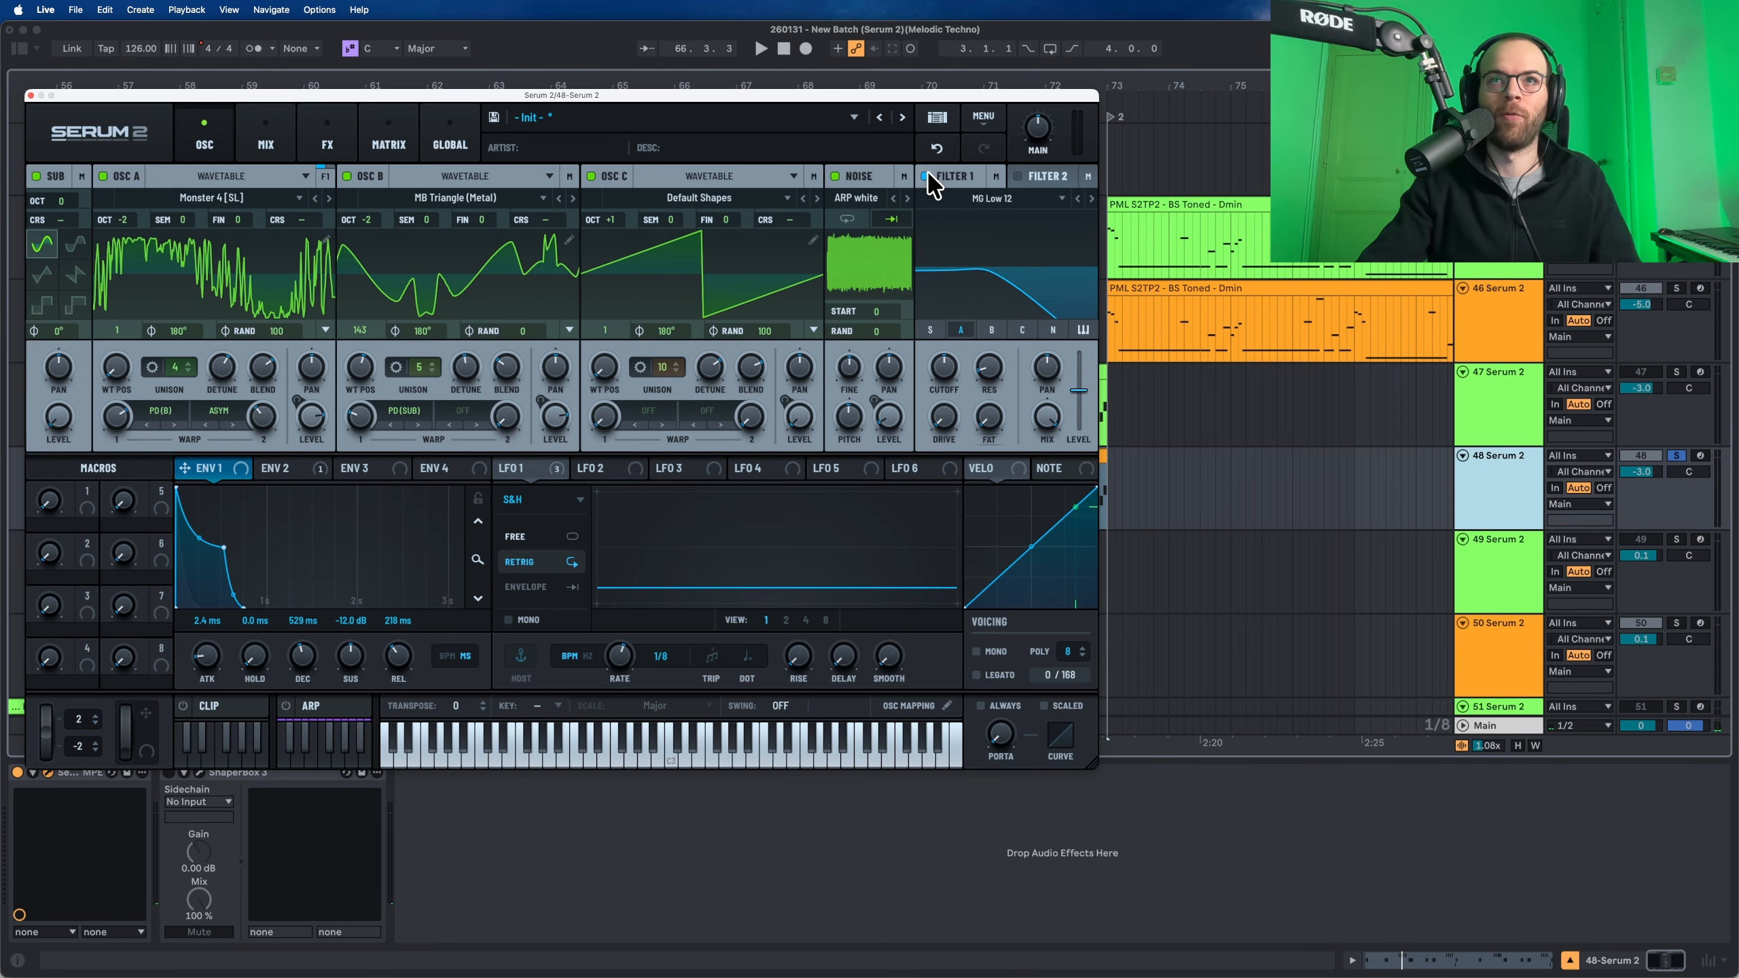
{"action": "left_click", "coordinate": [931, 330]}
{"action": "left_click", "coordinate": [991, 330]}
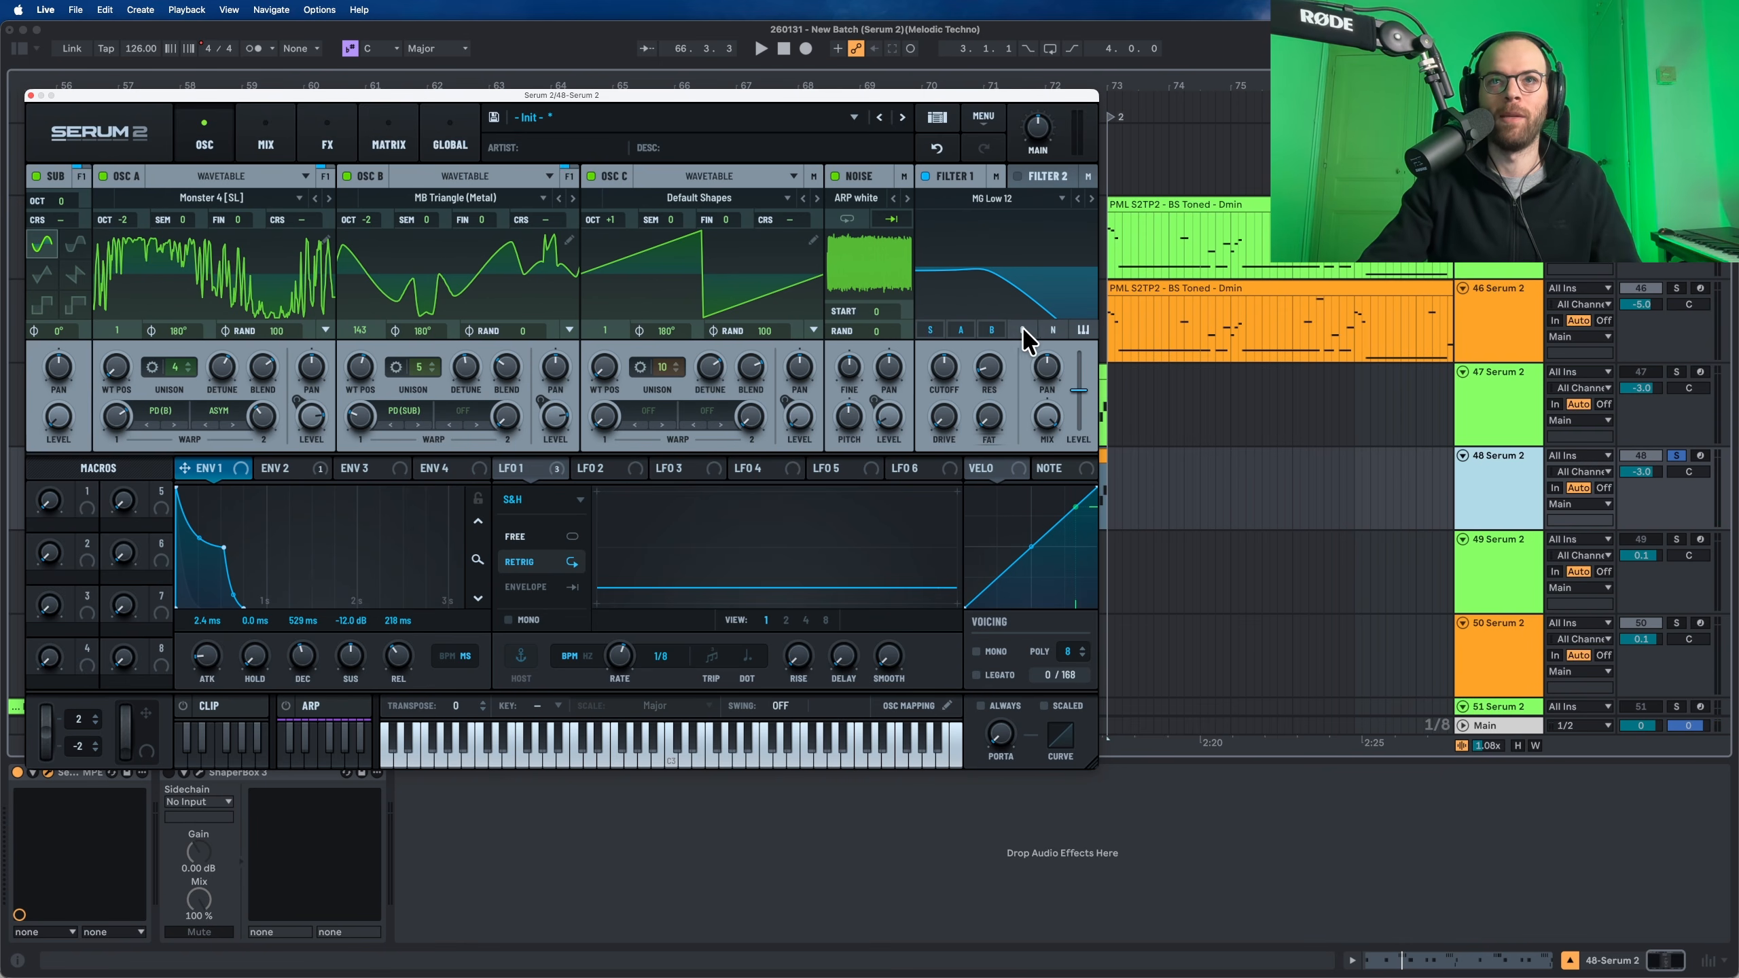
{"action": "left_click", "coordinate": [1022, 330]}
{"action": "left_click", "coordinate": [1052, 330]}
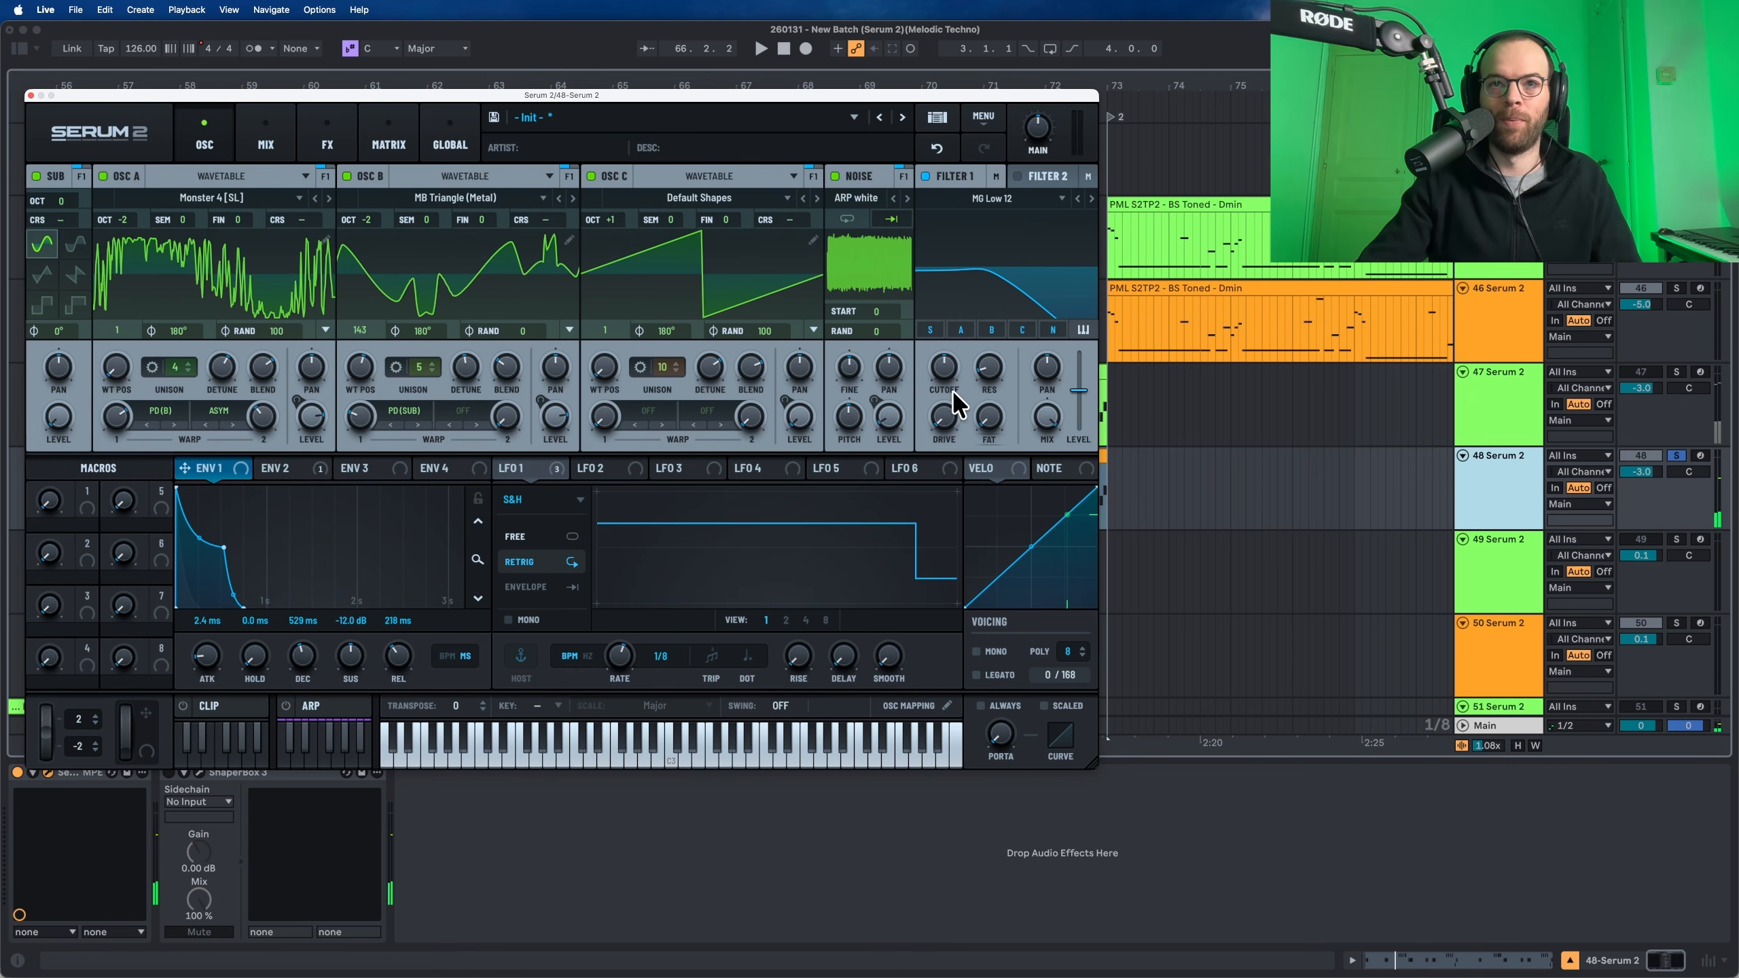
{"action": "left_click_drag", "start_coordinate": [954, 394], "coordinate": [945, 509]}
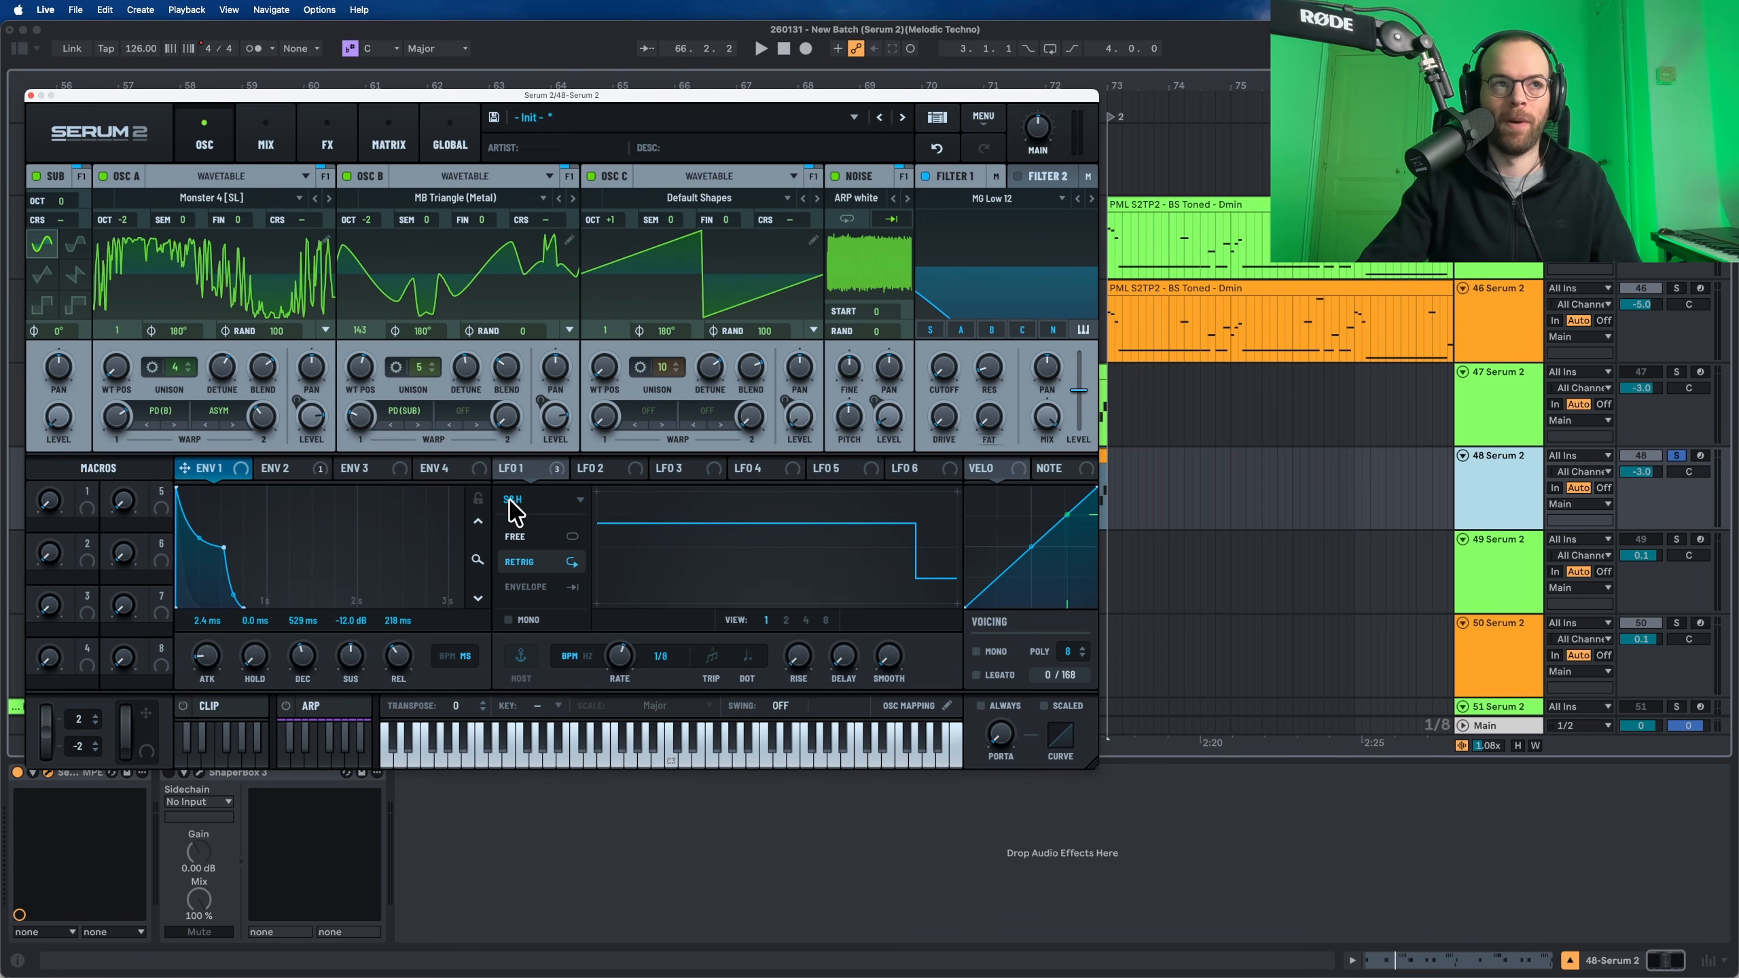
Assign Env 3 and velocity to the Filter 1 cutoff, with the velocity amount at 52%
{"action": "left_click", "coordinate": [369, 469]}
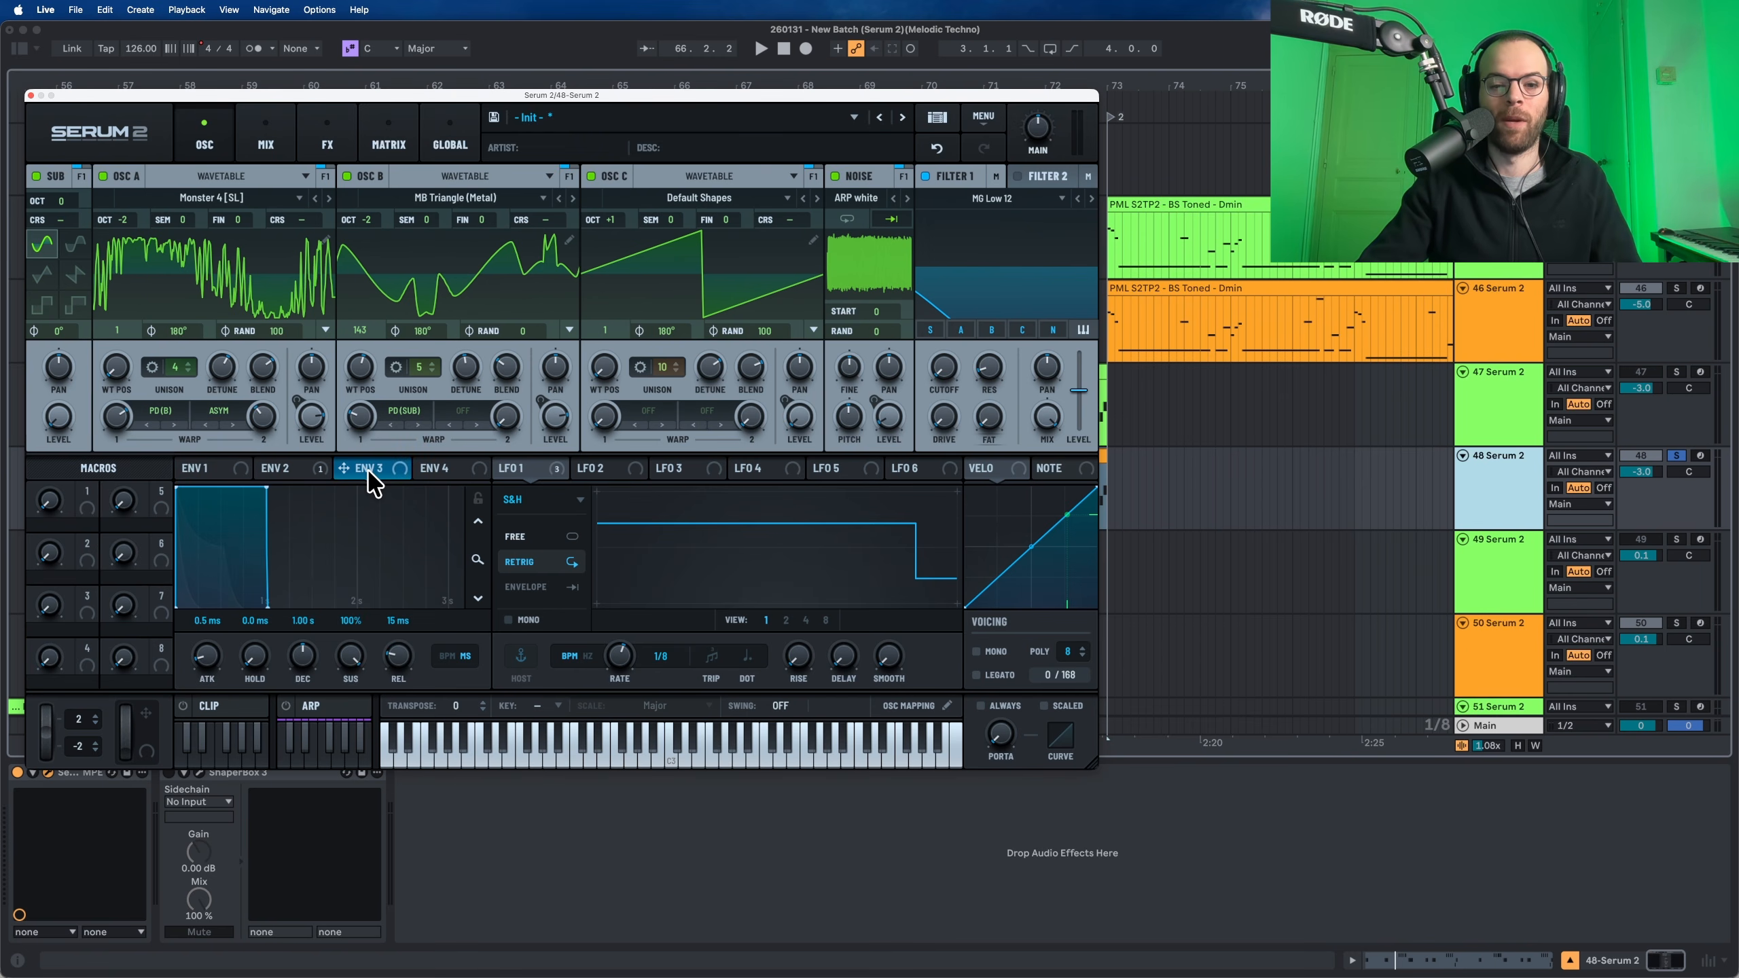
{"action": "left_click_drag", "start_coordinate": [369, 473], "coordinate": [928, 393]}
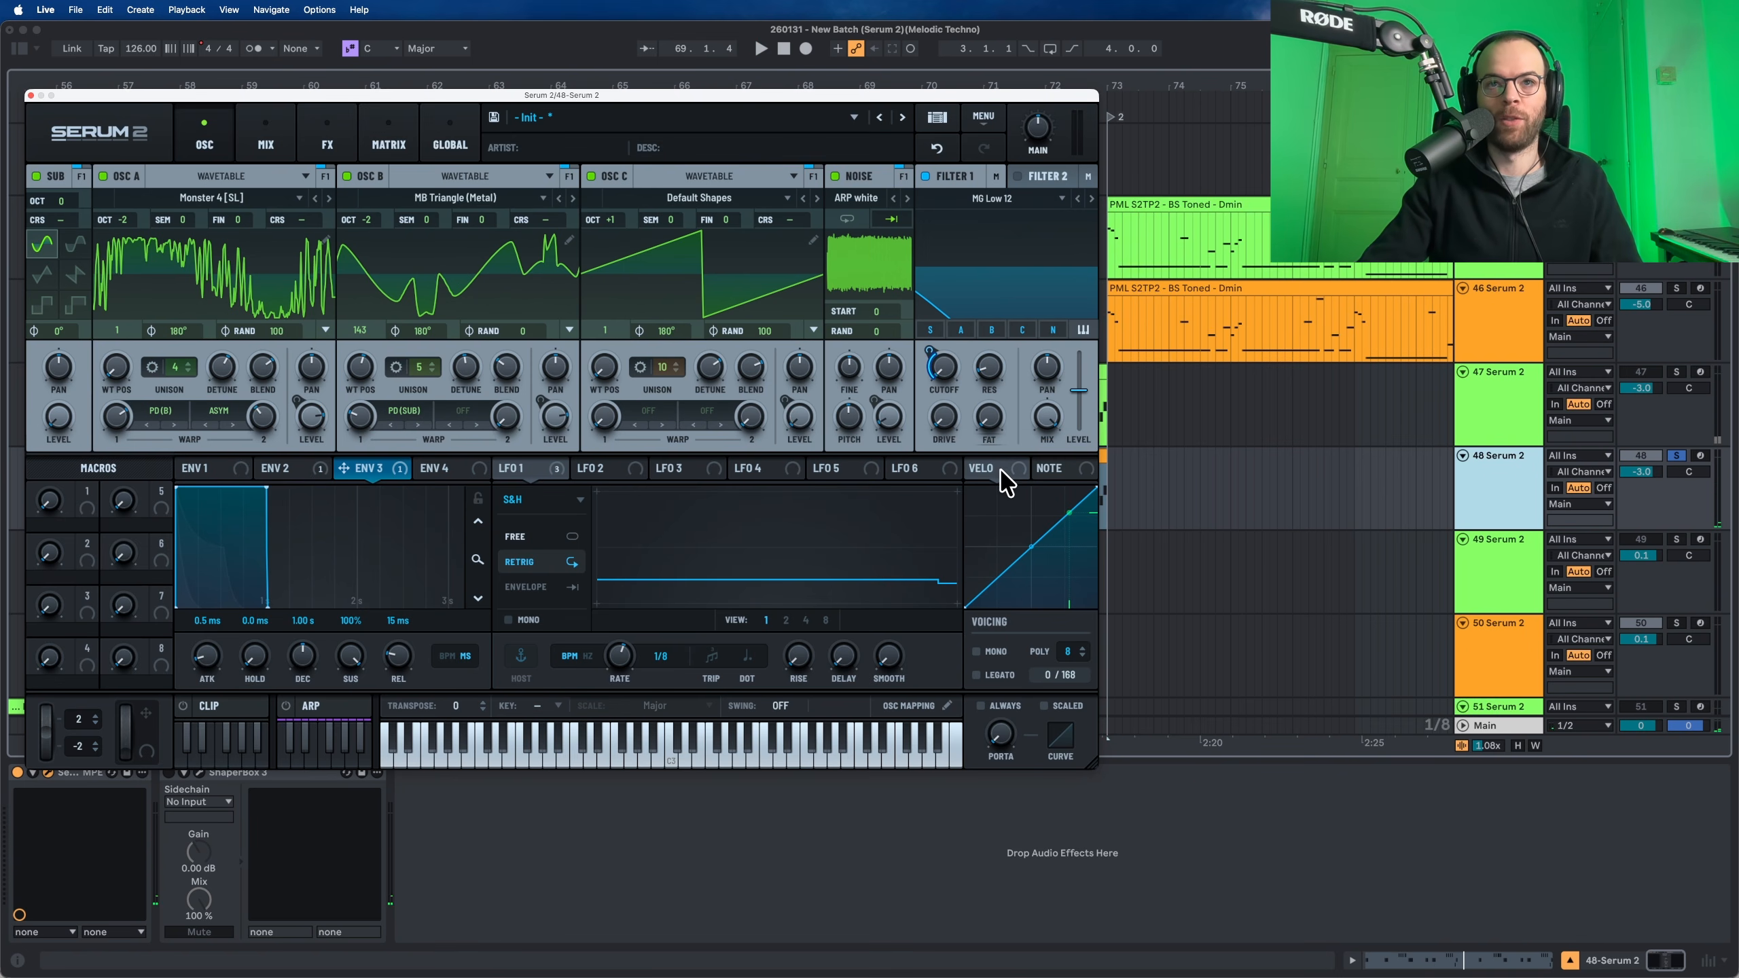
{"action": "left_click_drag", "start_coordinate": [1007, 480], "coordinate": [929, 385]}
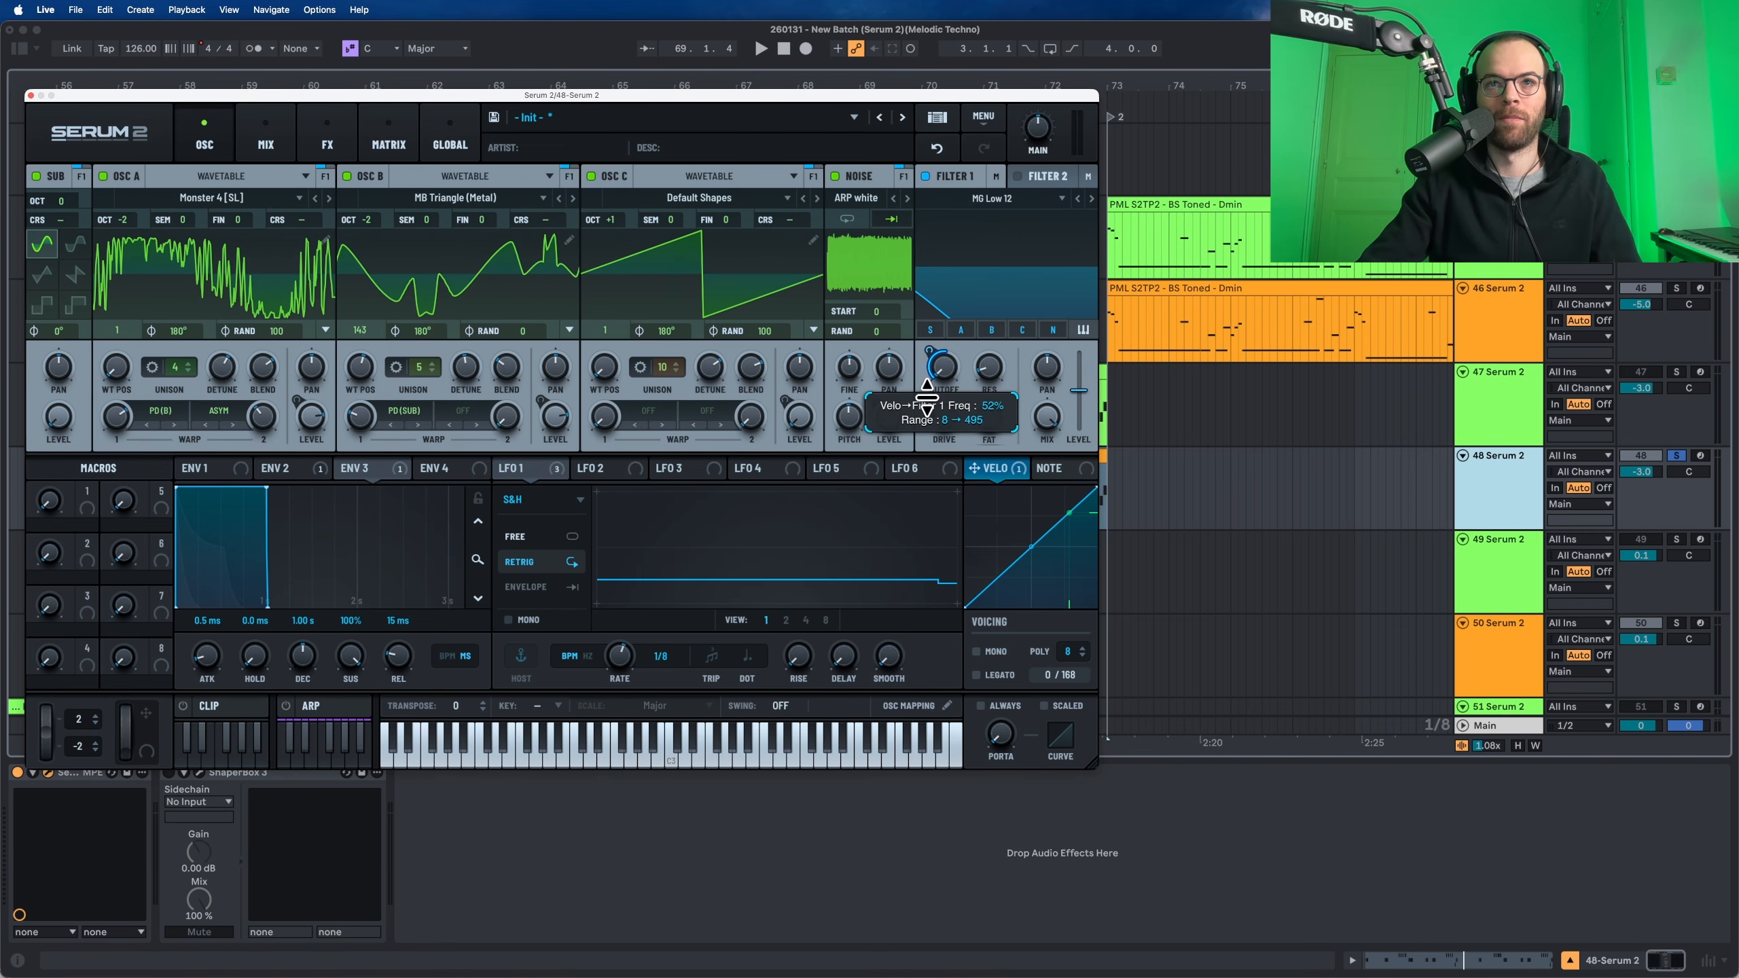
{"action": "key", "text": "space"}
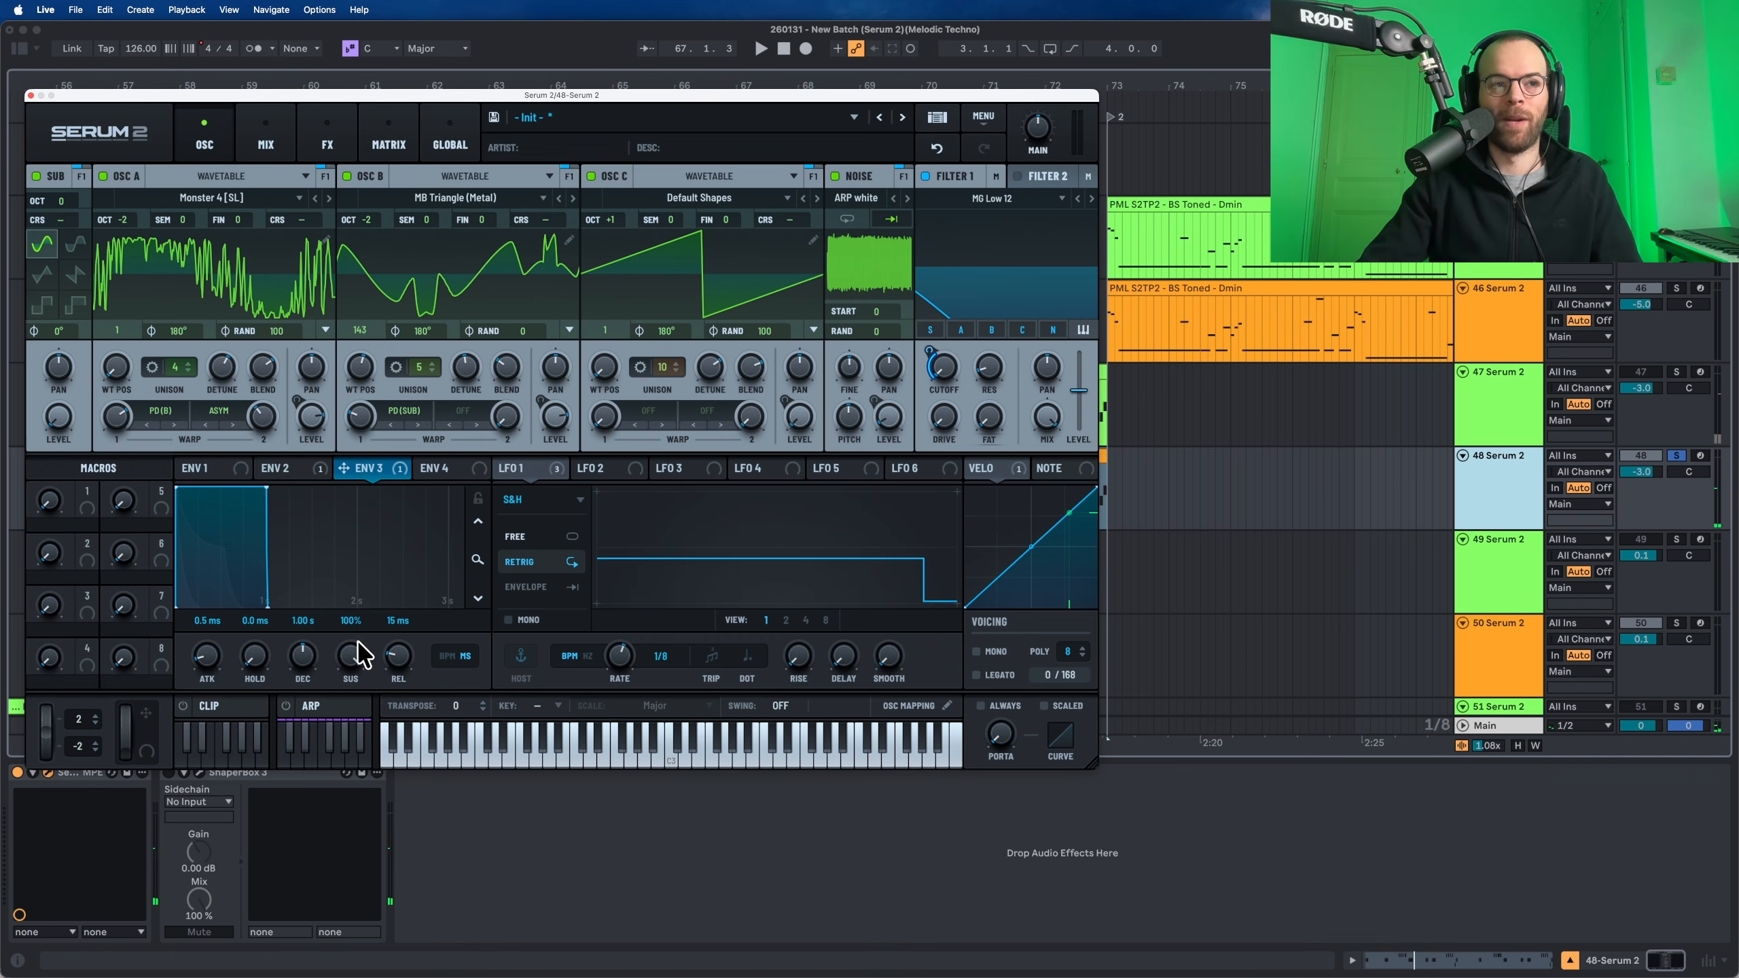
Shape Env 3 with zero sustain, a 286 ms release and a 236 ms decay while auditioning the filter movement
{"action": "left_click_drag", "start_coordinate": [353, 647], "coordinate": [348, 925]}
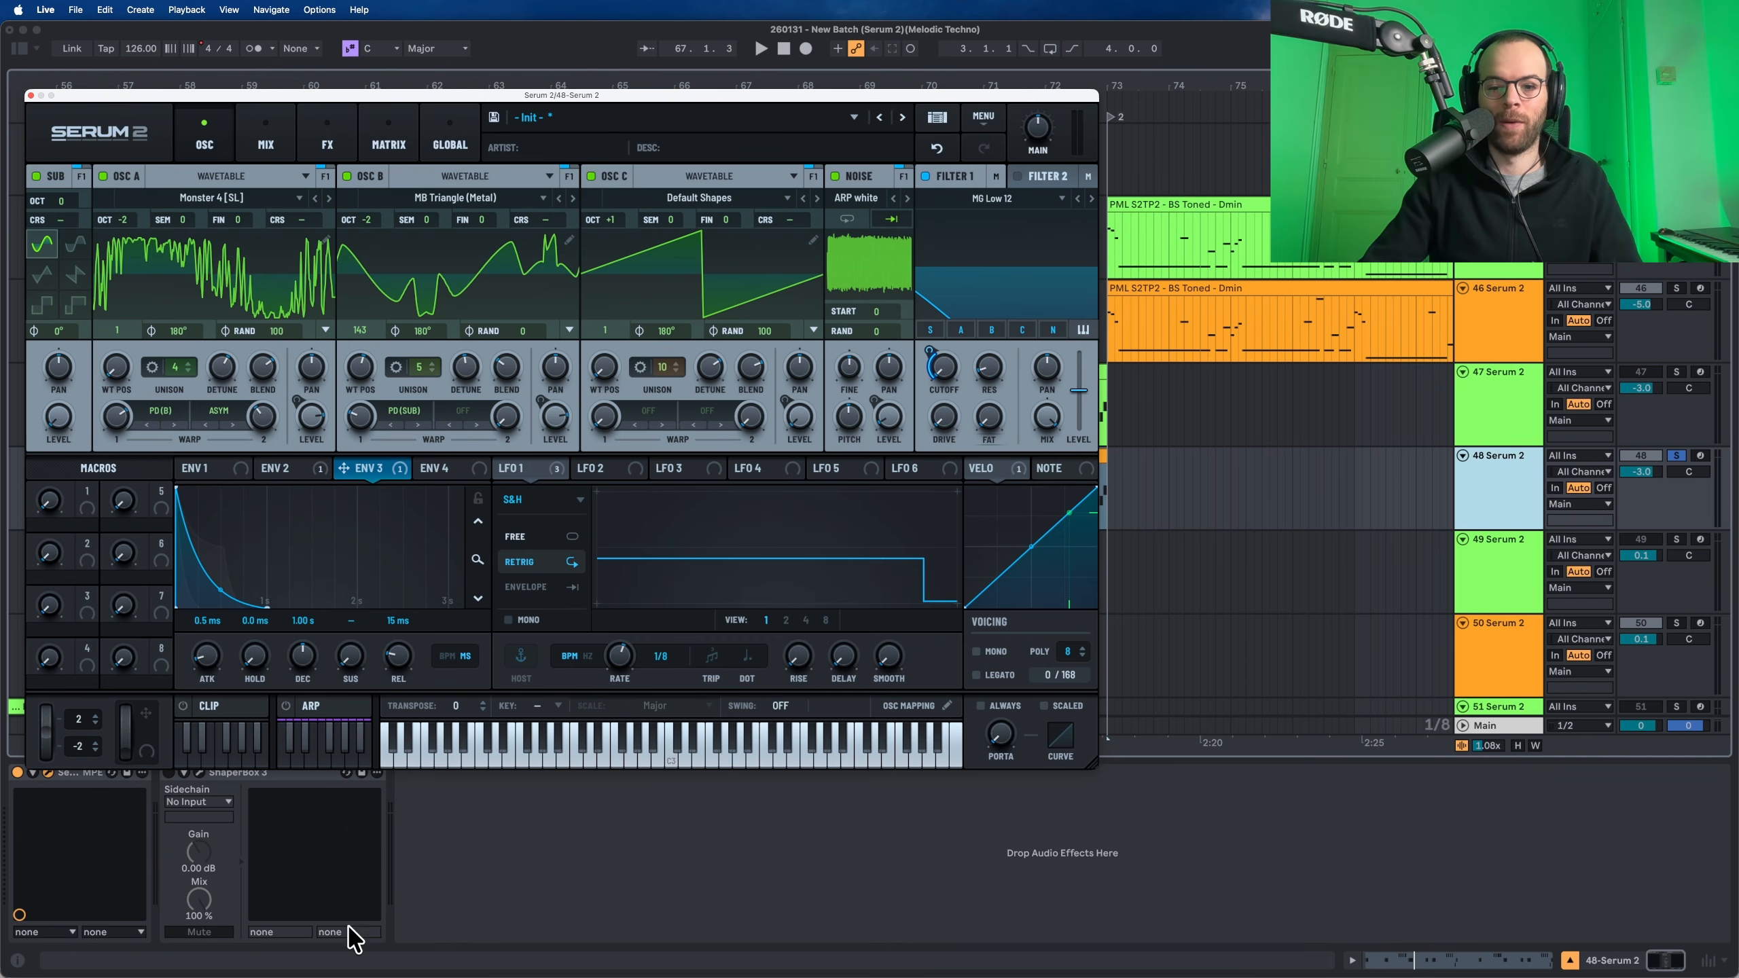
{"action": "key", "text": "space"}
{"action": "left_click_drag", "start_coordinate": [400, 659], "coordinate": [400, 623]}
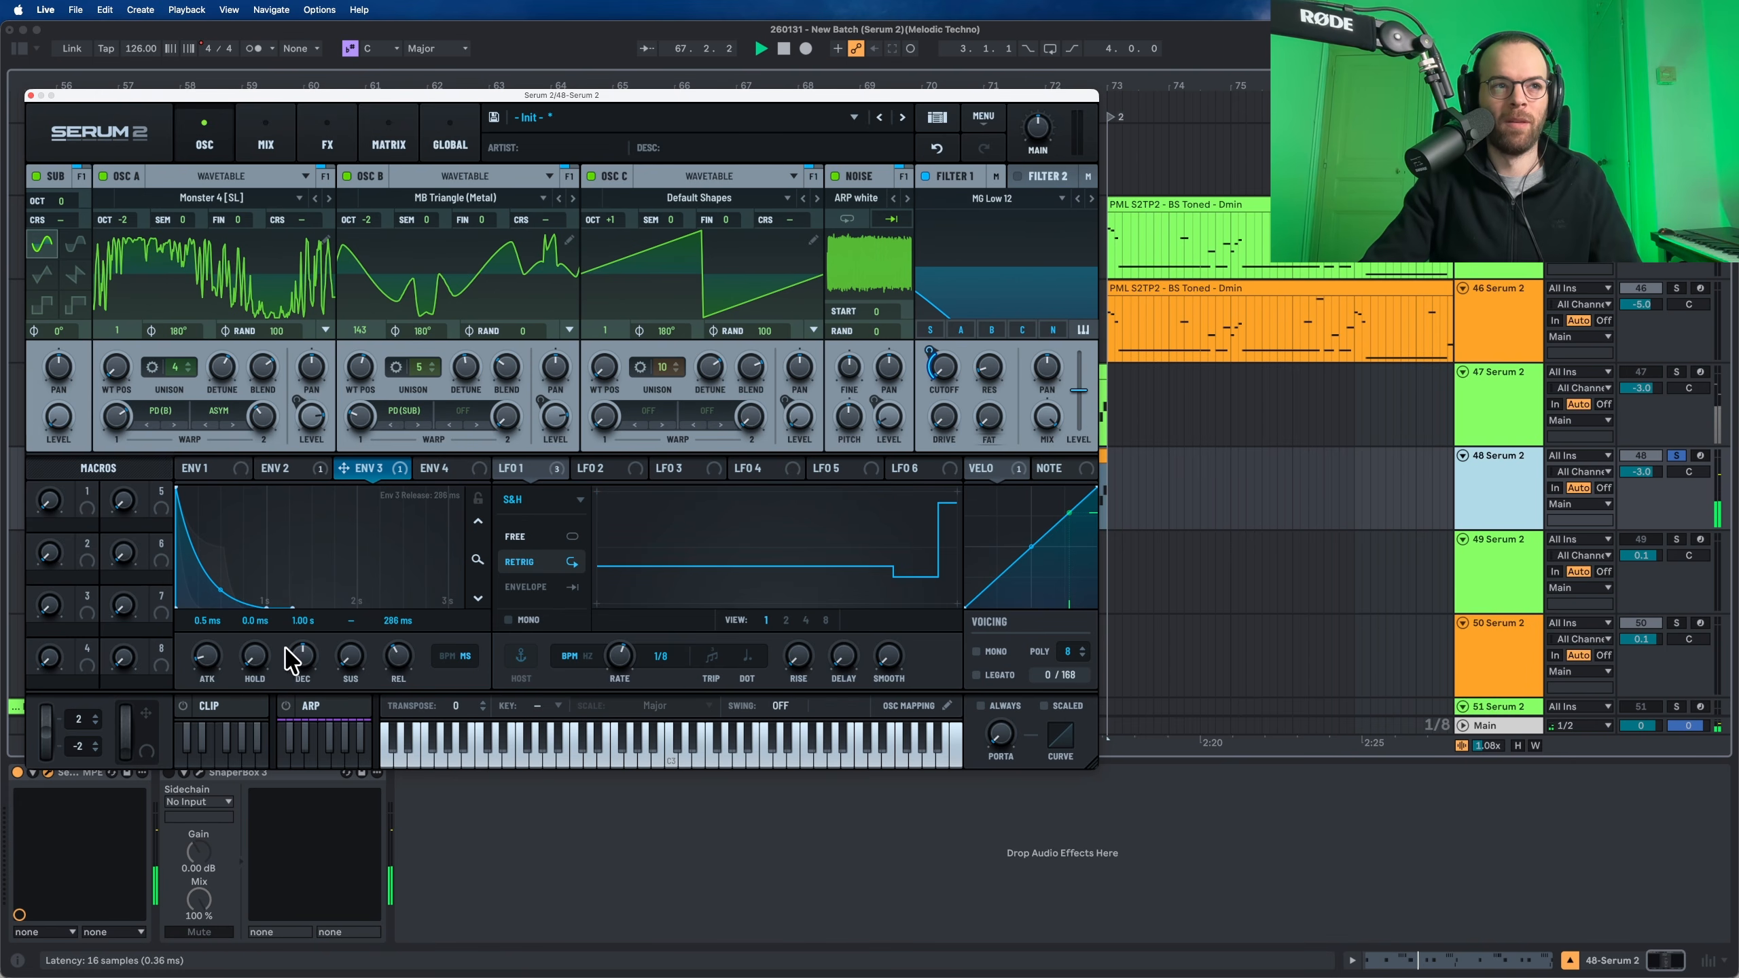
{"action": "left_click_drag", "start_coordinate": [294, 666], "coordinate": [294, 679]}
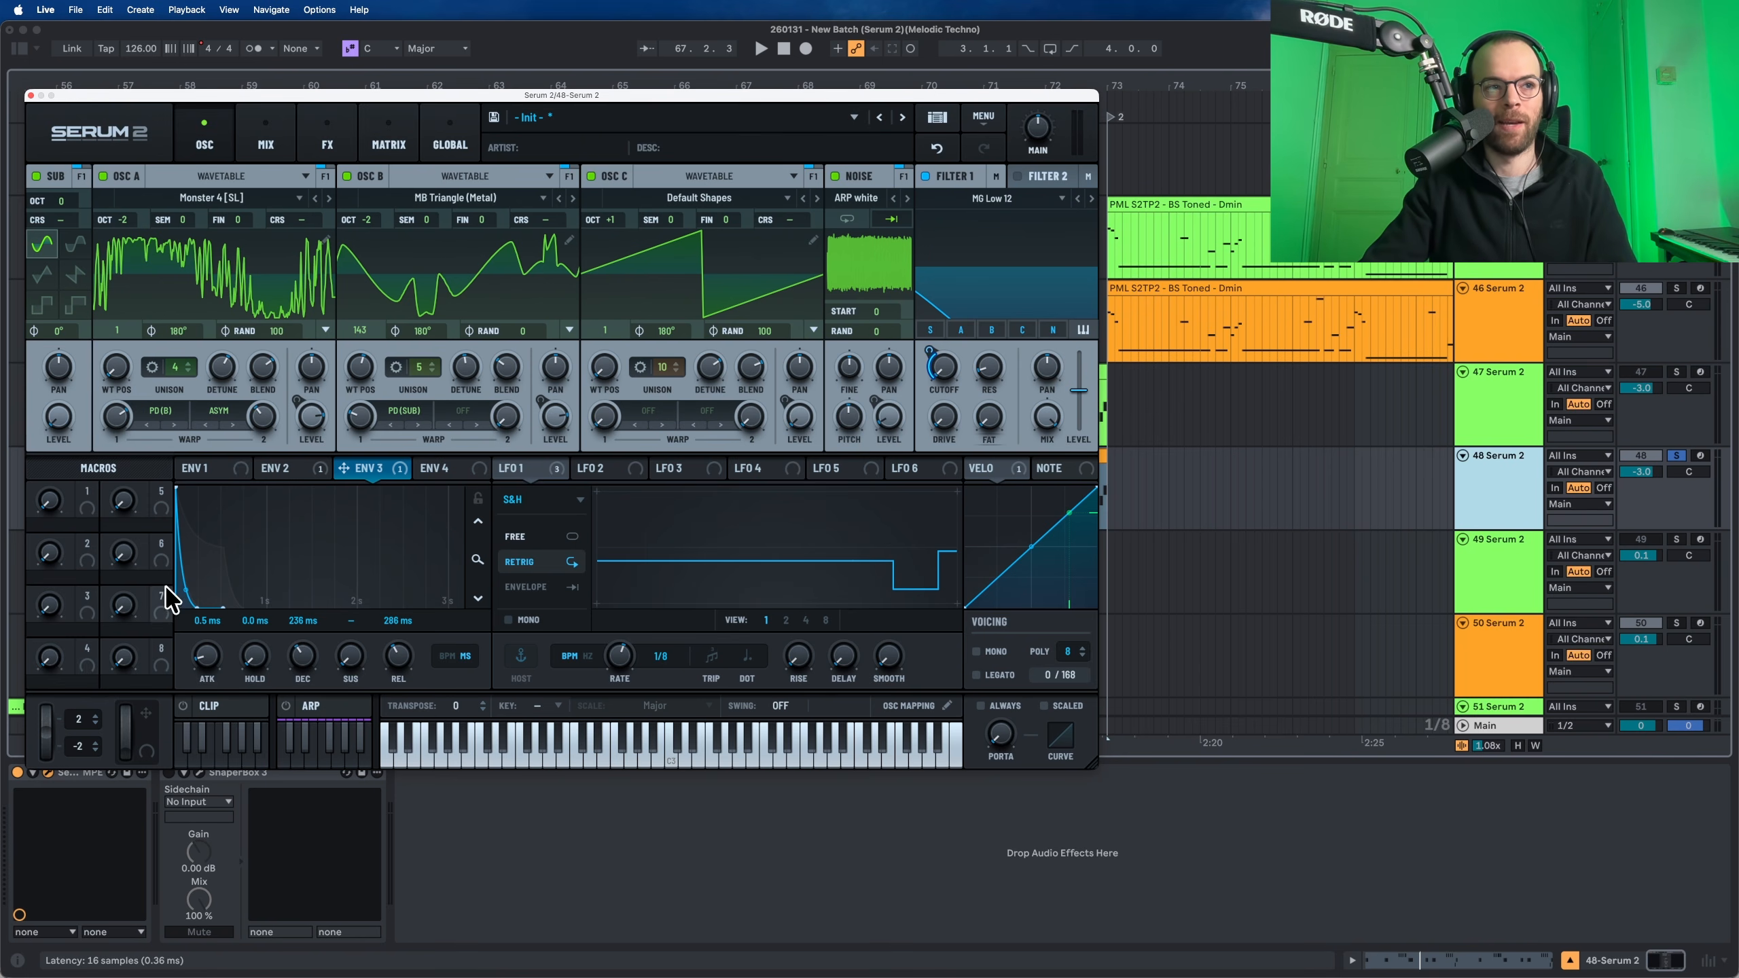
{"action": "key", "text": "space"}
Add a modulation matrix routing from NoteOn Rand (Discrete) to Filter 1 Freq at 9% and audition it
{"action": "mouse_move", "coordinate": [396, 477]}
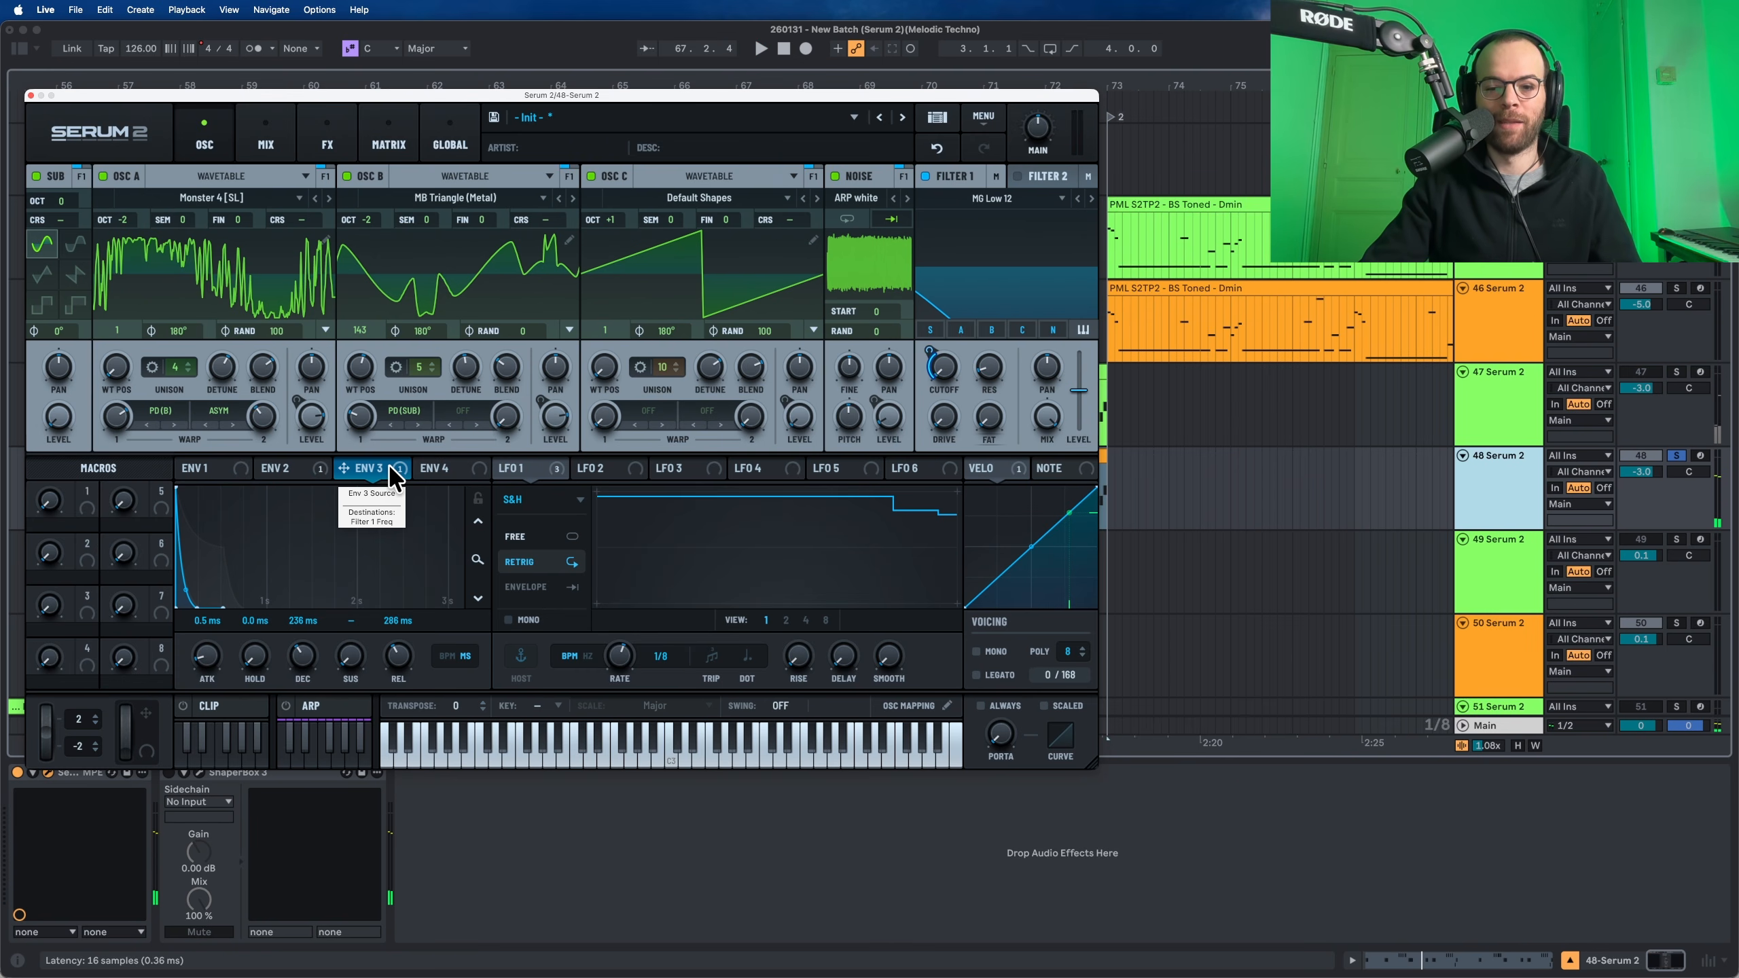
{"action": "left_click", "coordinate": [388, 147]}
{"action": "left_click", "coordinate": [120, 383]}
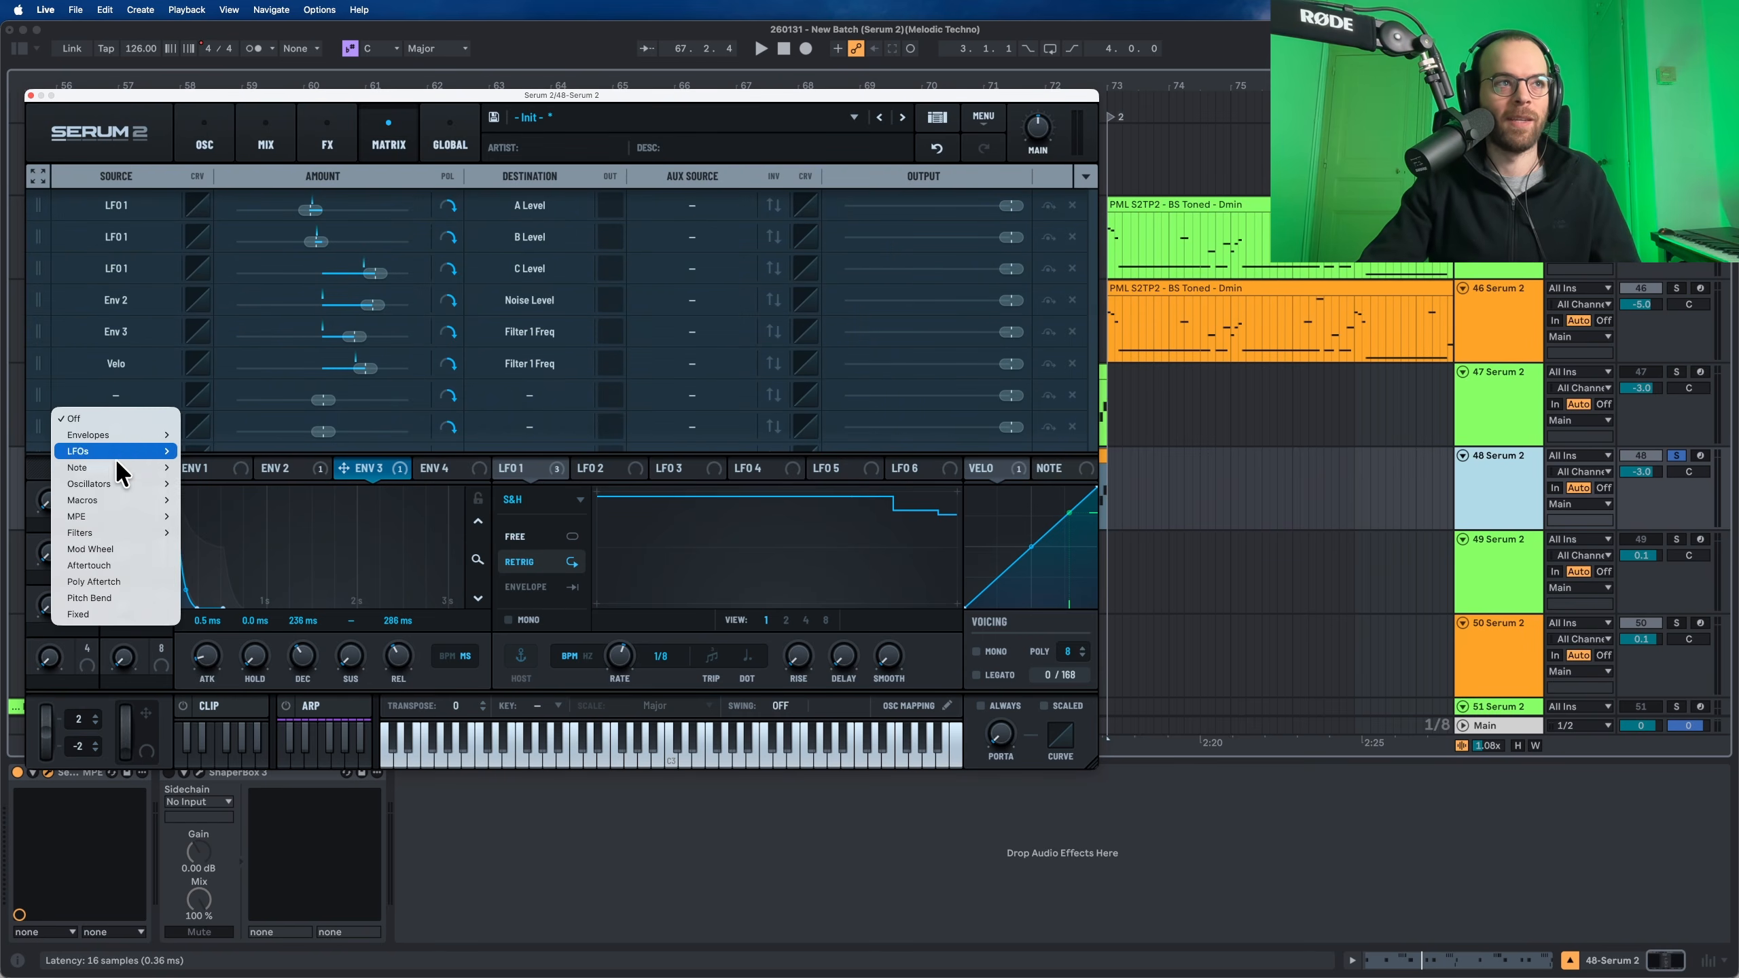
{"action": "mouse_move", "coordinate": [117, 468]}
{"action": "left_click", "coordinate": [234, 526]}
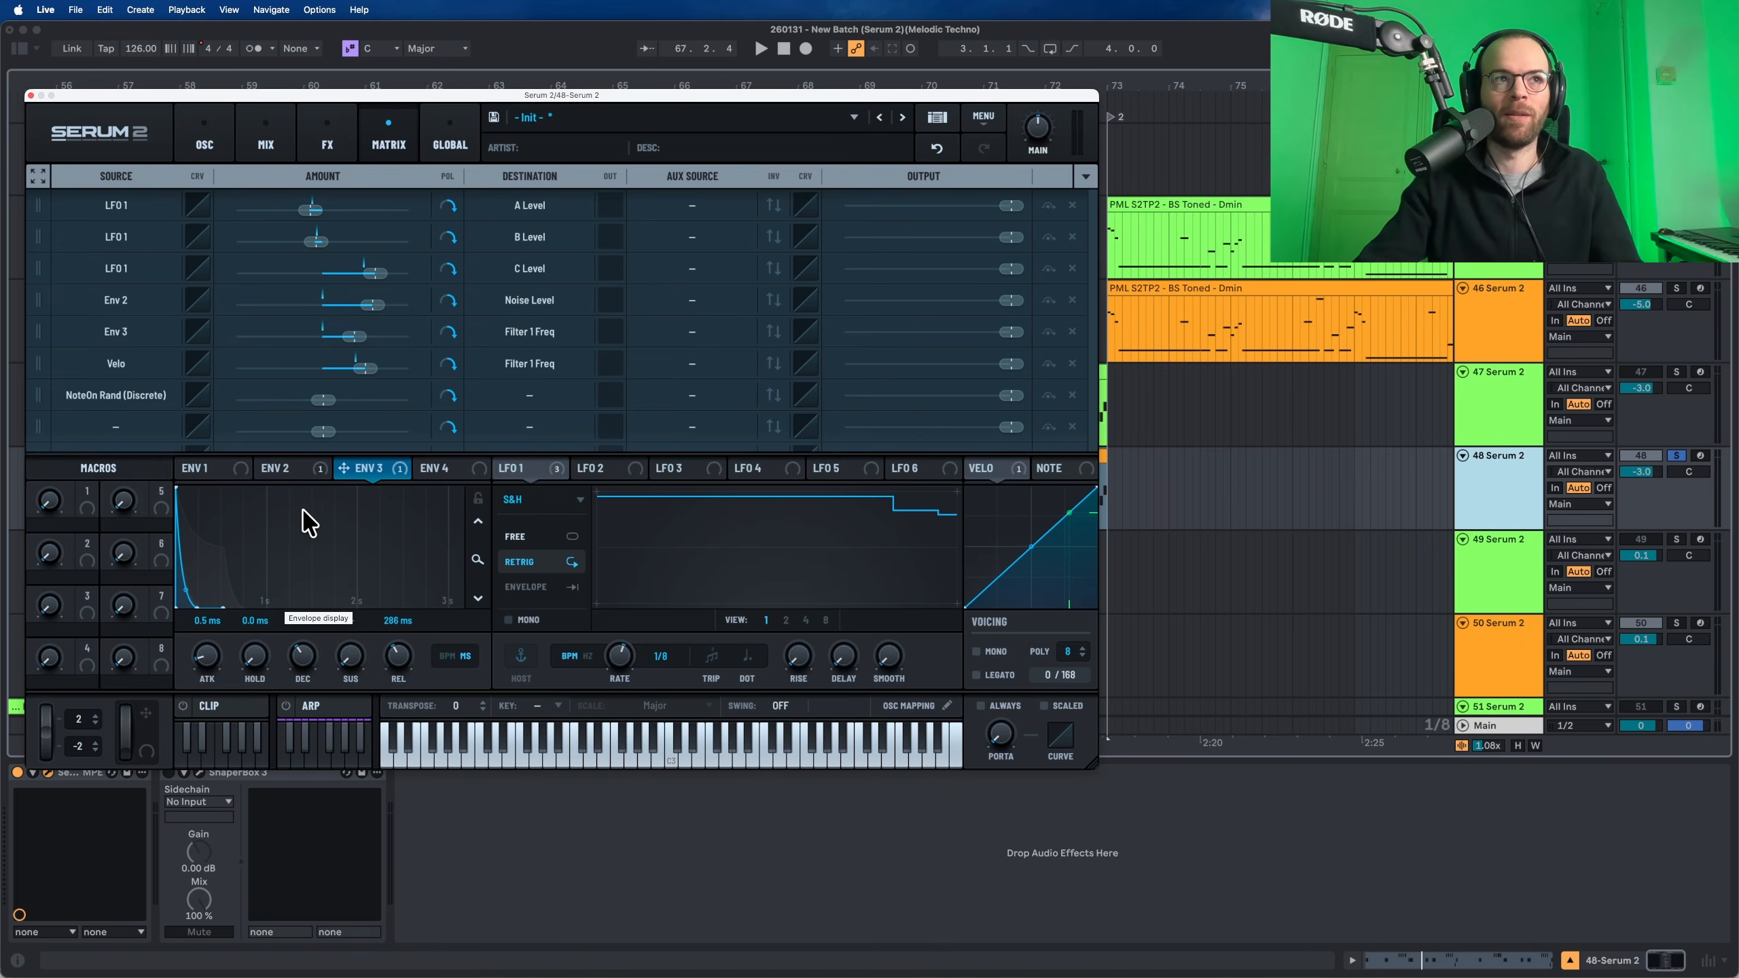
{"action": "left_click", "coordinate": [508, 399]}
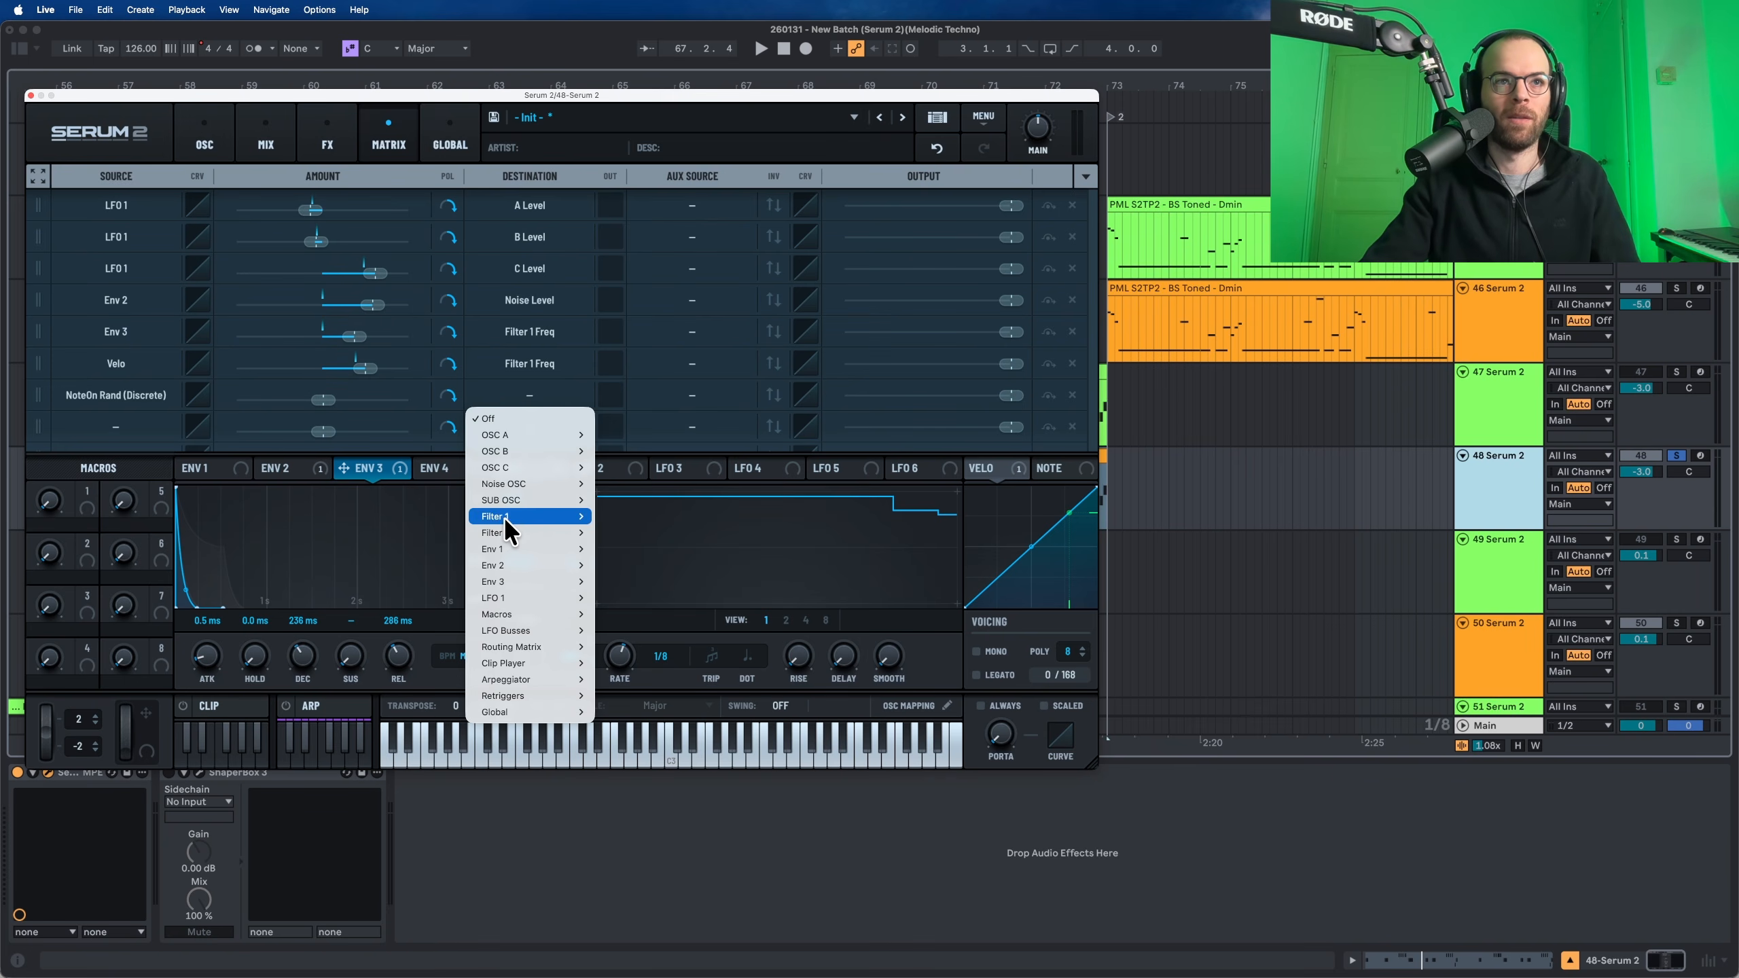
{"action": "mouse_move", "coordinate": [507, 518]}
{"action": "left_click", "coordinate": [612, 532]}
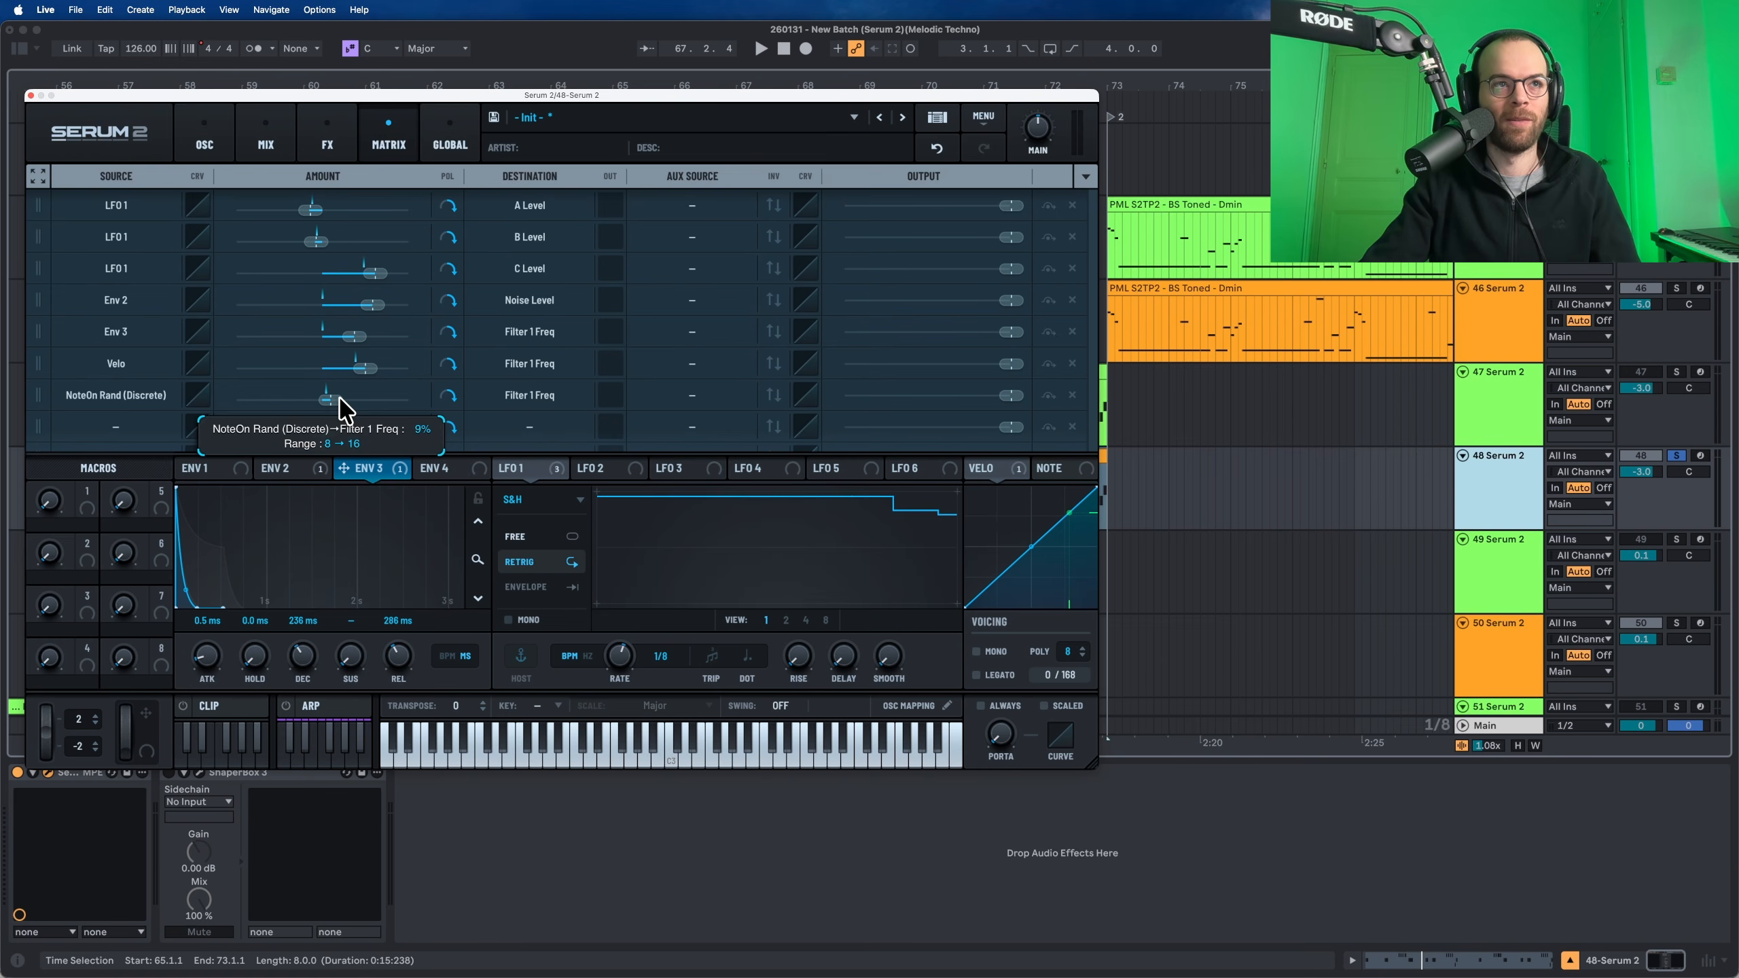
{"action": "key", "text": "space"}
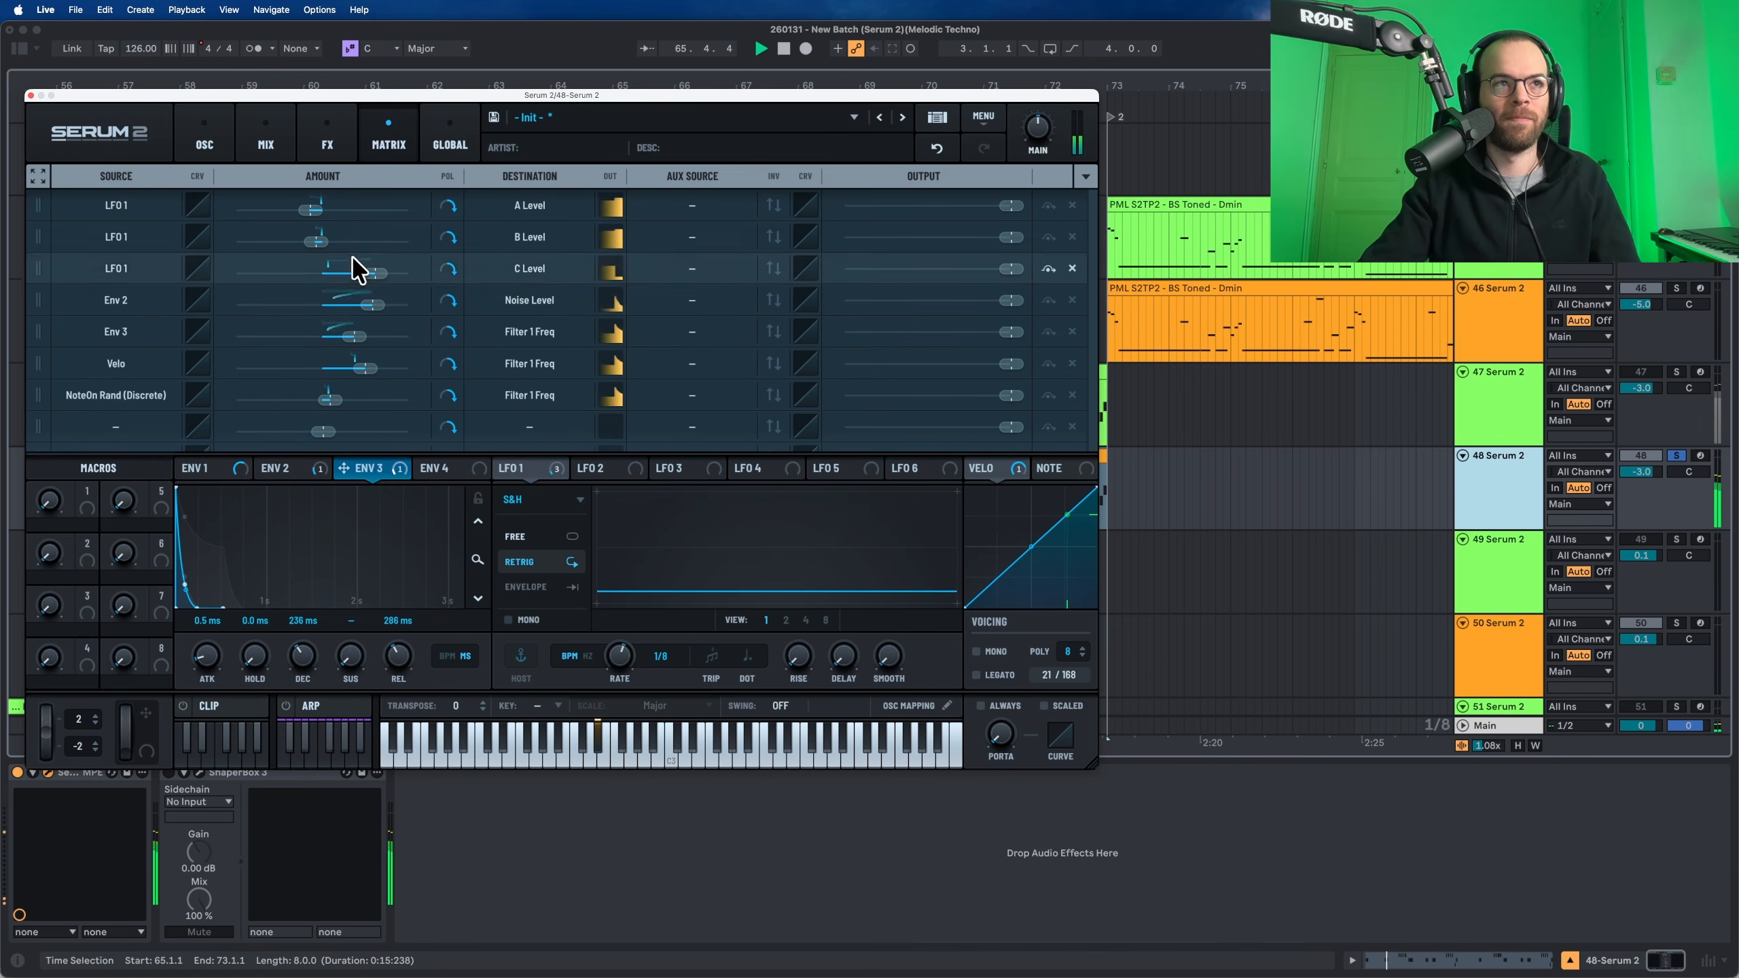
Add a compressor to the main effects chain and switch it to multiband mode
{"action": "left_click", "coordinate": [220, 148]}
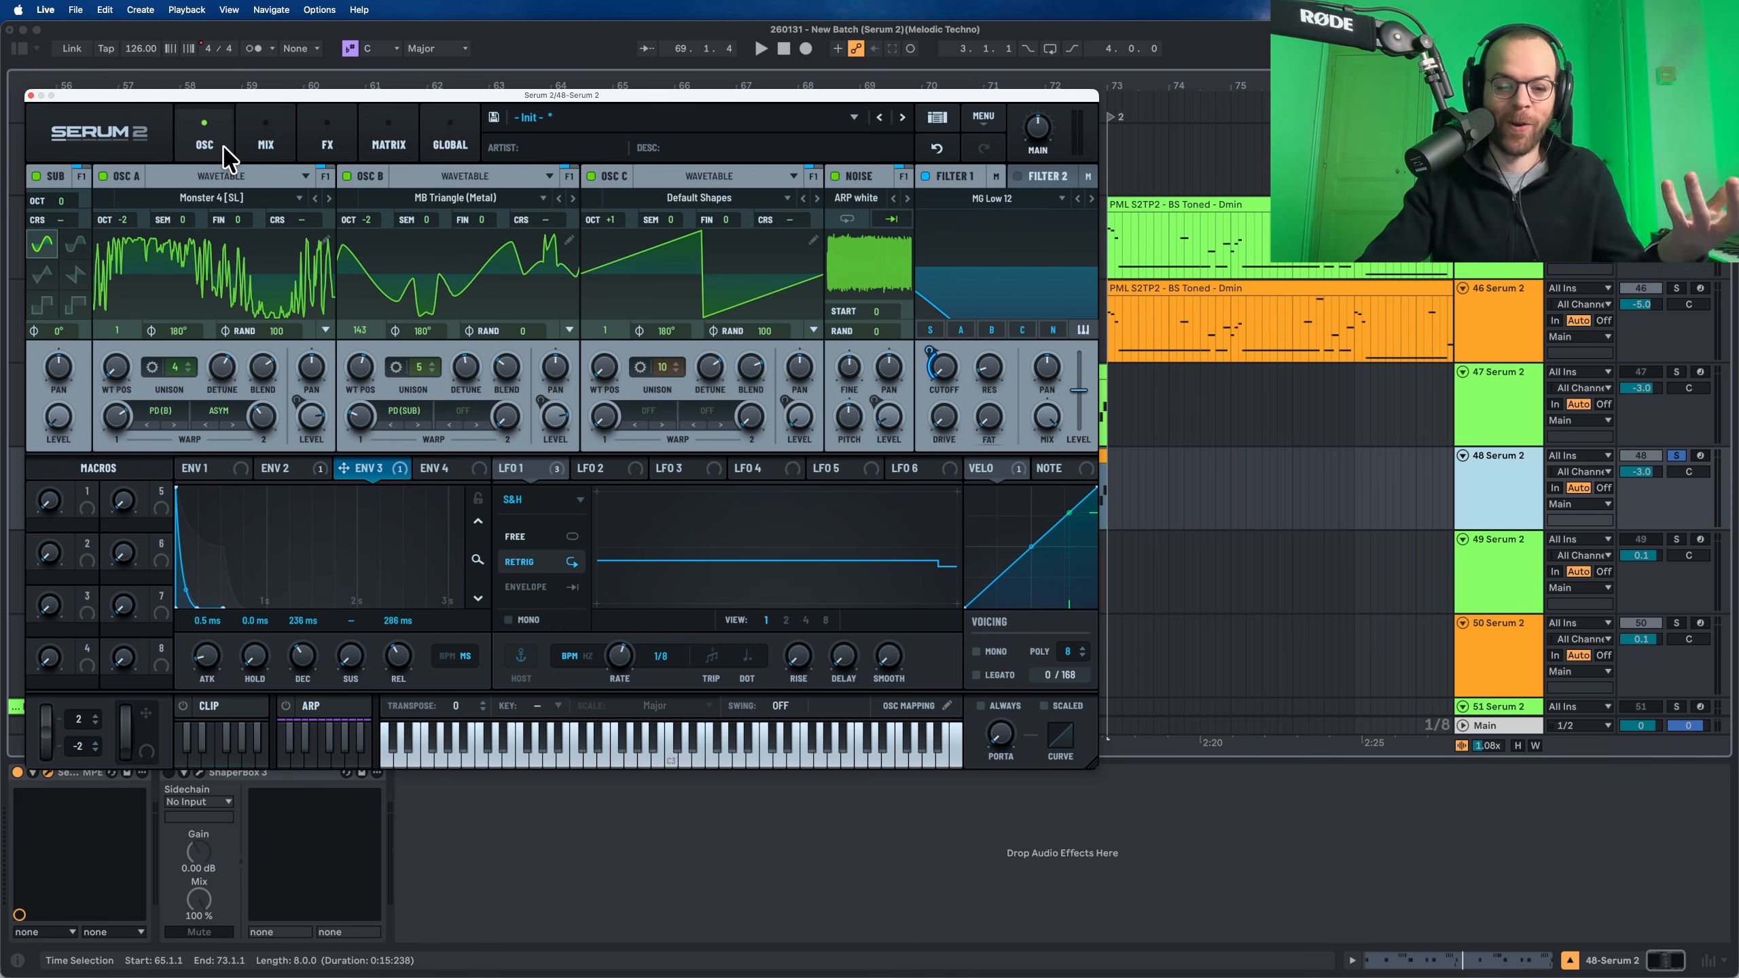
{"action": "left_click", "coordinate": [349, 148]}
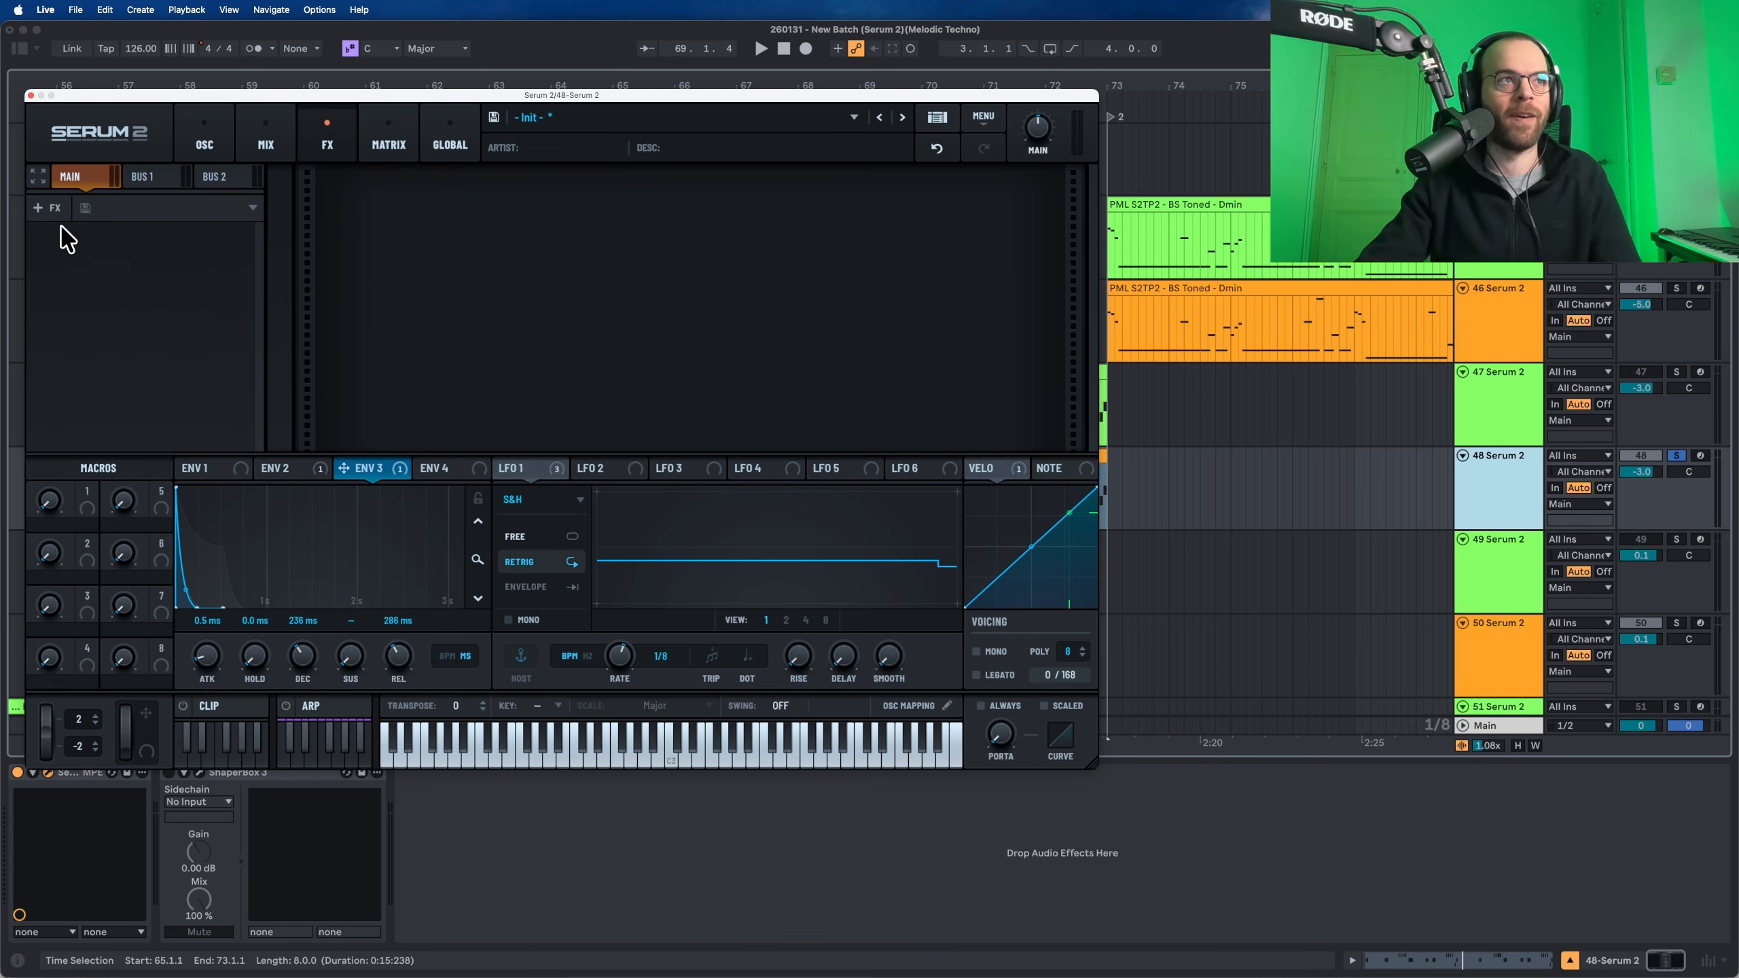
{"action": "left_click", "coordinate": [46, 208]}
{"action": "left_click", "coordinate": [73, 263]}
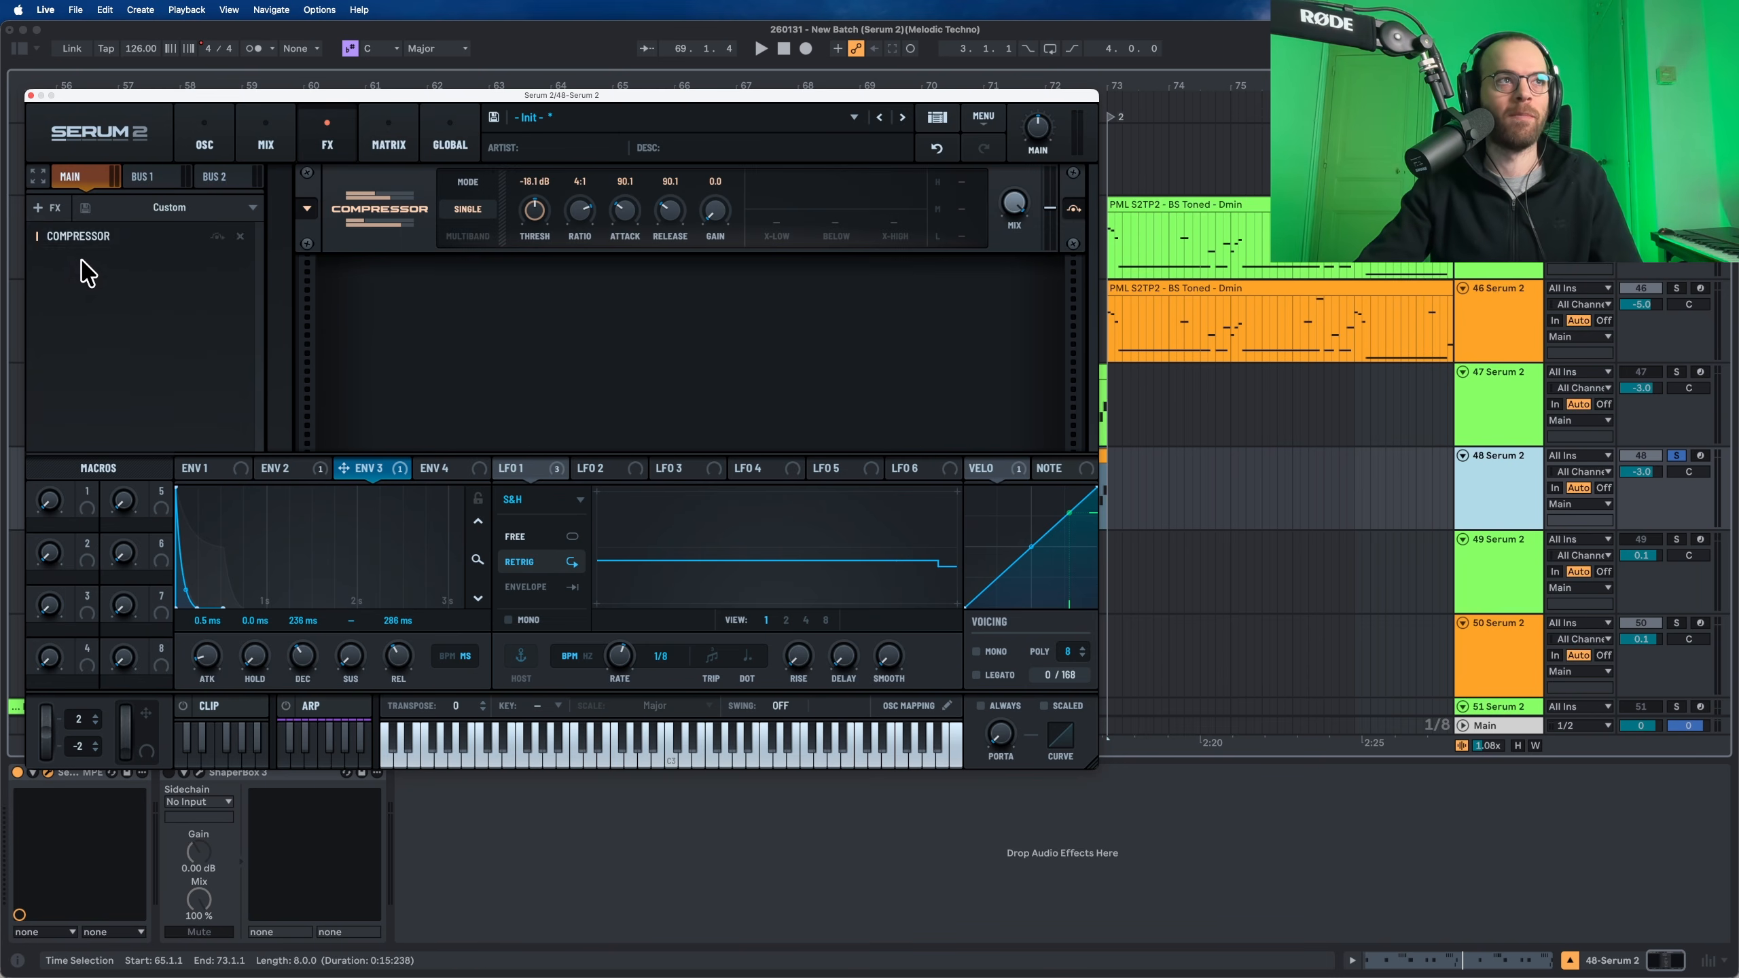
{"action": "key", "text": "space"}
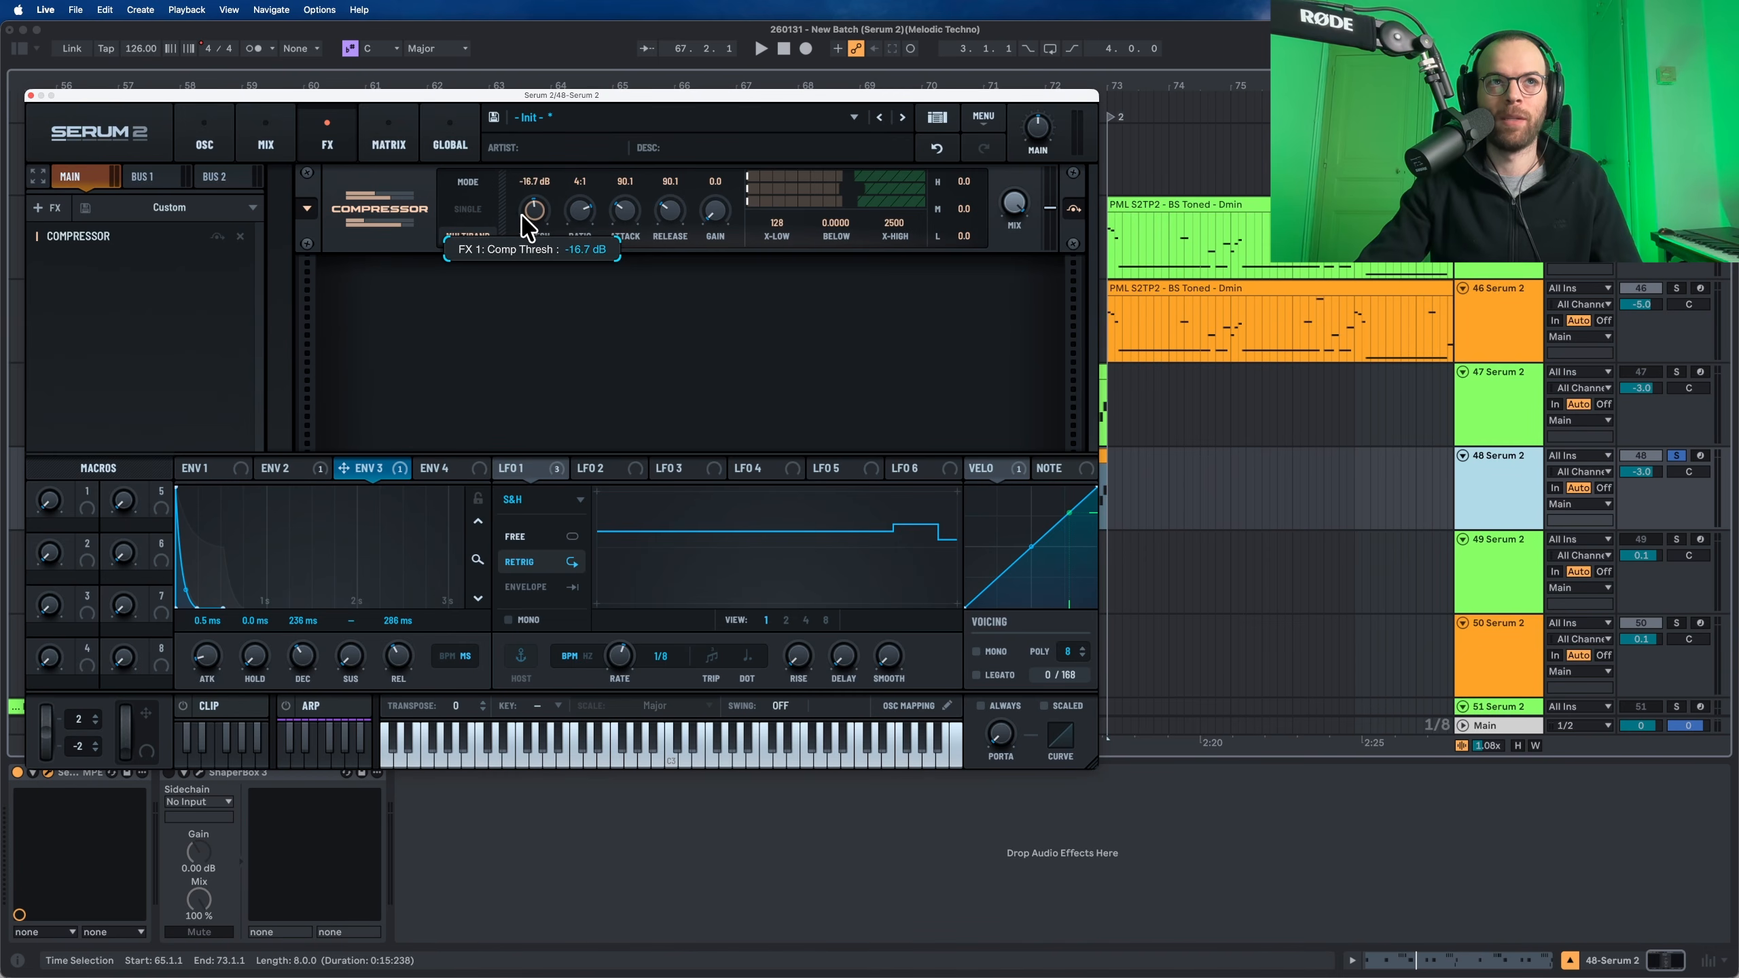
Set the compressor's threshold to -20.9 dB and its ratio to 1.5:1 during playback
{"action": "scroll", "coordinate": [533, 216], "scroll_direction": "down", "scroll_amount": 2}
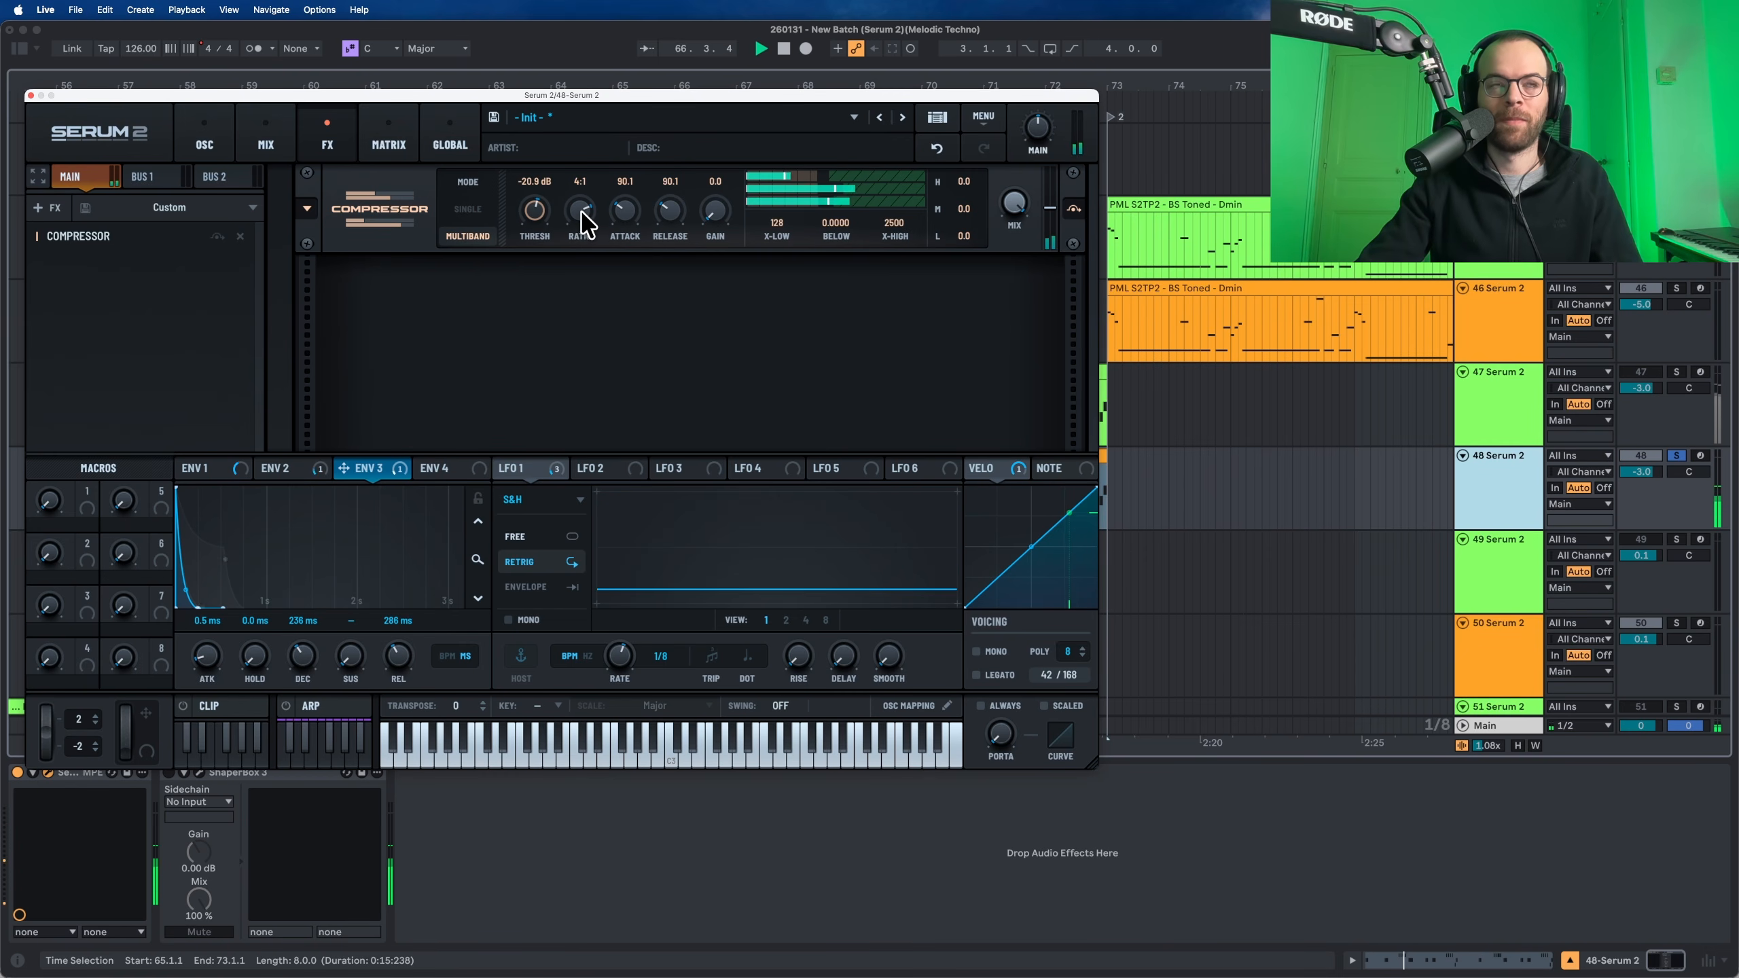
{"action": "scroll", "coordinate": [580, 218], "scroll_direction": "down", "scroll_amount": 1}
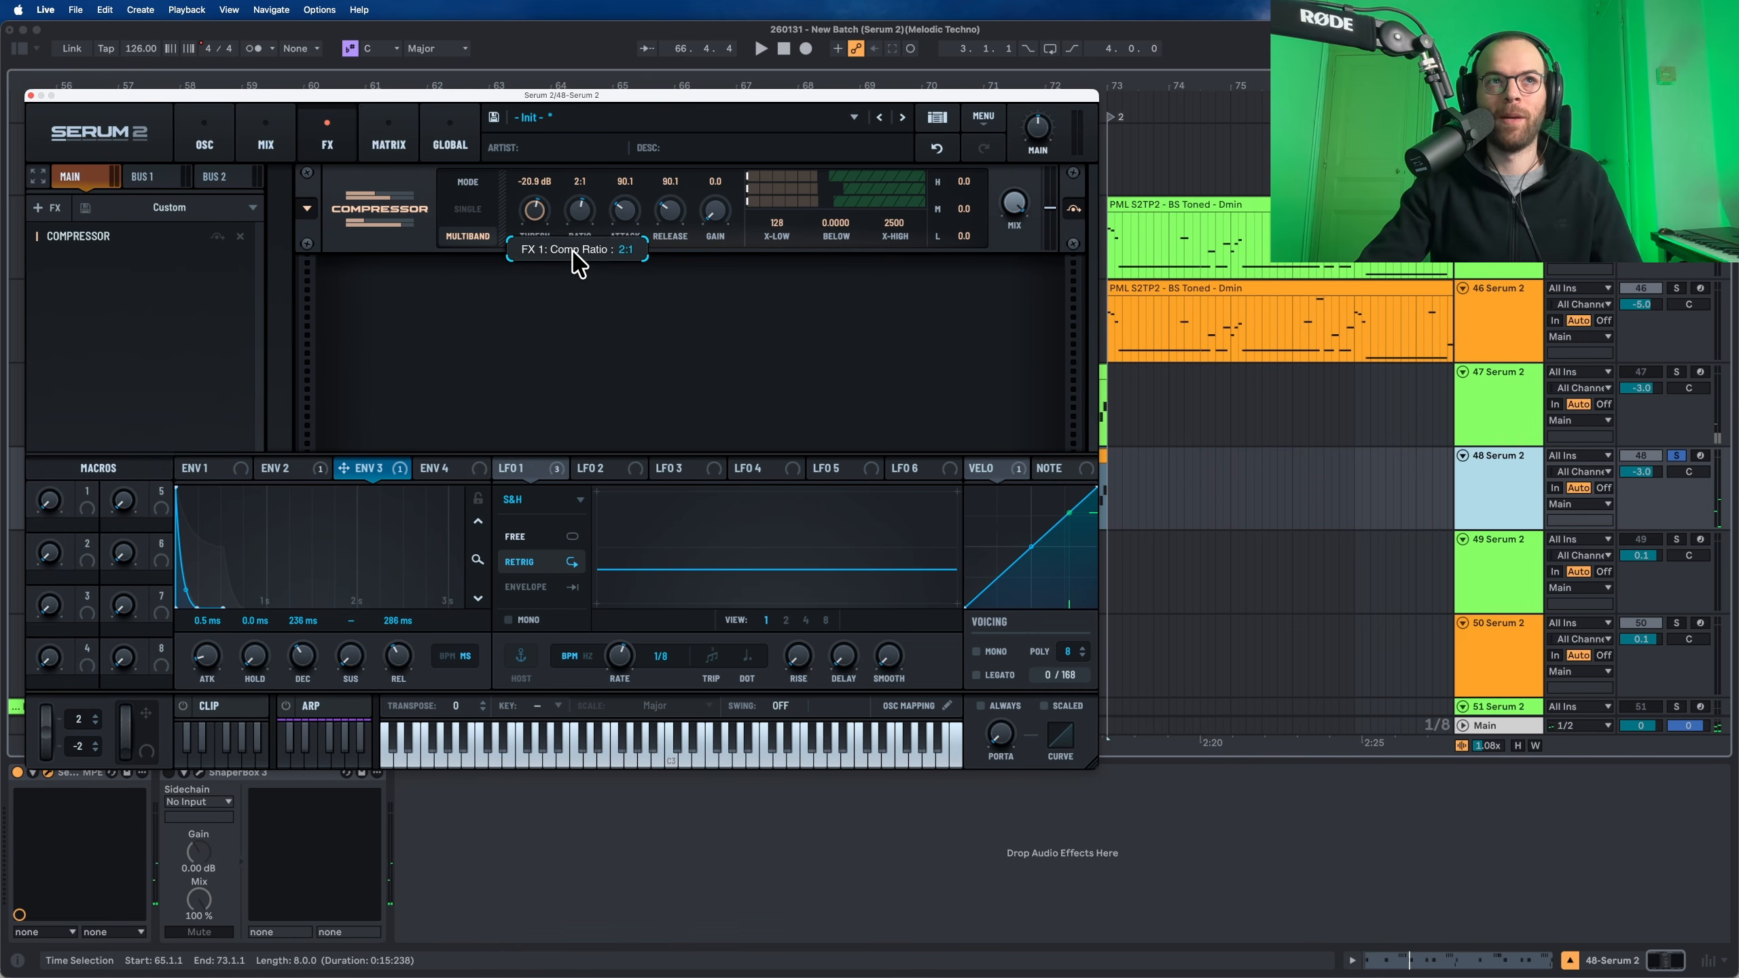
{"action": "left_click_drag", "start_coordinate": [574, 251], "coordinate": [570, 291]}
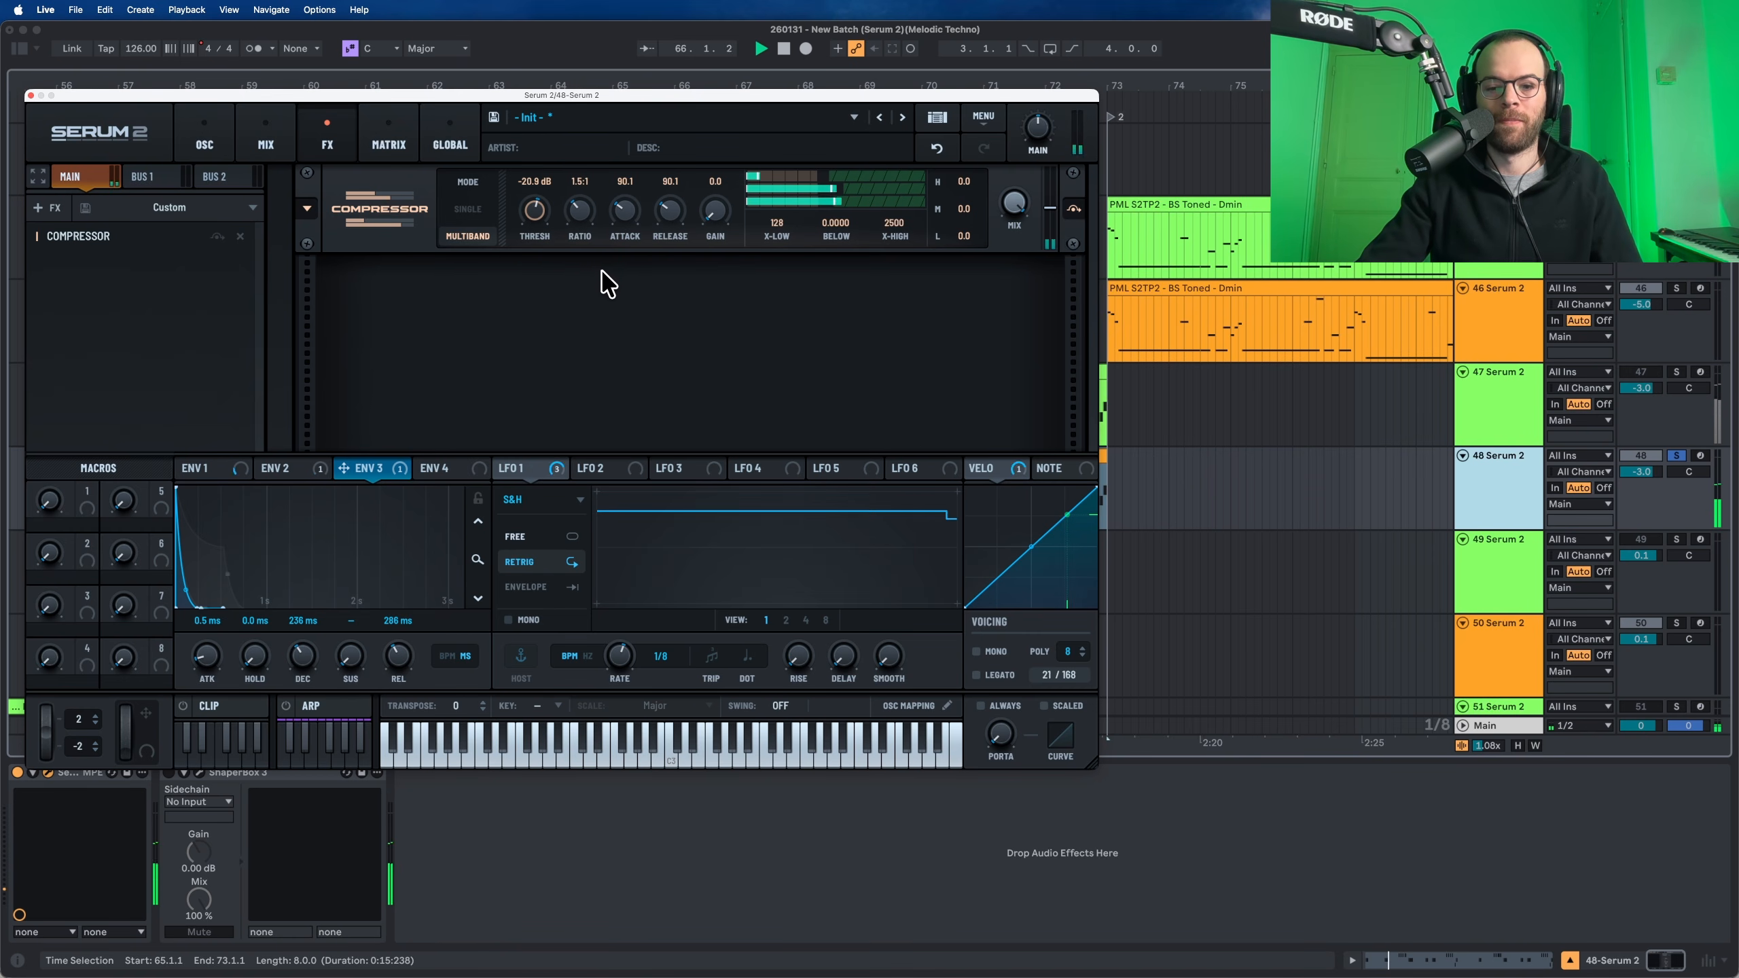
Set the compressor's attack to 14.4 ms and its release to 227.8 ms, and audition the result
{"action": "left_click_drag", "start_coordinate": [624, 212], "coordinate": [630, 260]}
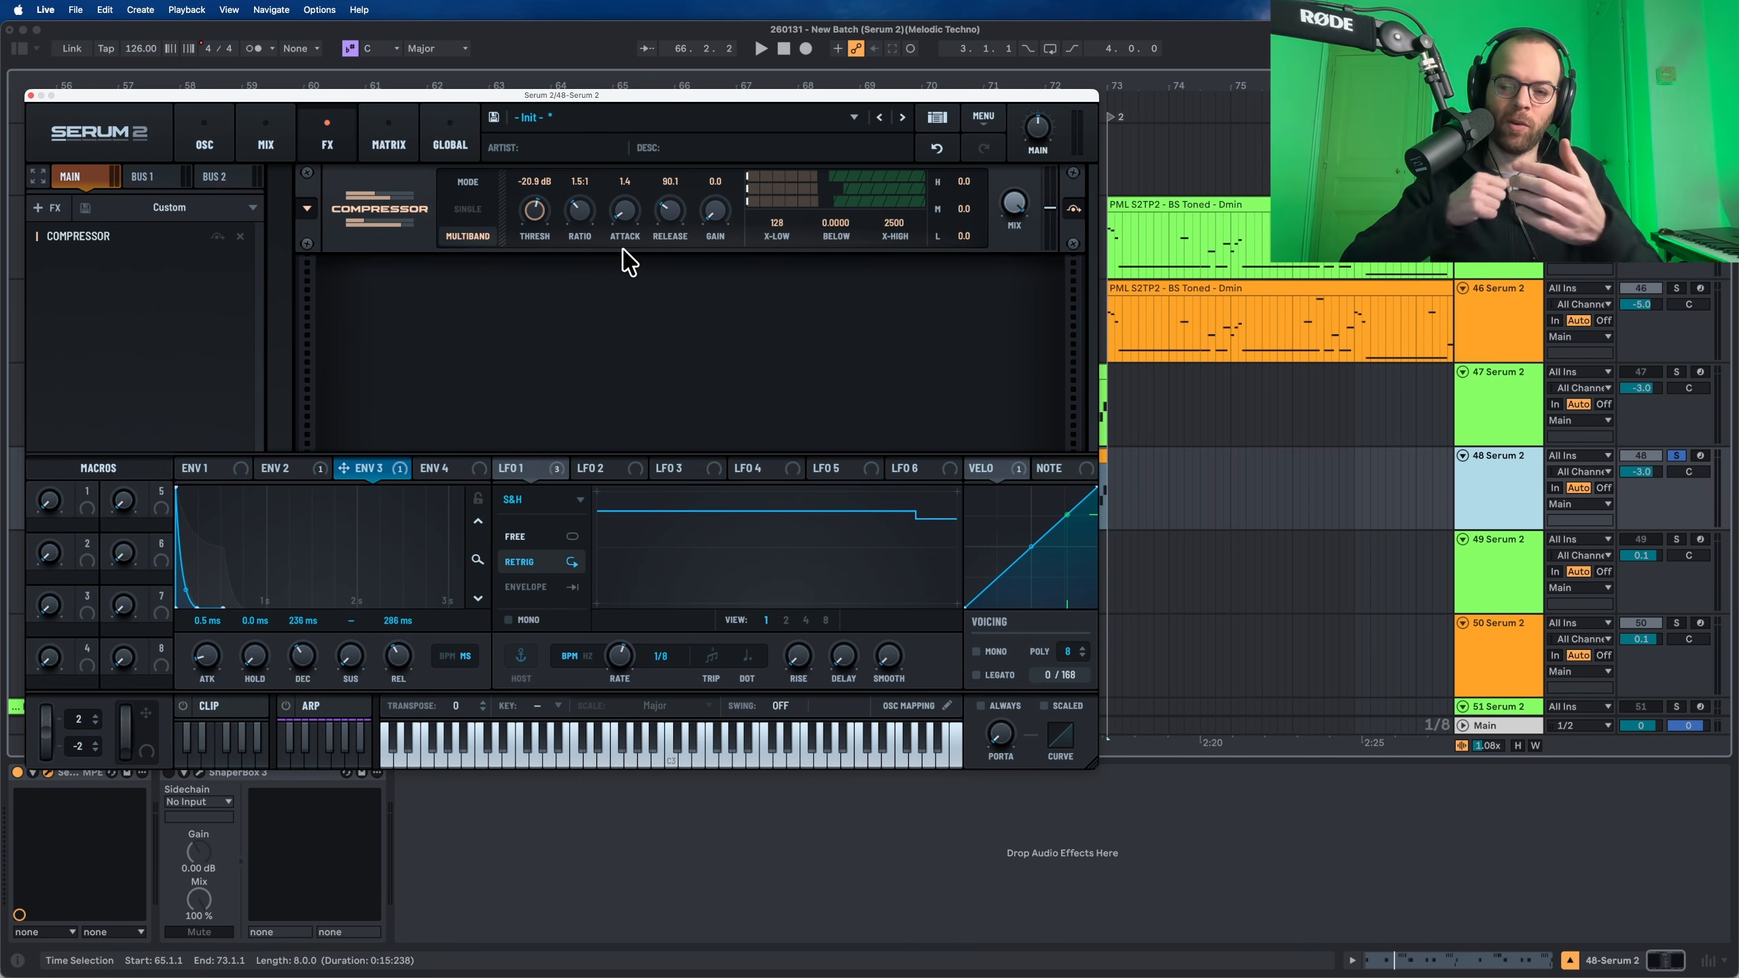
{"action": "mouse_move", "coordinate": [659, 214]}
{"action": "left_mouse_down"}
{"action": "mouse_move", "coordinate": [659, 255]}
{"action": "mouse_move", "coordinate": [655, 240]}
{"action": "left_mouse_up"}
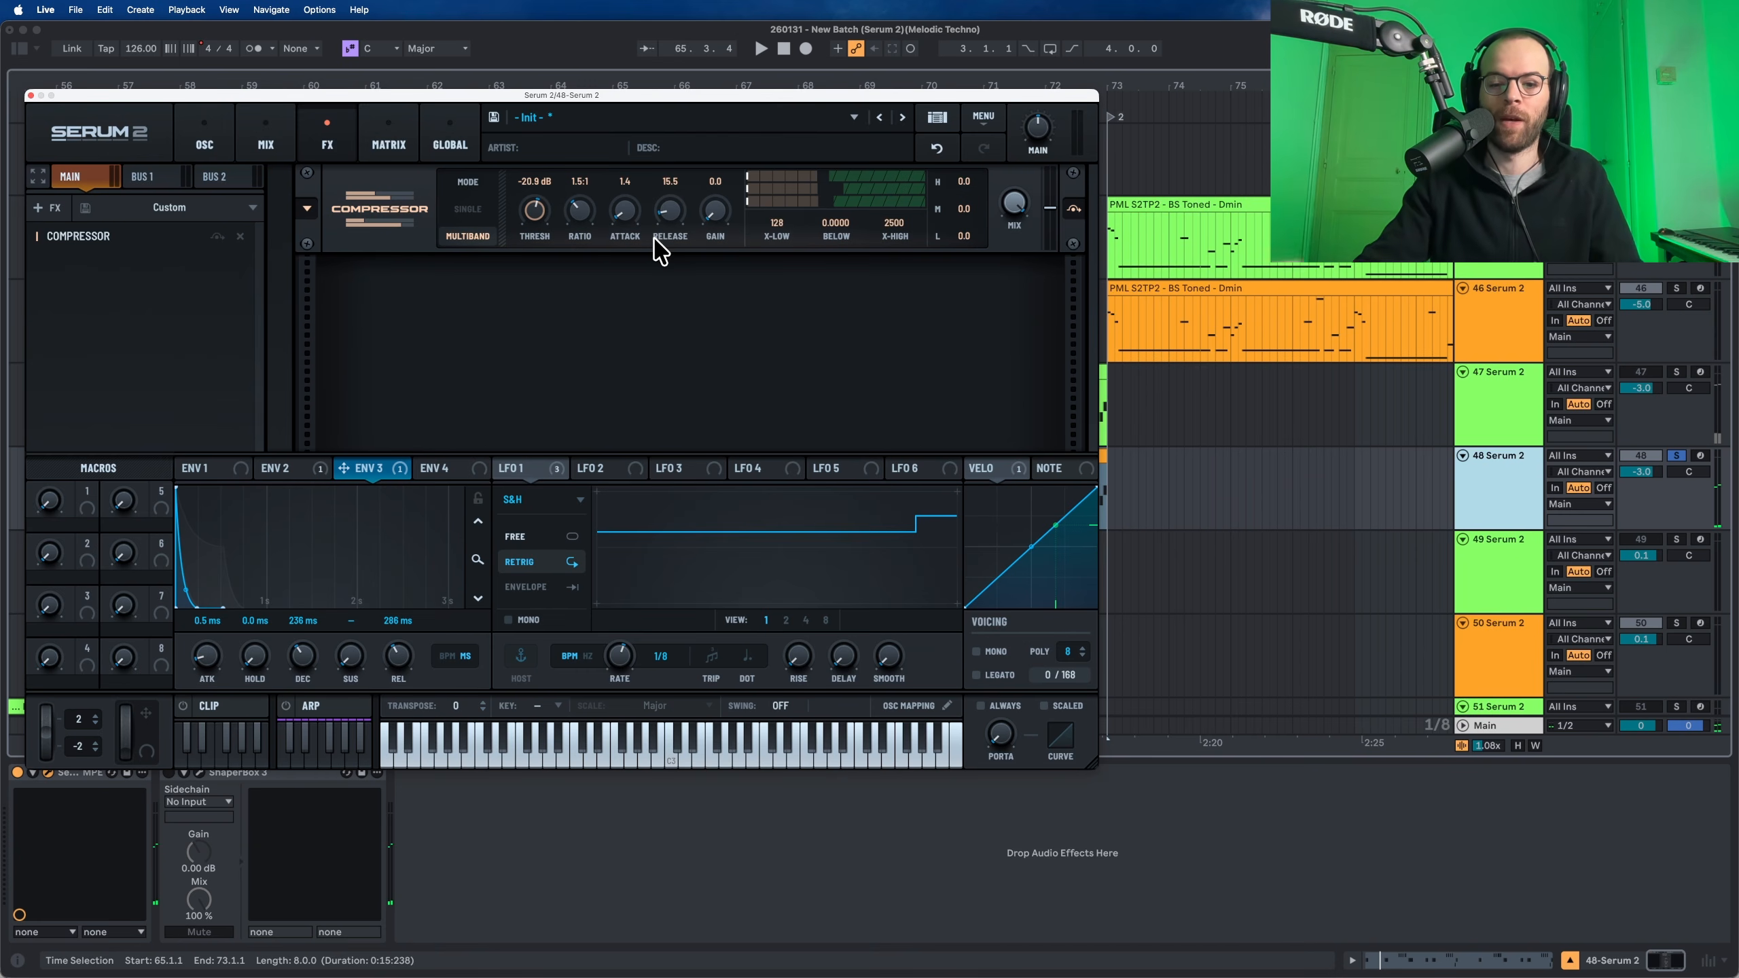
{"action": "left_click_drag", "start_coordinate": [622, 233], "coordinate": [671, 184]}
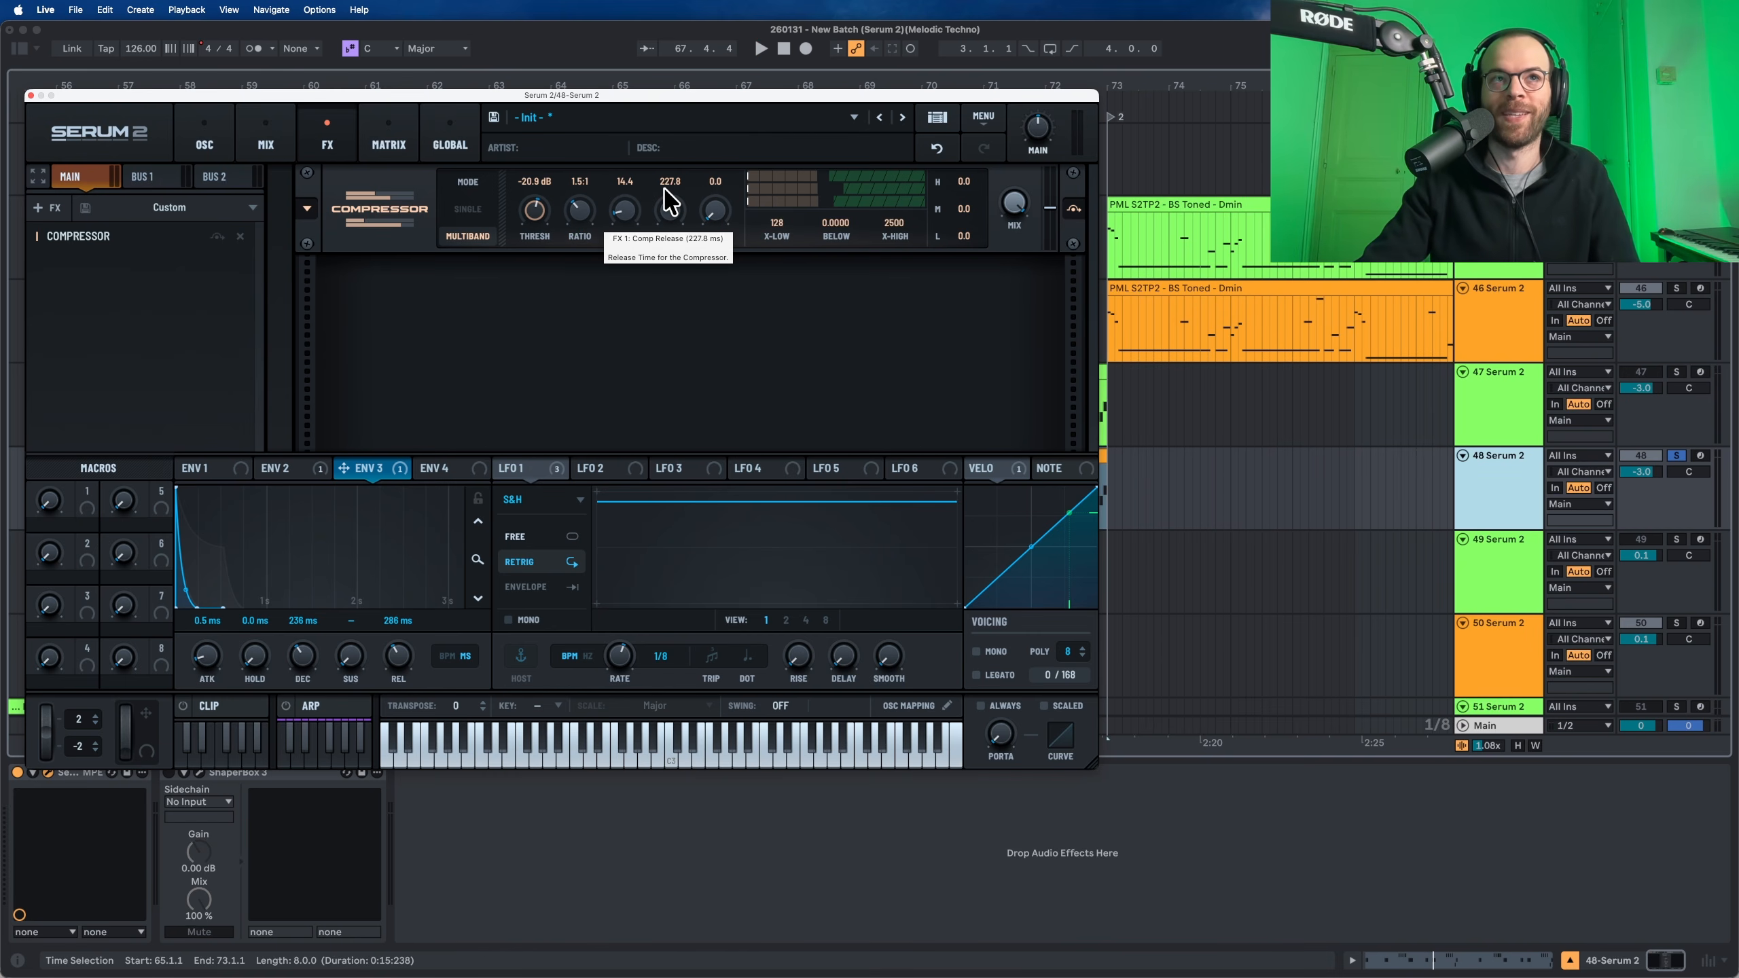
{"action": "key", "text": "space"}
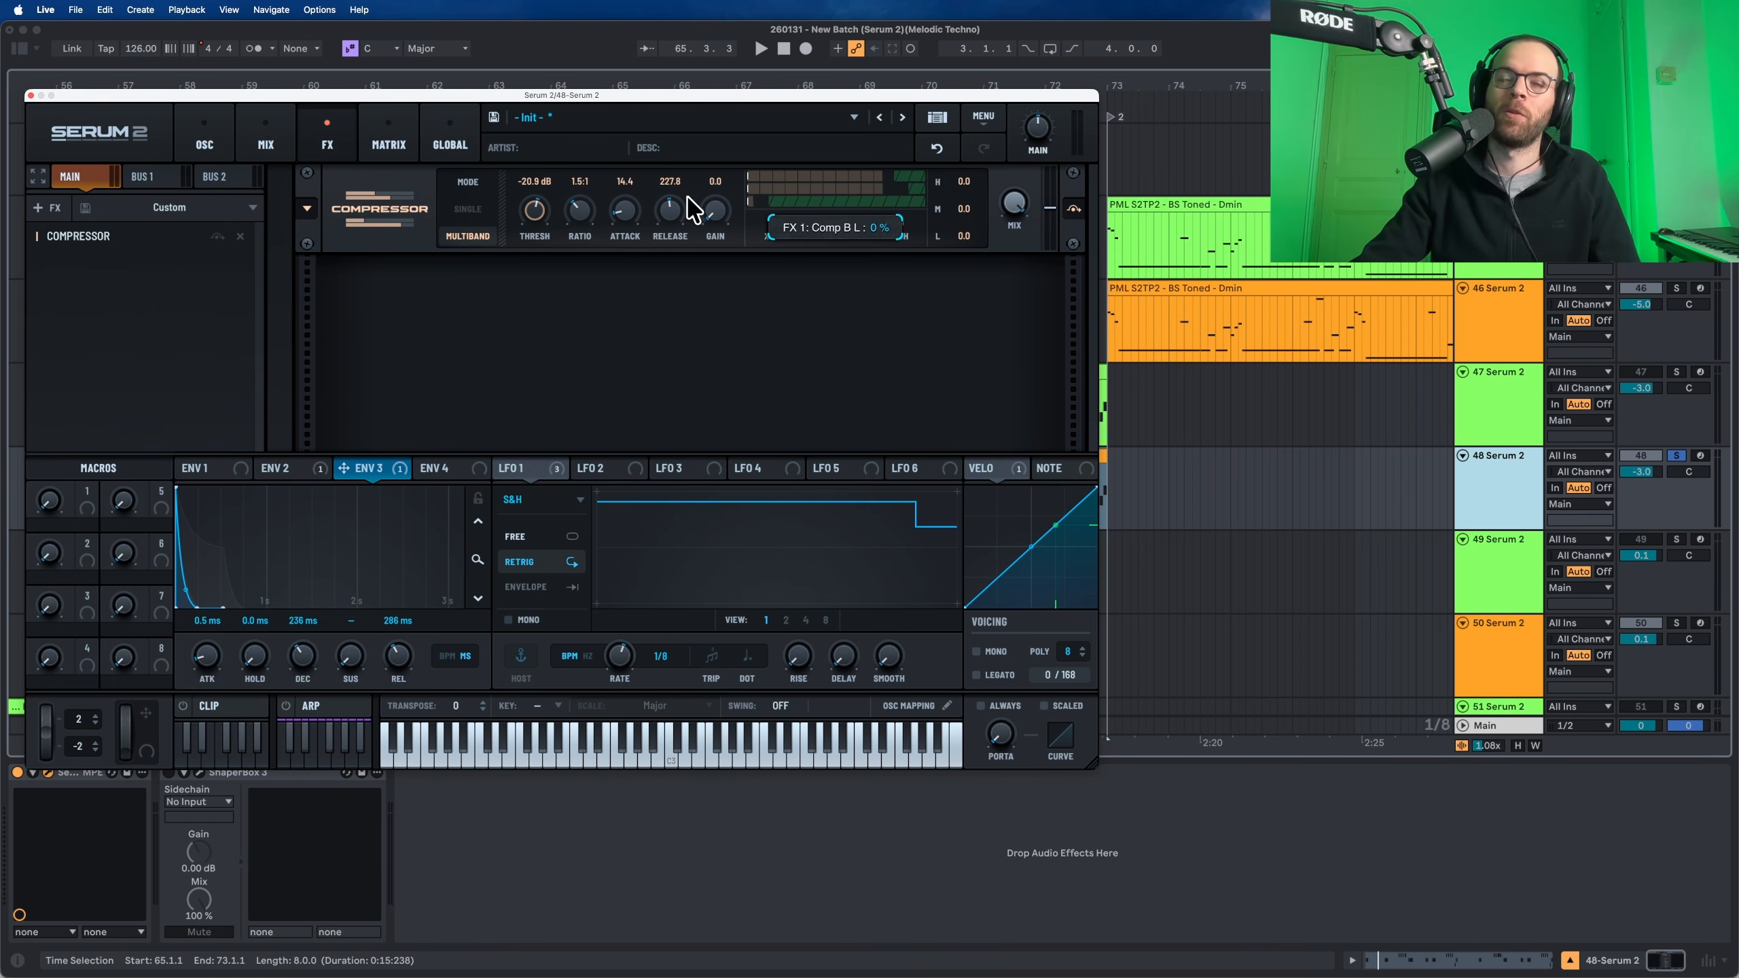
Set the compressor's below-threshold ratio to 0.7519 and compare it with a lower setting during playback, restoring it by undoing
{"action": "key", "text": "space"}
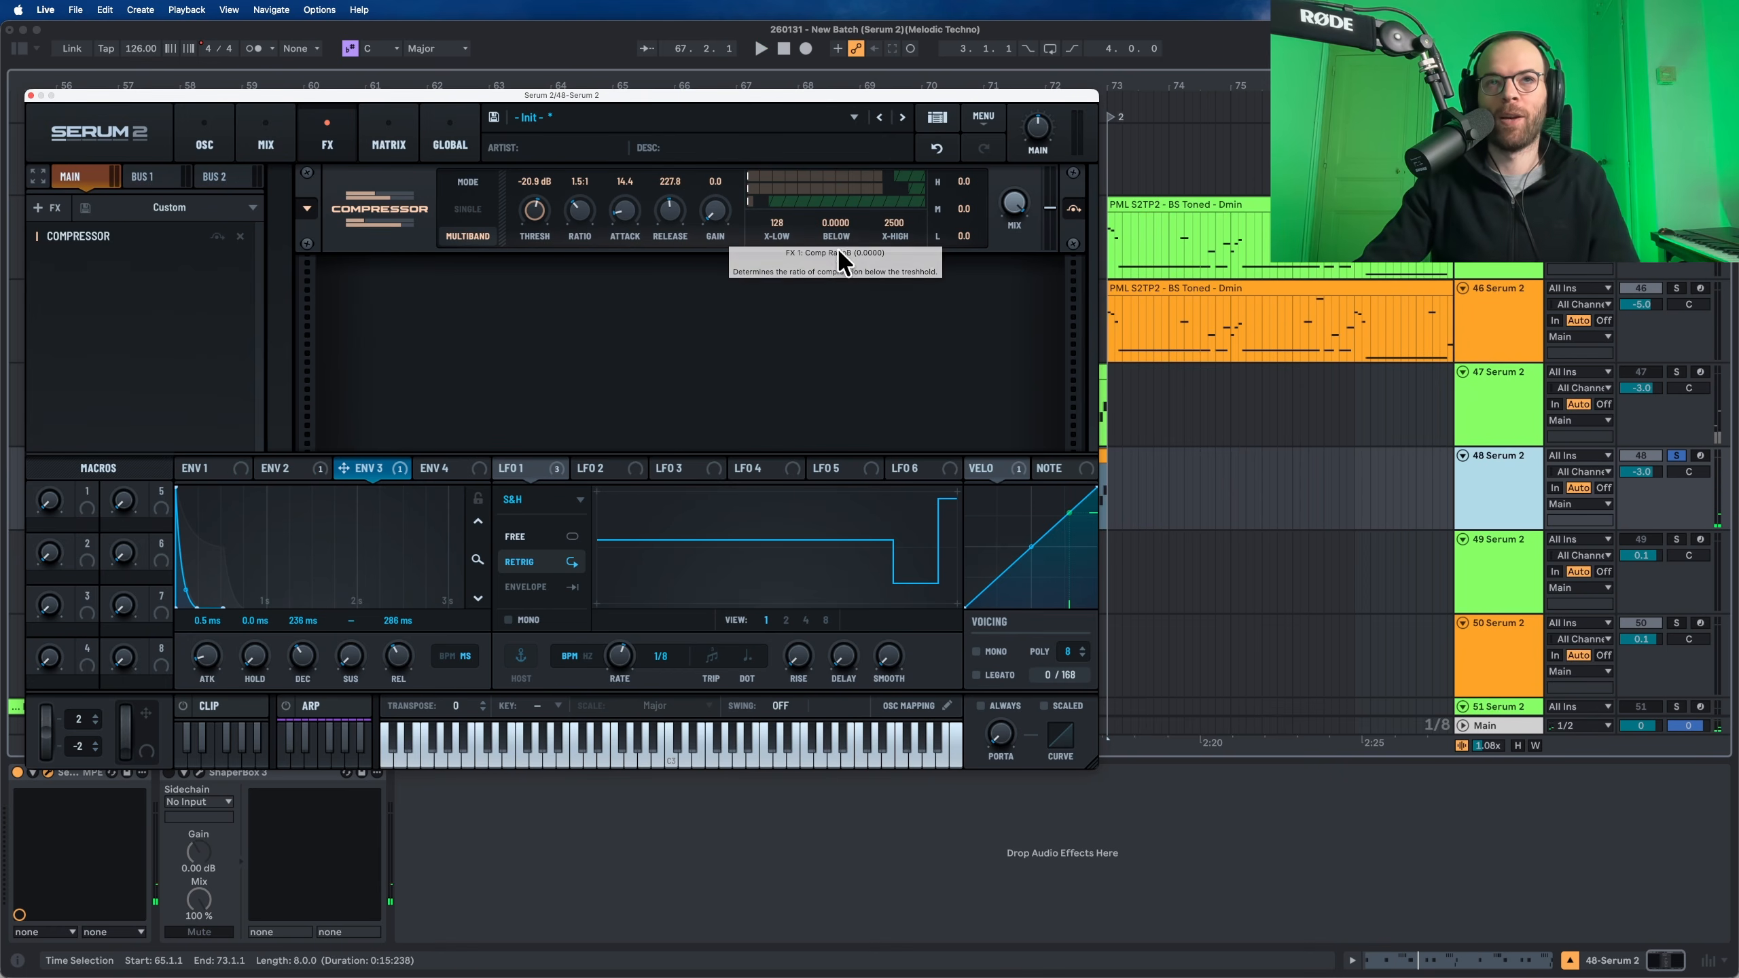
{"action": "left_click_drag", "start_coordinate": [839, 253], "coordinate": [839, 215]}
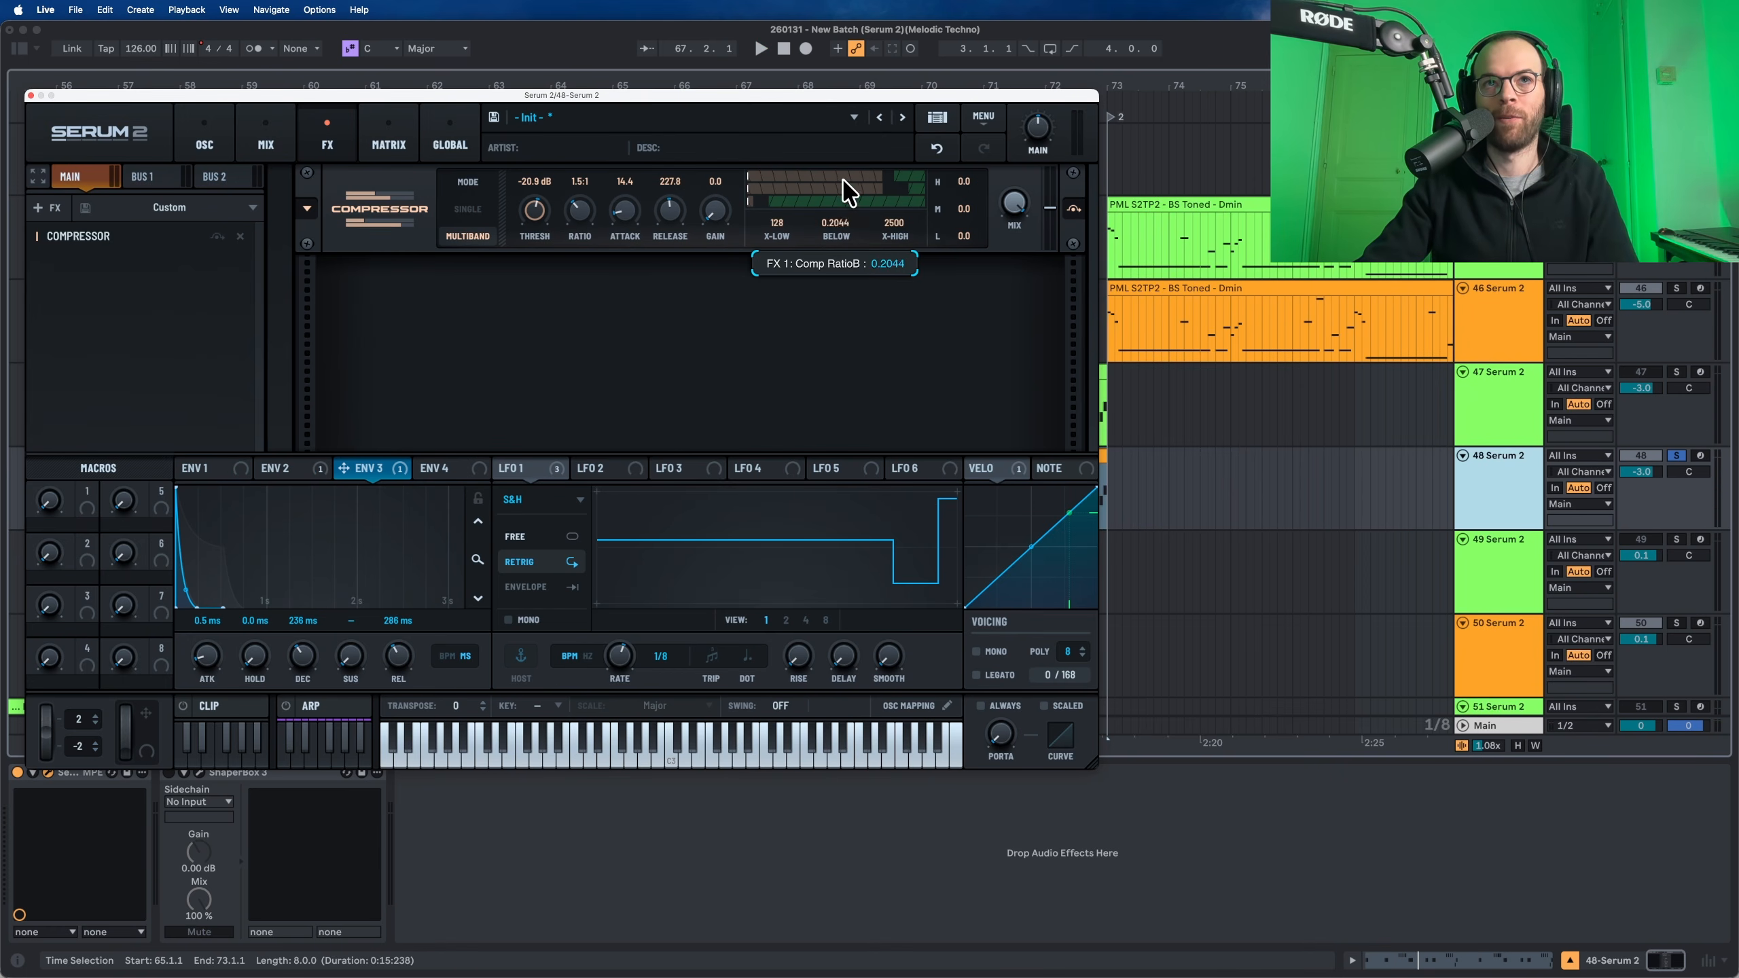
{"action": "left_click_drag", "start_coordinate": [852, 141], "coordinate": [857, 68]}
{"action": "key", "text": "space"}
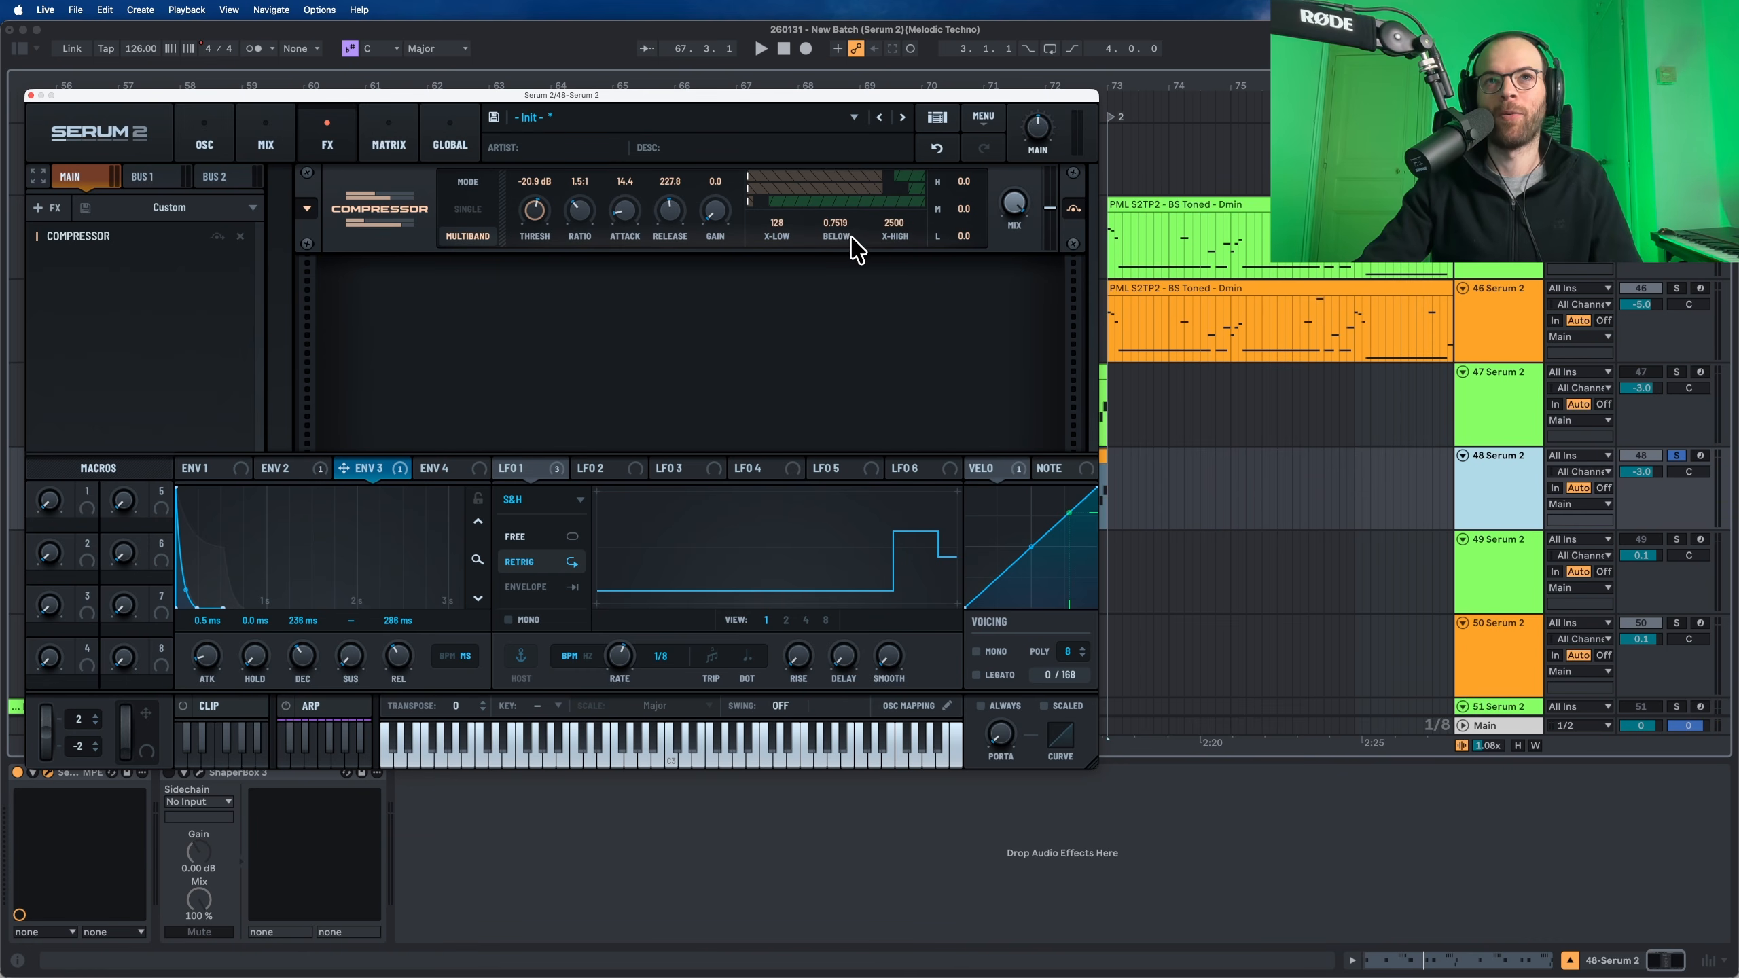
{"action": "key", "text": "space"}
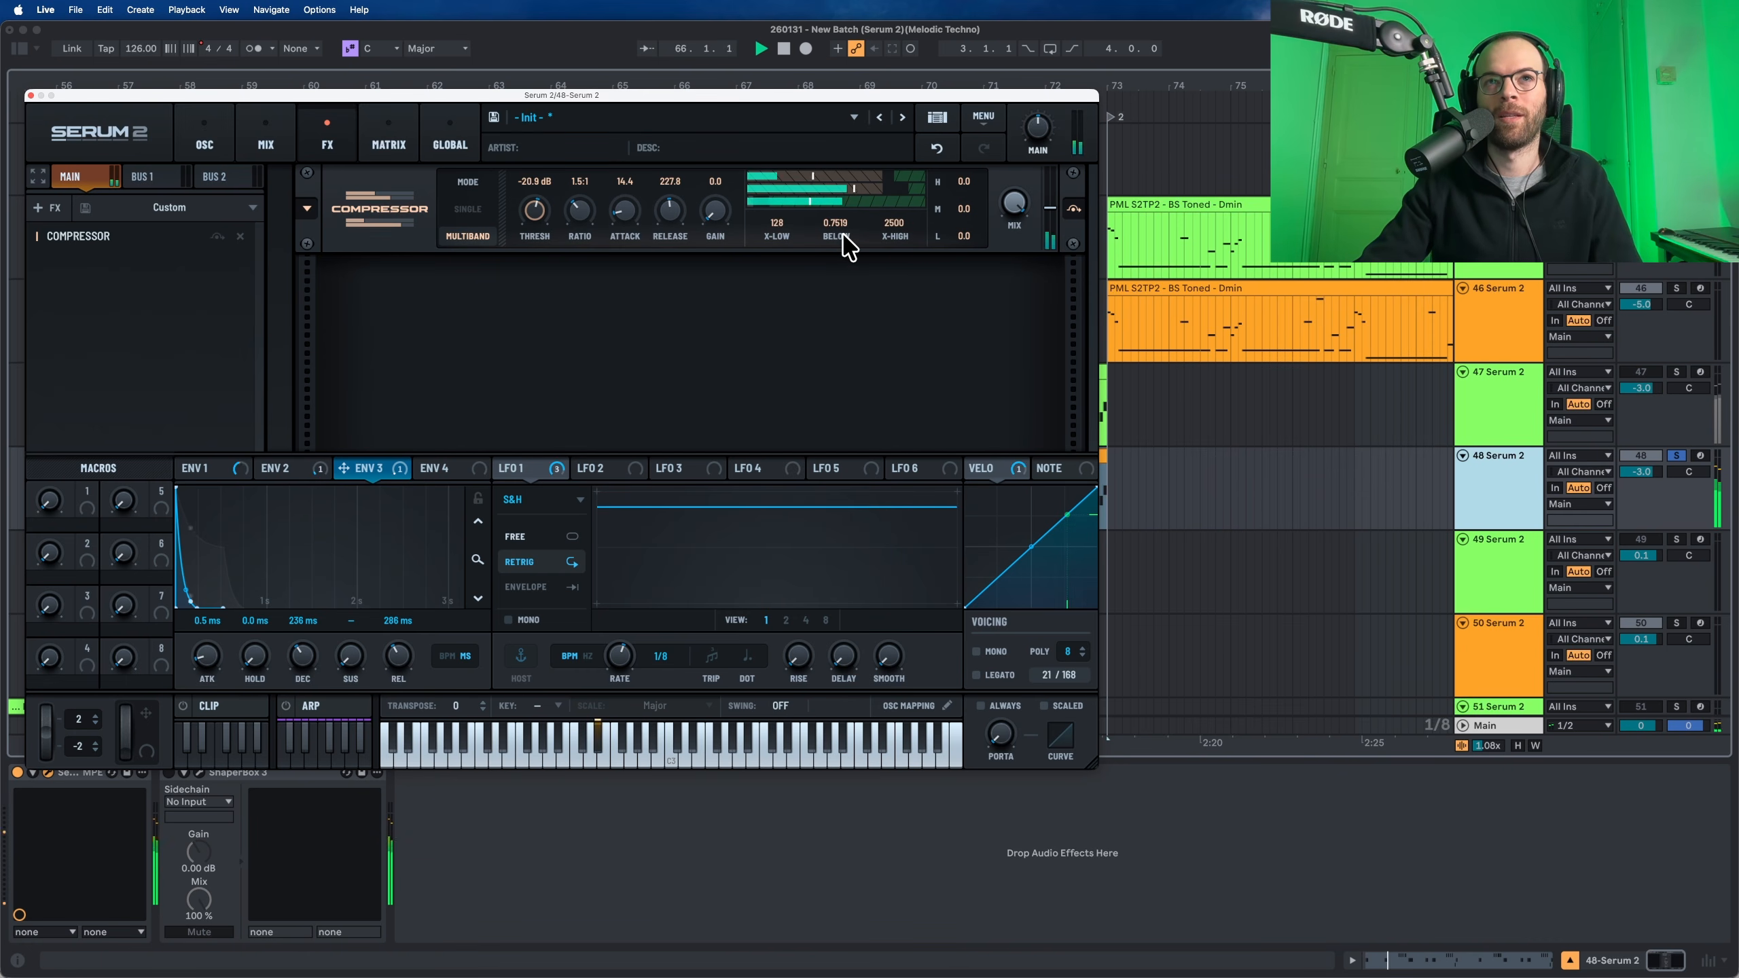
{"action": "left_click_drag", "start_coordinate": [847, 247], "coordinate": [840, 514]}
{"action": "left_click", "coordinate": [936, 148]}
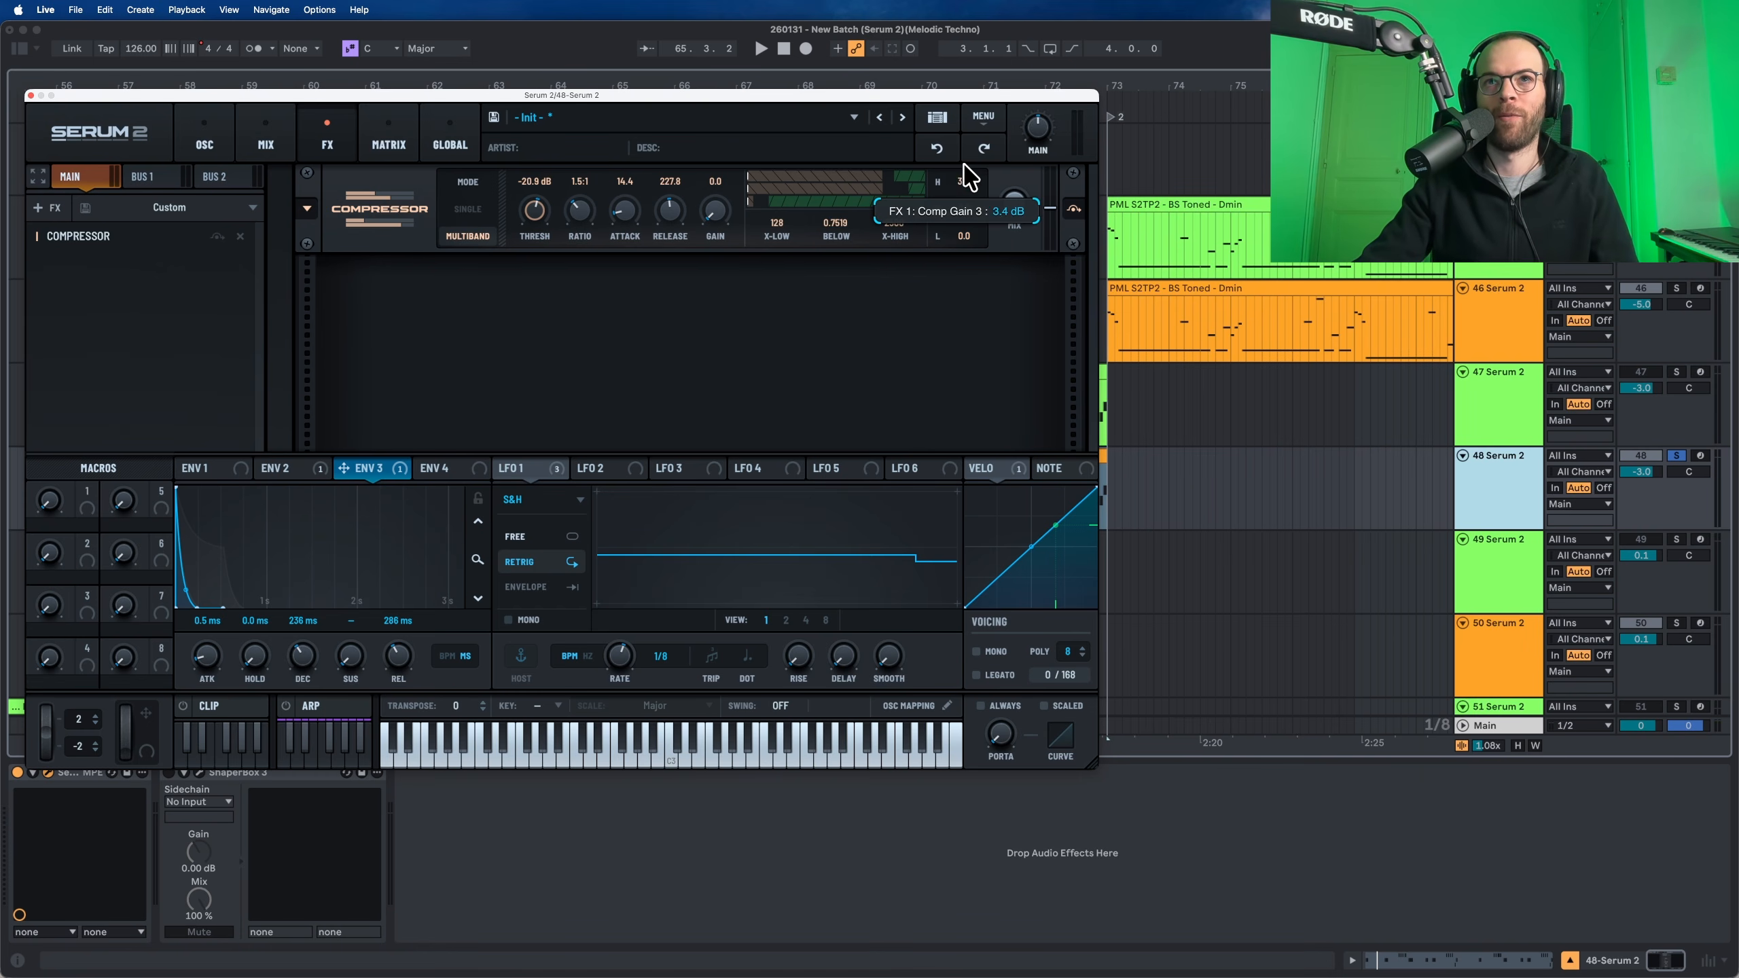
Set the compressor's high-band gain to 4.1 dB and its low-band gain to 4.0 dB during playback
{"action": "key", "text": "space"}
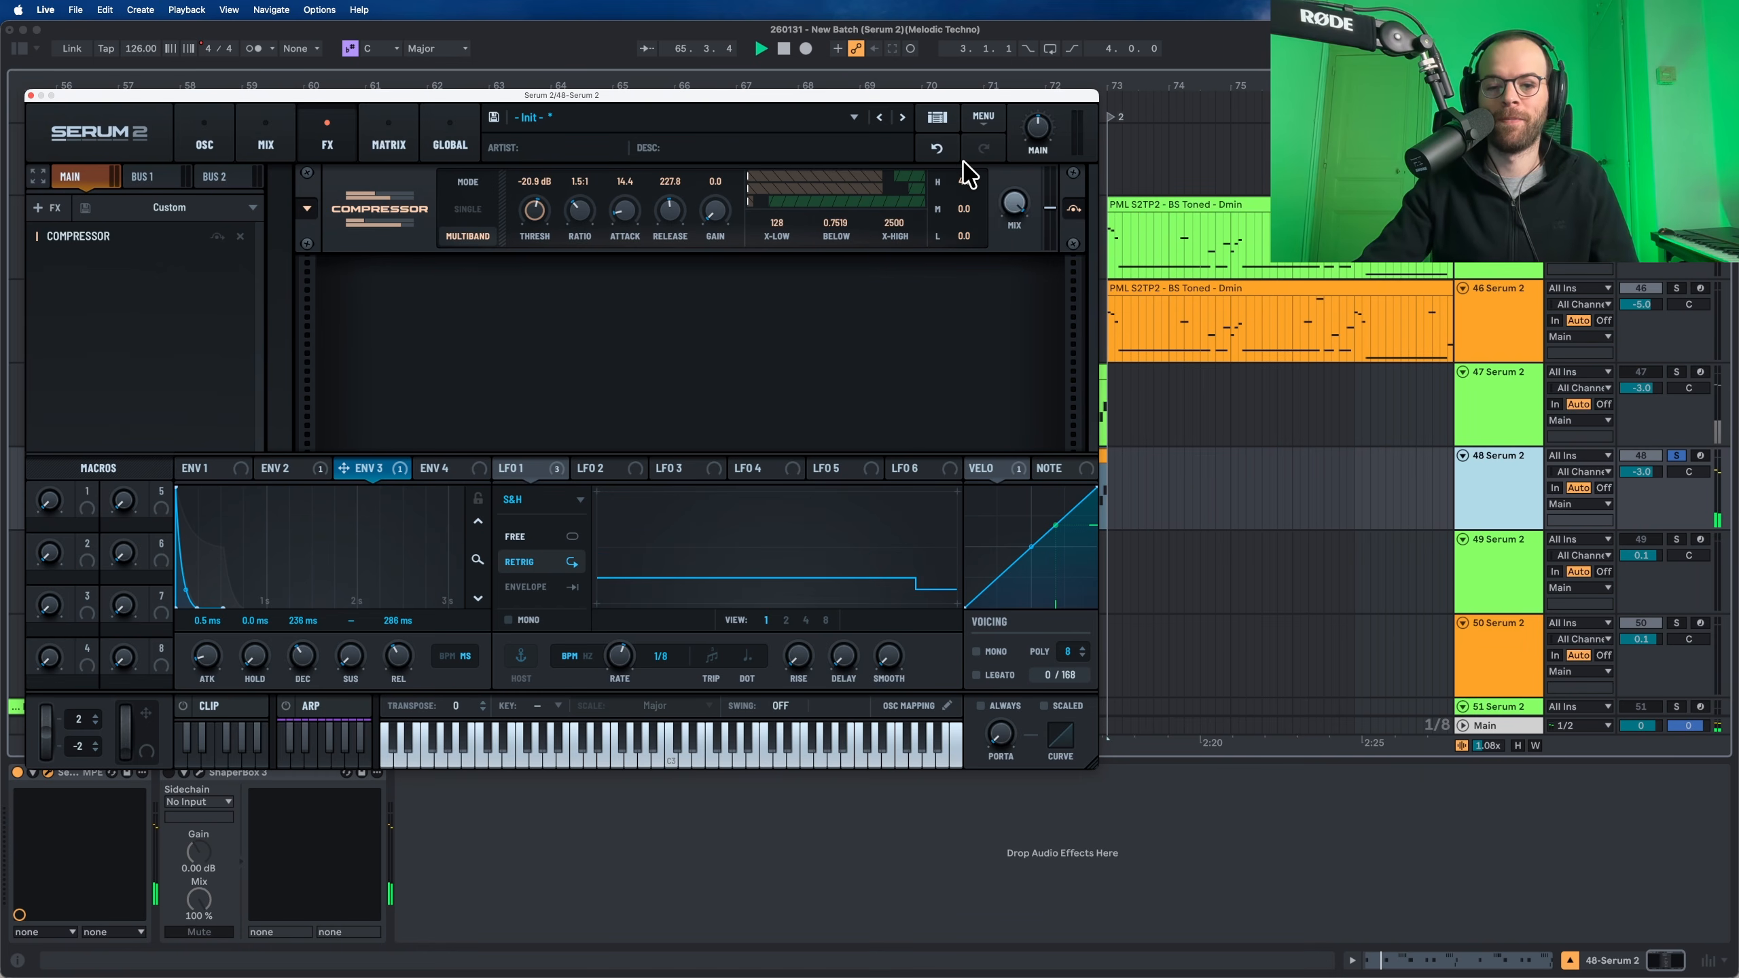
{"action": "left_click_drag", "start_coordinate": [969, 236], "coordinate": [970, 217]}
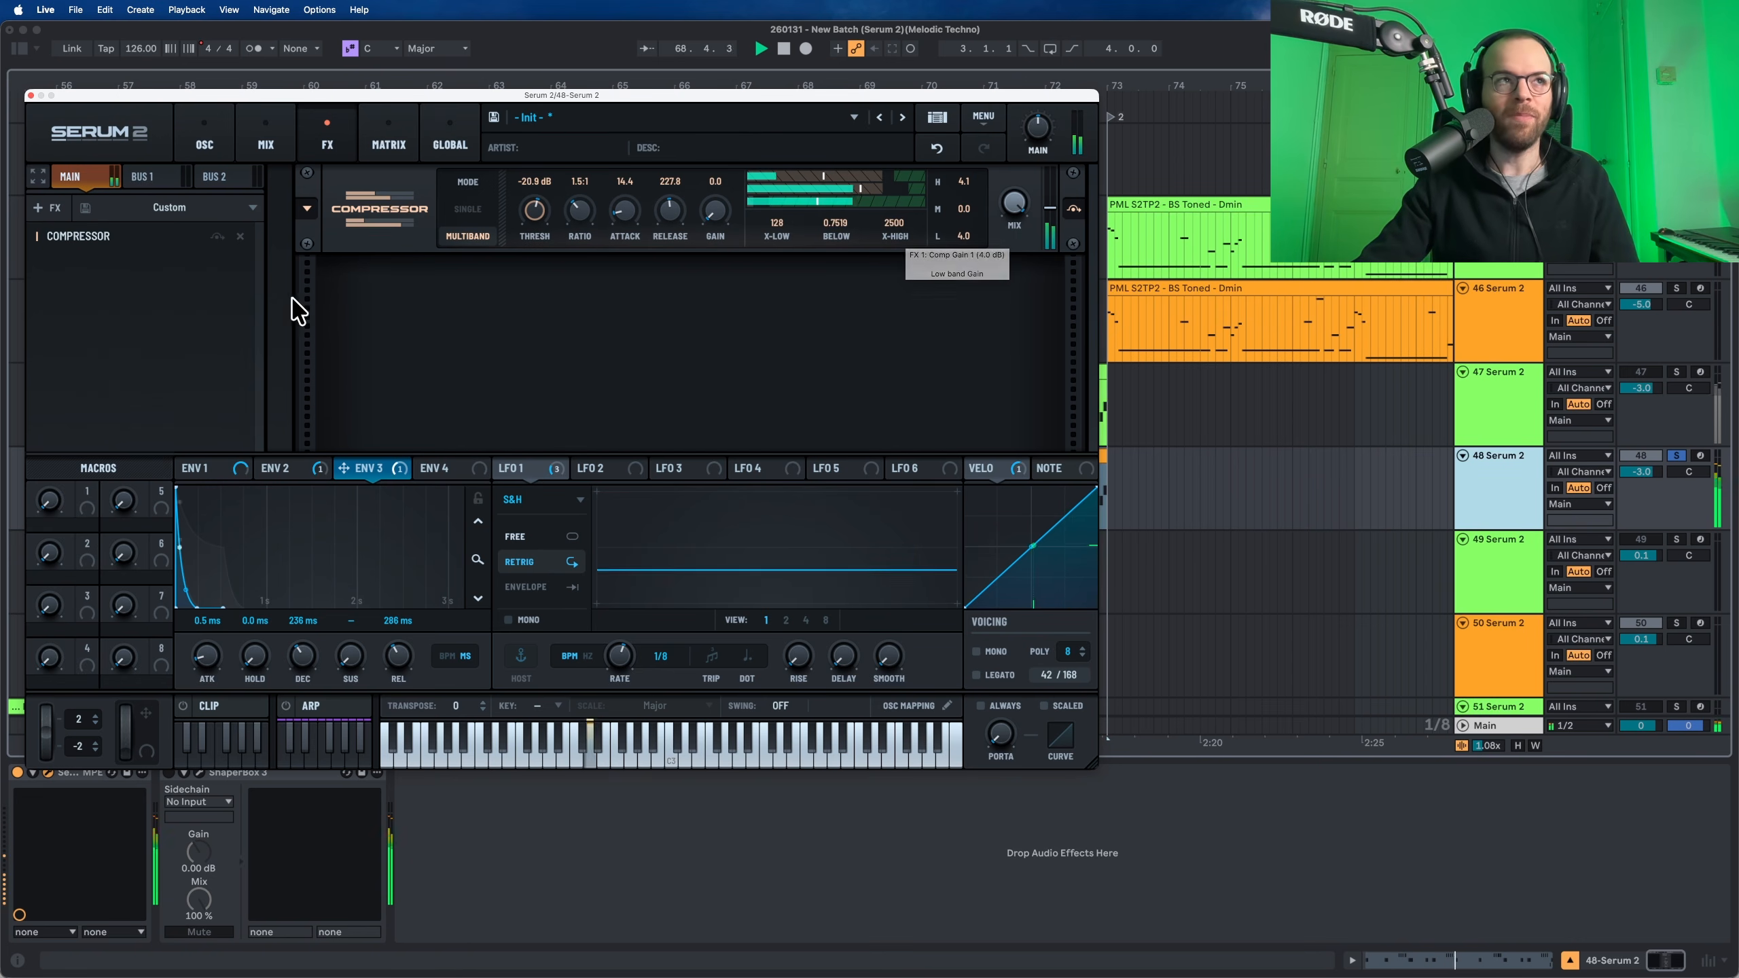
Add a tube distortion after the compressor and set its drive to about 77% and its mix to about 77%
{"action": "left_click", "coordinate": [55, 210]}
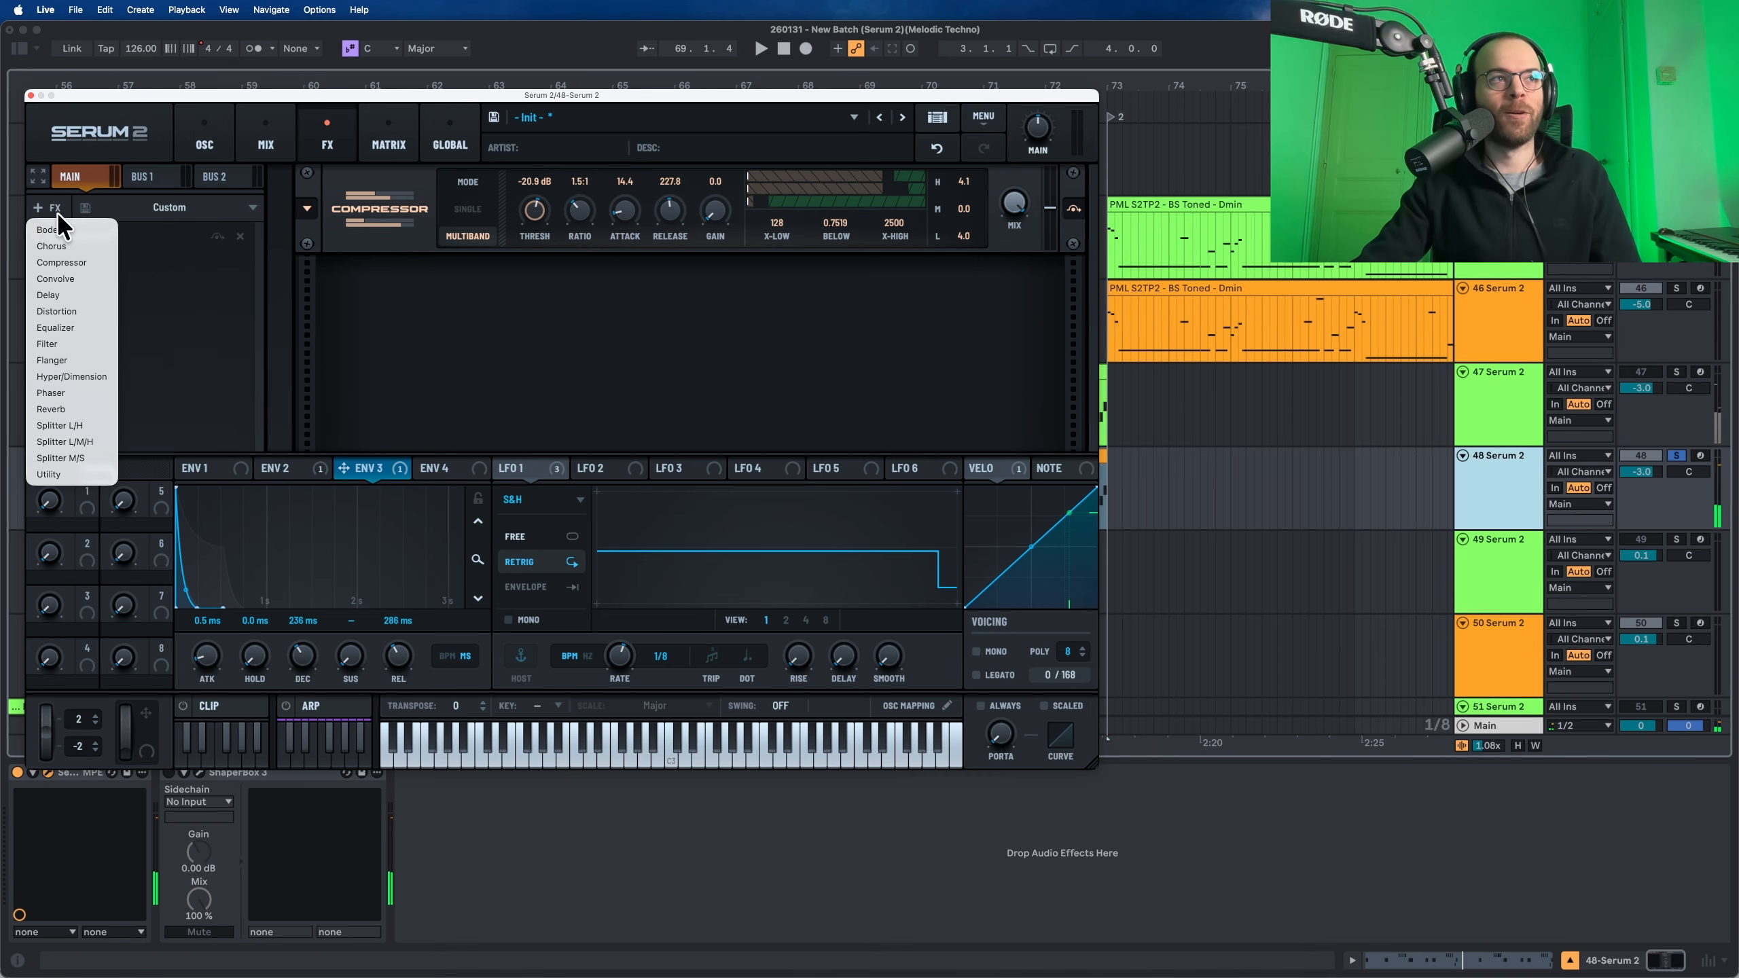
{"action": "left_click", "coordinate": [80, 309]}
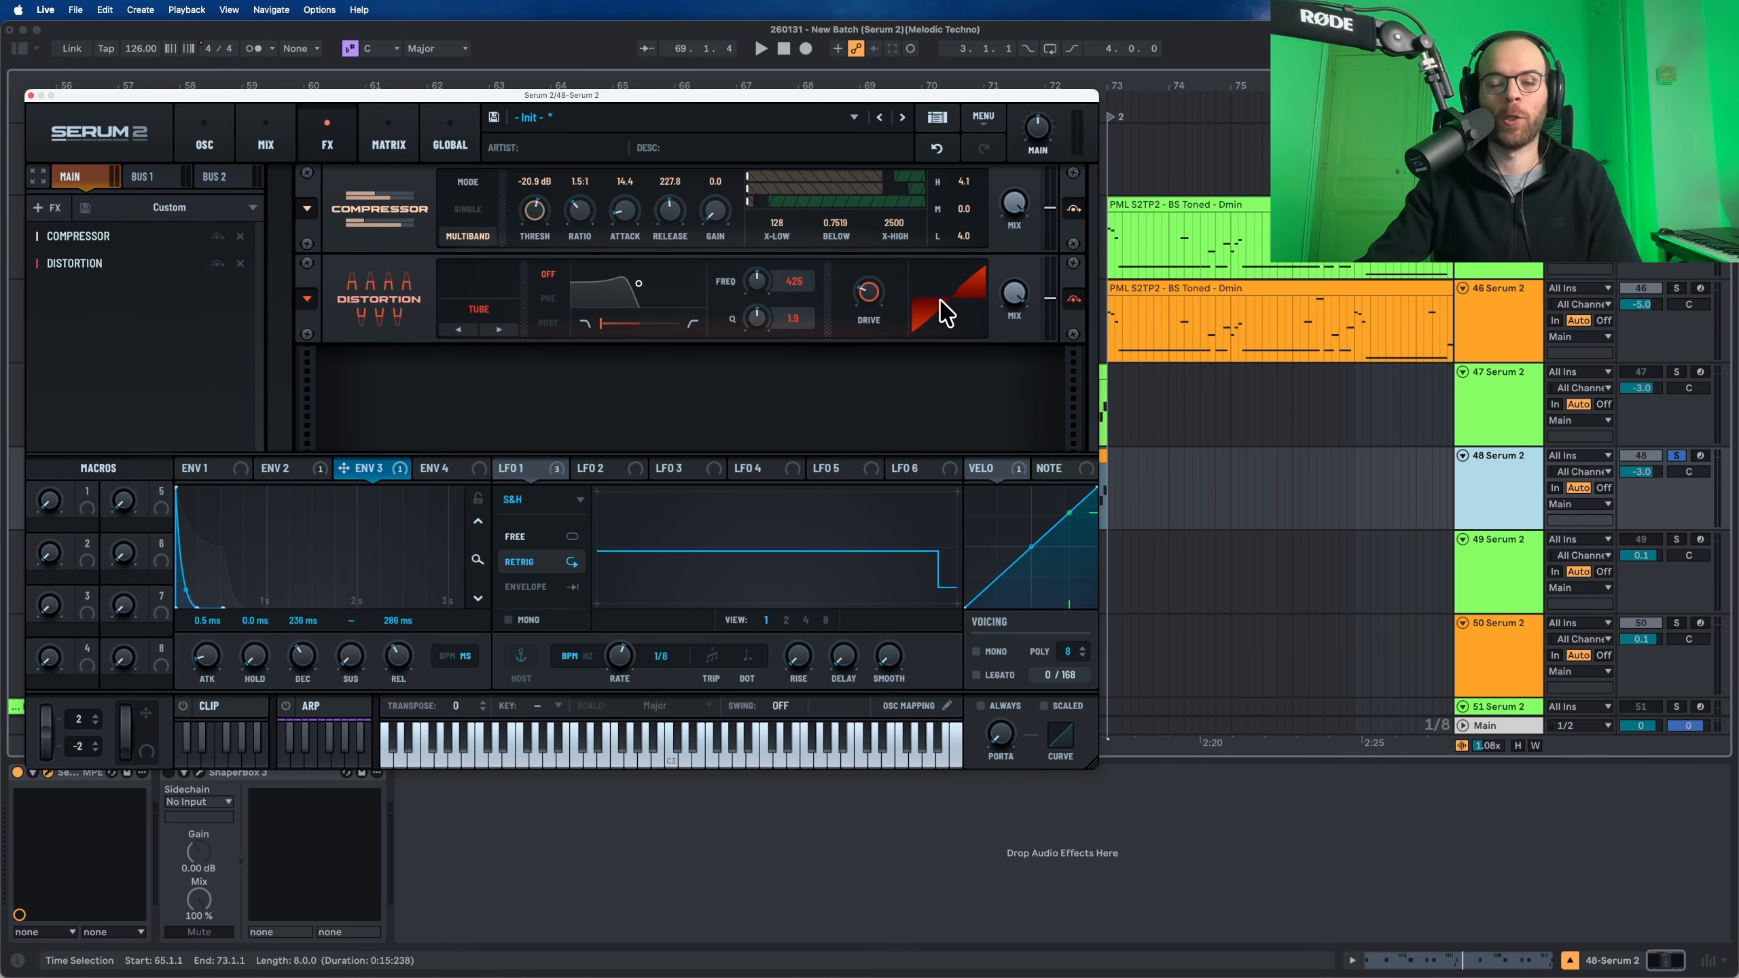
{"action": "left_click_drag", "start_coordinate": [887, 296], "coordinate": [890, 227]}
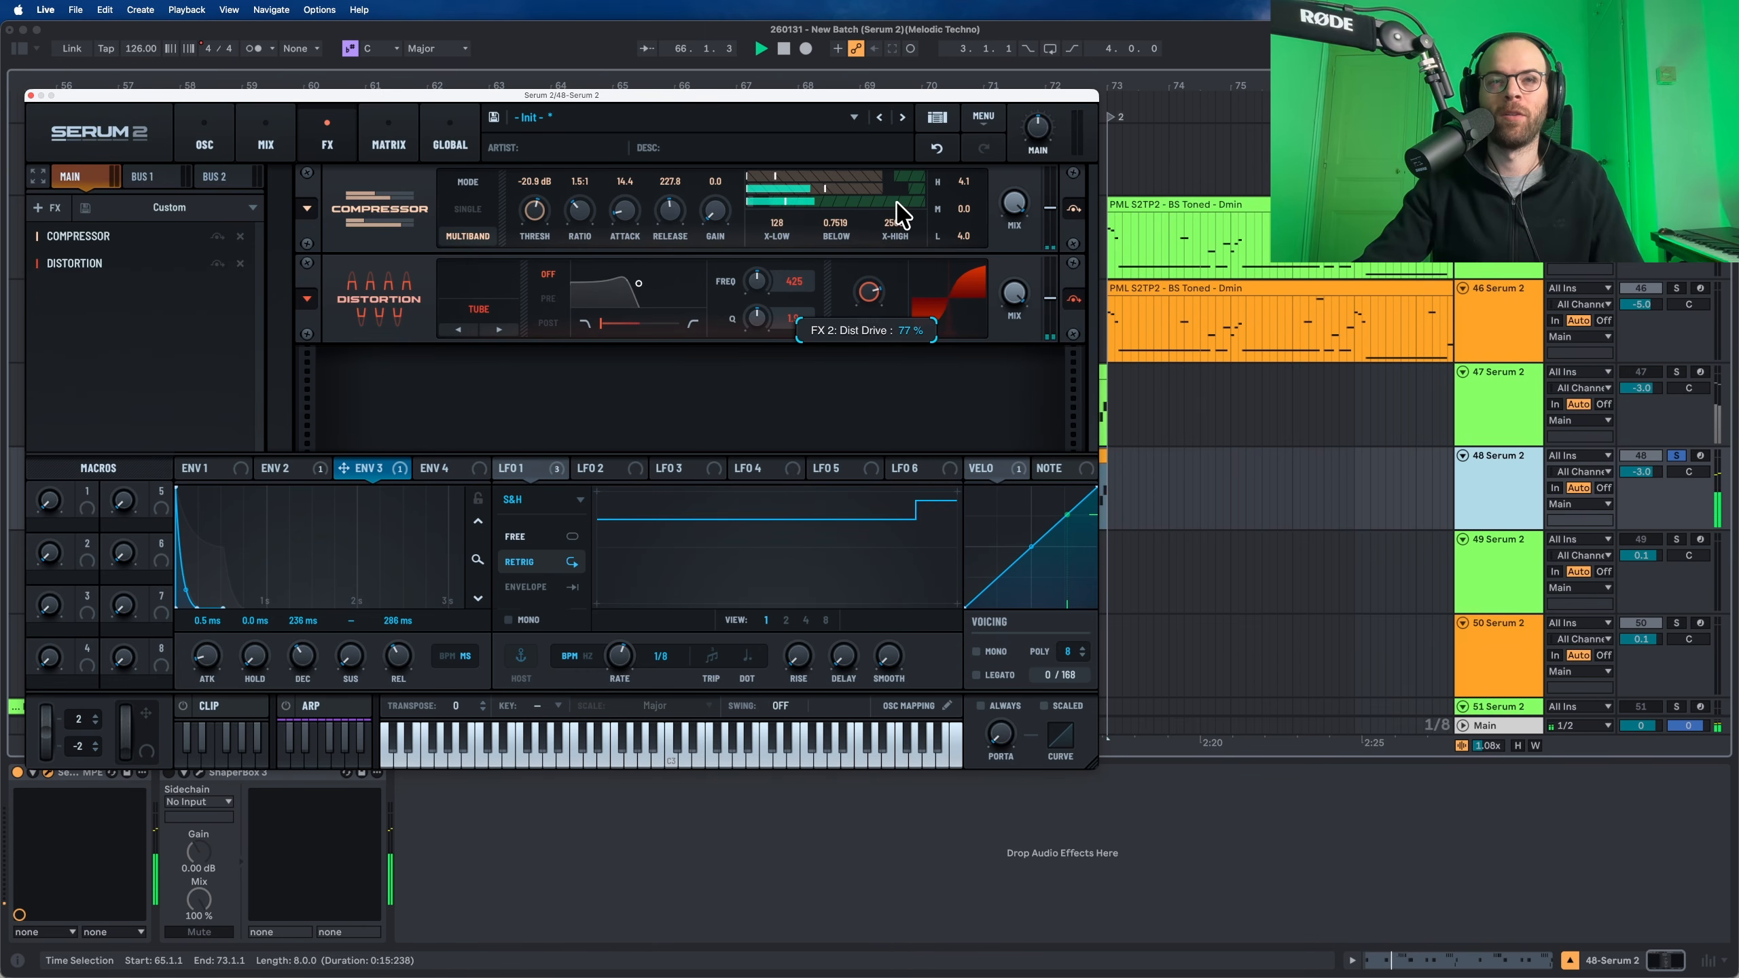
{"action": "left_click_drag", "start_coordinate": [1011, 302], "coordinate": [1011, 346]}
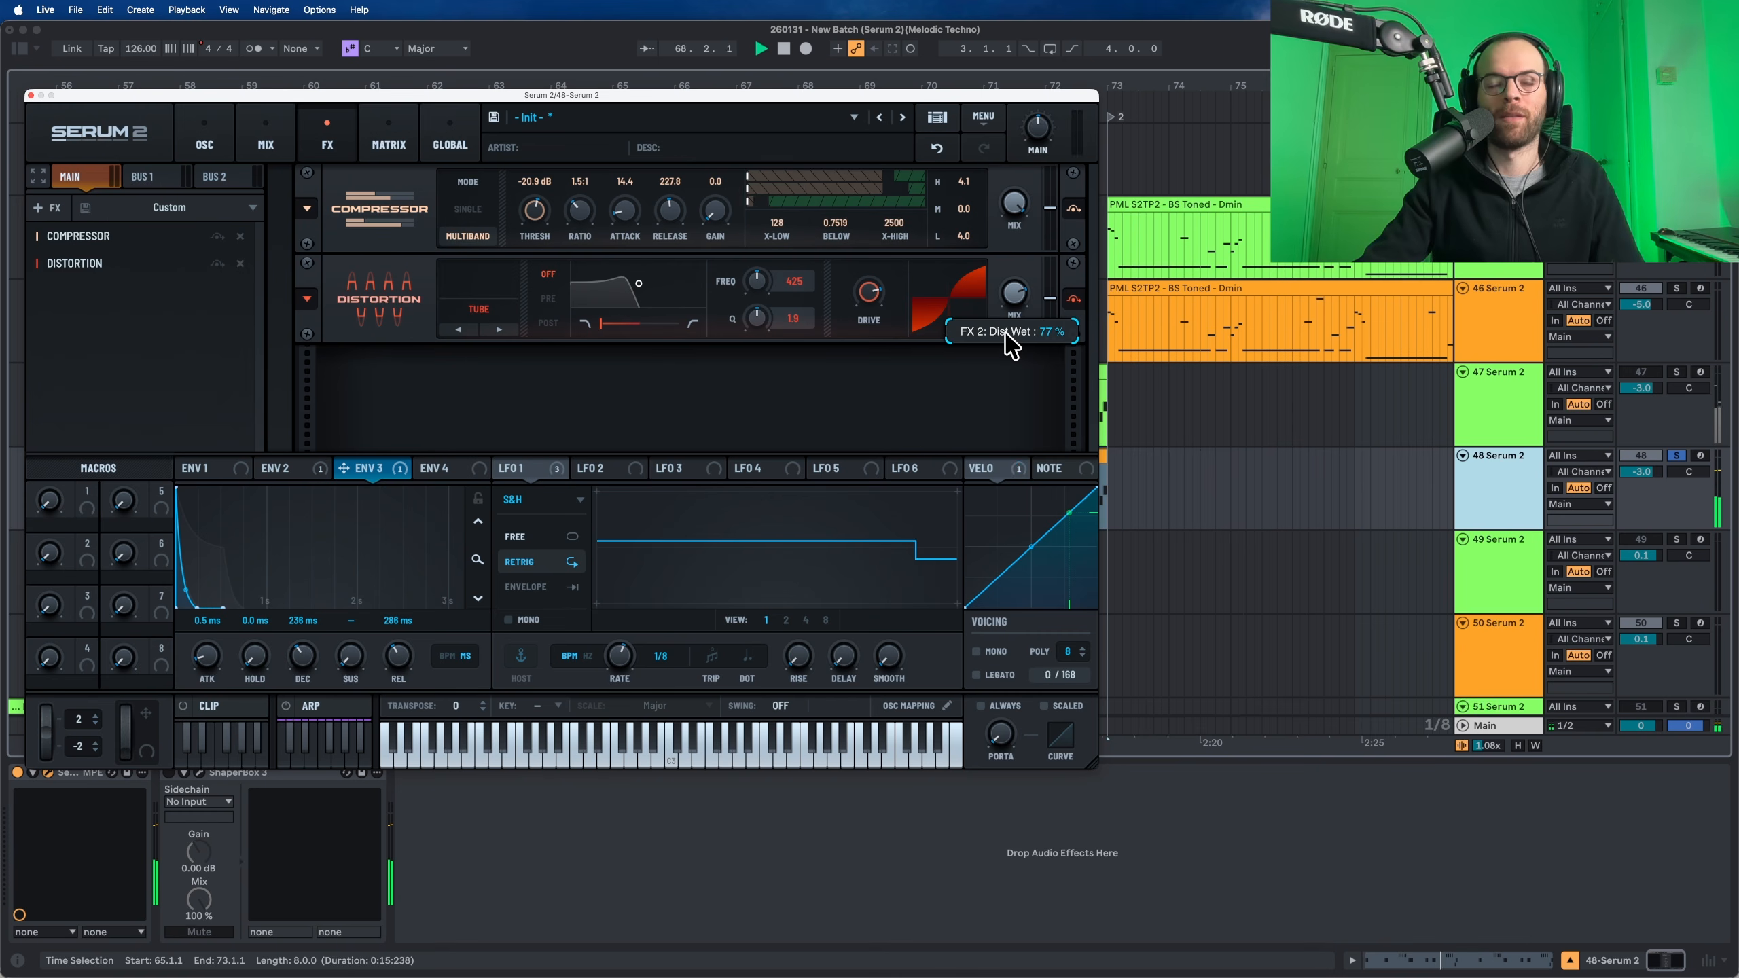
{"action": "key", "text": "space"}
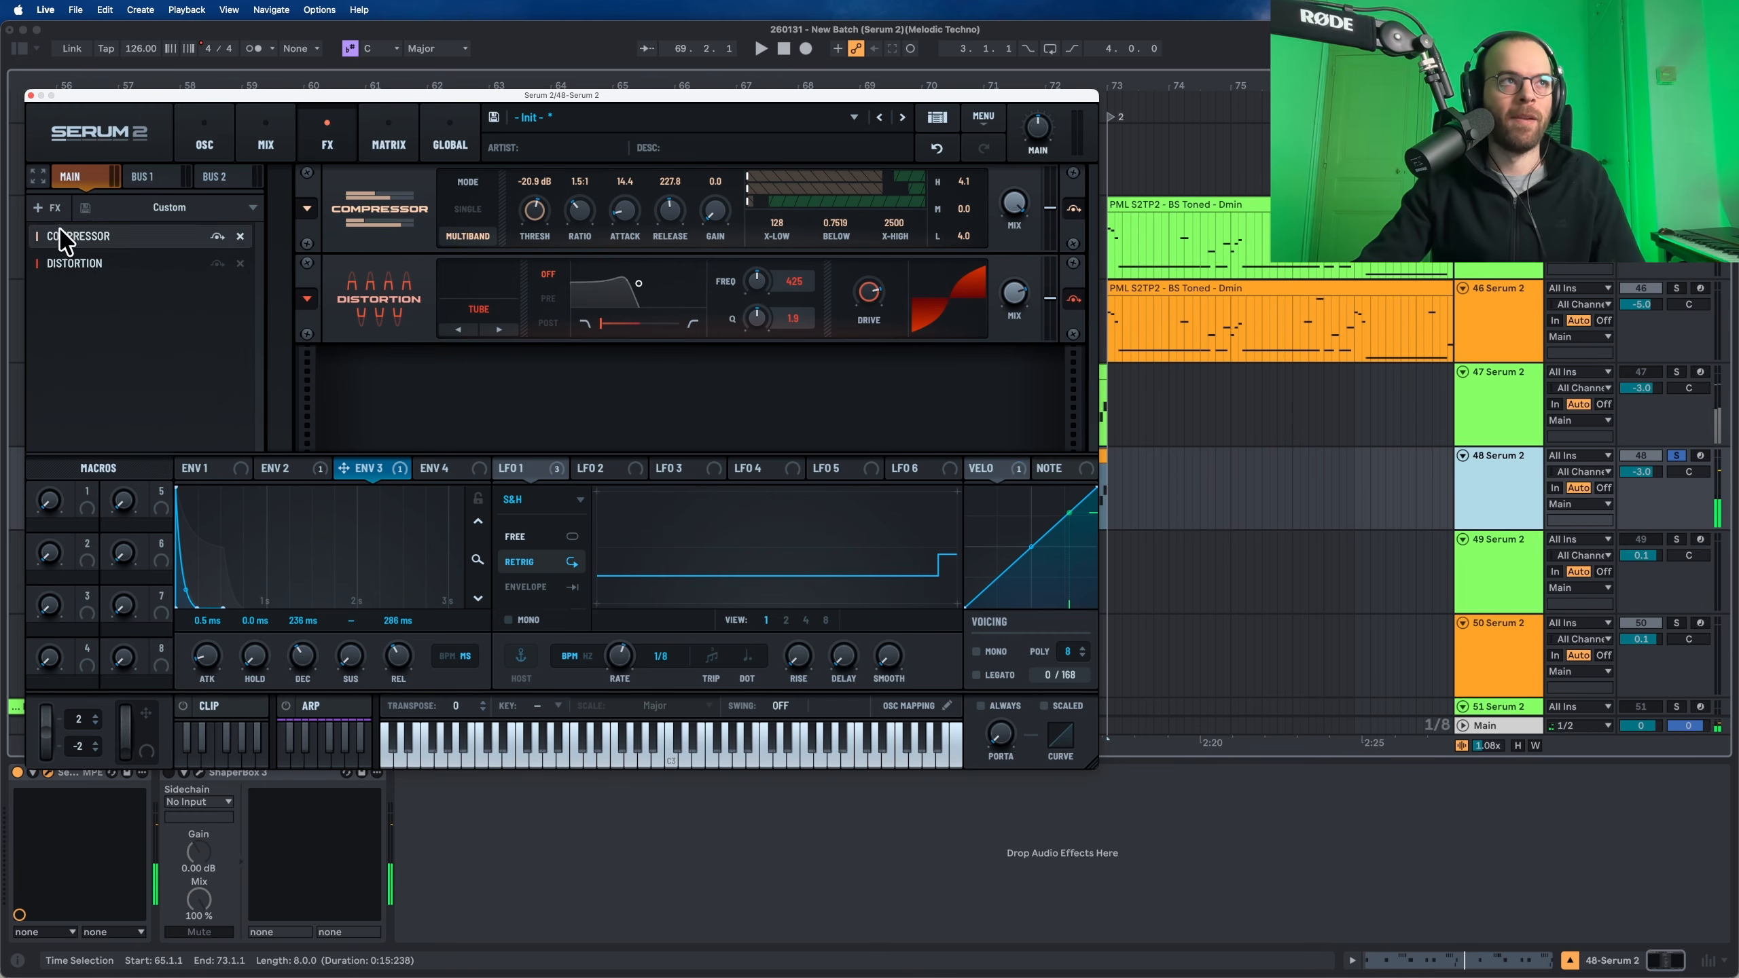
Add an equalizer after the distortion and make its low band a high-pass at 75 Hz with Q 40
{"action": "left_click", "coordinate": [42, 207]}
{"action": "left_click", "coordinate": [74, 322]}
{"action": "key", "text": "space"}
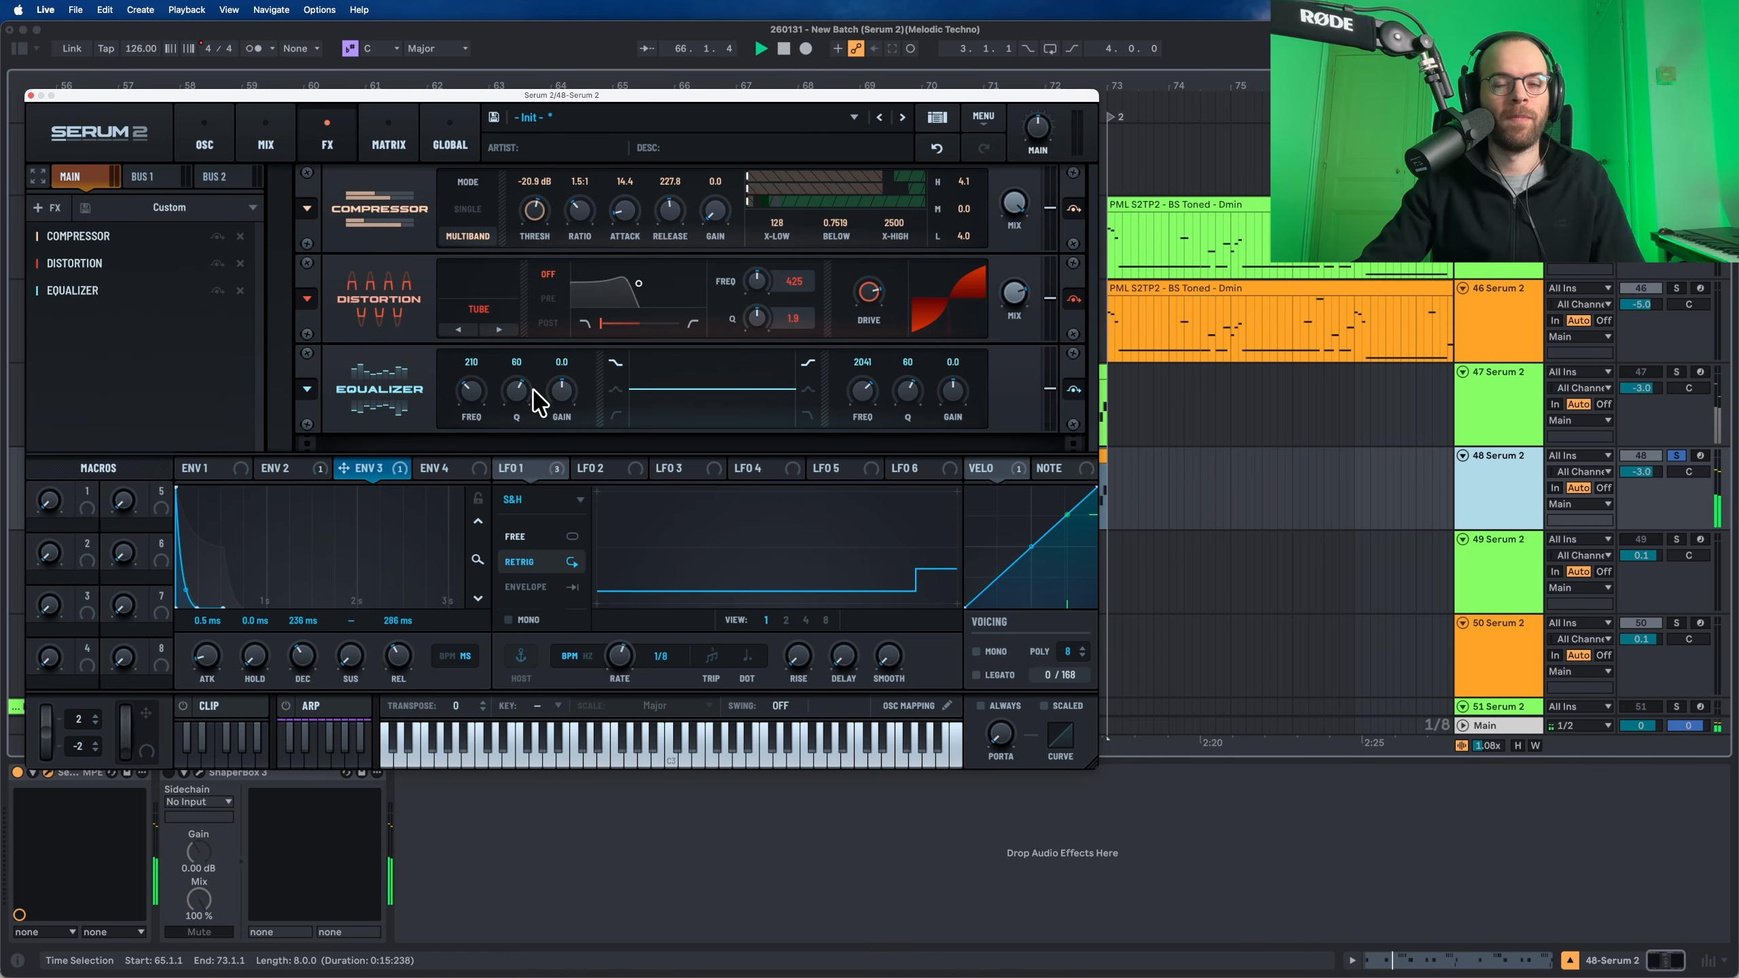
{"action": "key", "text": "space"}
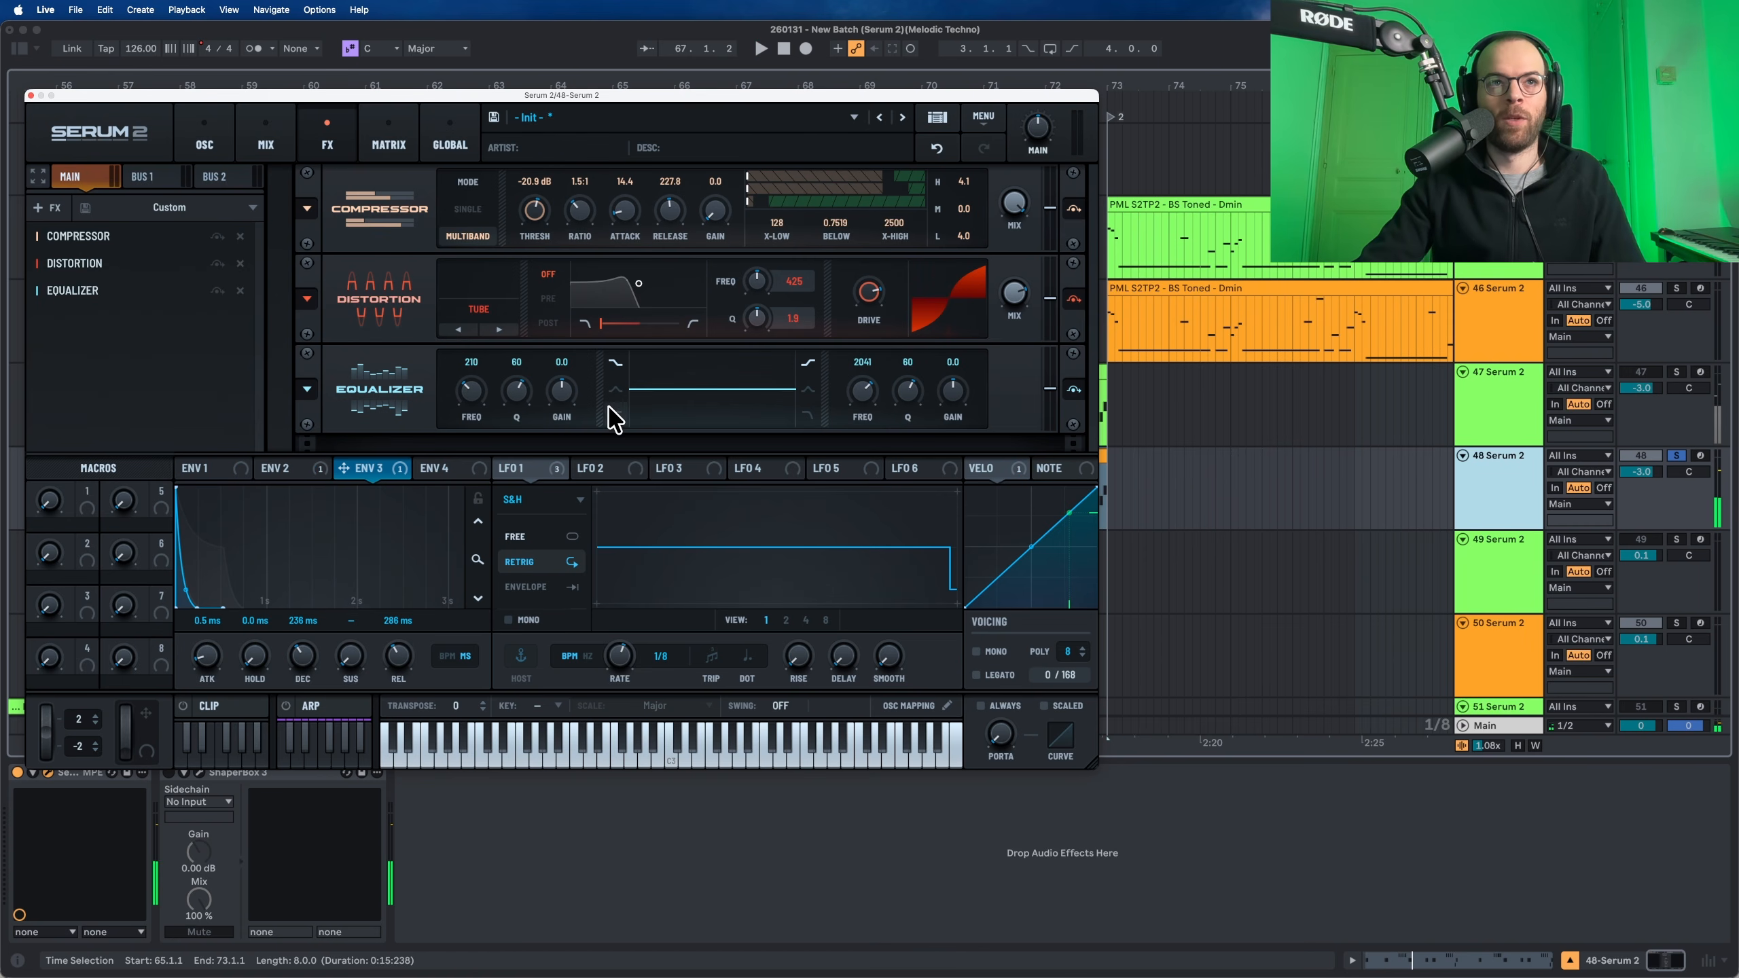
{"action": "left_click", "coordinate": [616, 414]}
{"action": "left_click_drag", "start_coordinate": [473, 389], "coordinate": [502, 444]}
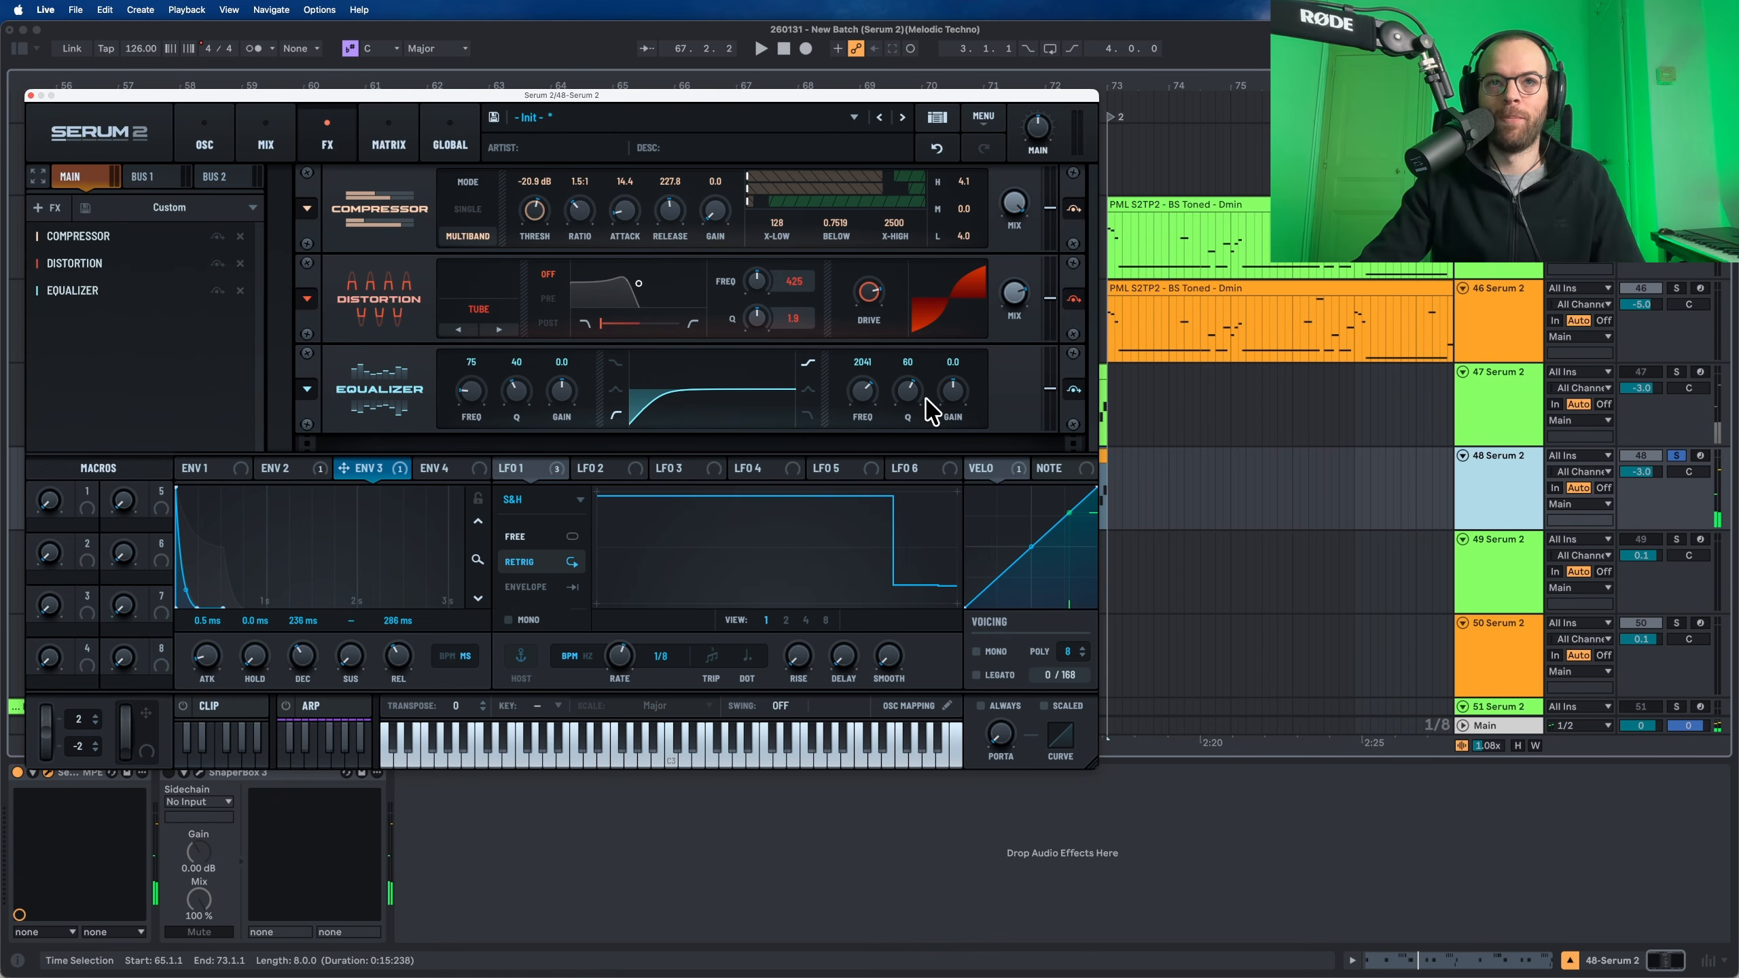
Set the equalizer's high band to a peak at 214 Hz with Q 37 and 2.5 dB of gain
{"action": "left_click_drag", "start_coordinate": [859, 391], "coordinate": [855, 404]}
{"action": "left_click_drag", "start_coordinate": [939, 393], "coordinate": [898, 445]}
{"action": "left_click_drag", "start_coordinate": [870, 405], "coordinate": [868, 455]}
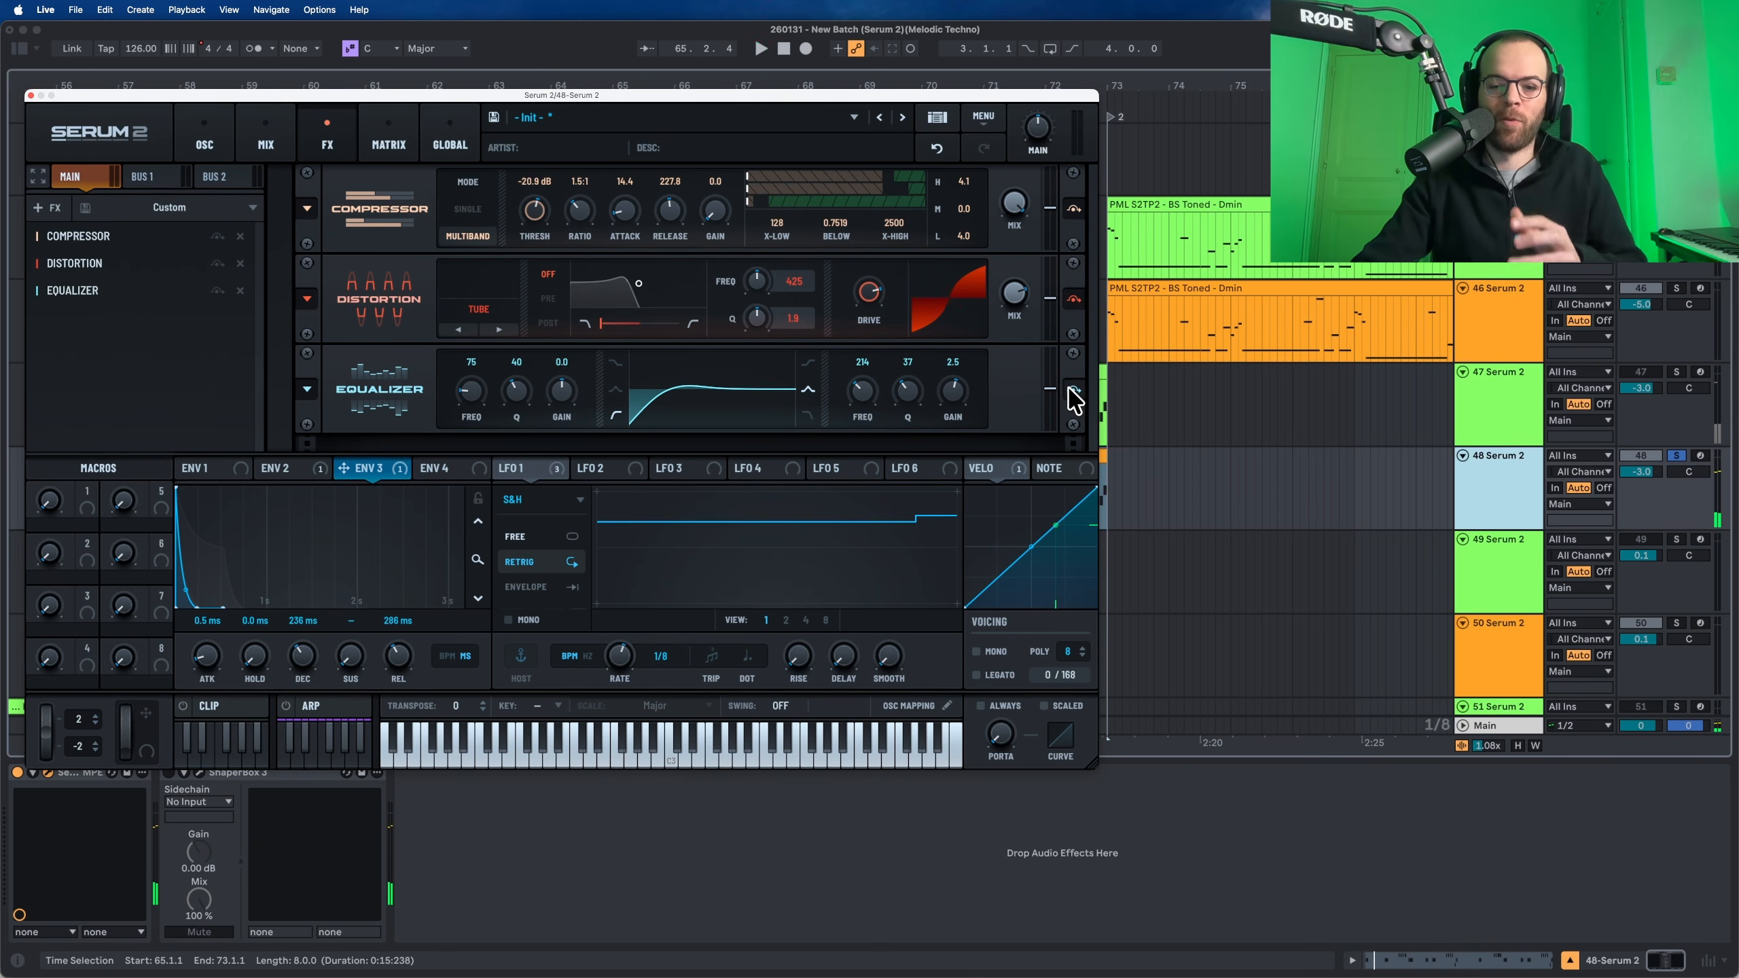
Add a ping-pong delay after the equalizer with a dotted 1/8 left time and a 1/8 right time, and audition it
{"action": "left_click", "coordinate": [38, 208]}
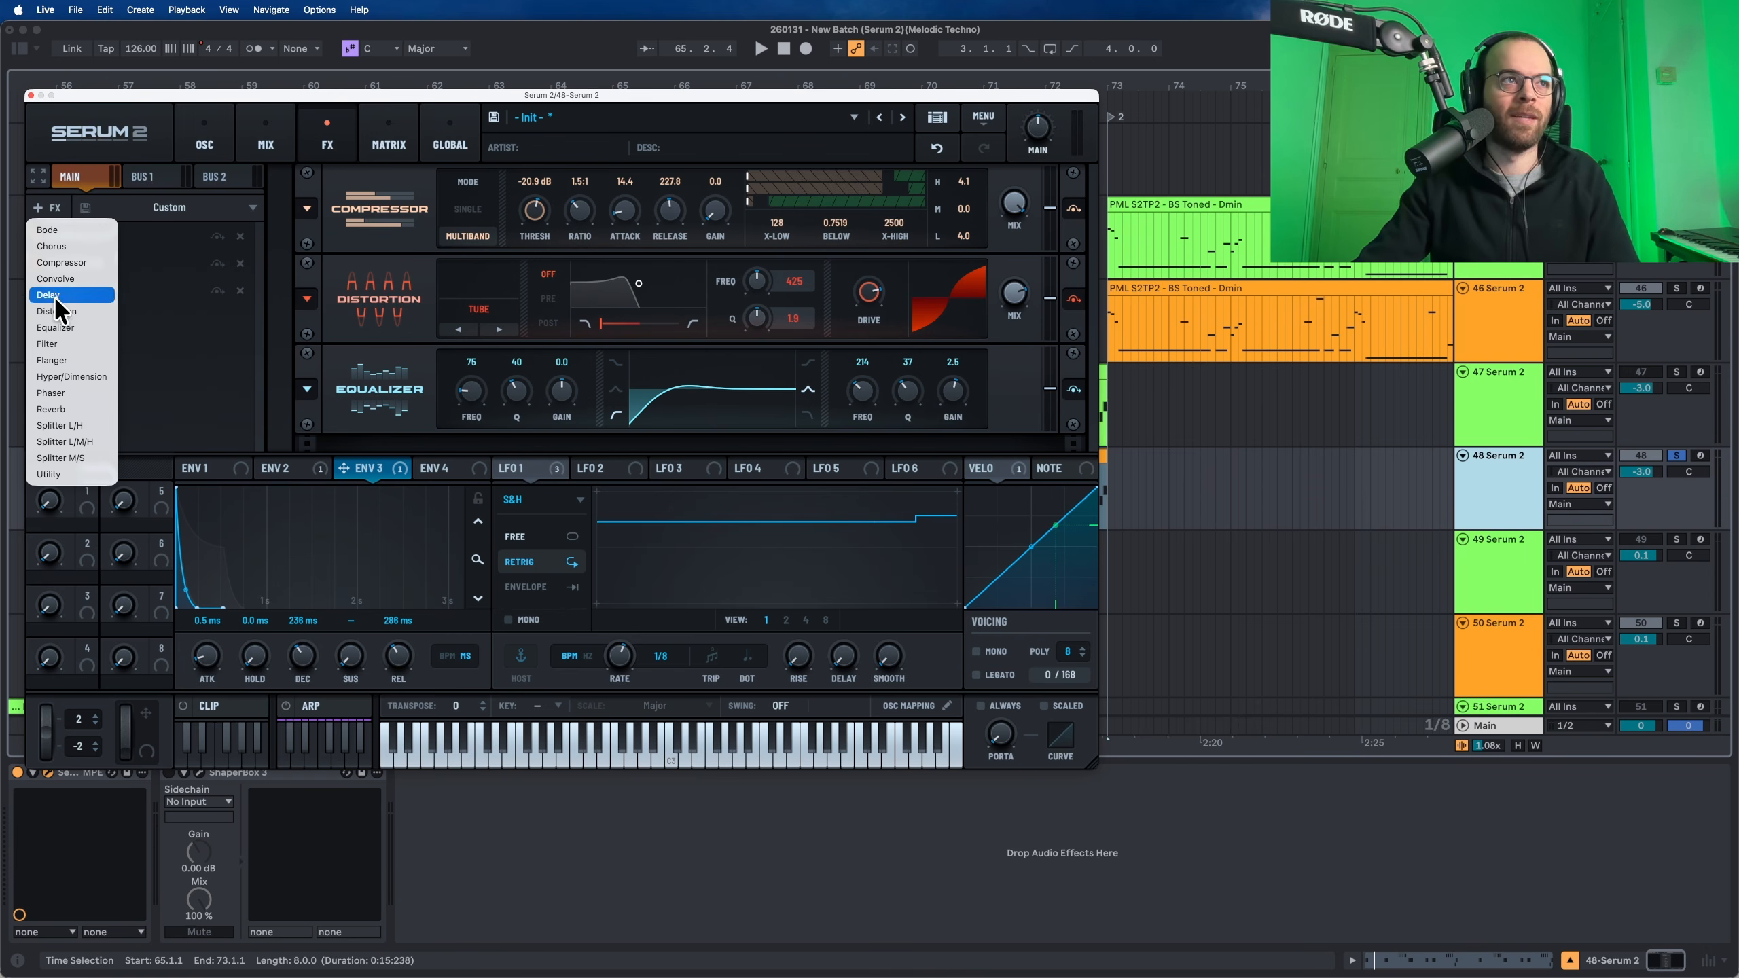
{"action": "left_click", "coordinate": [54, 293]}
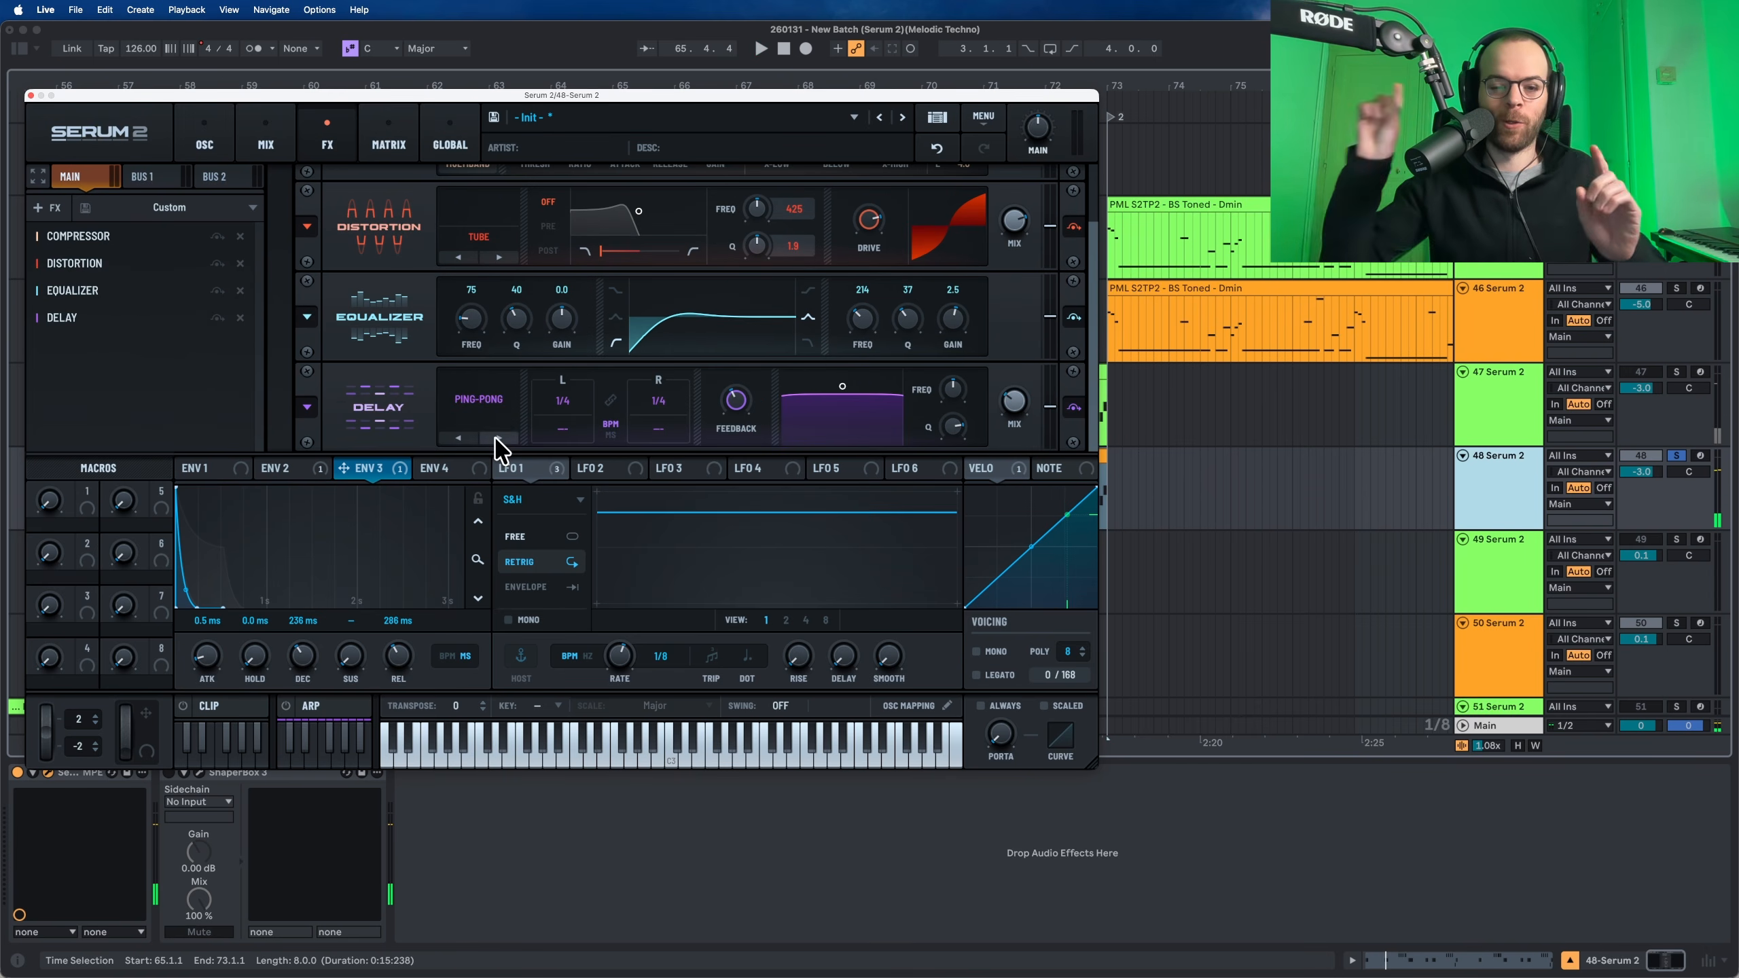
{"action": "key", "text": "space"}
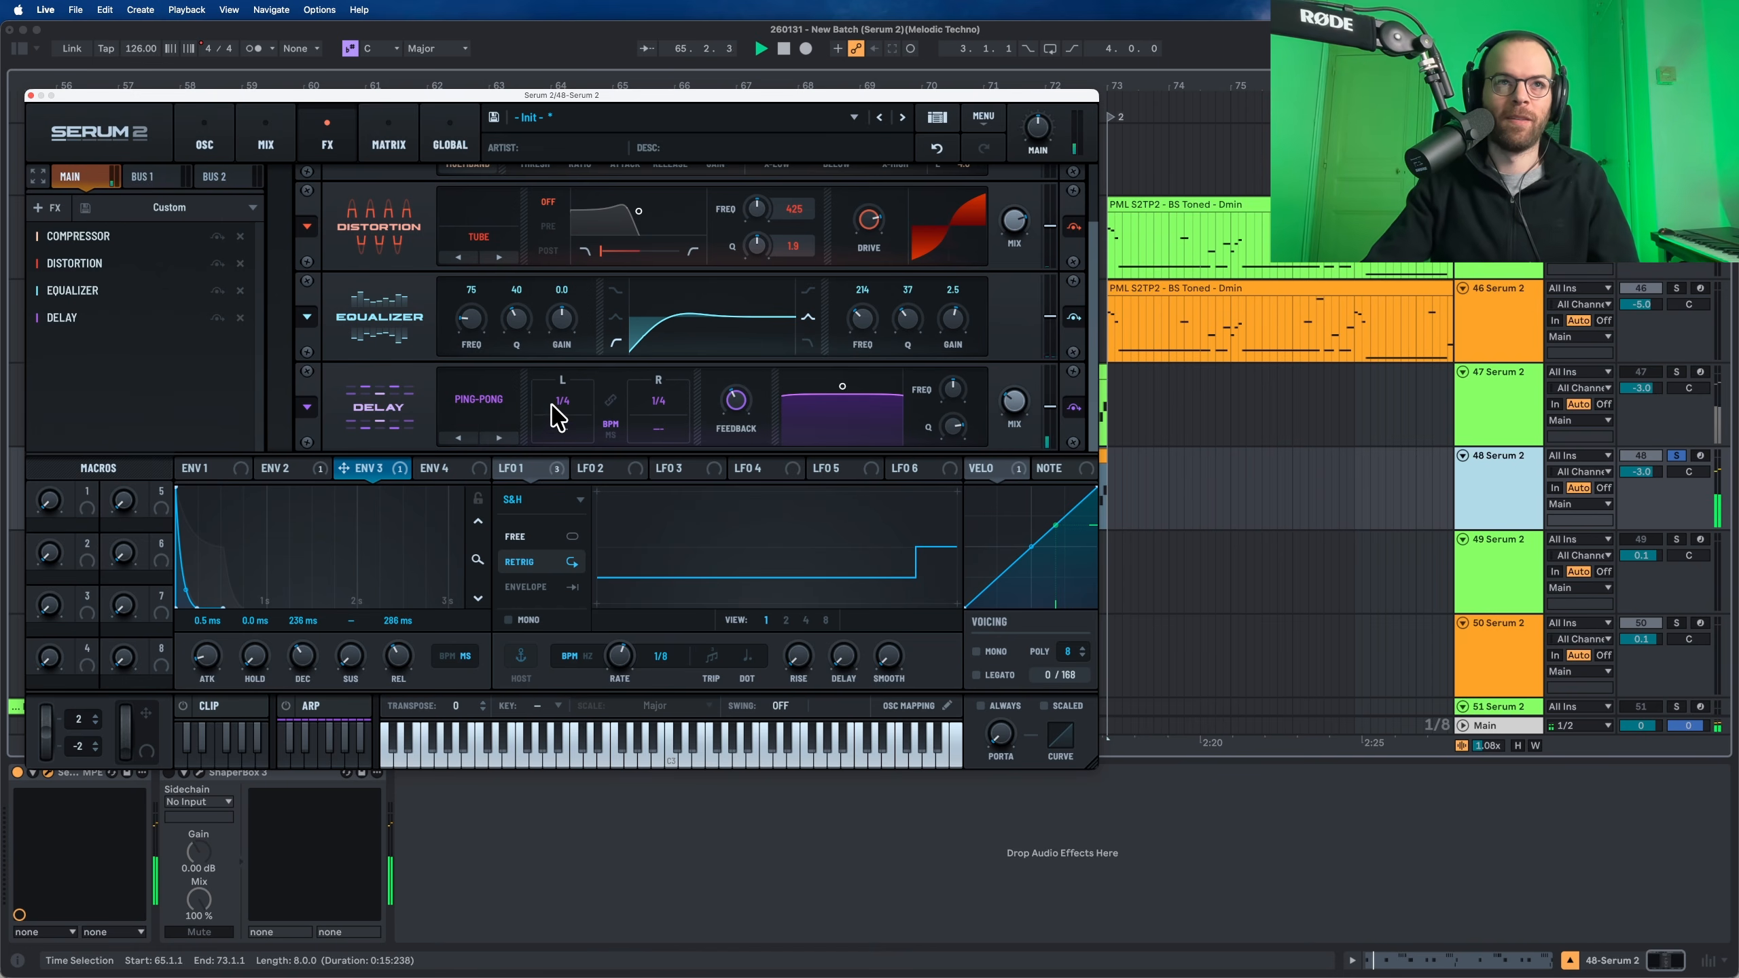
{"action": "left_click_drag", "start_coordinate": [553, 404], "coordinate": [555, 423]}
{"action": "mouse_move", "coordinate": [661, 401]}
{"action": "left_mouse_down"}
{"action": "mouse_move", "coordinate": [653, 439]}
{"action": "mouse_move", "coordinate": [663, 385]}
{"action": "left_mouse_up"}
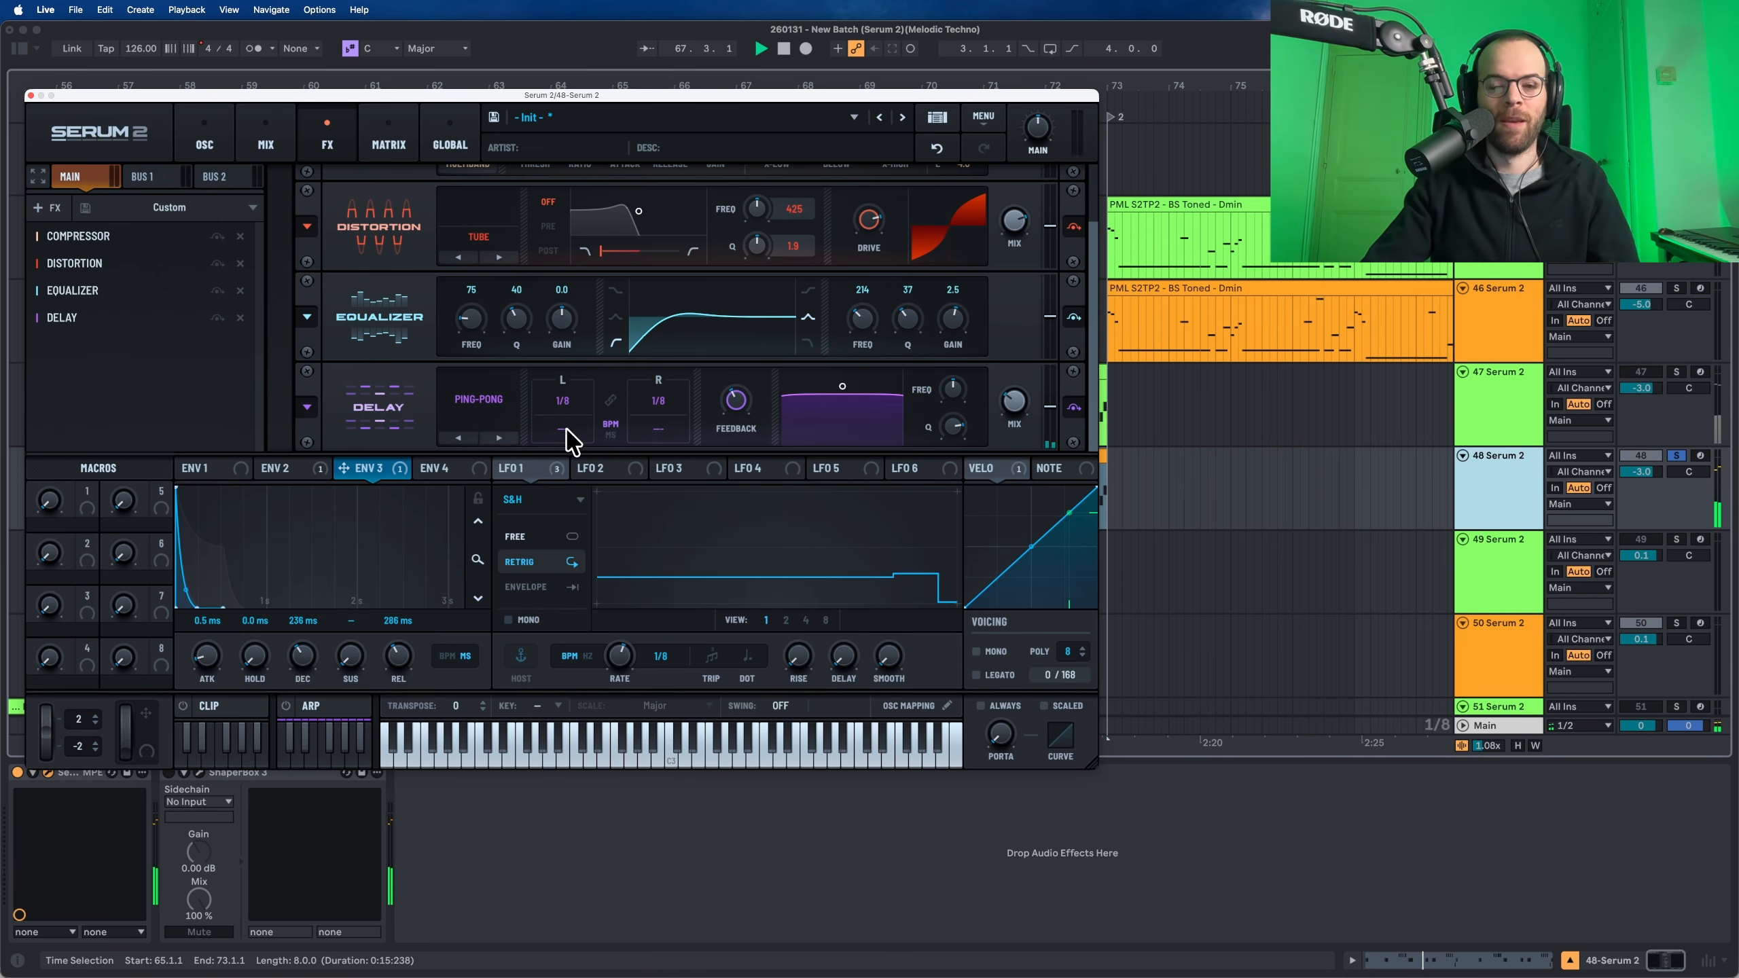
{"action": "left_click_drag", "start_coordinate": [565, 429], "coordinate": [579, 253]}
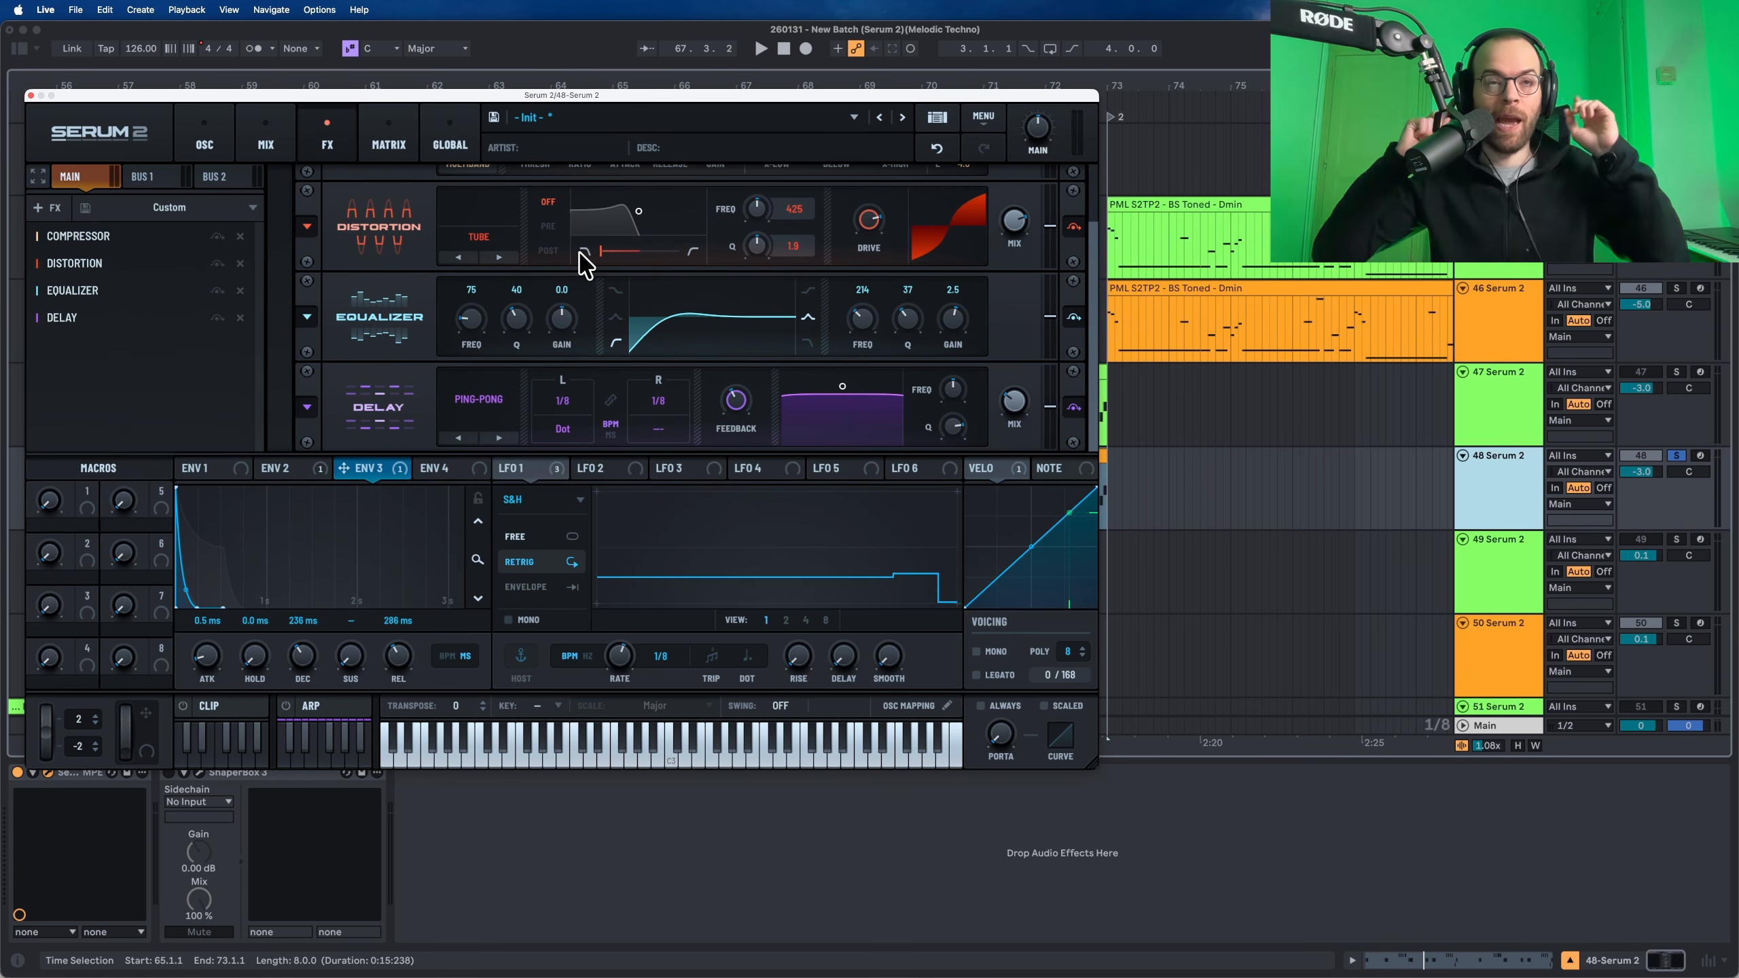
{"action": "key", "text": "space"}
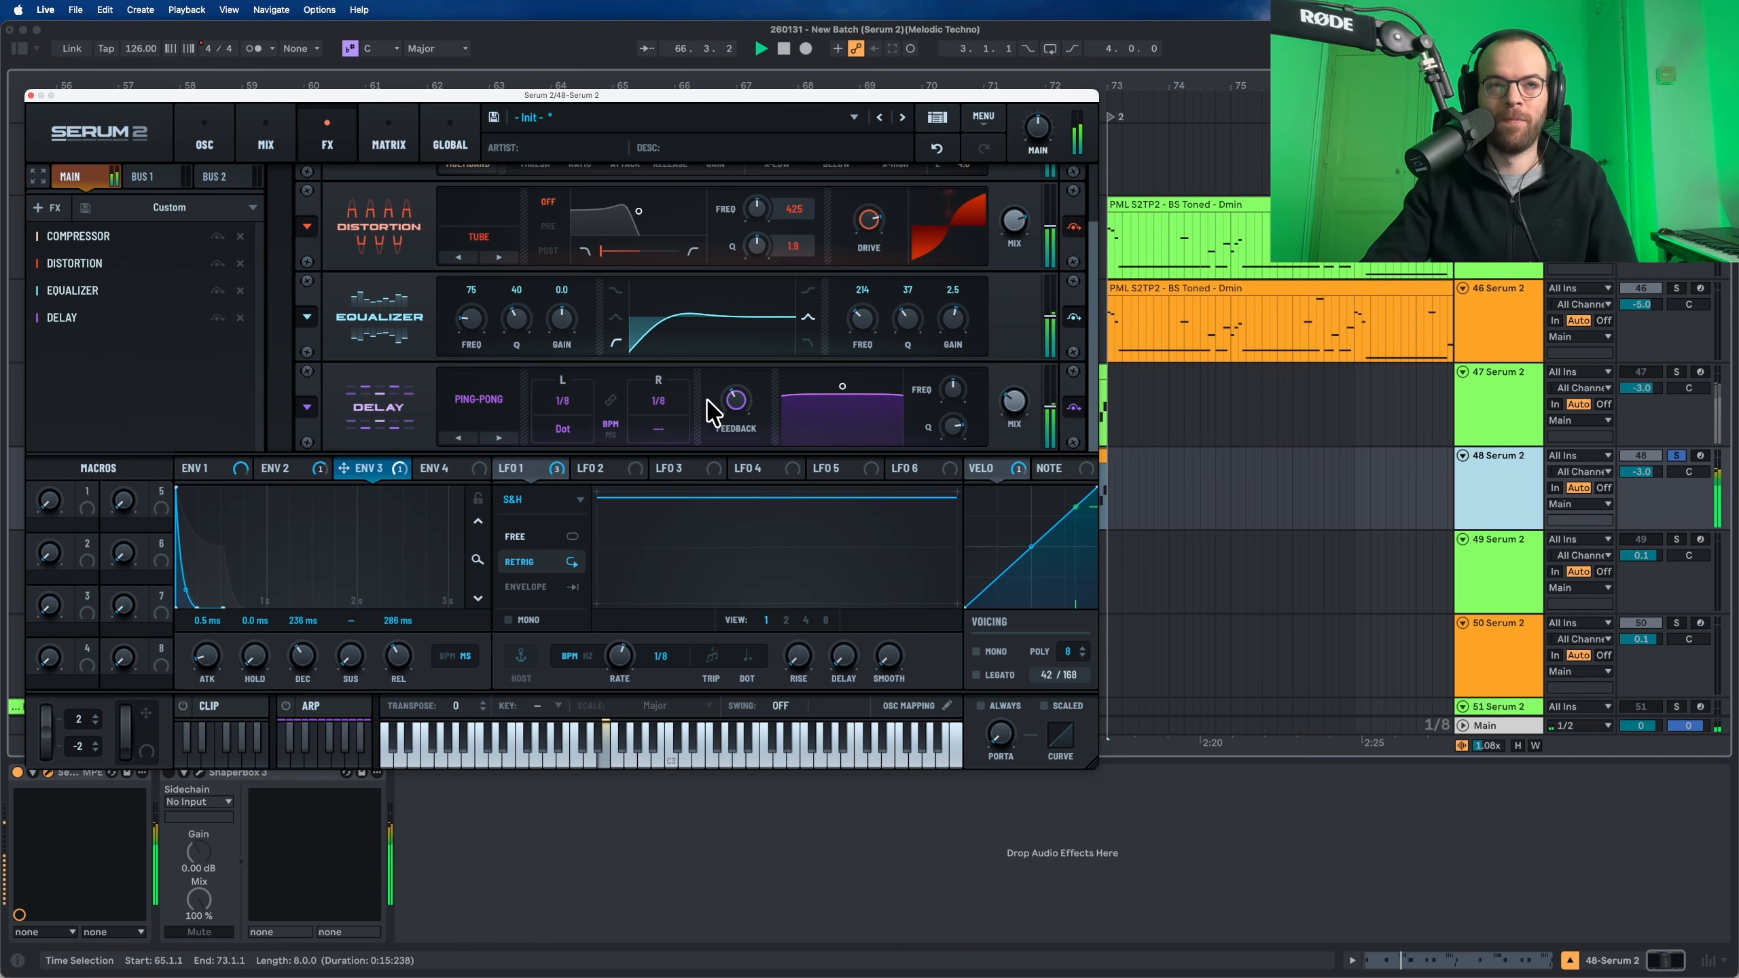
{"action": "key", "text": "space"}
Narrow the delay's filter and set its frequency to about 331 Hz, then audition the delay mix
{"action": "mouse_move", "coordinate": [713, 399]}
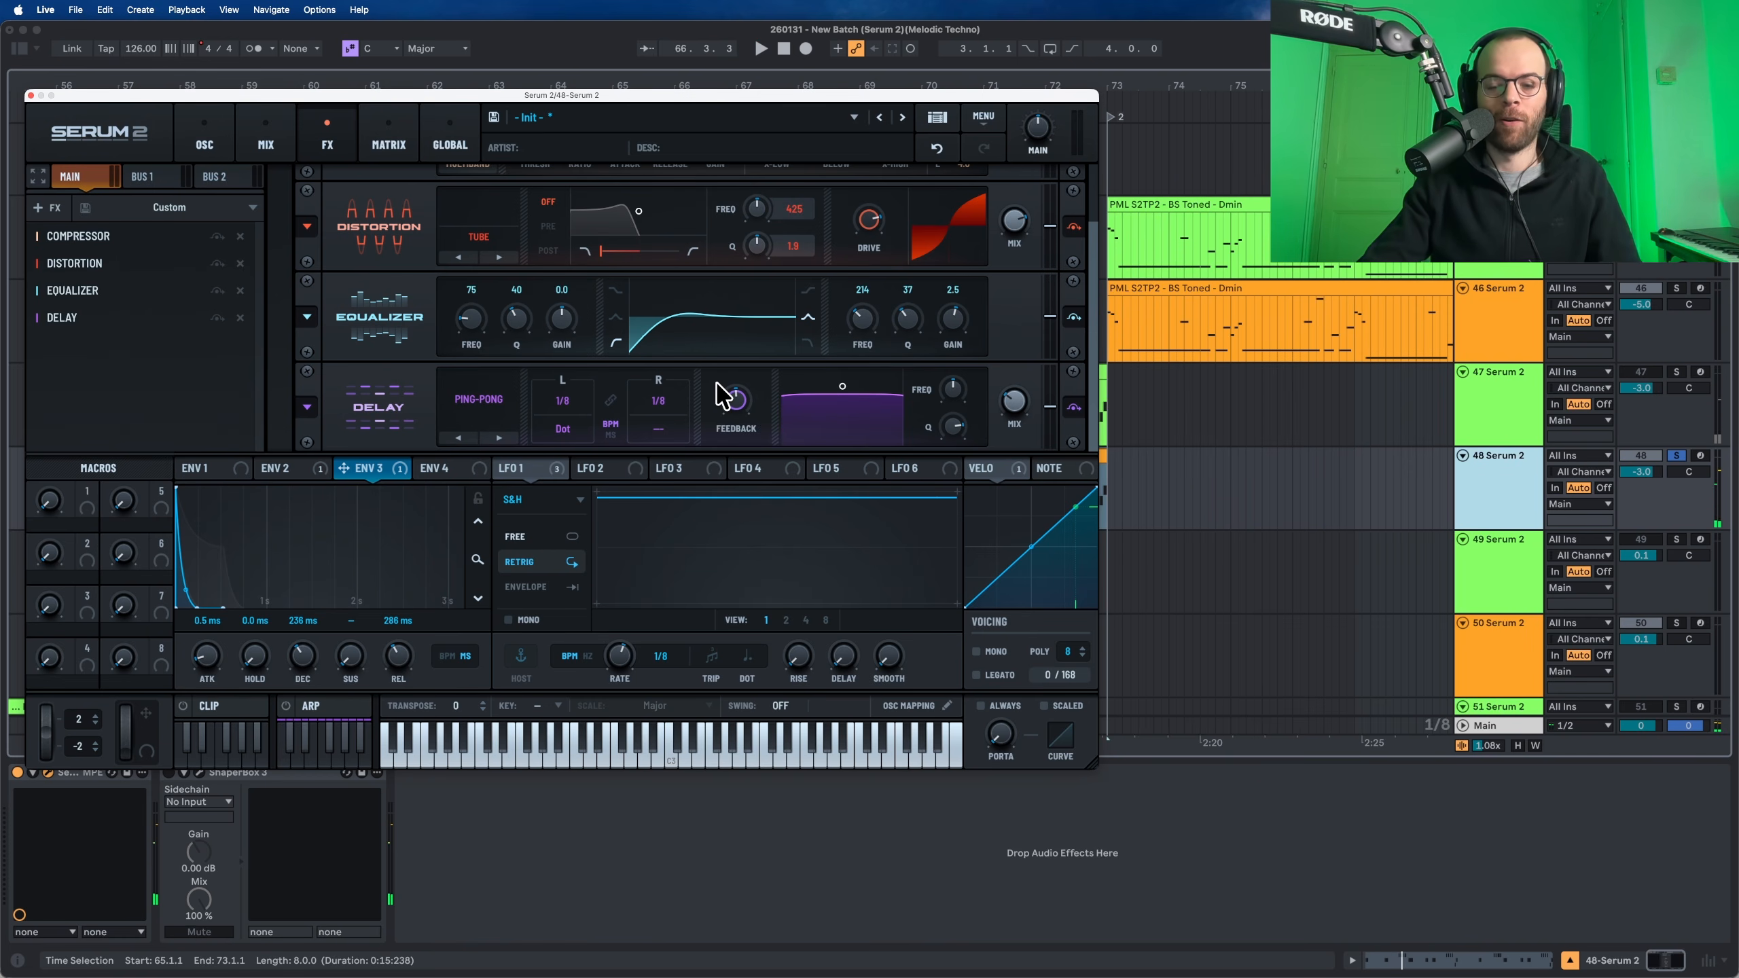
{"action": "key", "text": "space"}
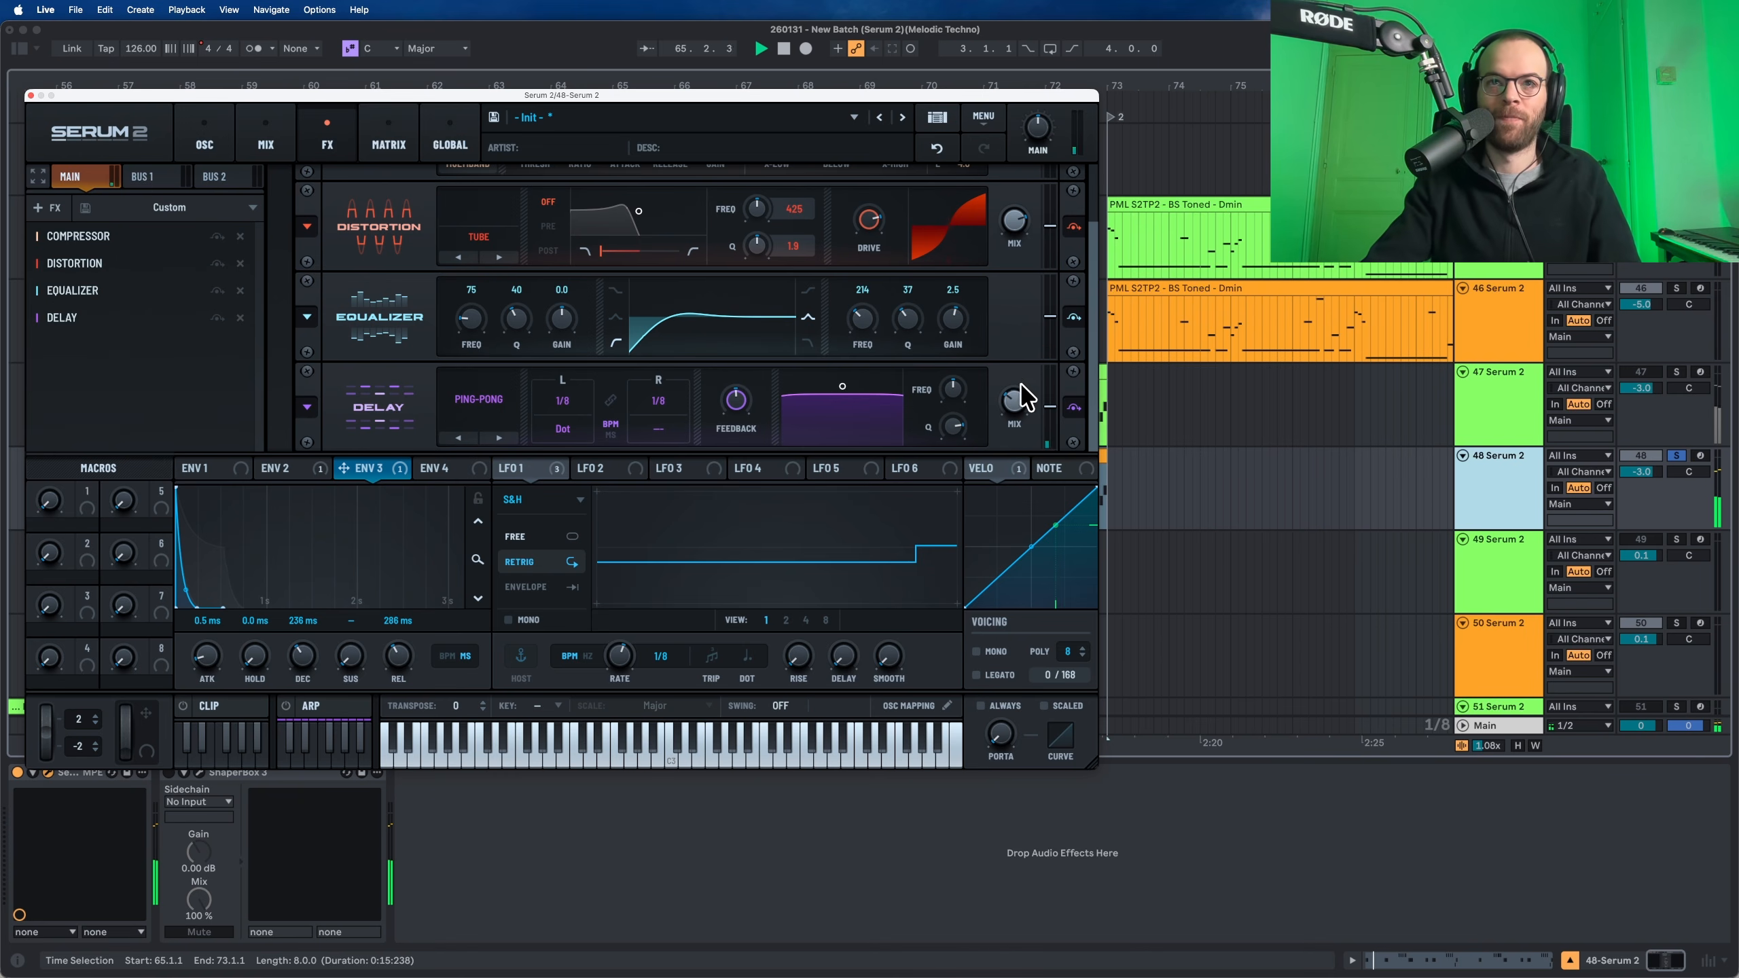
{"action": "mouse_move", "coordinate": [955, 430]}
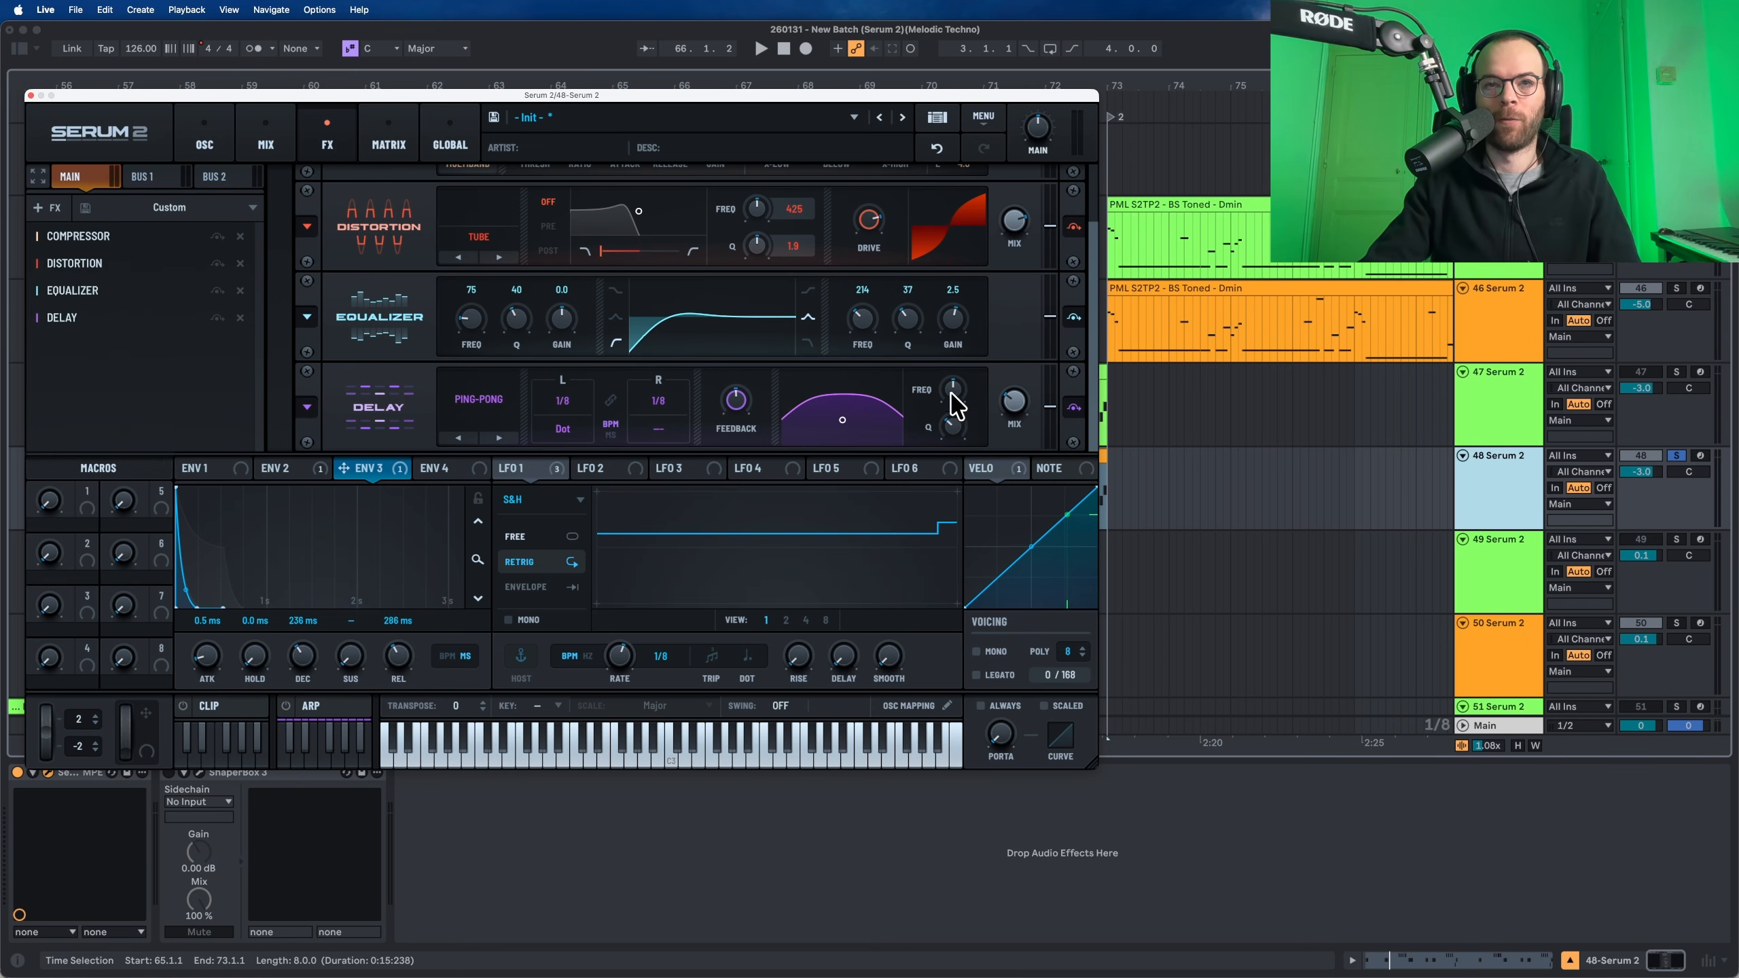
{"action": "left_click_drag", "start_coordinate": [947, 418], "coordinate": [946, 419]}
{"action": "key", "text": "space"}
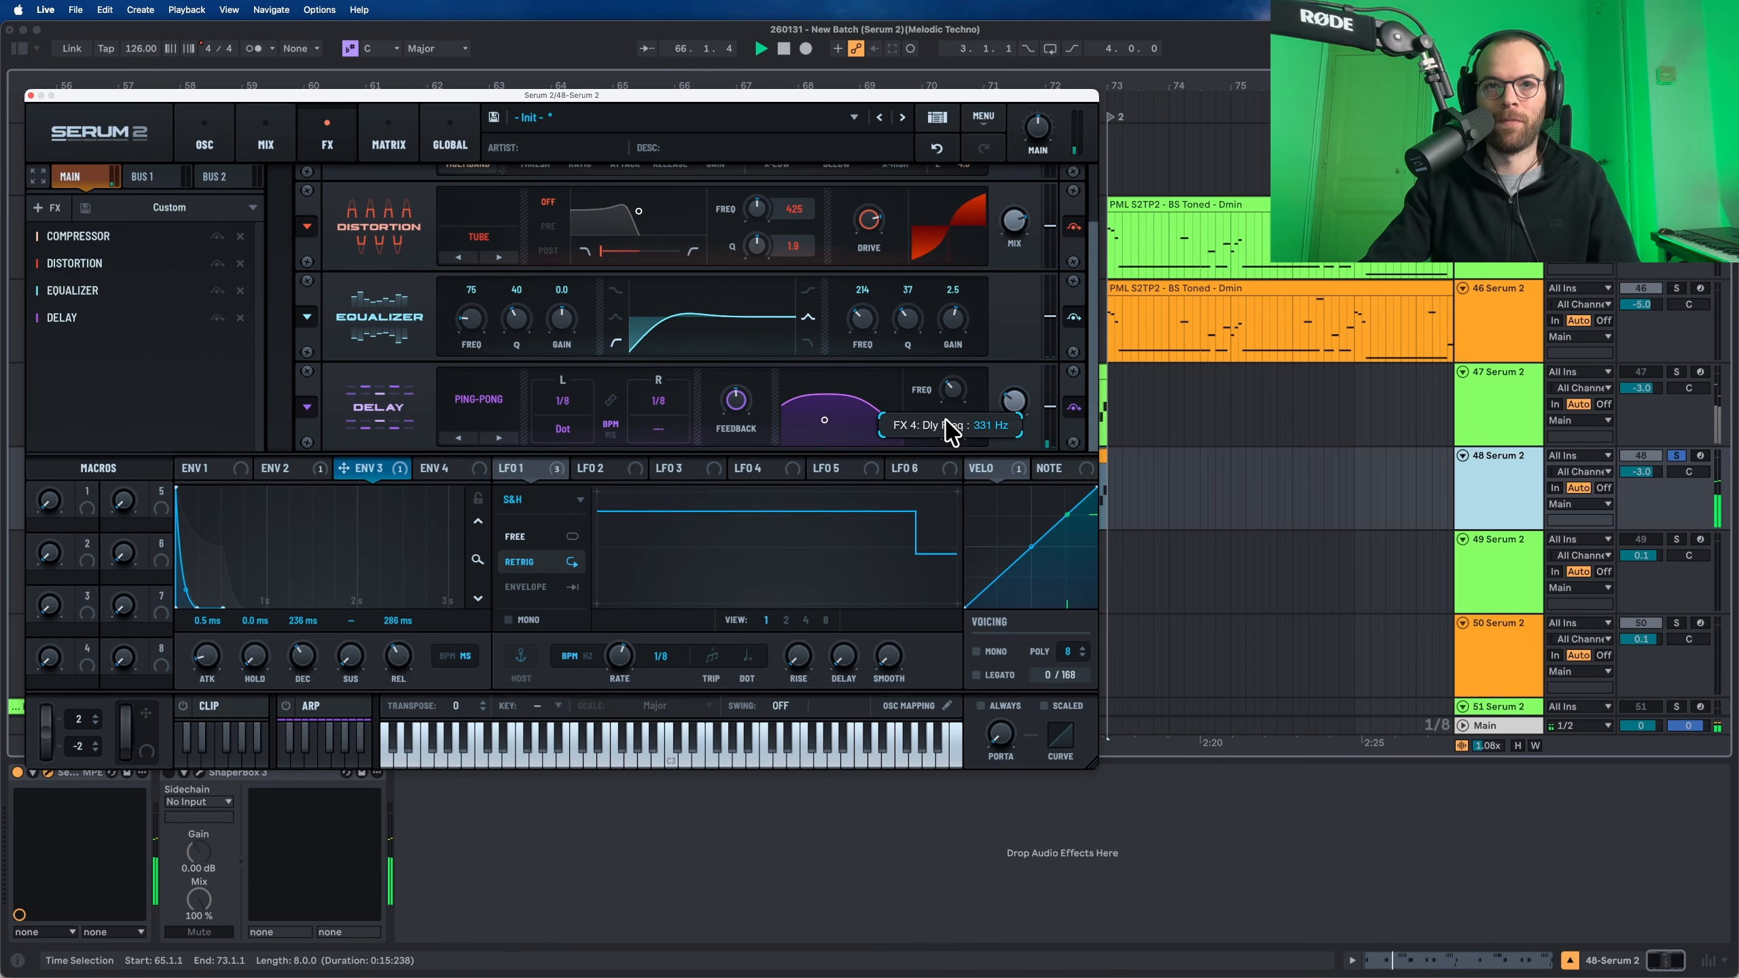
{"action": "mouse_move", "coordinate": [1013, 408]}
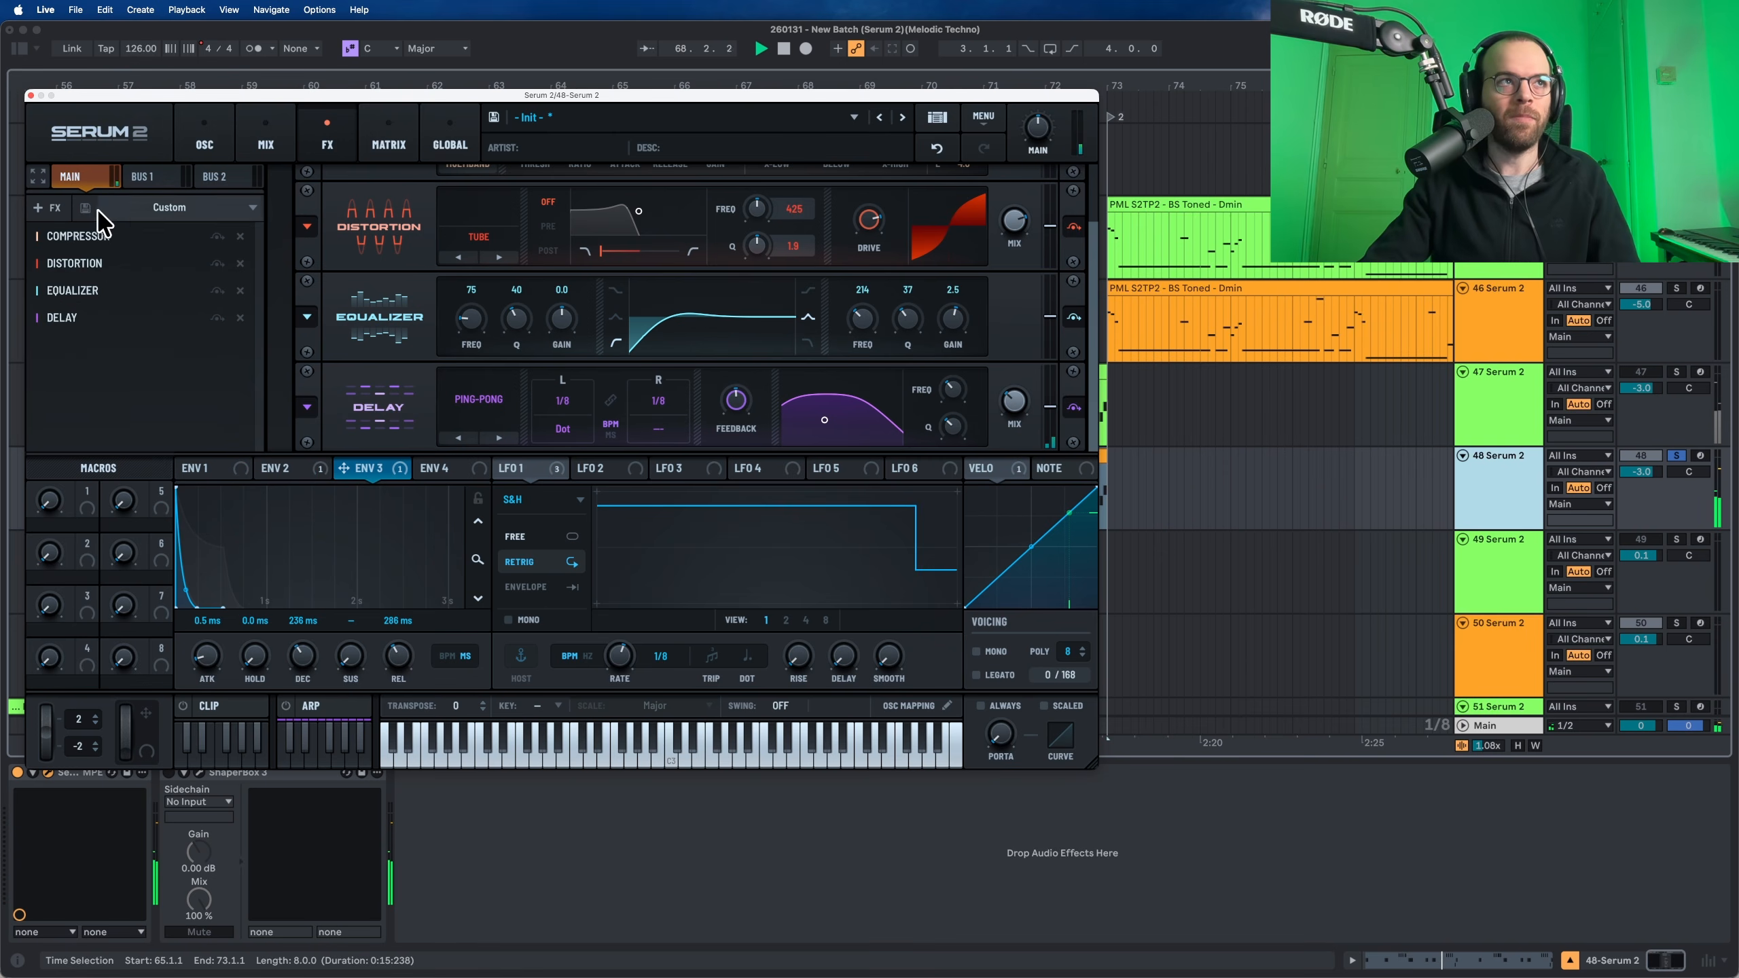
Add a reverb after the delay, switch it to Hall mode and set its mix to about 18%
{"action": "left_click", "coordinate": [50, 208]}
{"action": "left_click", "coordinate": [92, 409]}
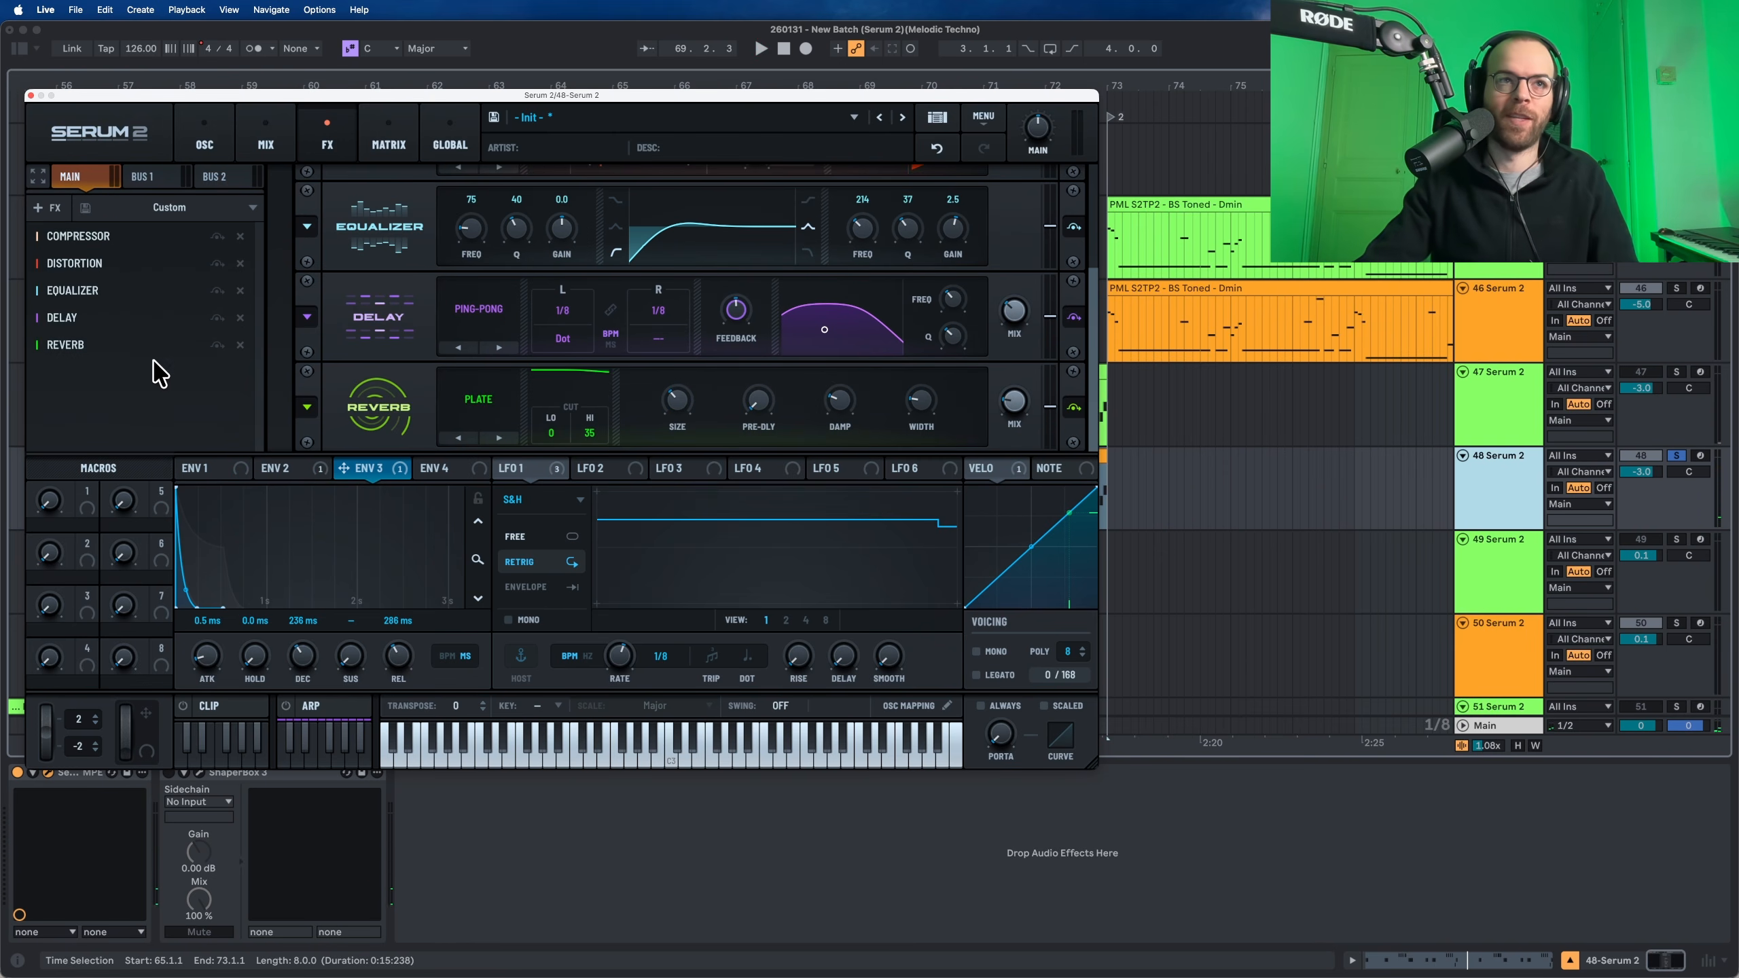
{"action": "left_click", "coordinate": [497, 438]}
{"action": "key", "text": "space"}
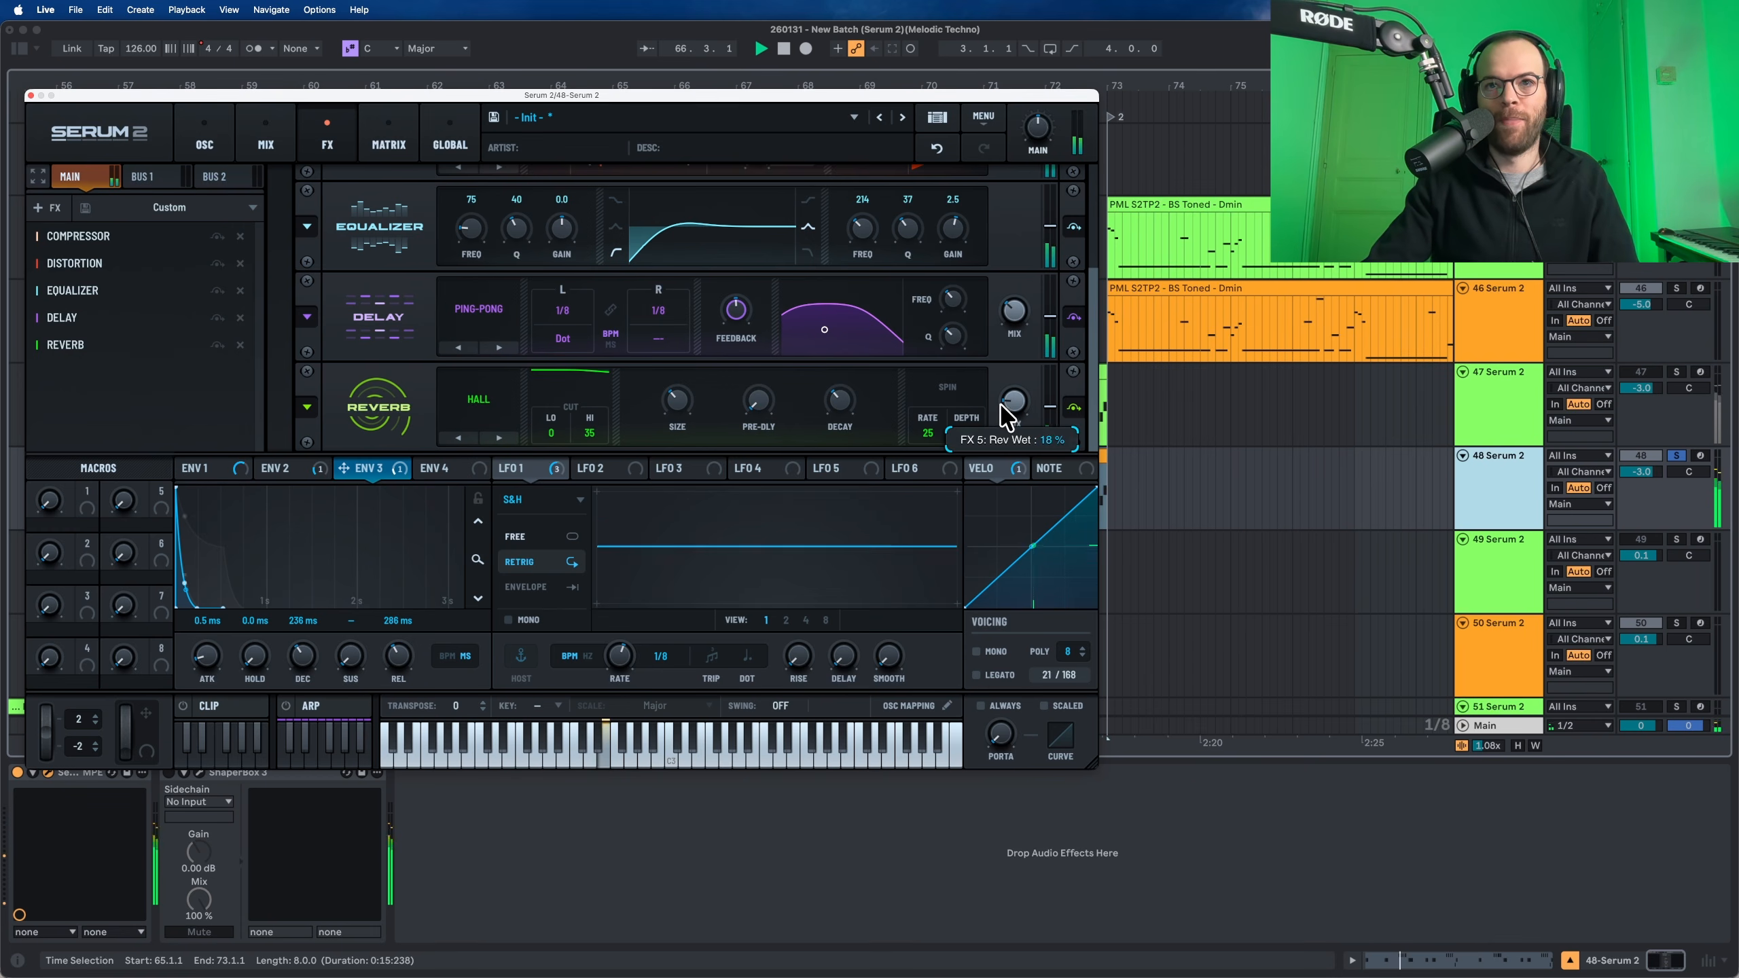
{"action": "left_click_drag", "start_coordinate": [1002, 402], "coordinate": [1000, 409]}
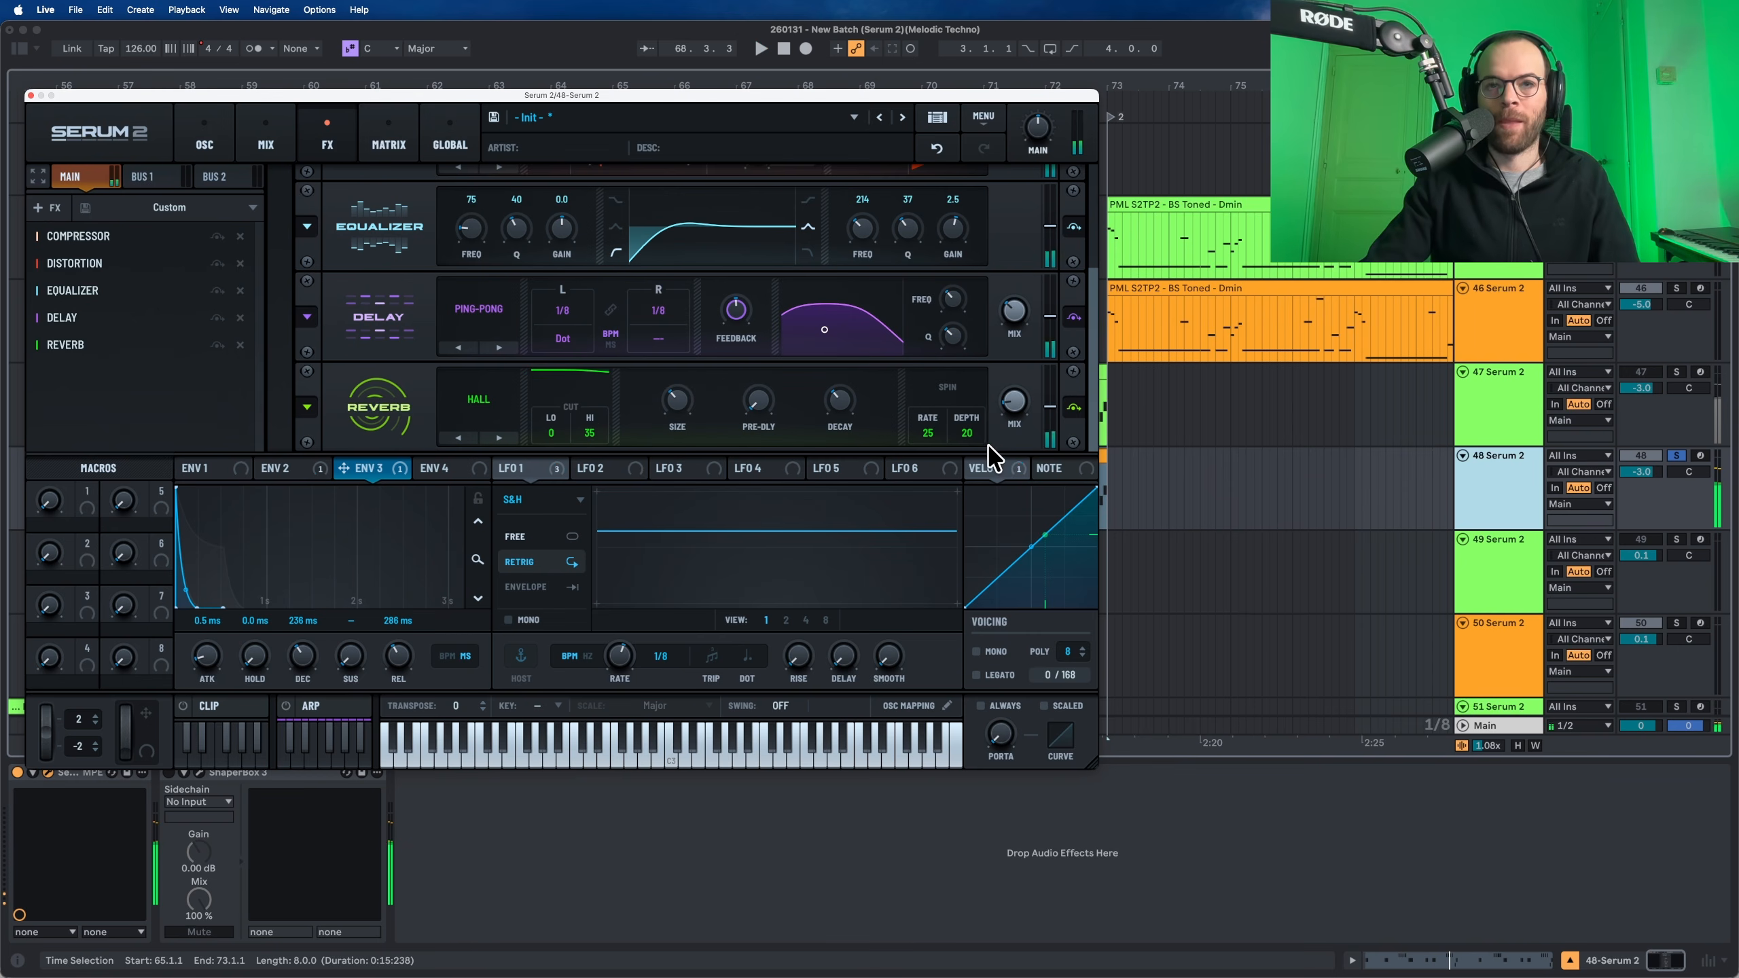
Set the reverb's modulation depth to 53 and rate to 48, and try its mix at 44% and 35% during playback
{"action": "left_click_drag", "start_coordinate": [970, 437], "coordinate": [971, 408]}
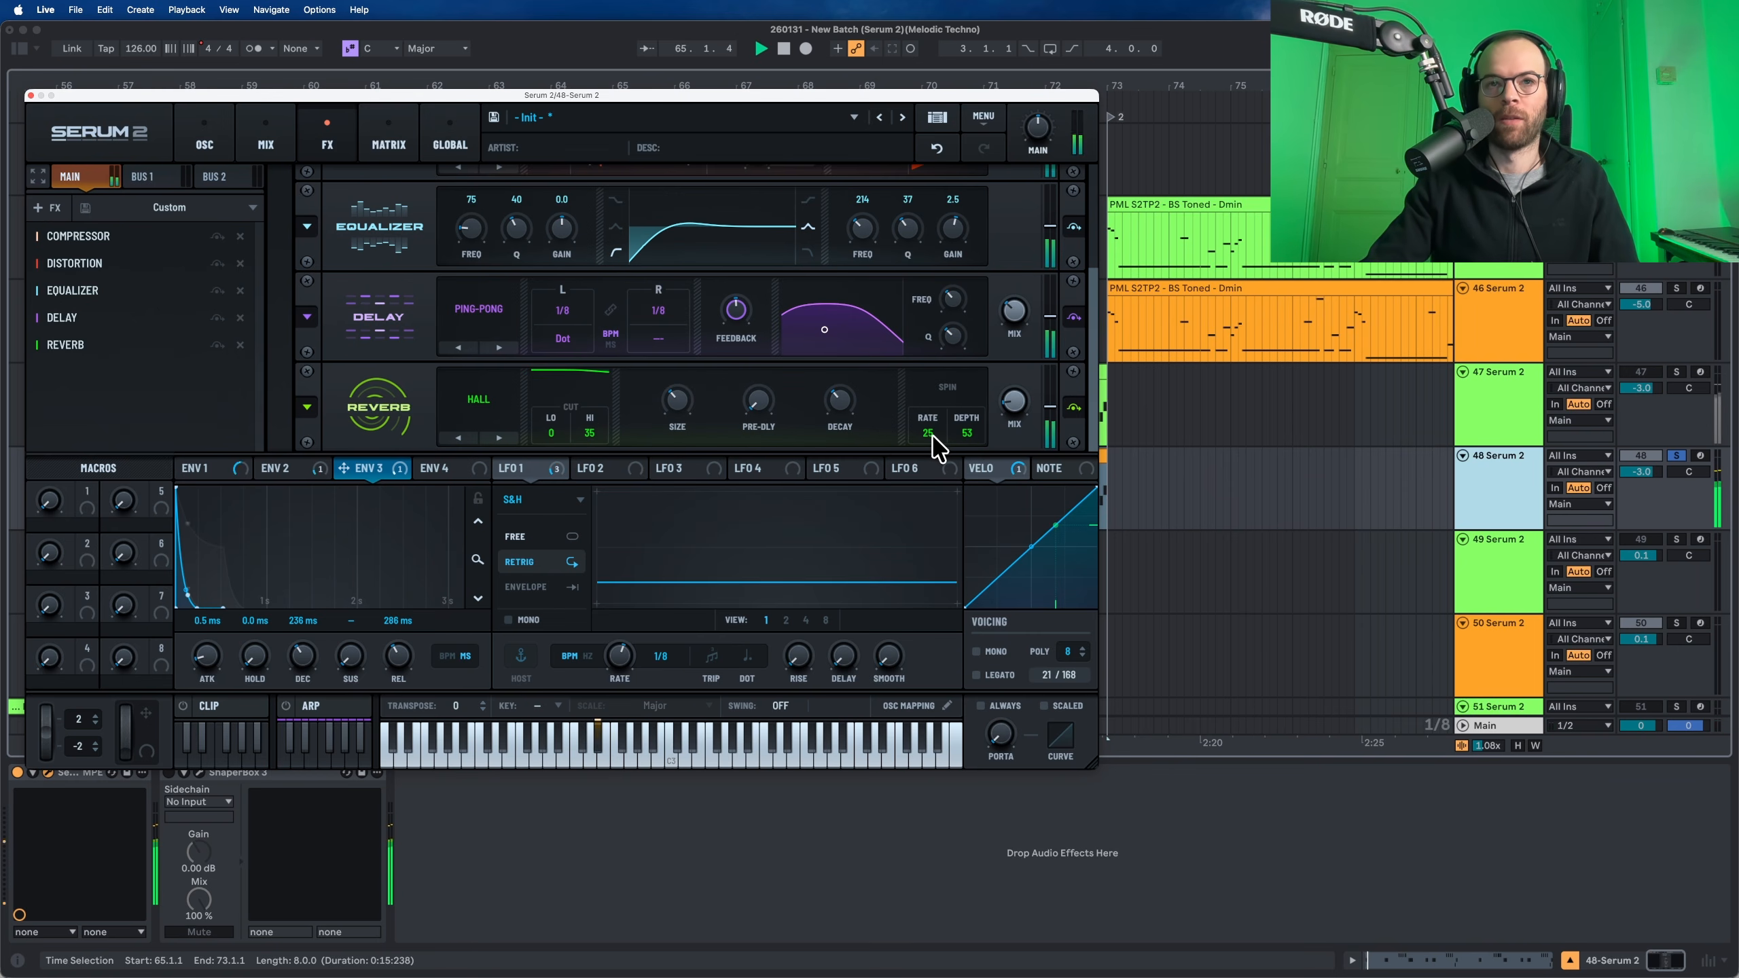
{"action": "left_click_drag", "start_coordinate": [936, 436], "coordinate": [935, 385]}
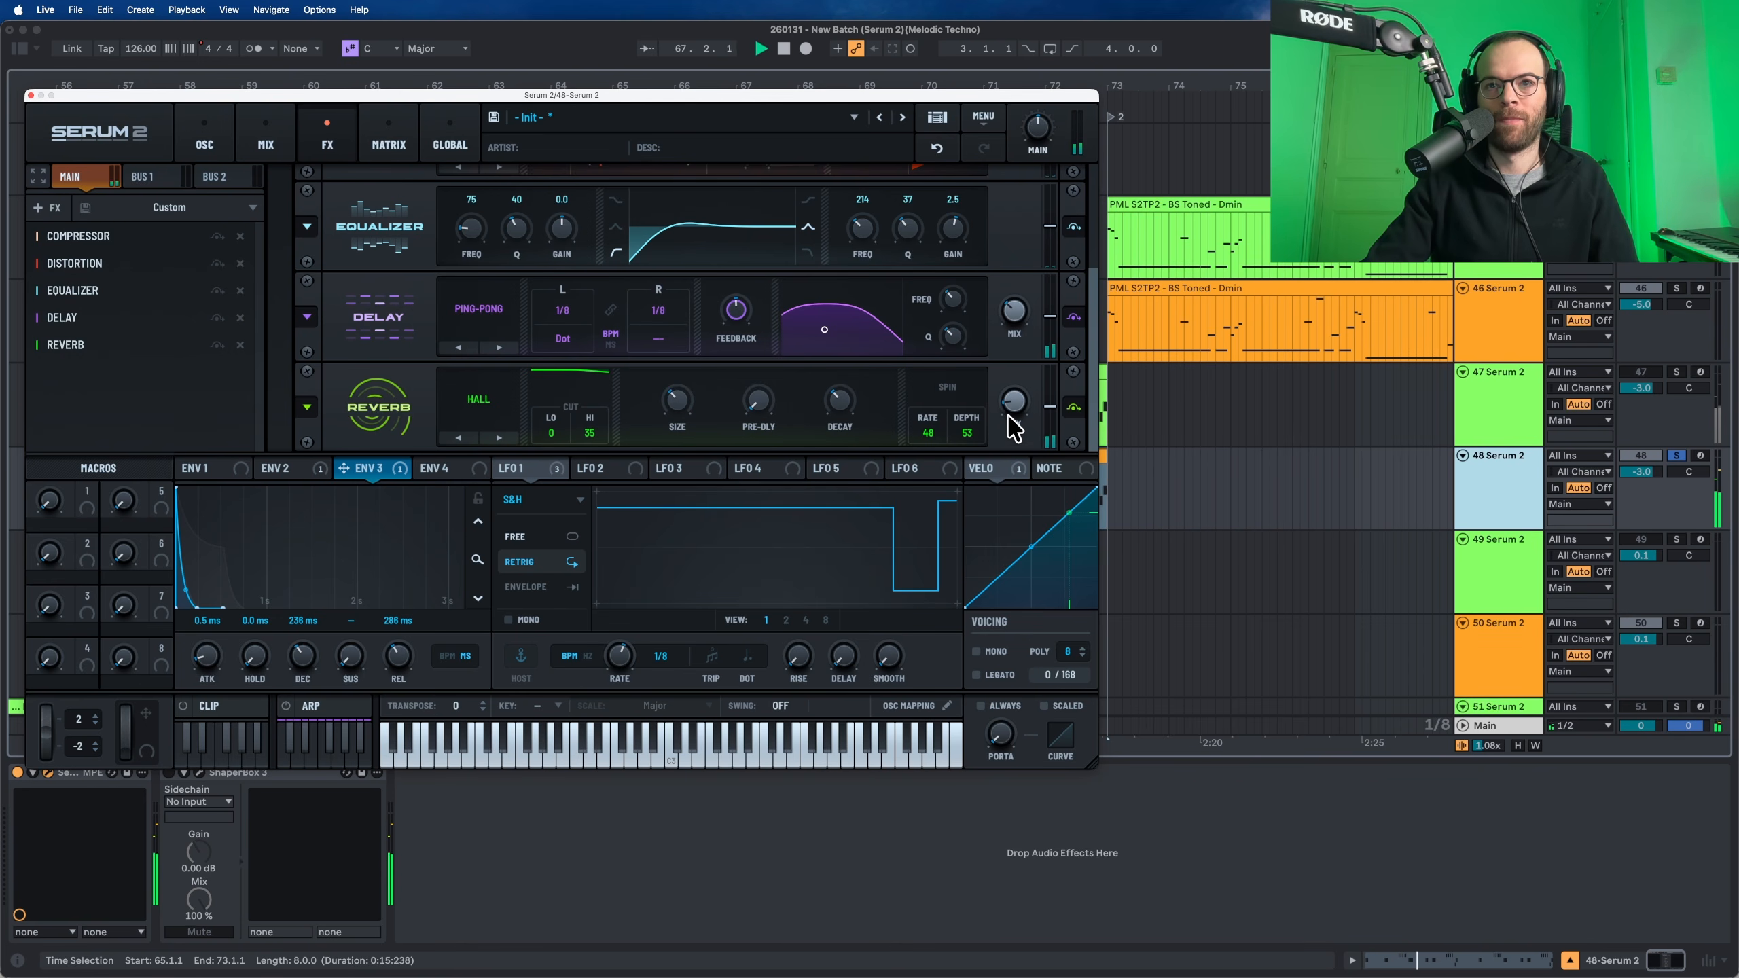
{"action": "mouse_move", "coordinate": [1013, 410]}
{"action": "key", "text": "space"}
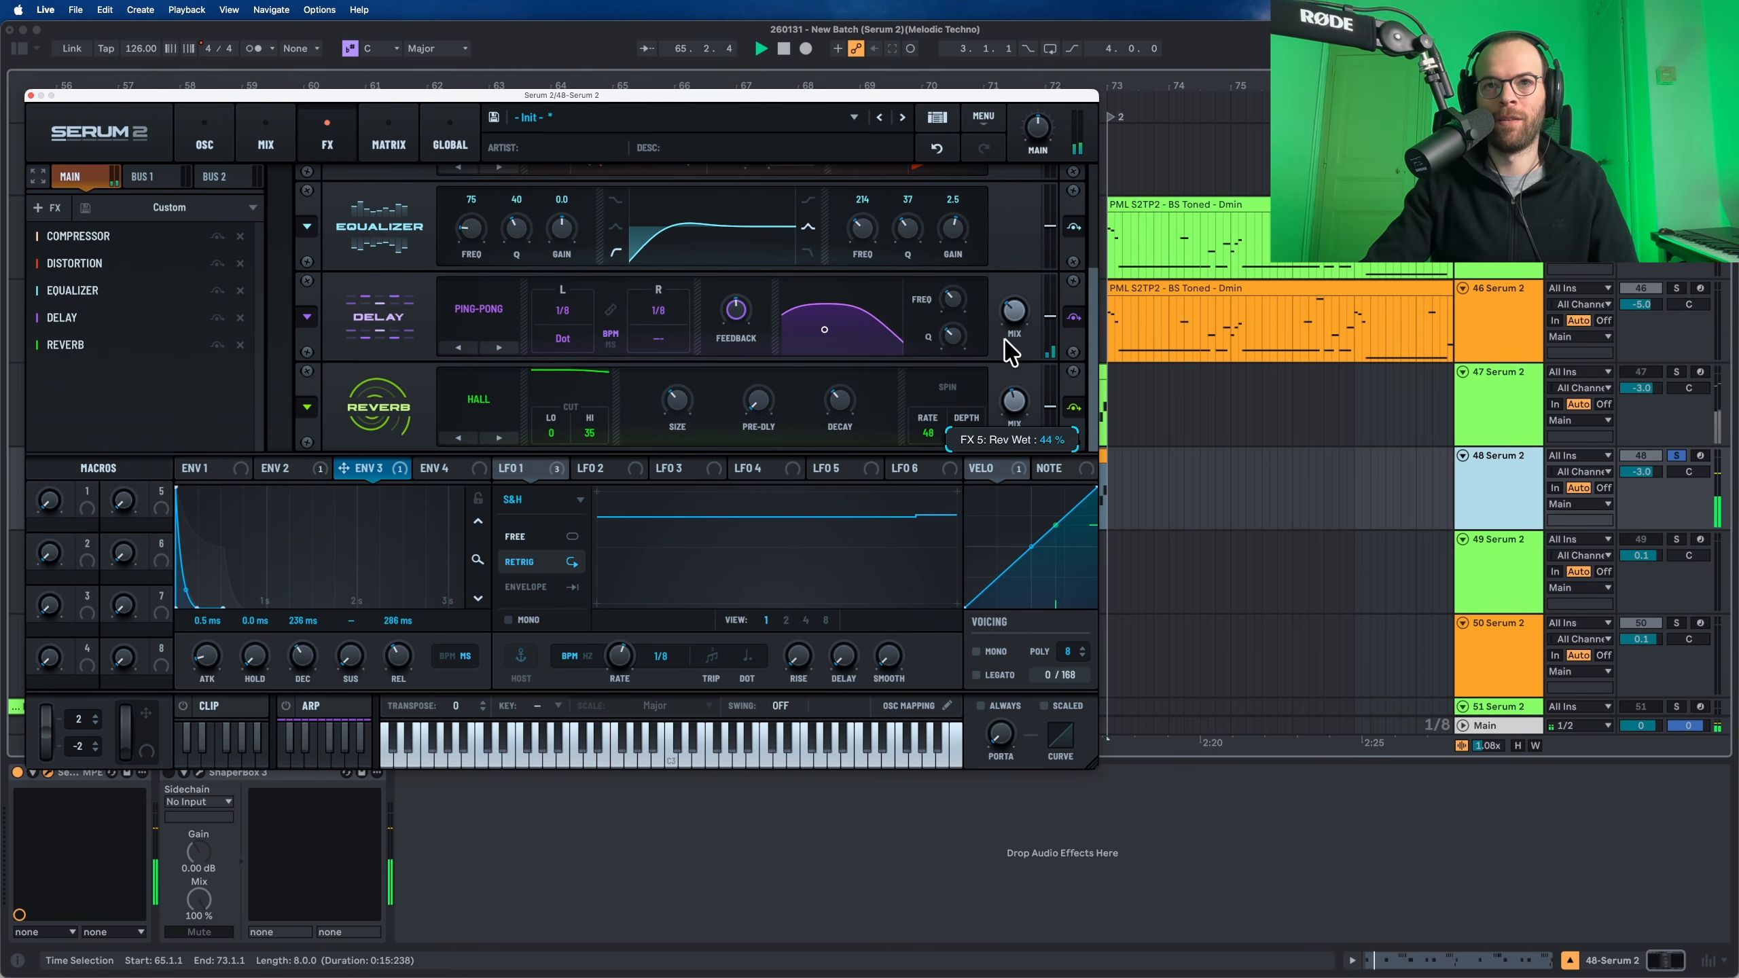
{"action": "mouse_move", "coordinate": [964, 435]}
{"action": "left_mouse_down"}
{"action": "mouse_move", "coordinate": [970, 330]}
{"action": "mouse_move", "coordinate": [980, 614]}
{"action": "mouse_move", "coordinate": [971, 340]}
{"action": "mouse_move", "coordinate": [971, 440]}
{"action": "left_mouse_up"}
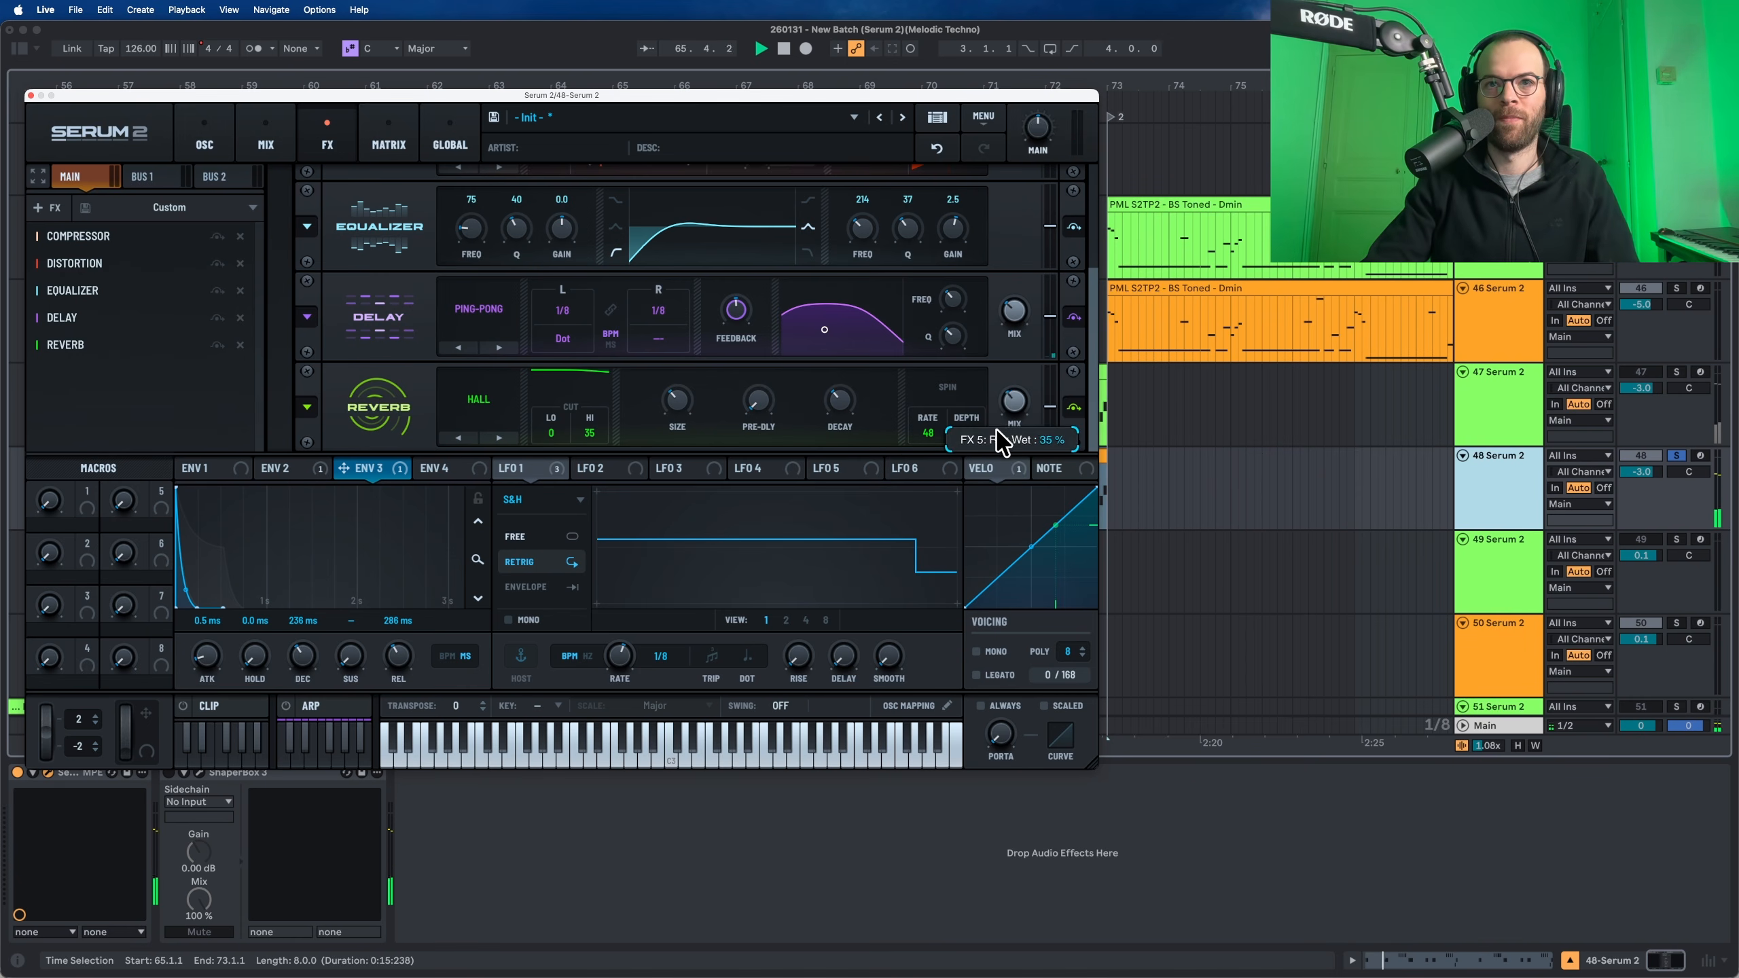
{"action": "left_click_drag", "start_coordinate": [999, 468], "coordinate": [1001, 482]}
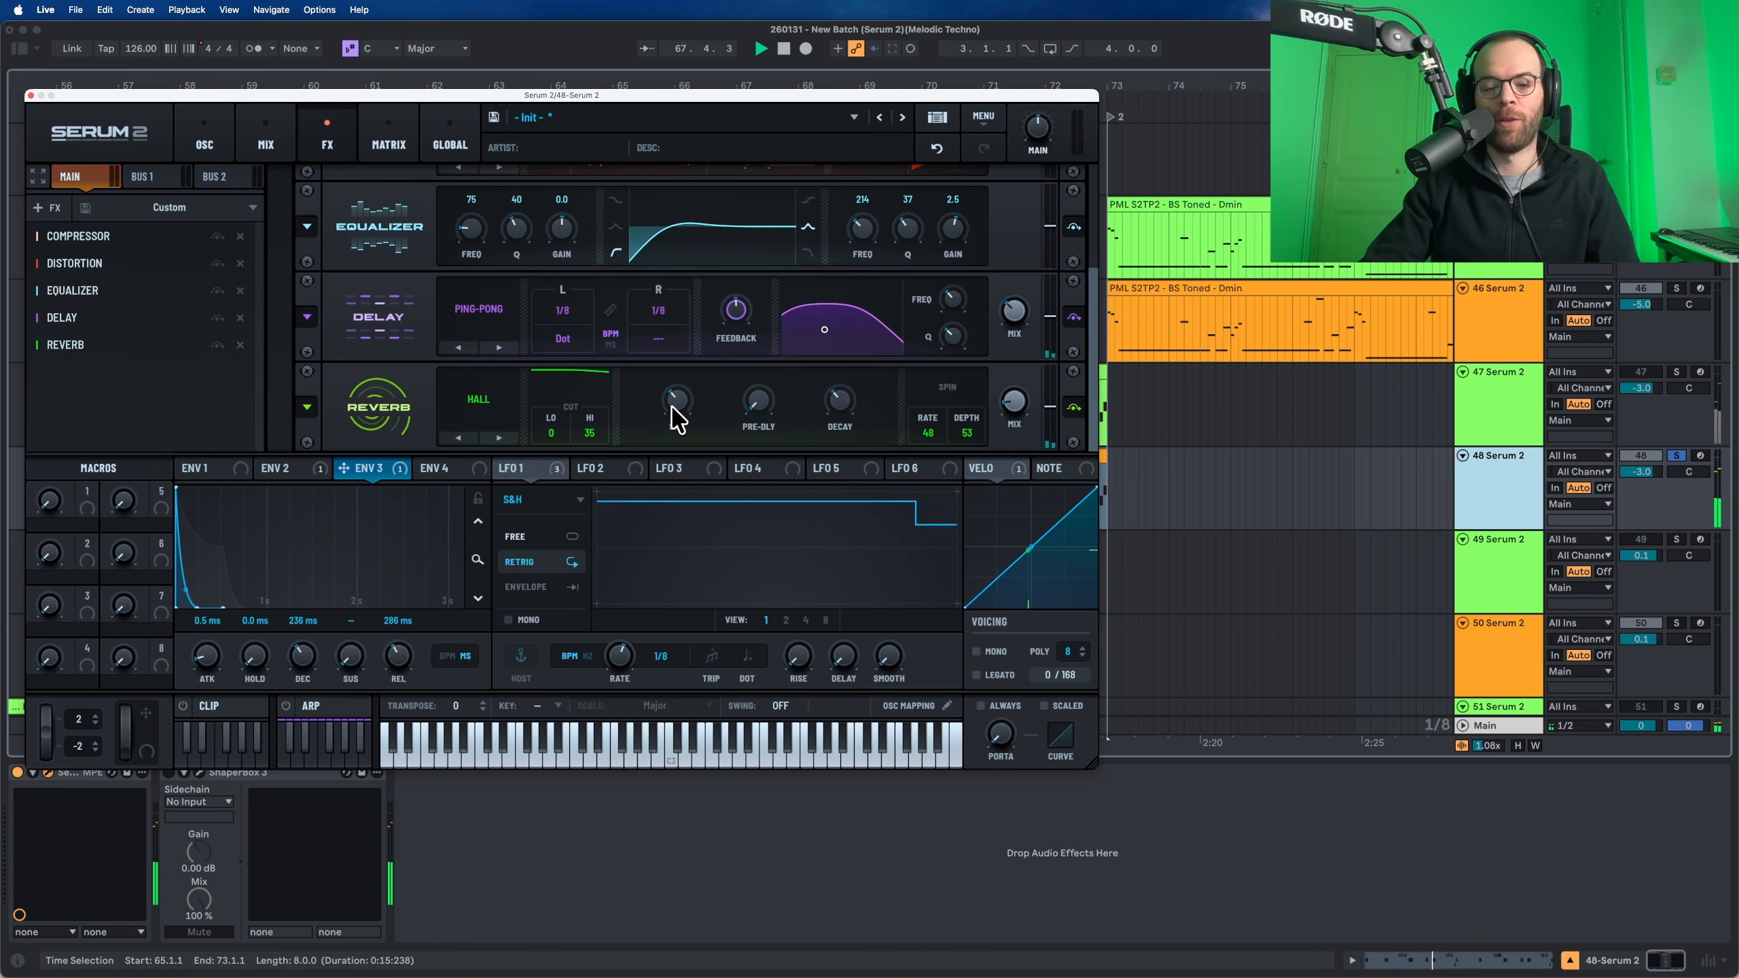
Set the reverb's size to about 24% and raise its pre-delay, auditioning the sound between adjustments
{"action": "key", "text": "space"}
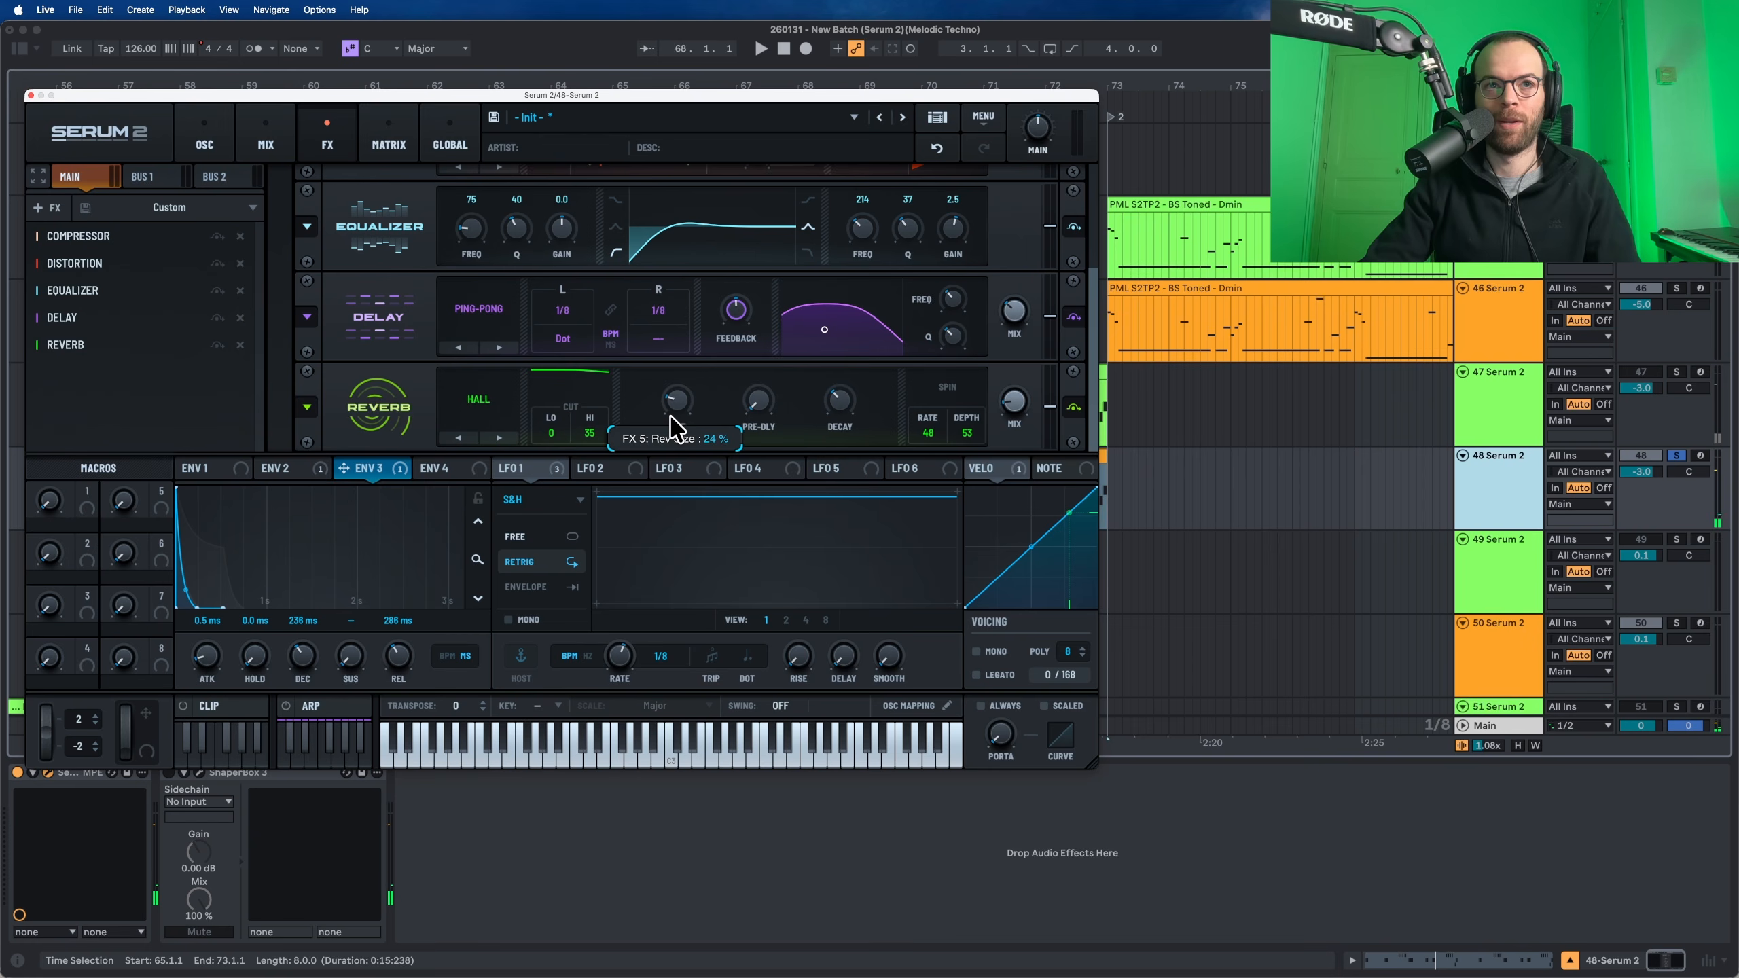
{"action": "key", "text": "space"}
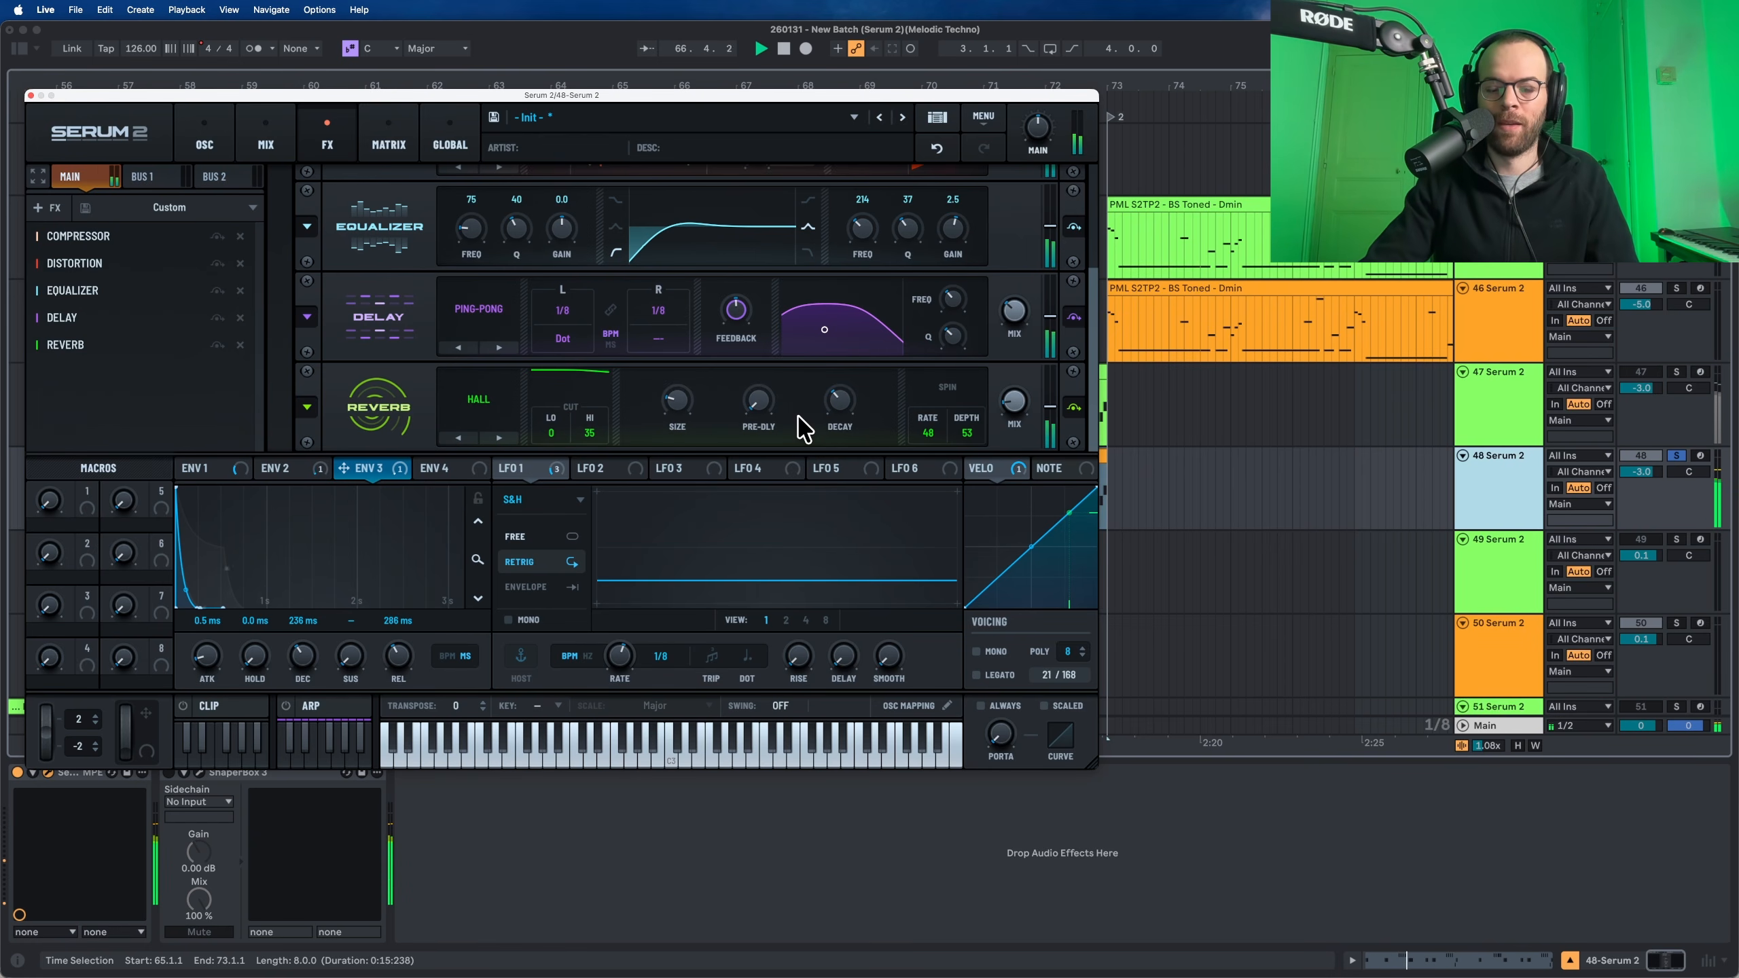
{"action": "right_click", "coordinate": [760, 400]}
{"action": "left_click", "coordinate": [782, 427]}
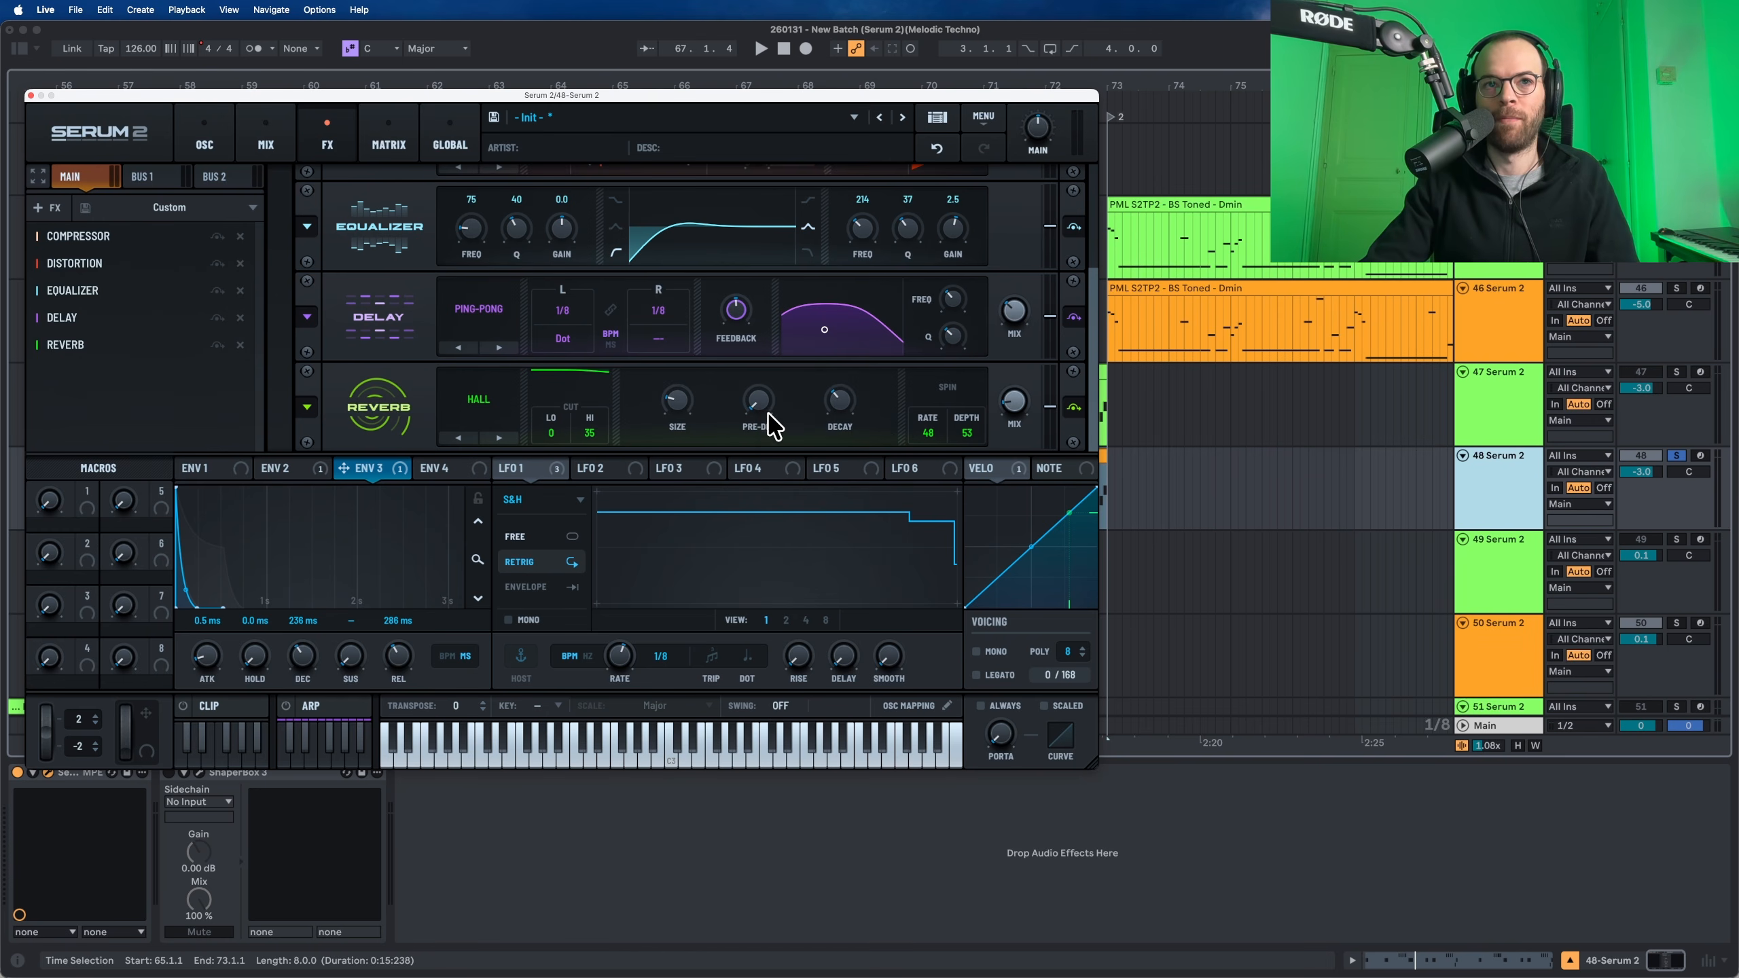
{"action": "left_click_drag", "start_coordinate": [764, 389], "coordinate": [785, 301]}
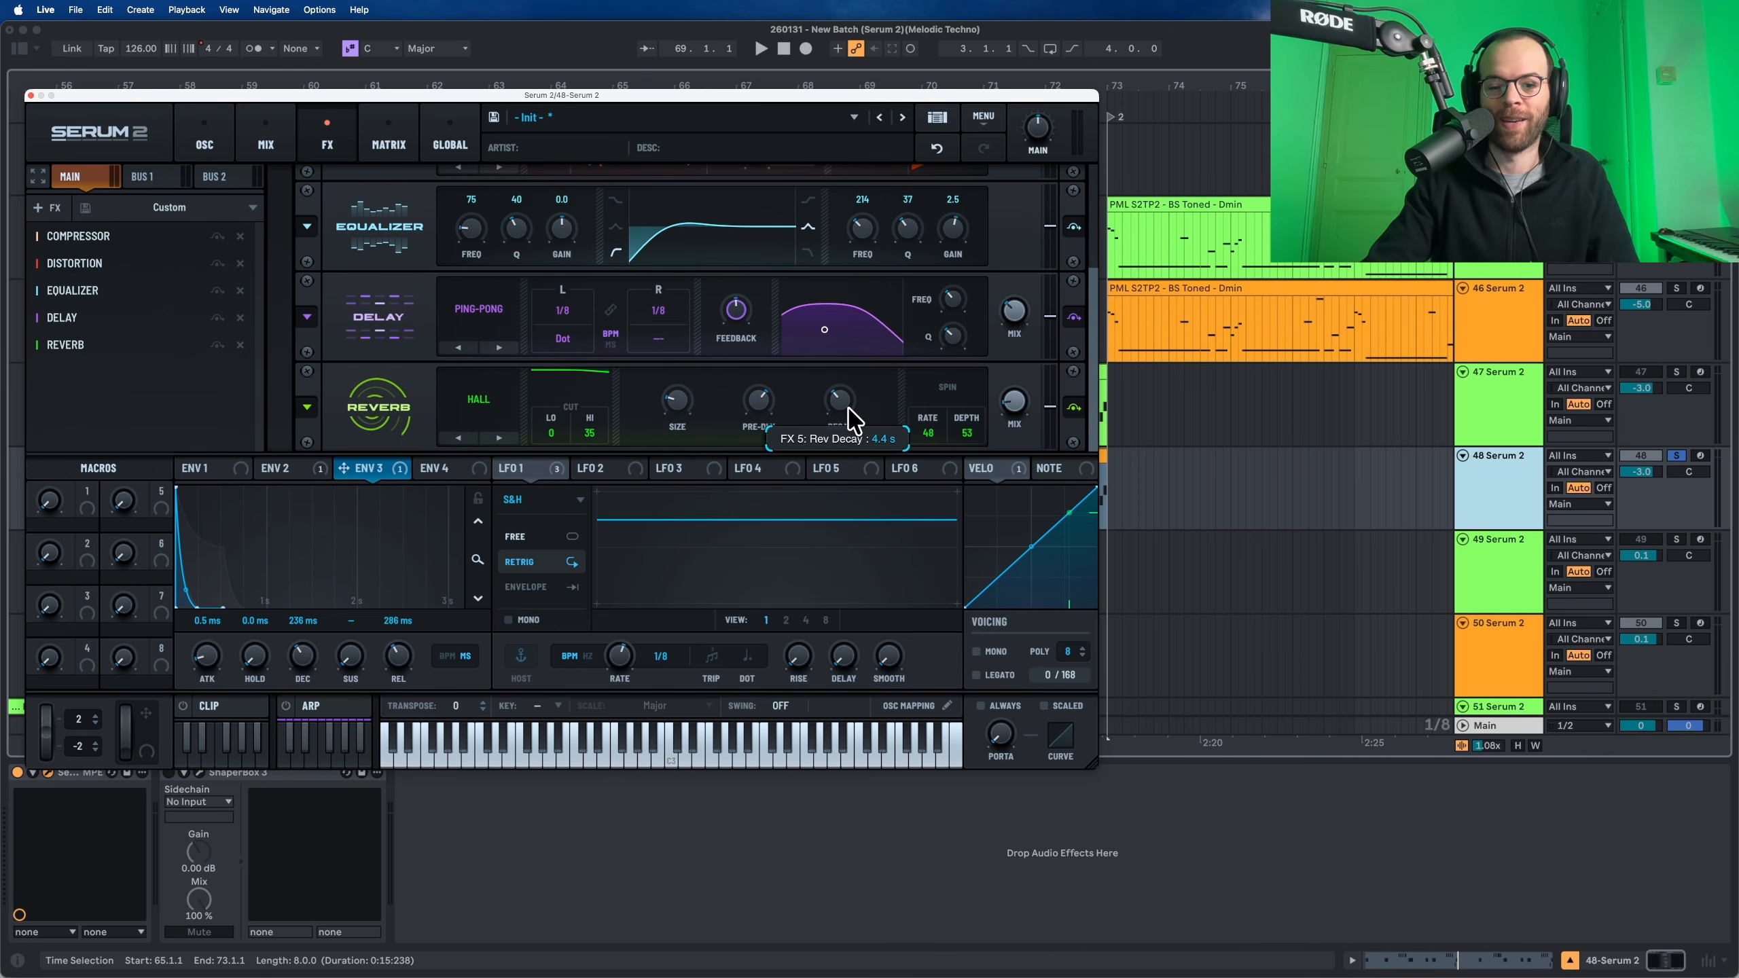
Set the reverb's decay to about 5.7 s, its high cut to 73 and its low cut to 24 during playback
{"action": "key", "text": "space"}
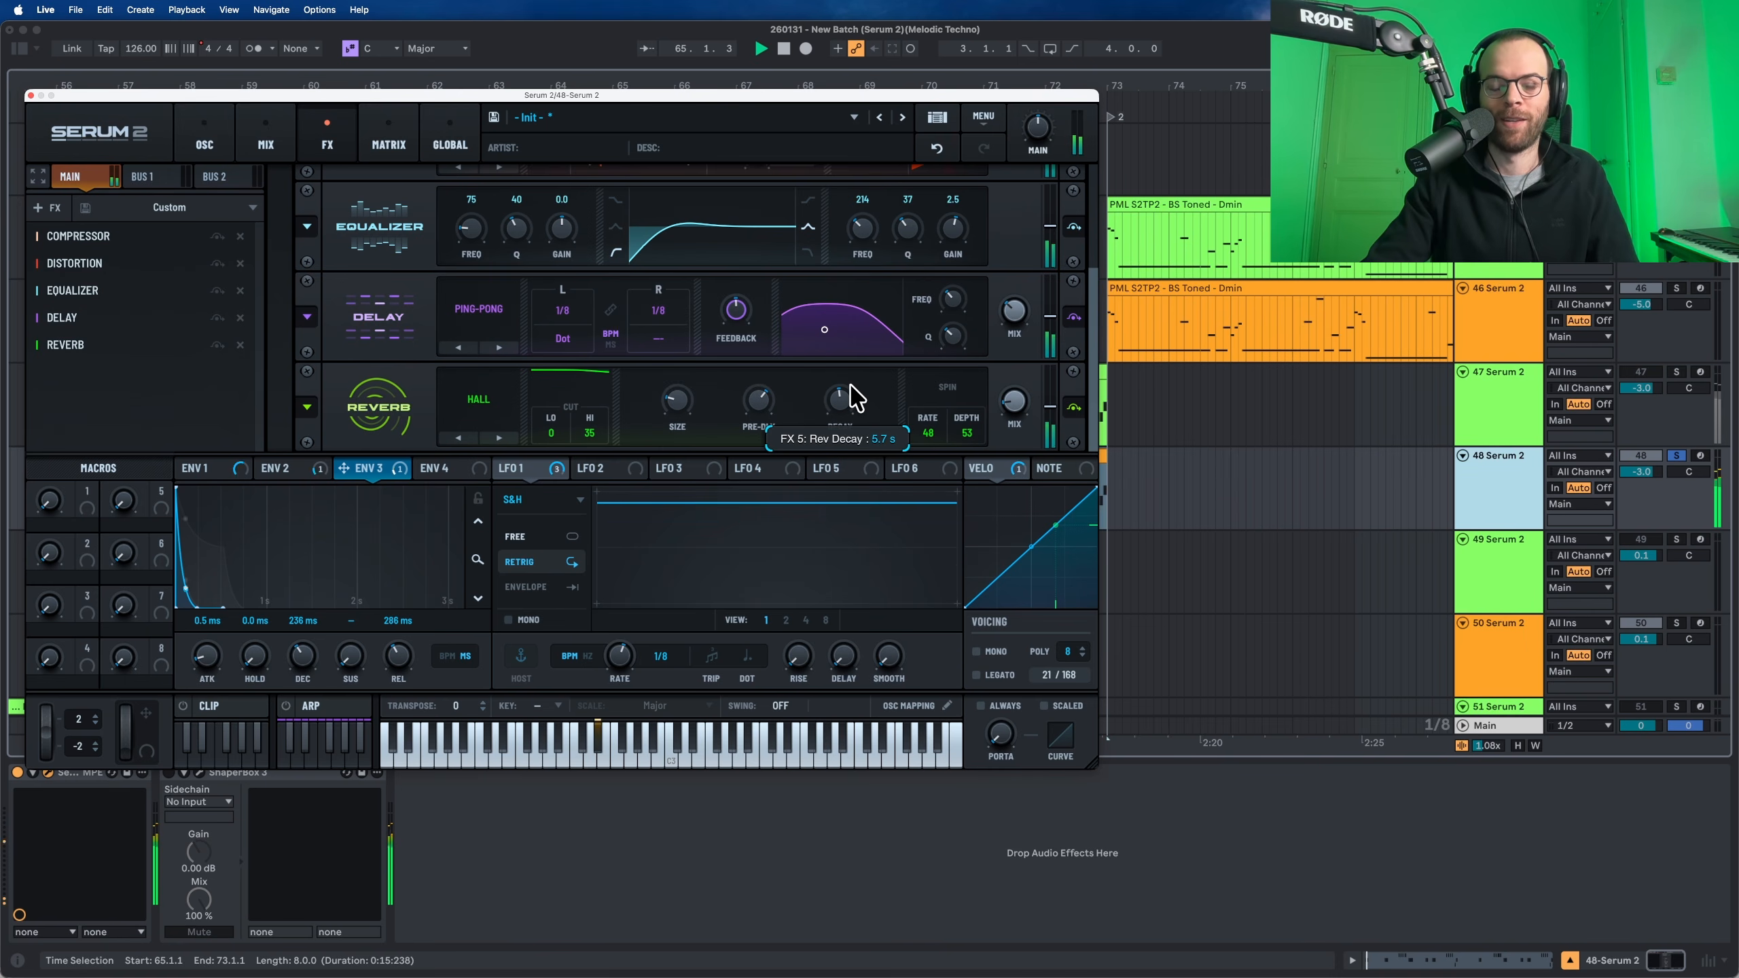
{"action": "scroll", "coordinate": [856, 398], "scroll_direction": "down", "scroll_amount": 1}
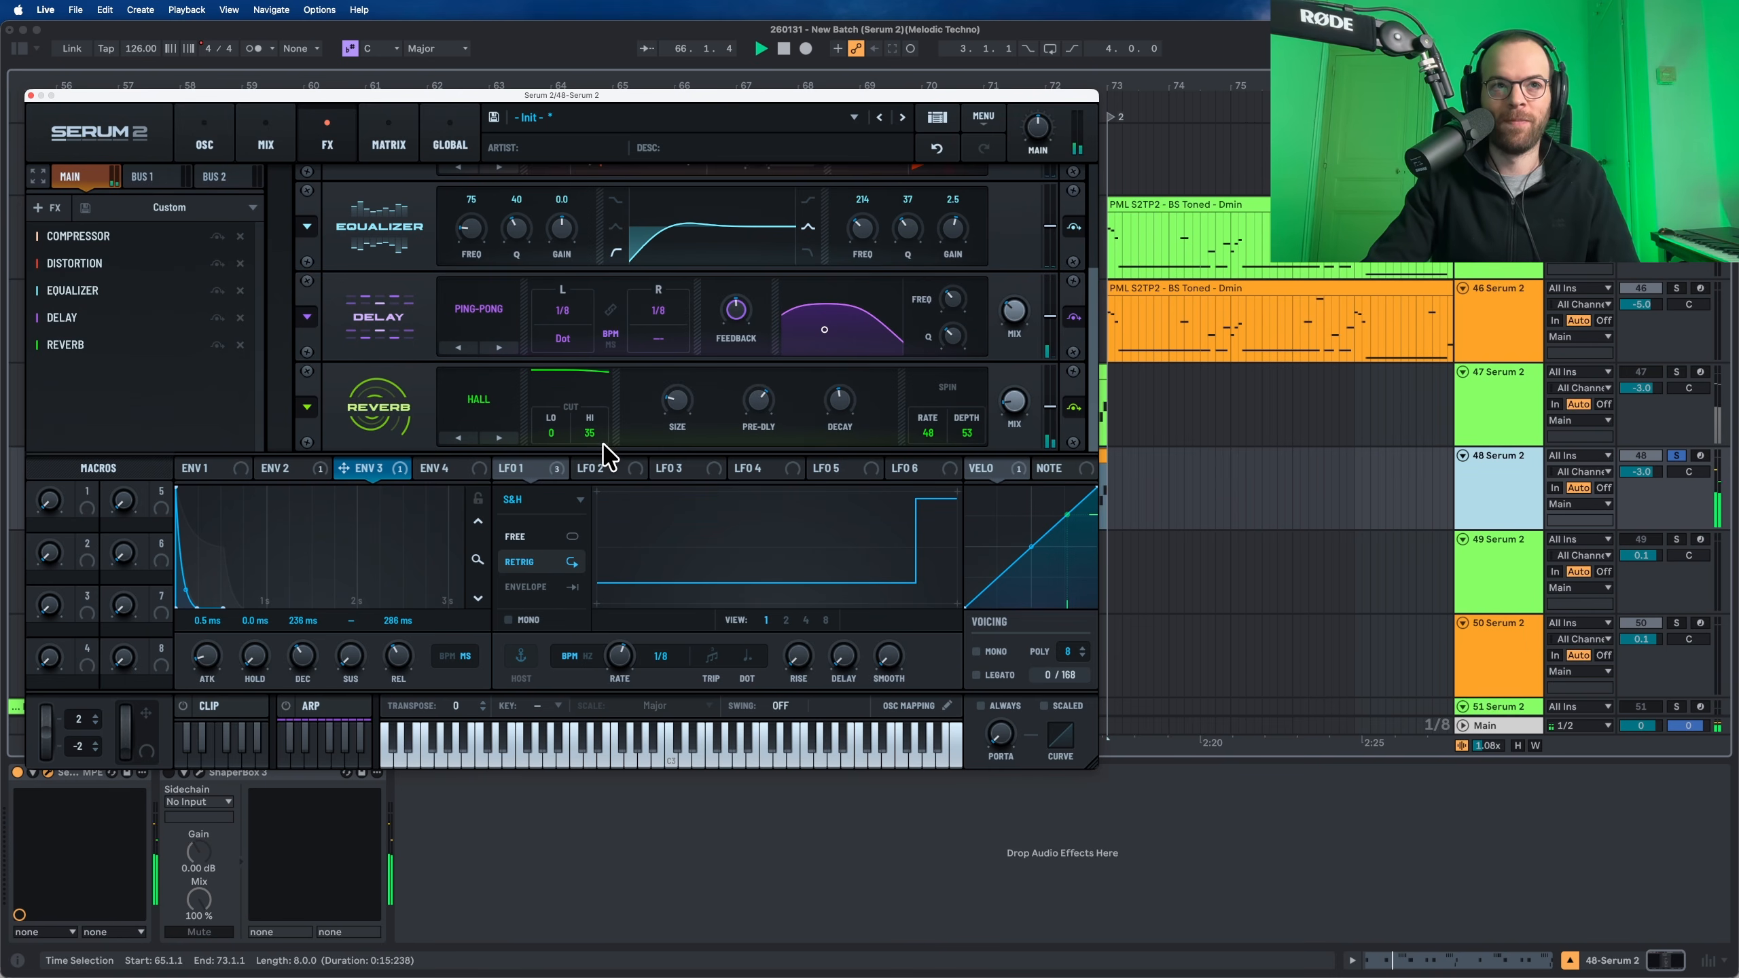
{"action": "left_click_drag", "start_coordinate": [594, 434], "coordinate": [601, 364]}
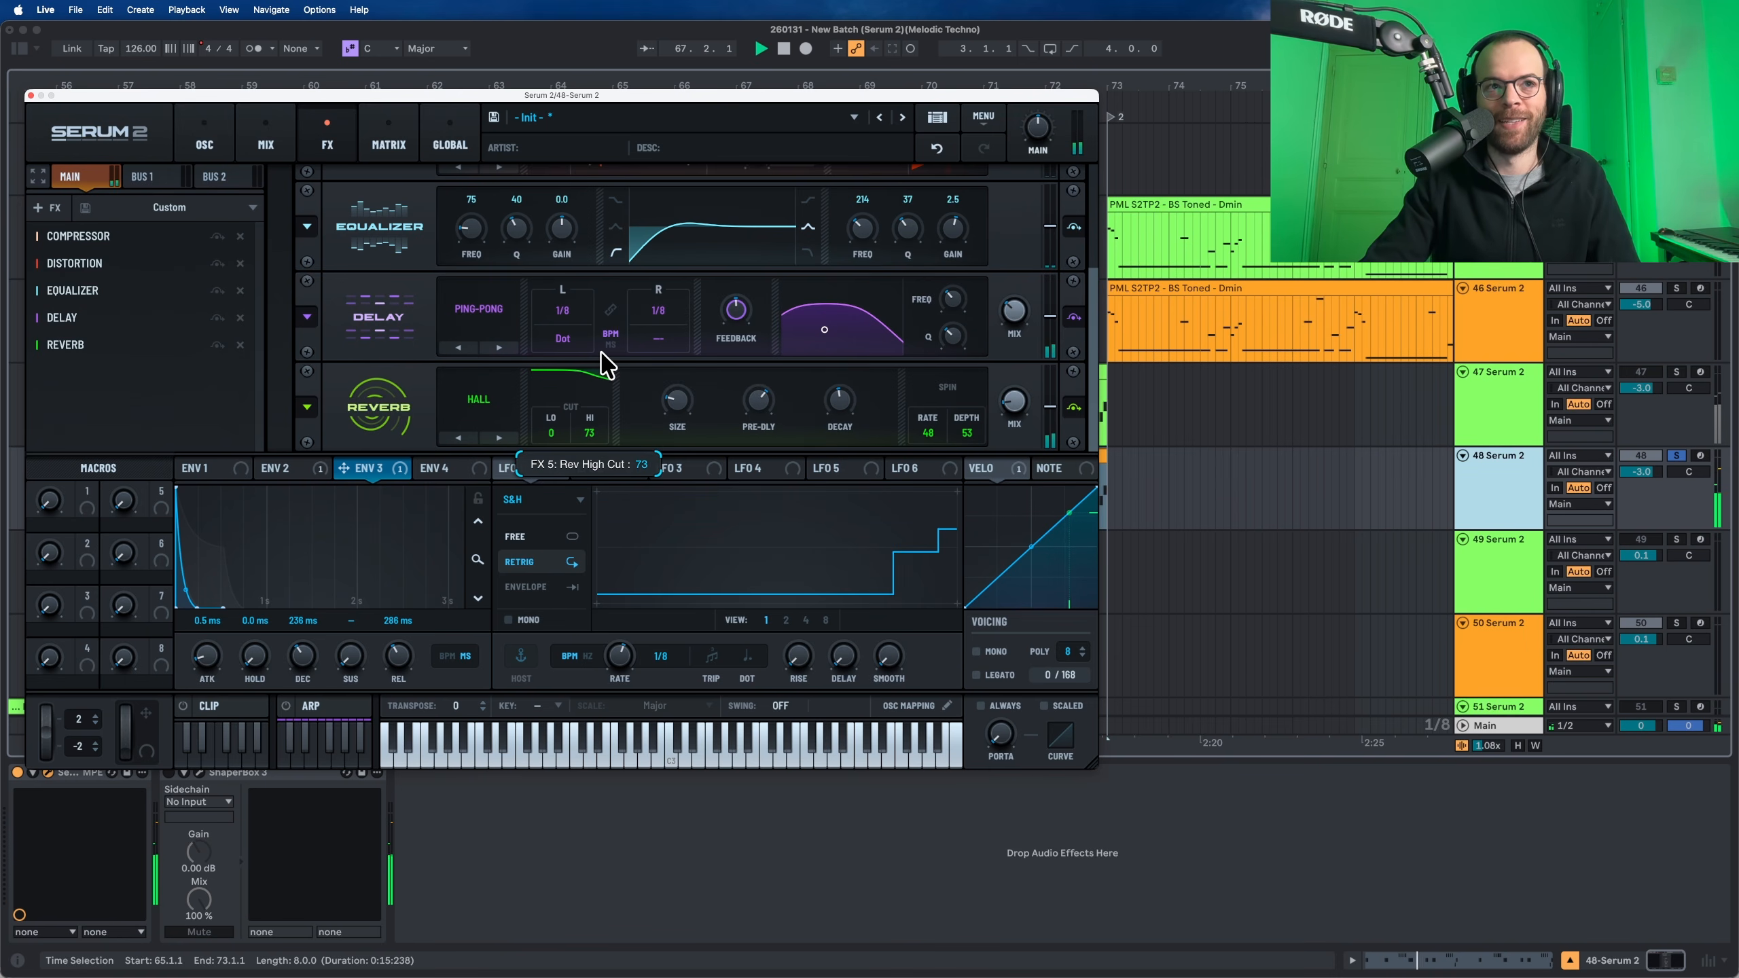
{"action": "left_click_drag", "start_coordinate": [555, 434], "coordinate": [559, 387]}
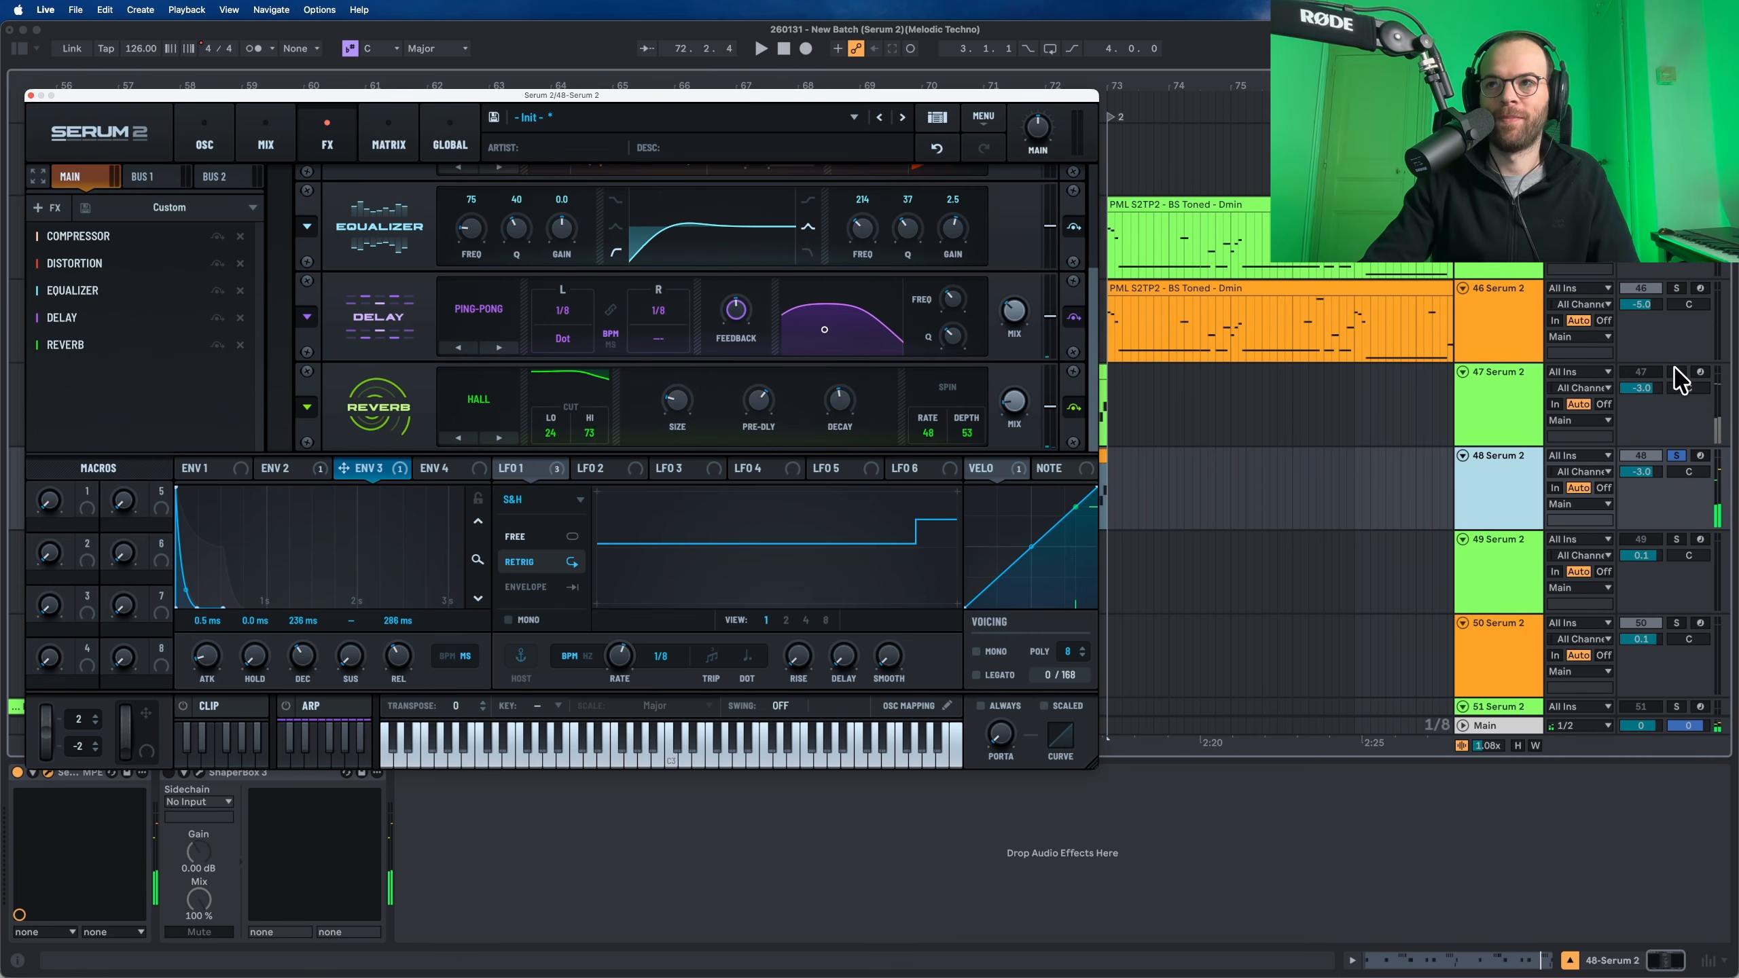
Unsolo track 48, open the original STB Fury patch on track 47 and inspect its mod wheel's modulation destination
{"action": "left_click", "coordinate": [1676, 455]}
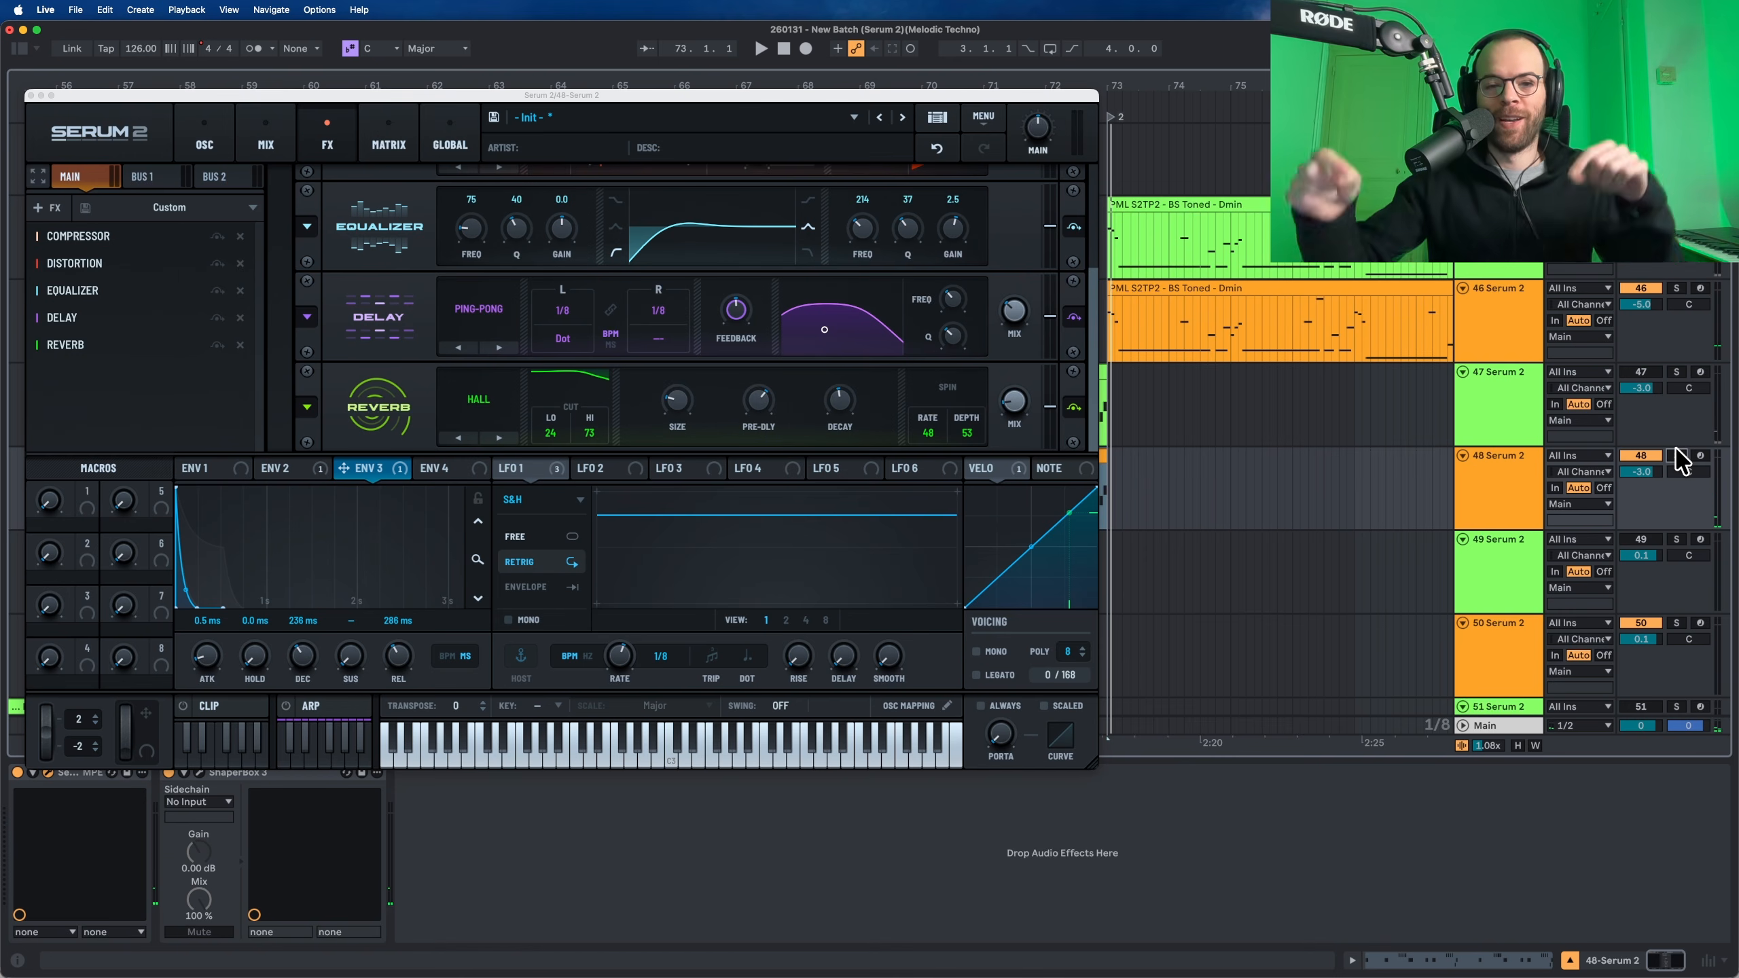
{"action": "left_click", "coordinate": [1513, 431]}
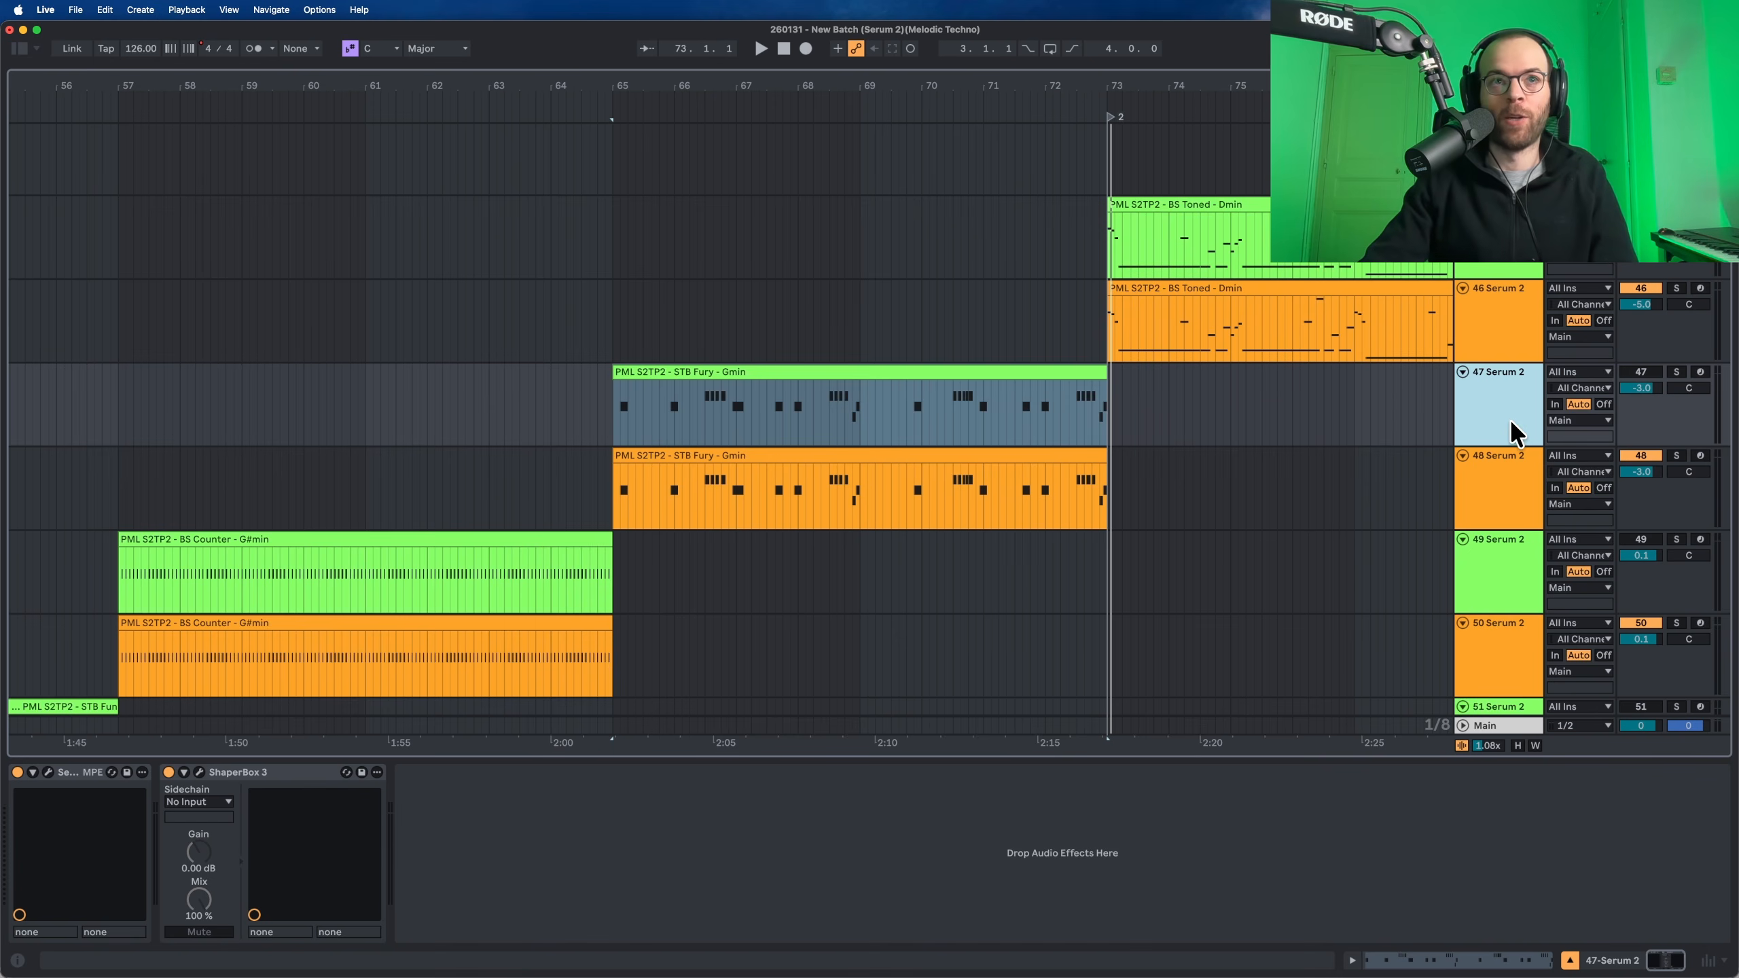
{"action": "left_click", "coordinate": [49, 770]}
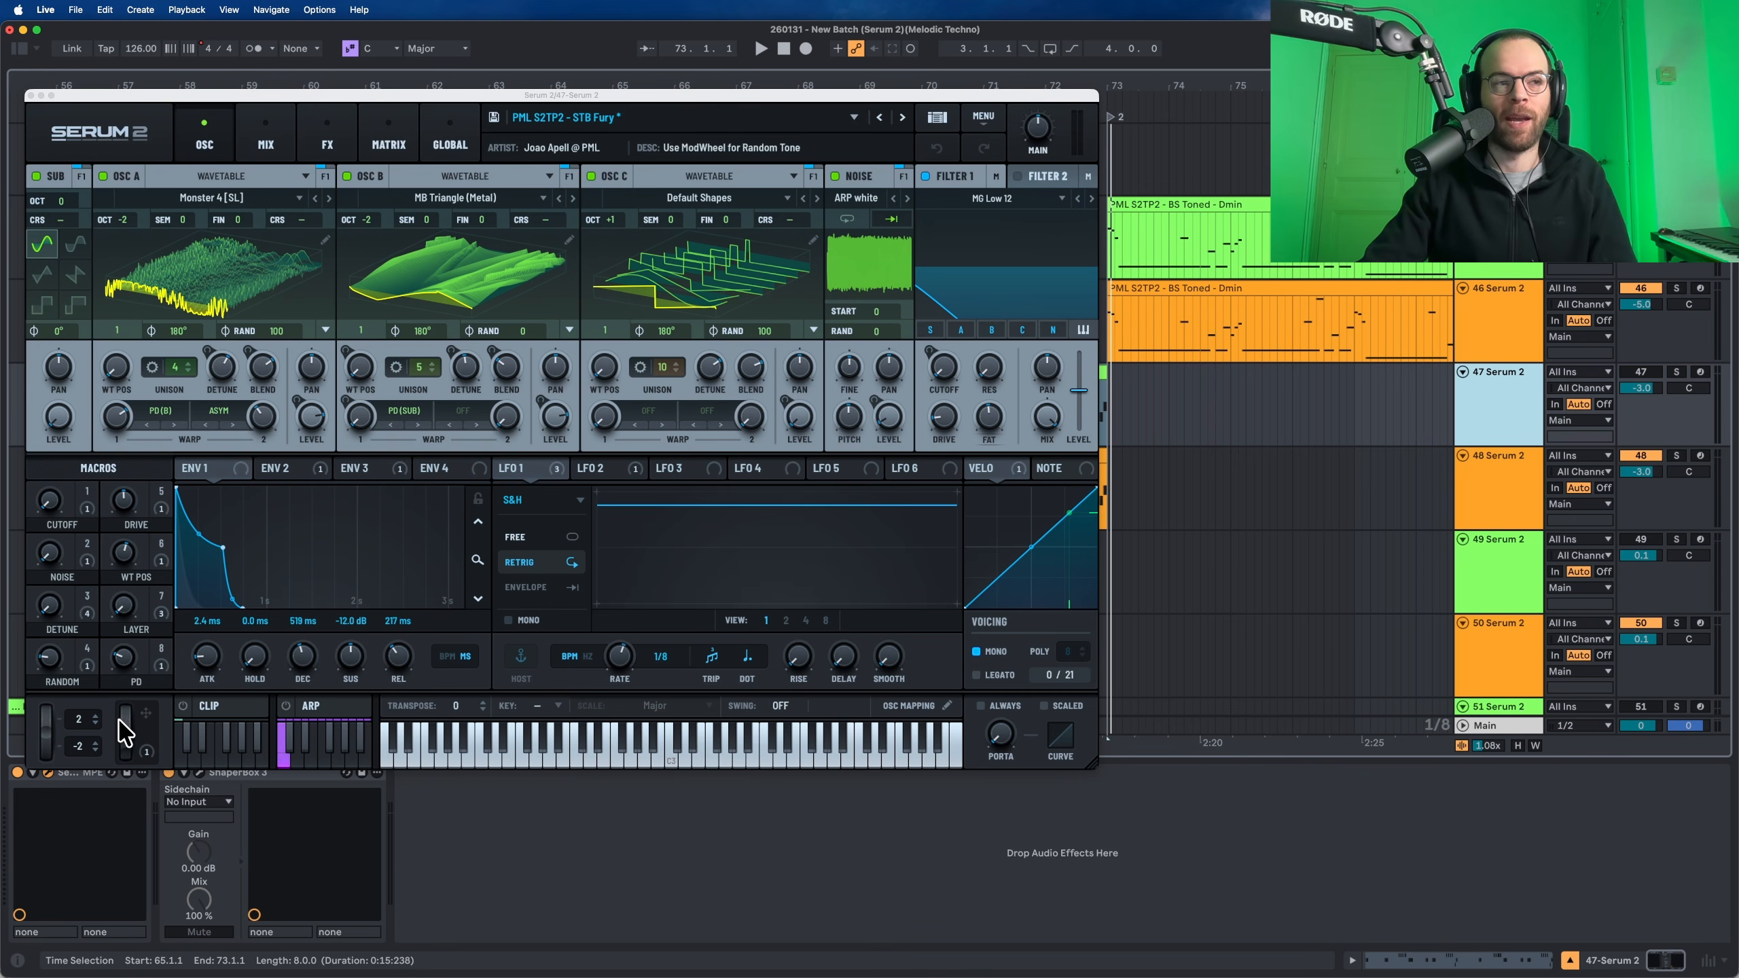
{"action": "mouse_move", "coordinate": [146, 736]}
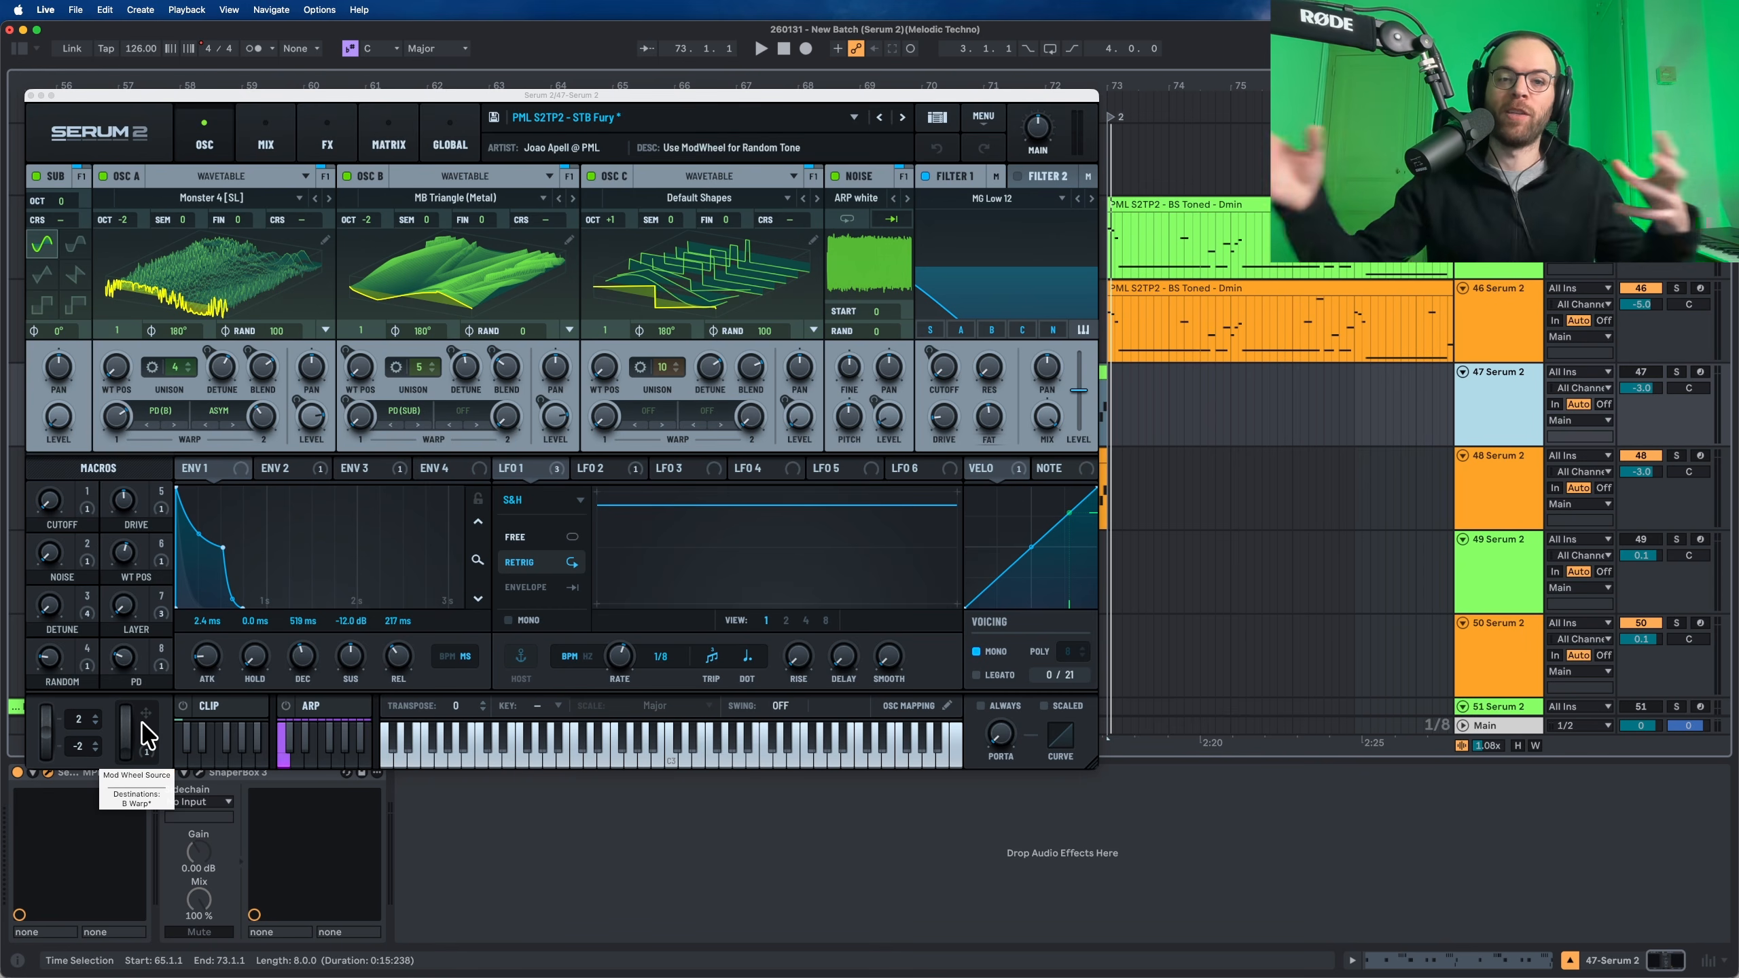